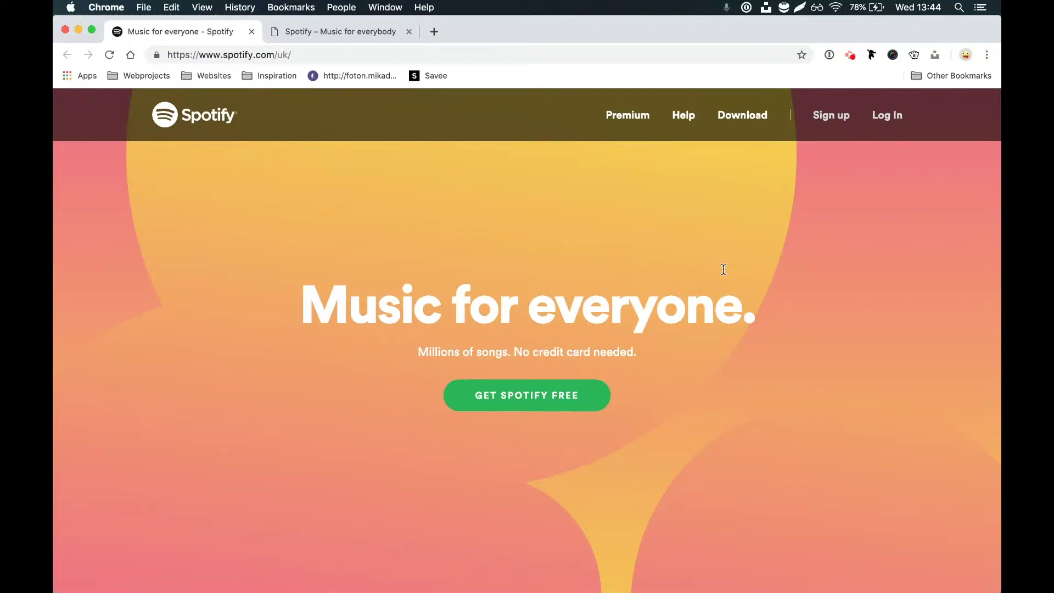
Step: Examine the Spotify homepage from its header and hero section down to the footer links
scroll(723, 269, down, 3)
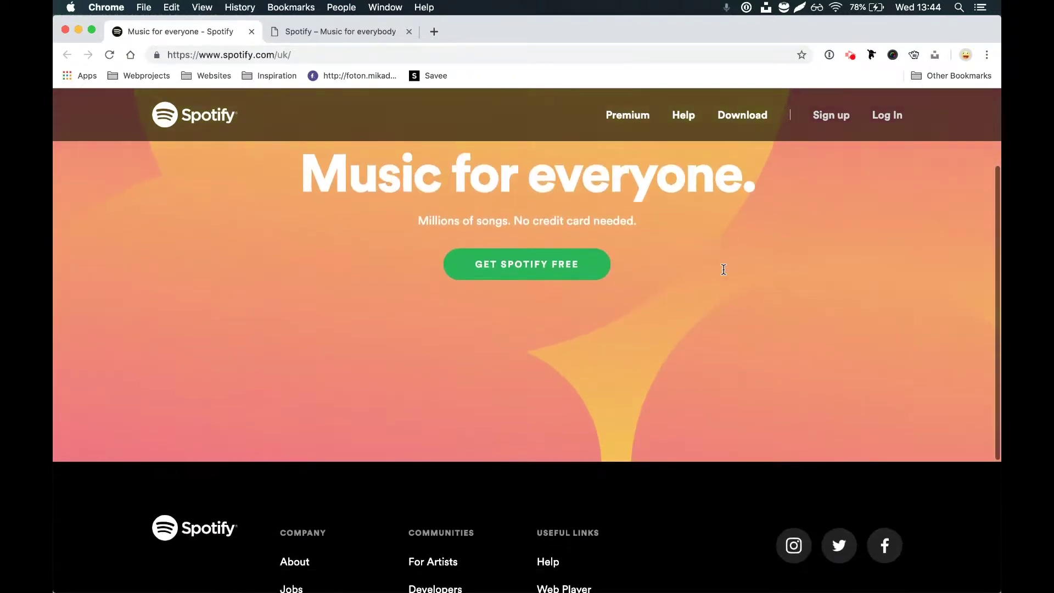
scroll(723, 269, up, 2)
scroll(722, 269, up, 1)
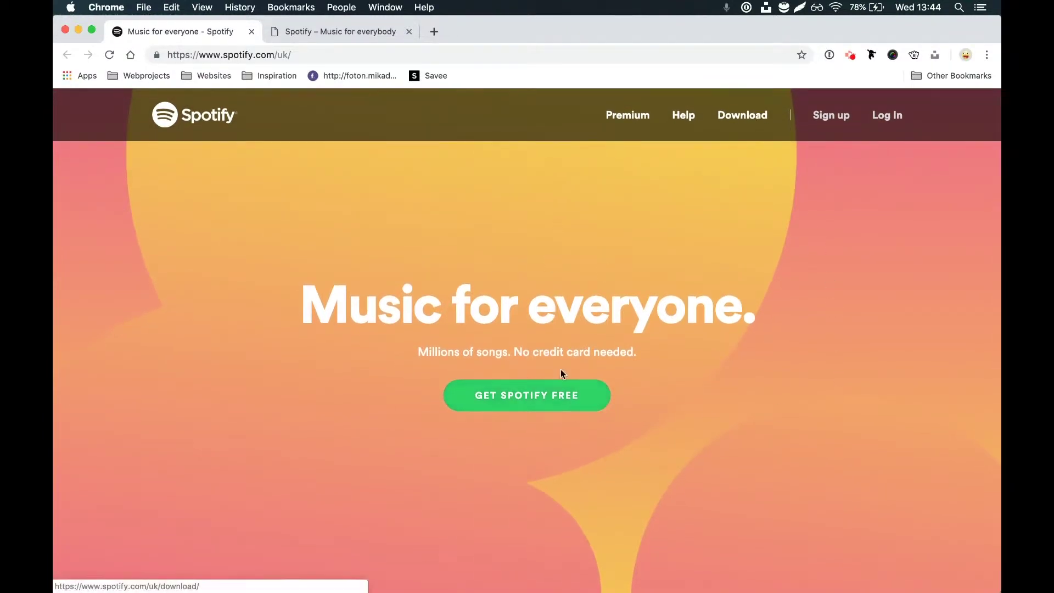
scroll(535, 190, down, 5)
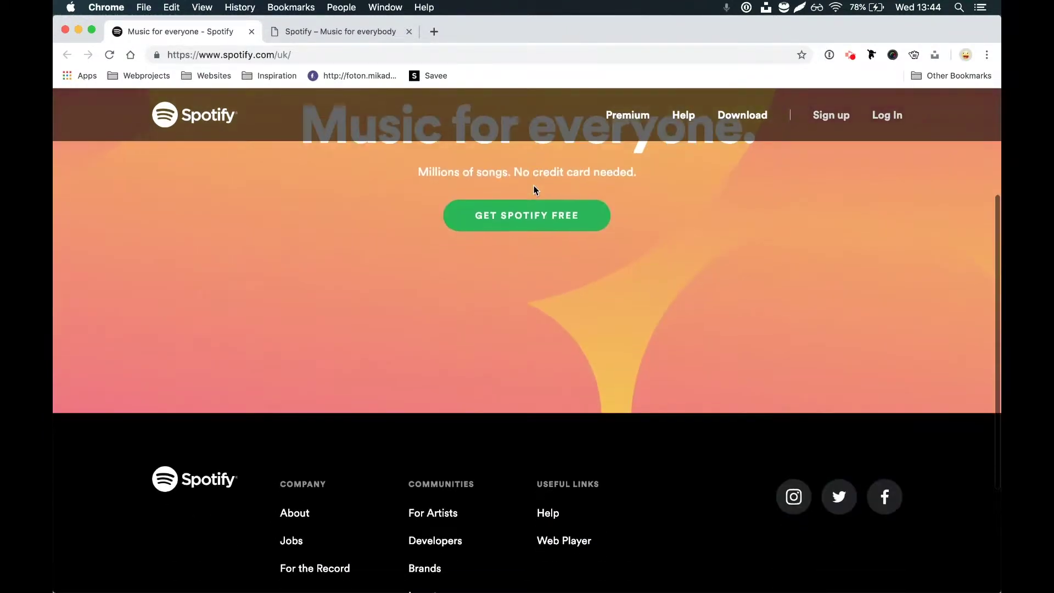
scroll(299, 460, down, 1)
scroll(770, 394, down, 2)
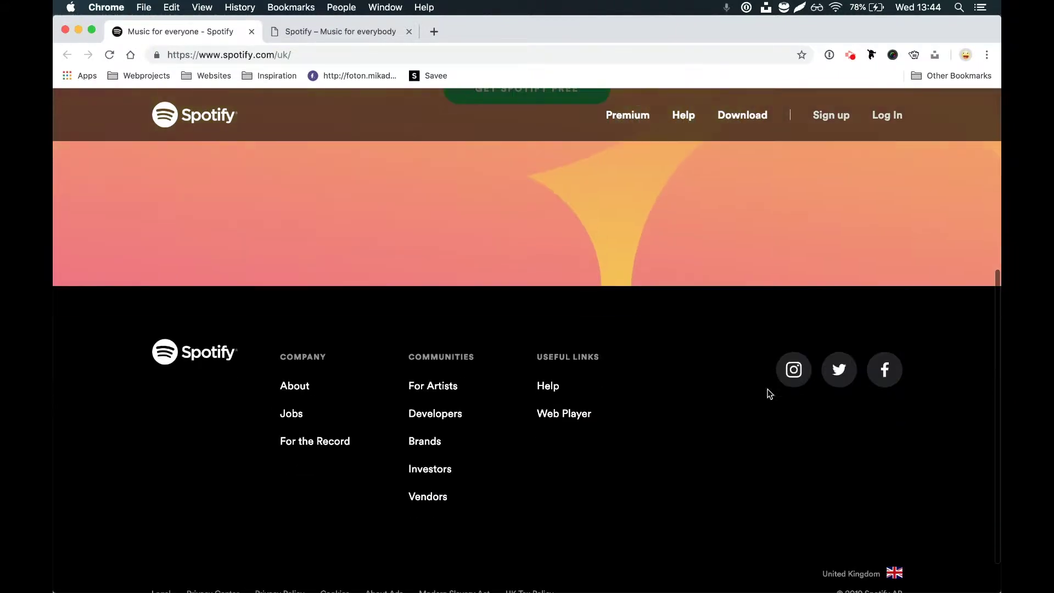
scroll(767, 393, up, 10)
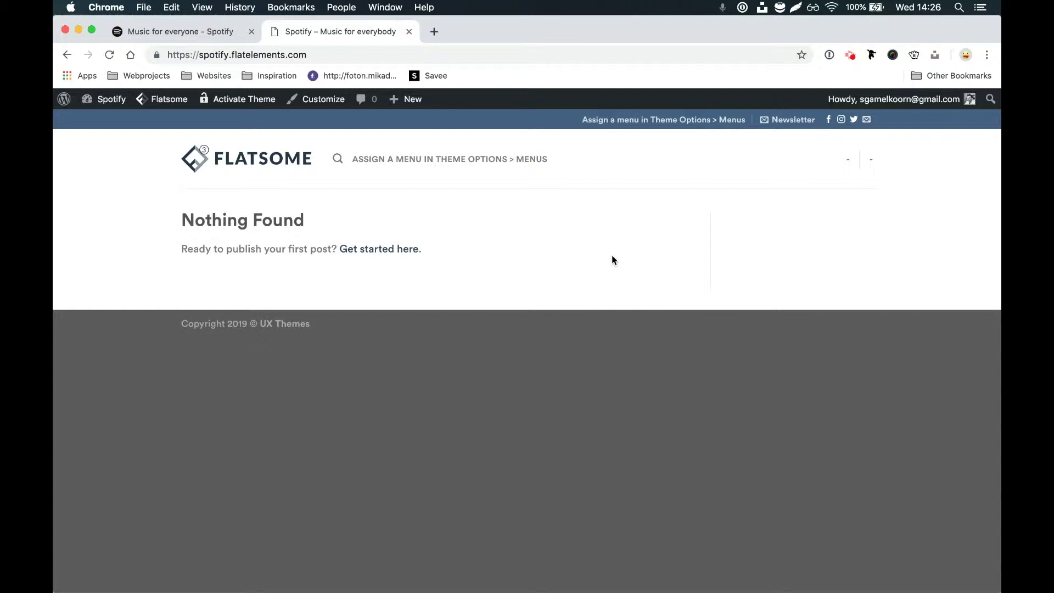
Step: Identify the fonts on the Spotify homepage with FontFace Ninja and compare its heading with the WordPress site's "Nothing Found" heading
drag(330, 221, 180, 225)
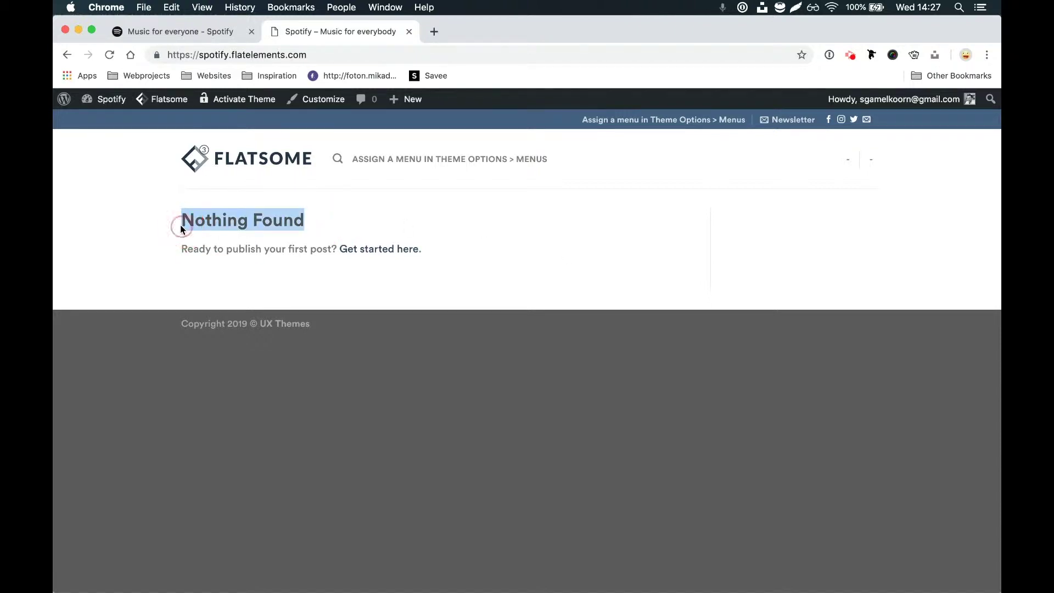
click(206, 34)
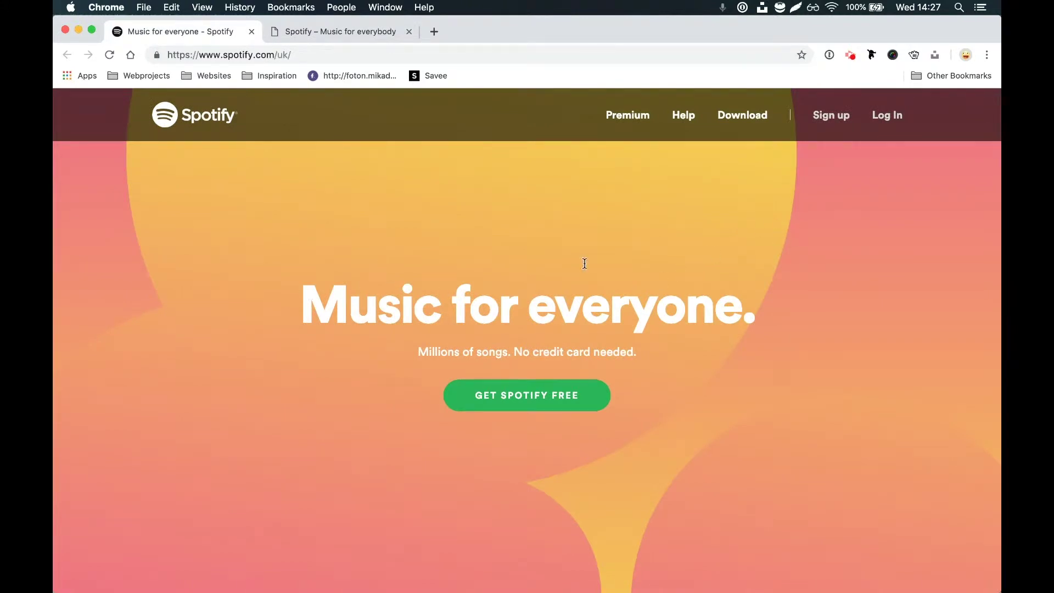
click(870, 62)
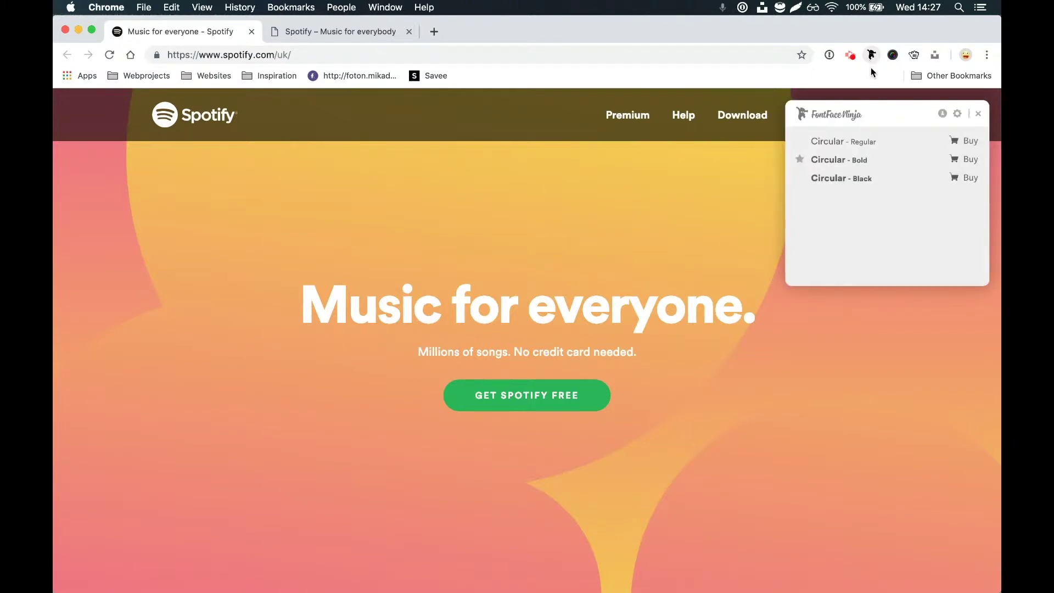
mouse_move(487, 311)
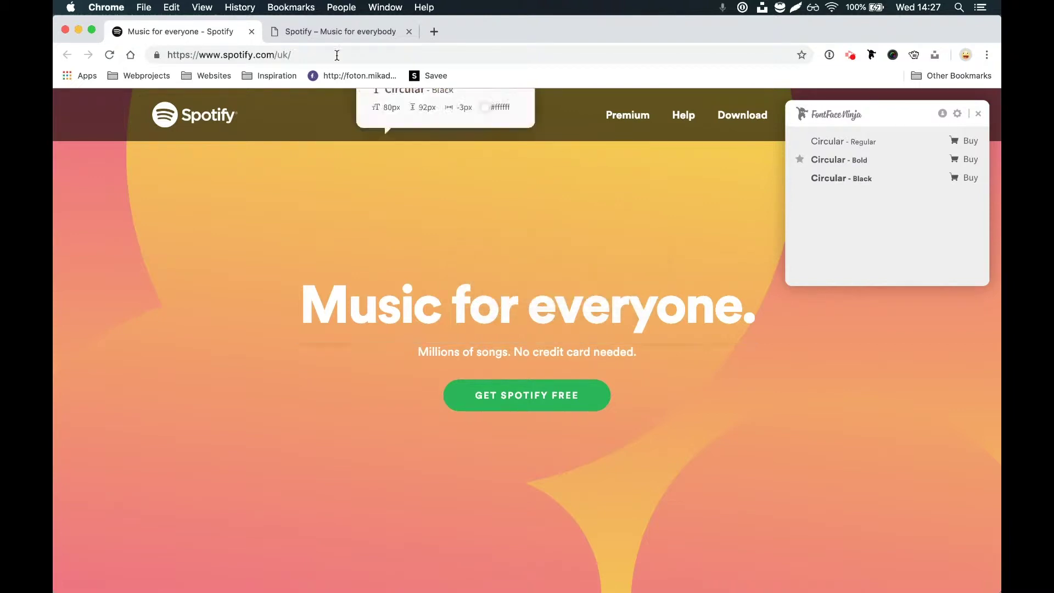
click(334, 32)
click(340, 220)
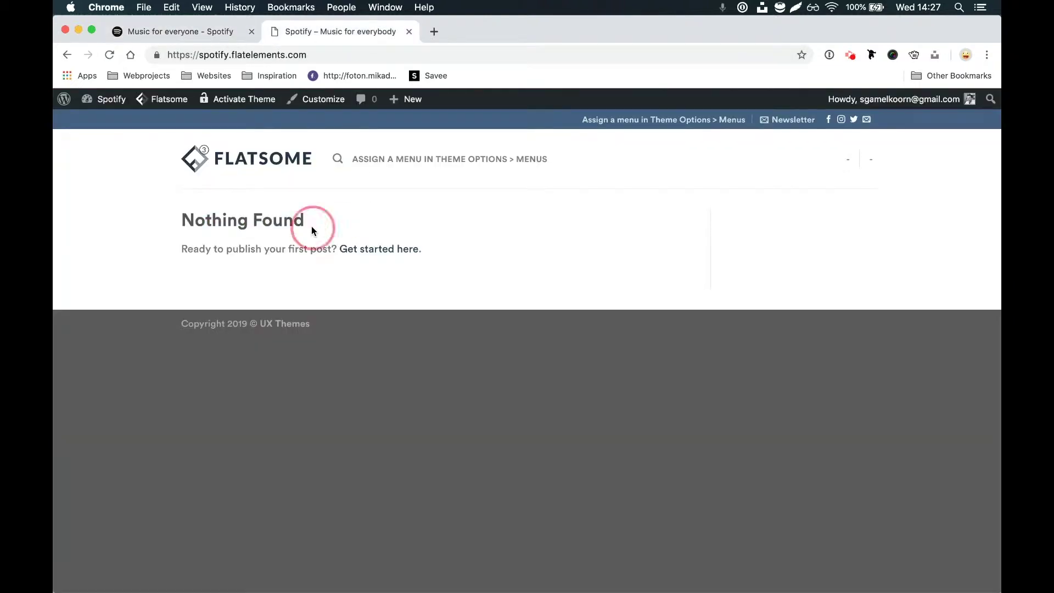
drag(311, 226, 152, 227)
click(179, 197)
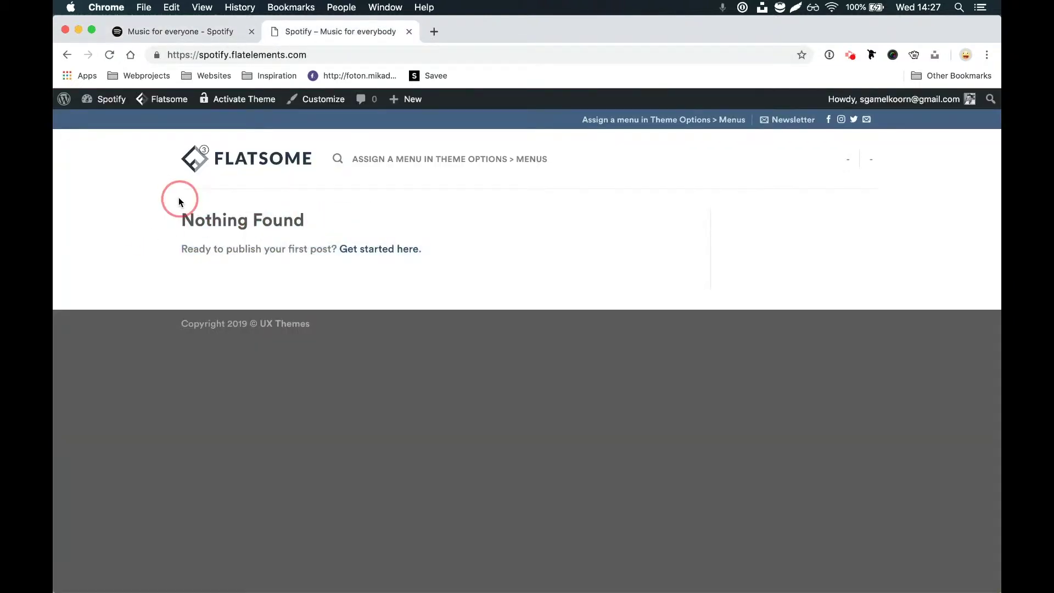
Step: Open the WordPress admin's installed themes and check the version in the Flatsome parent theme's details
click(73, 108)
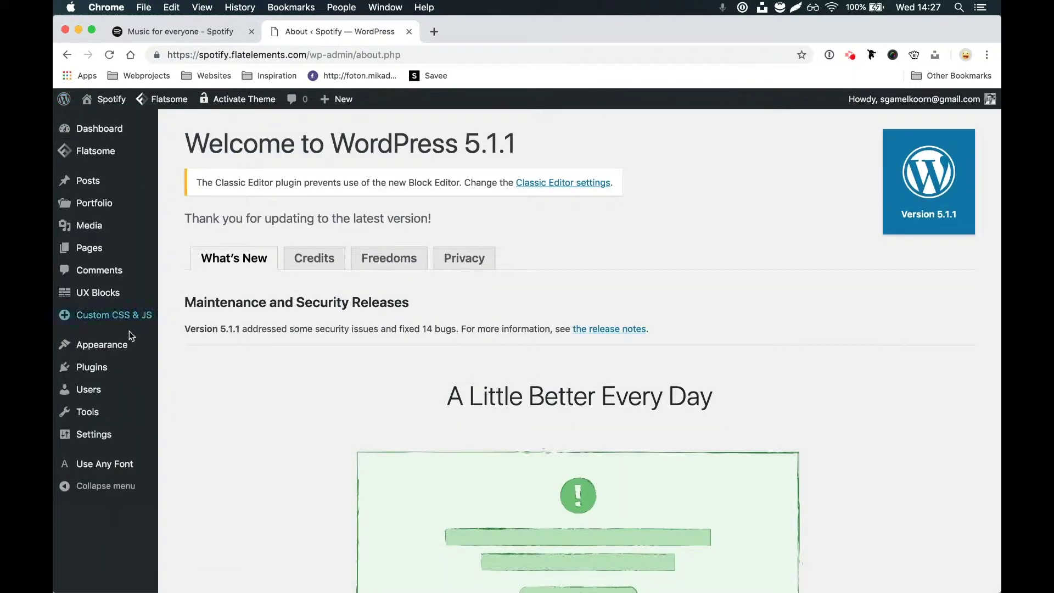
click(110, 344)
click(560, 273)
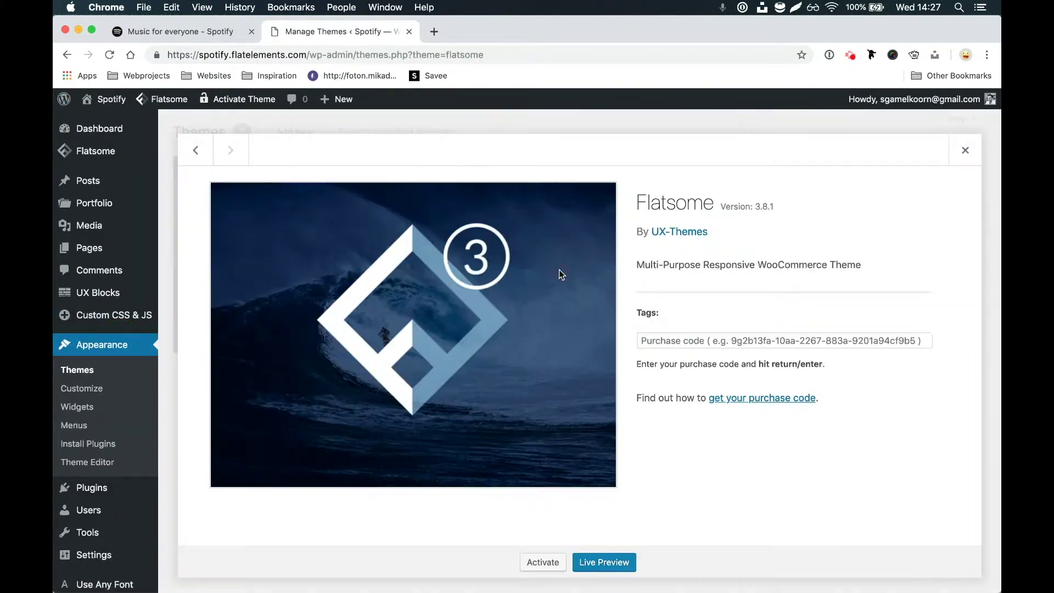
drag(776, 206, 745, 207)
click(962, 154)
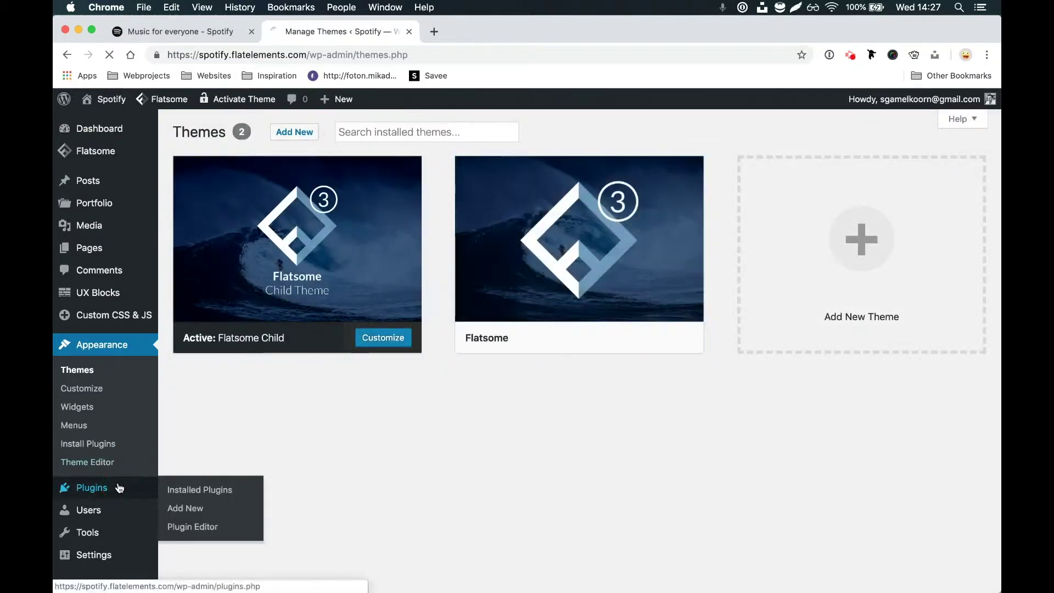
Step: Review the installed plugins Classic Editor, Simple Custom CSS and JS PRO, and Use Any Font
click(120, 487)
drag(211, 230, 306, 237)
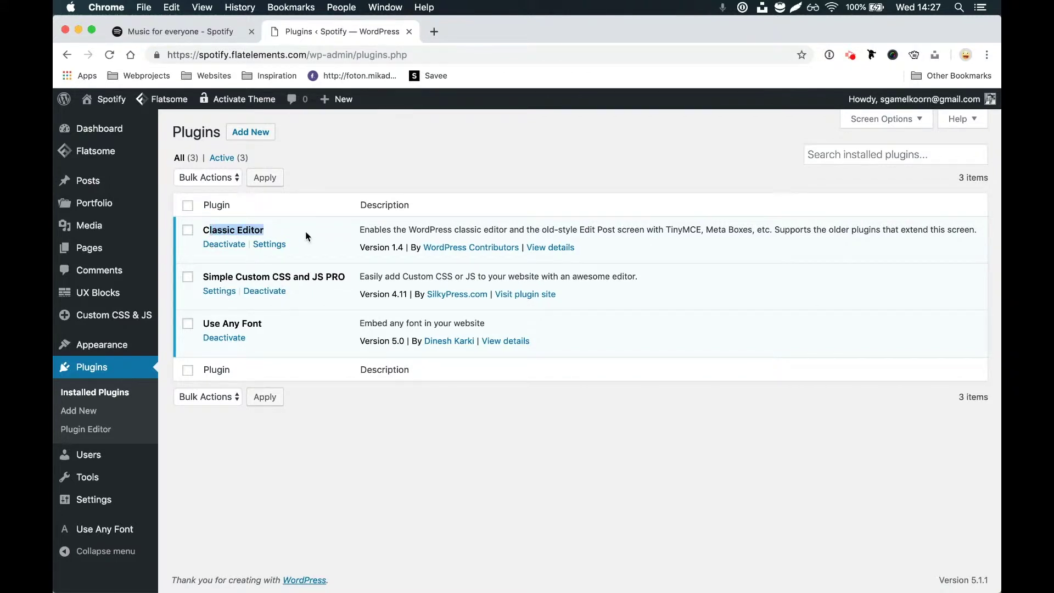
click(207, 273)
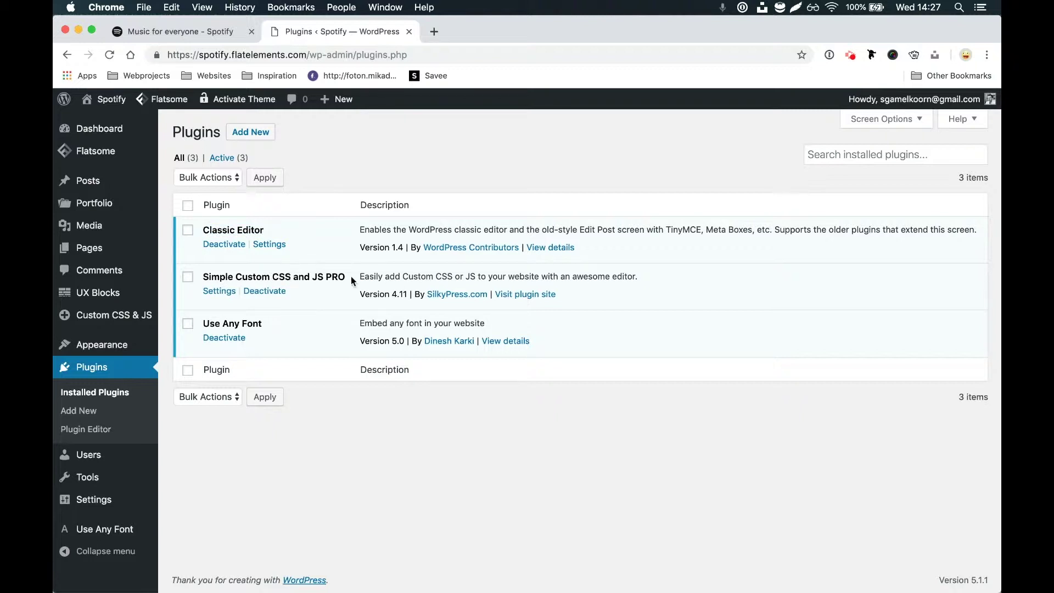
drag(351, 277, 334, 276)
drag(266, 327, 216, 327)
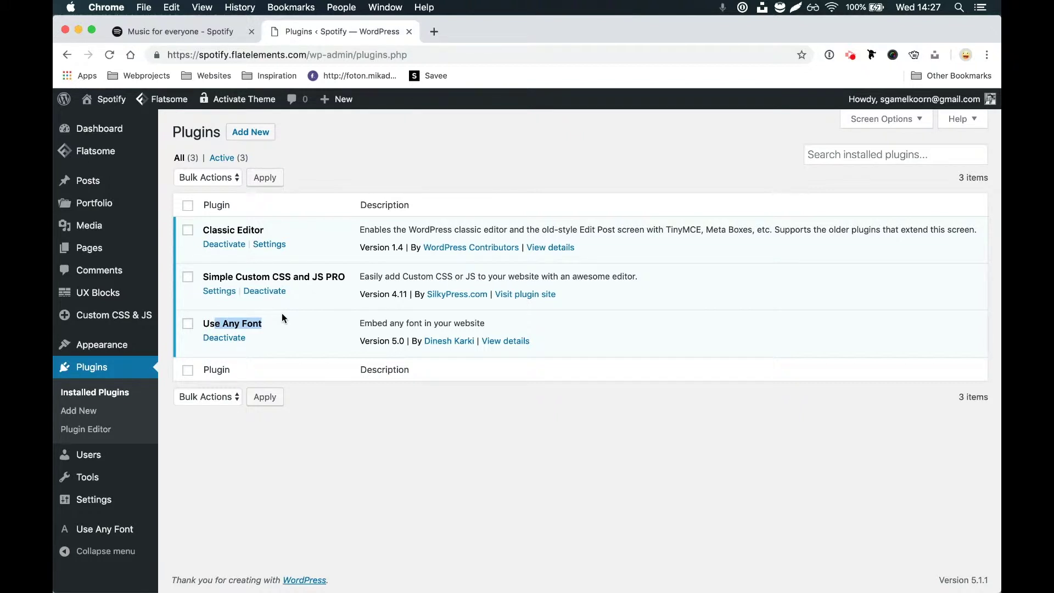
click(283, 315)
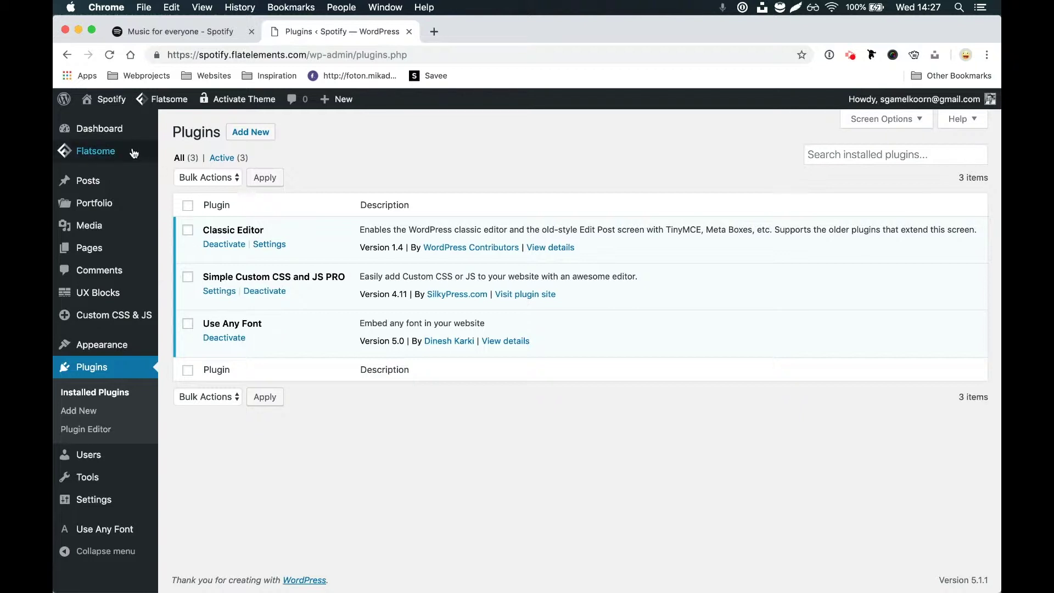
Step: View the Custom Fonts section in Flatsome's advanced options
mouse_move(95, 150)
click(187, 247)
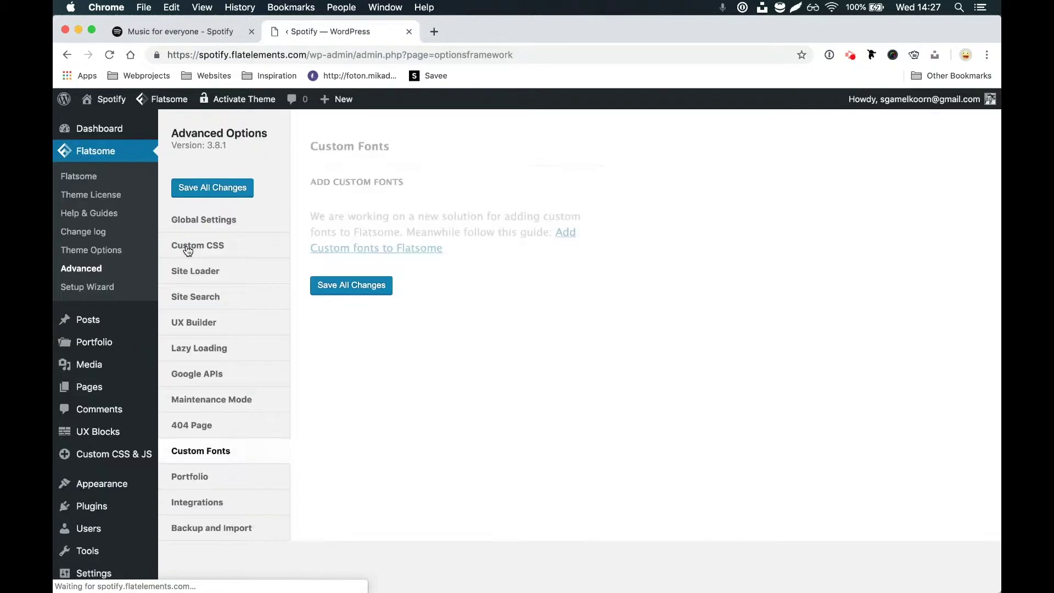
drag(306, 182, 433, 185)
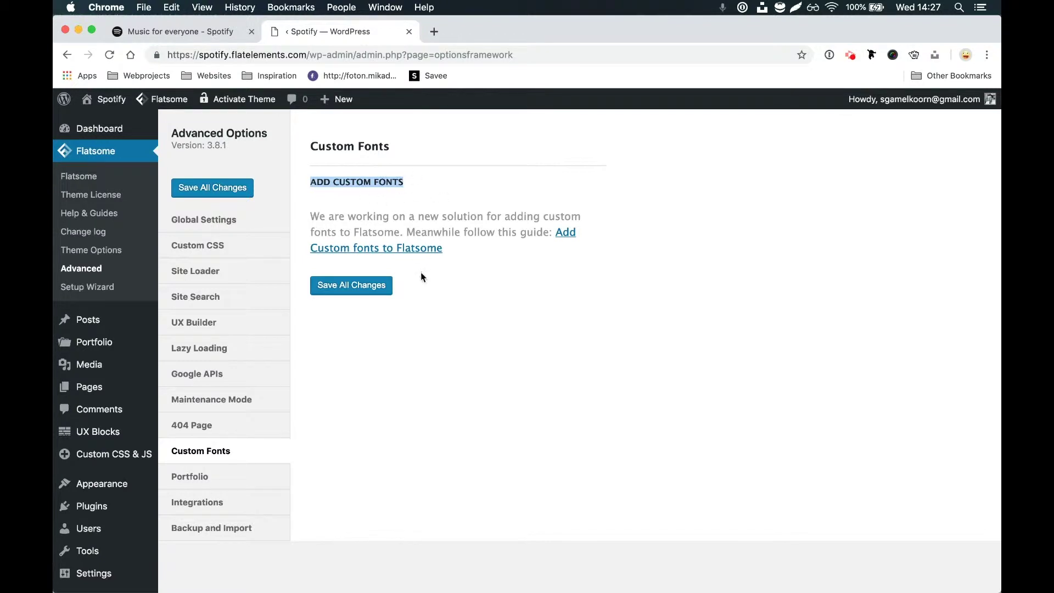
Step: Open the General CSS custom code and review its settings, revisions, and font, header and footer rules
click(128, 456)
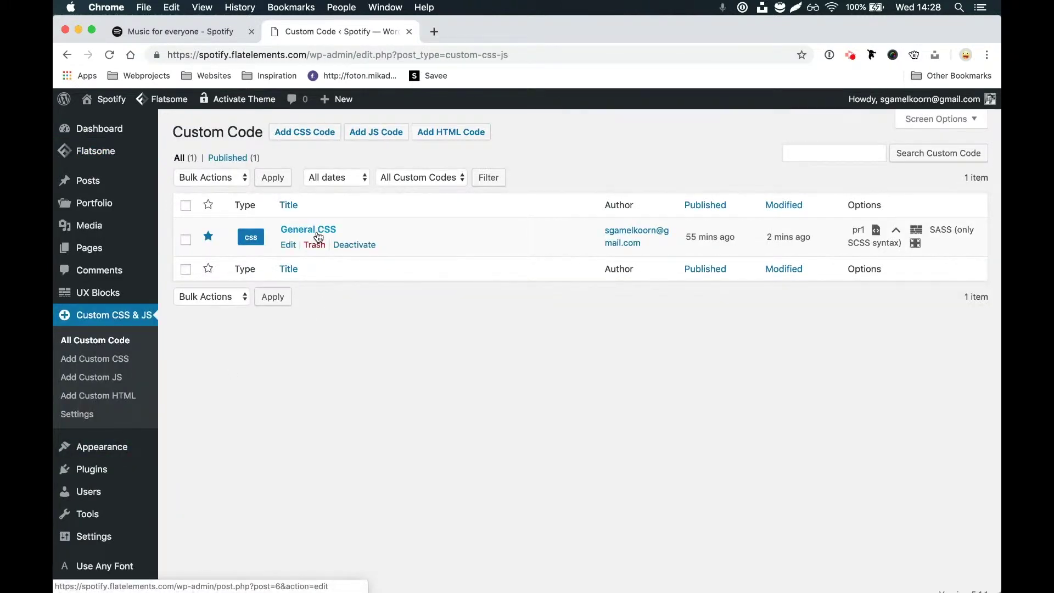
click(317, 233)
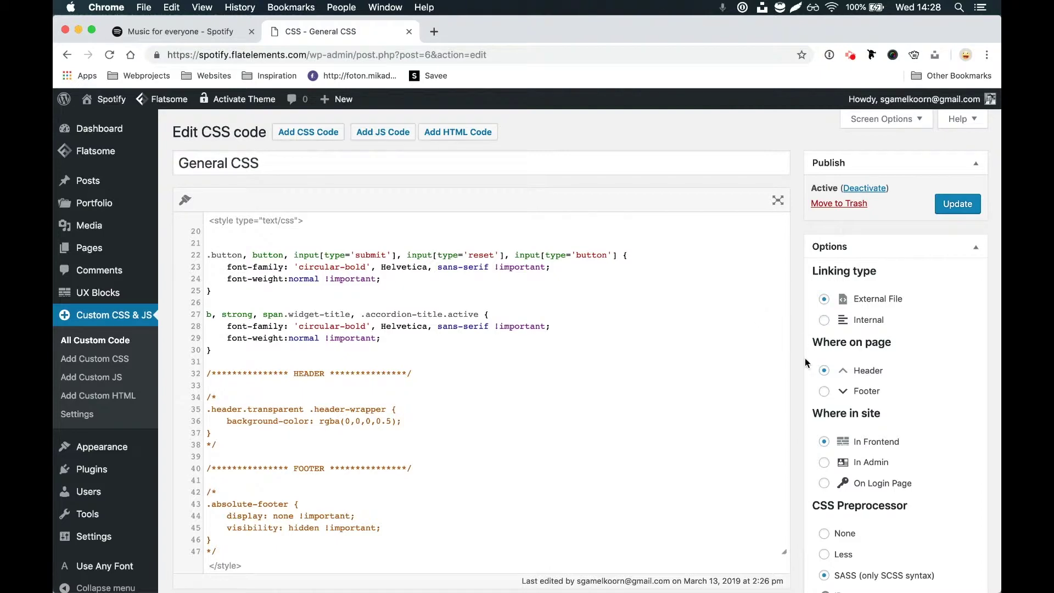
scroll(804, 357, down, 7)
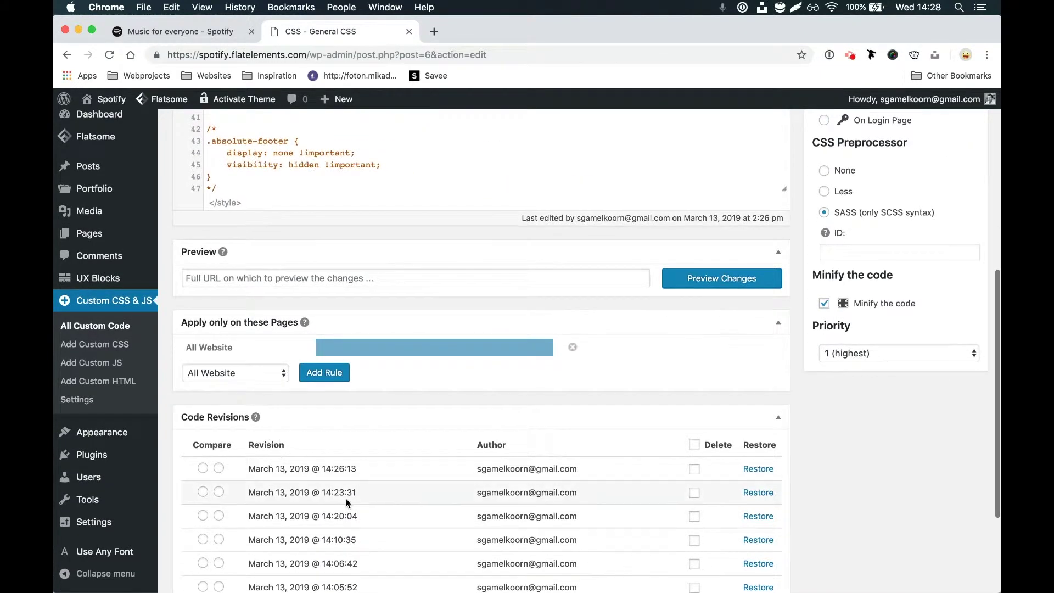
scroll(346, 503, down, 2)
scroll(364, 373, up, 5)
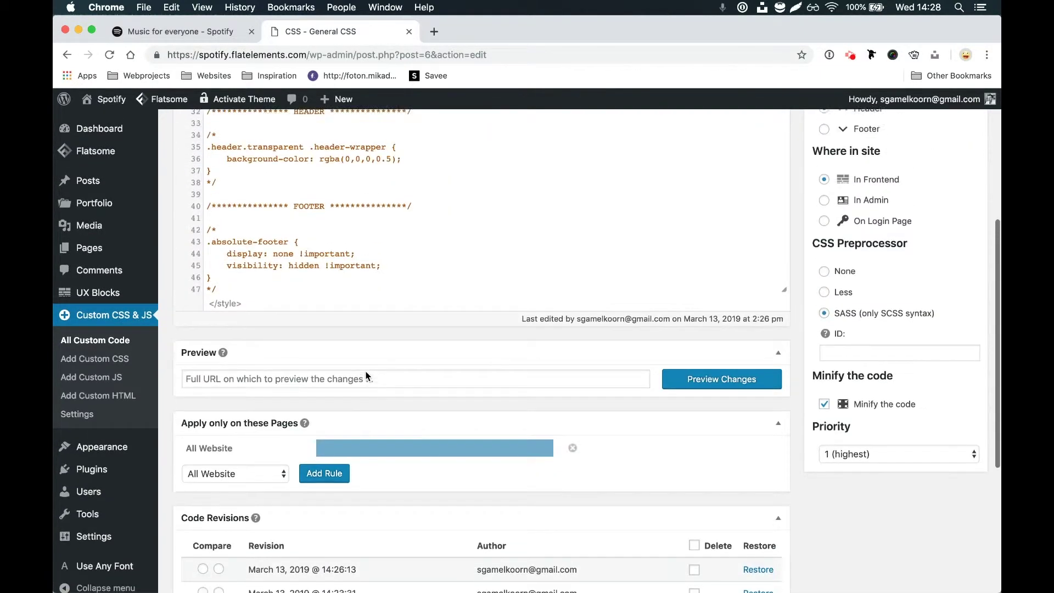
scroll(365, 371, up, 4)
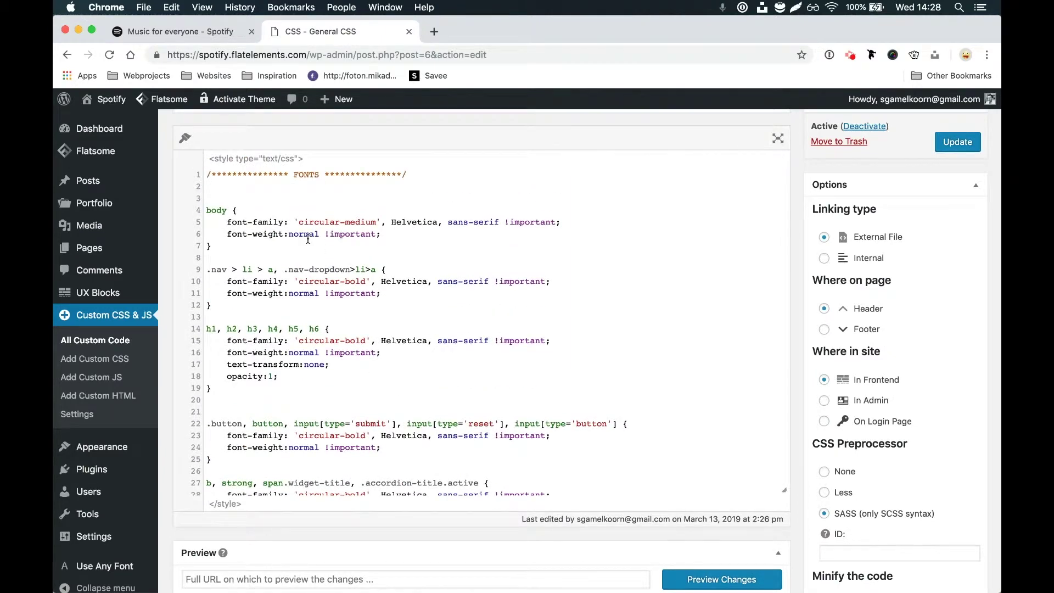
scroll(308, 333, down, 4)
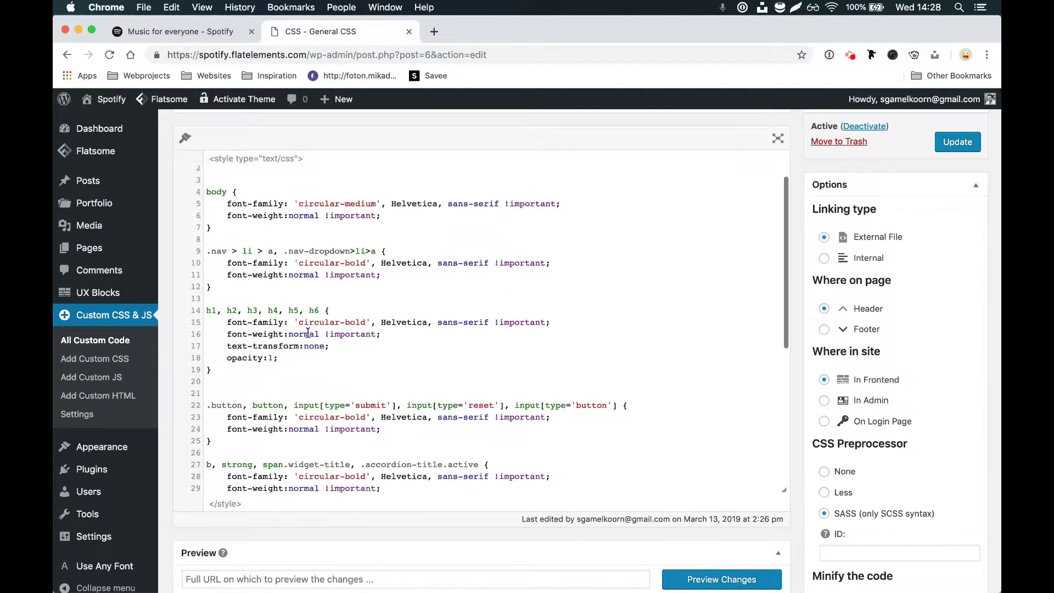
scroll(308, 332, up, 3)
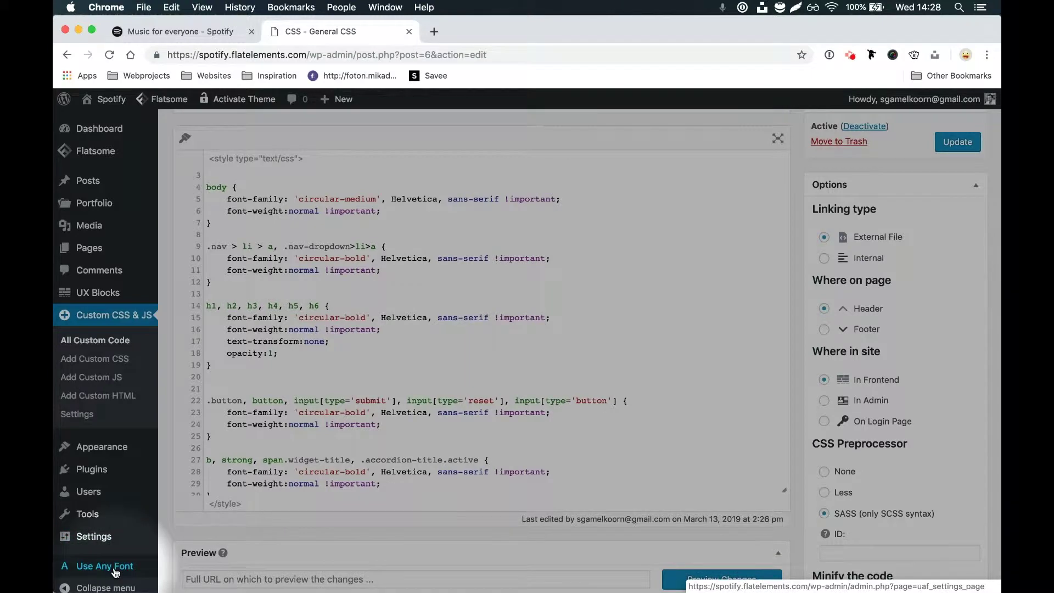
scroll(403, 310, down, 5)
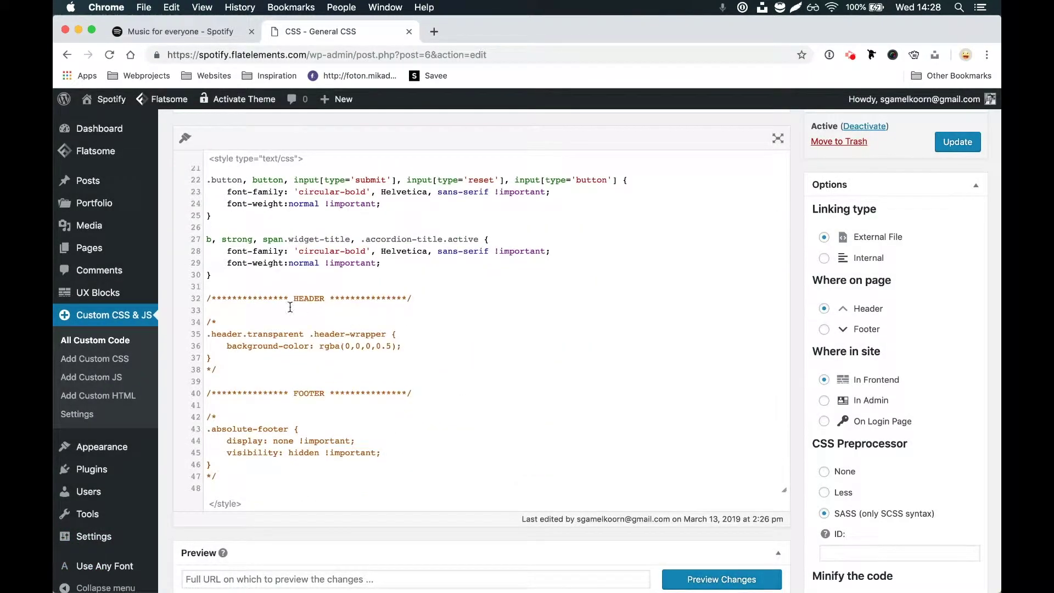
Step: Compare the commented-out transparent header rule in General CSS with the Spotify homepage's header
drag(246, 359, 207, 322)
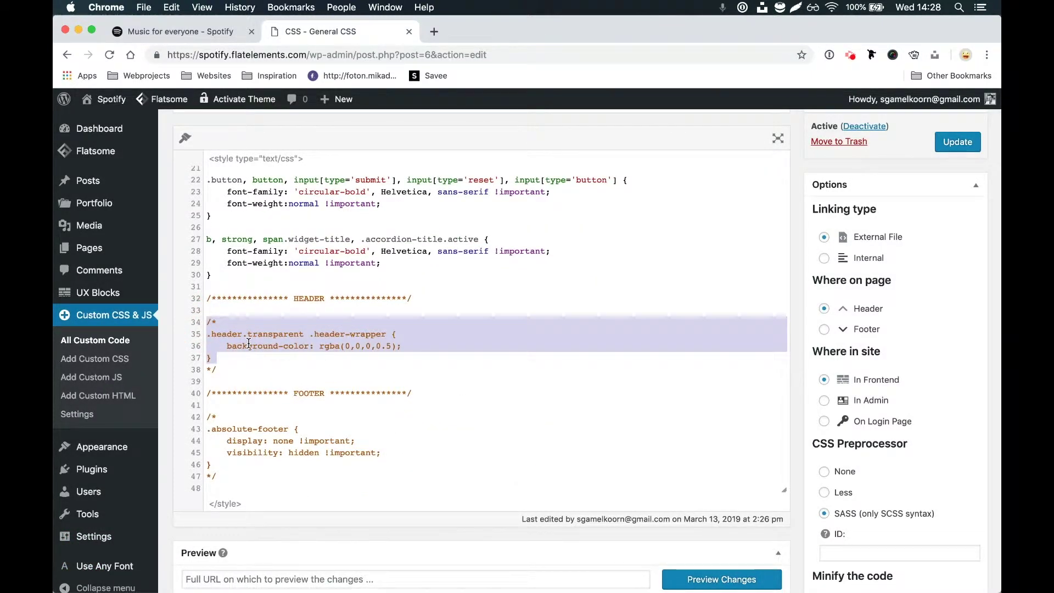
click(213, 38)
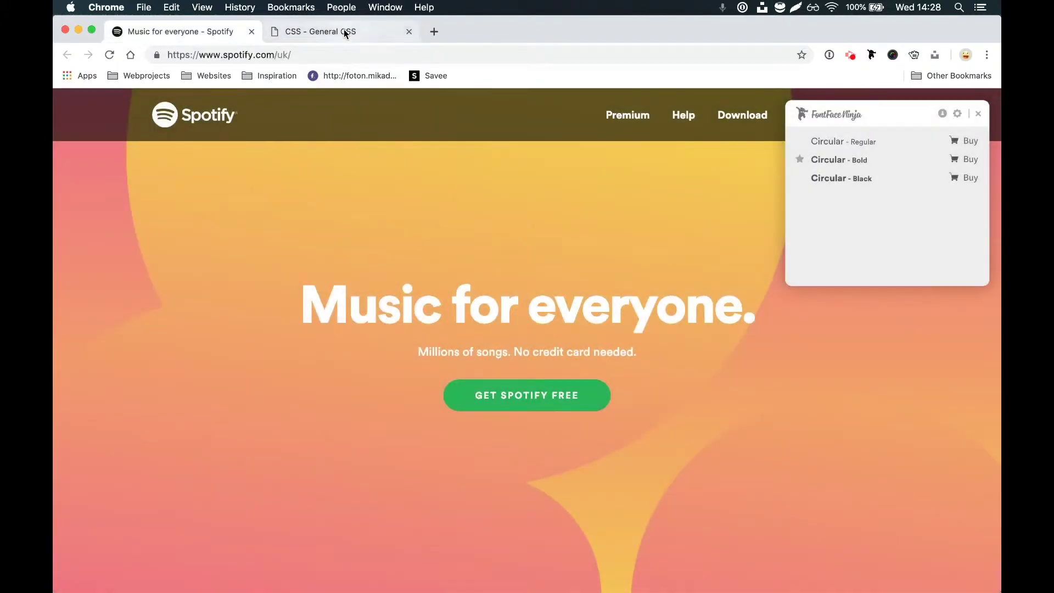
click(344, 31)
scroll(335, 348, down, 1)
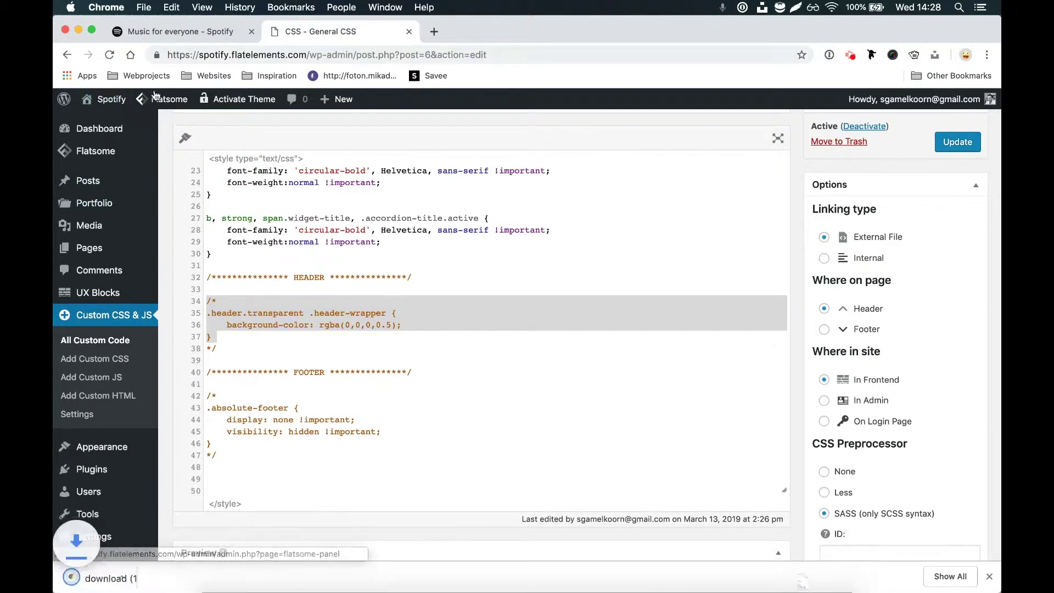
Step: Open the WordPress site's front end in a new tab and compare its copyright footer with the General CSS footer rule
mouse_move(109, 99)
click(99, 119)
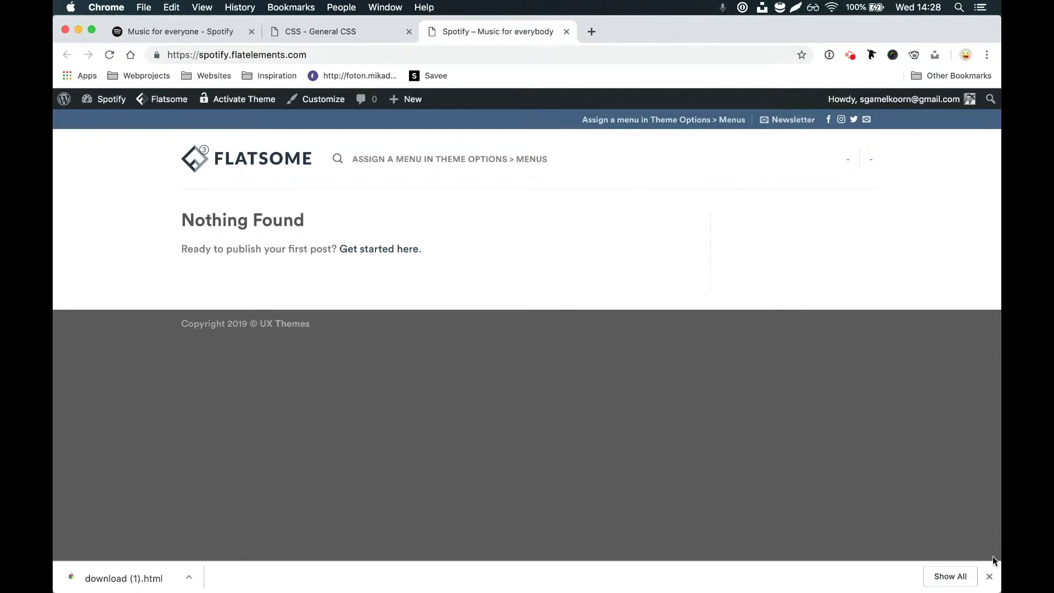
click(989, 576)
drag(177, 321, 351, 327)
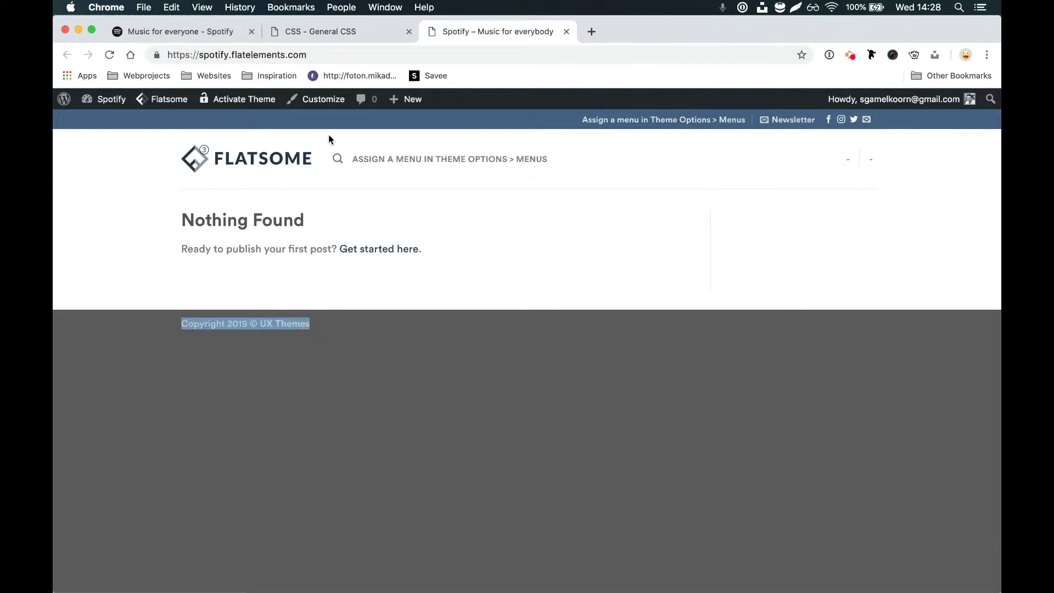
click(335, 33)
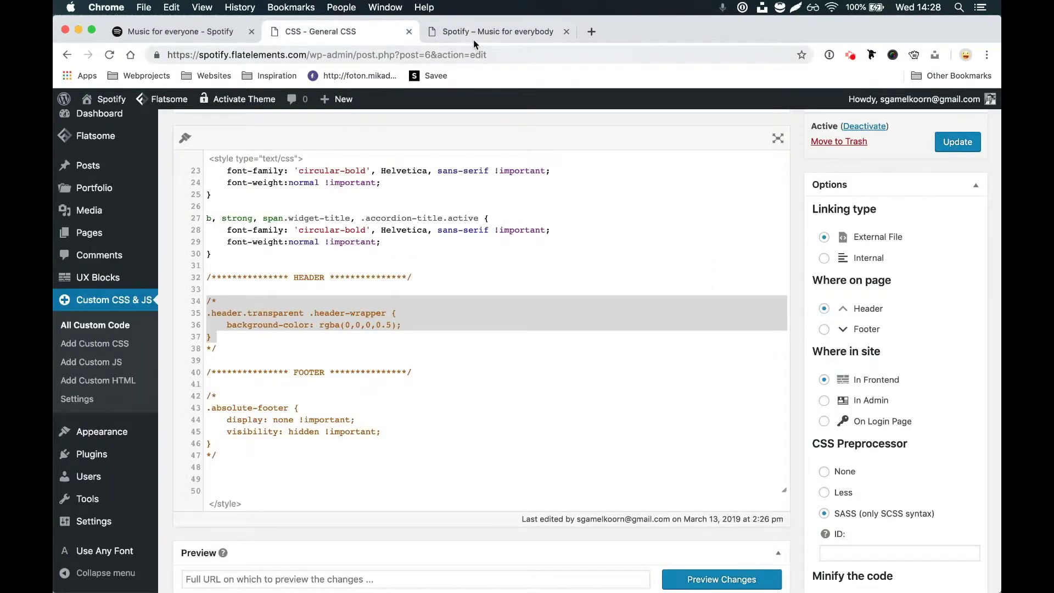
Step: View Flatsome's list of theme options on the site's front end
click(473, 40)
mouse_move(165, 100)
mouse_move(187, 122)
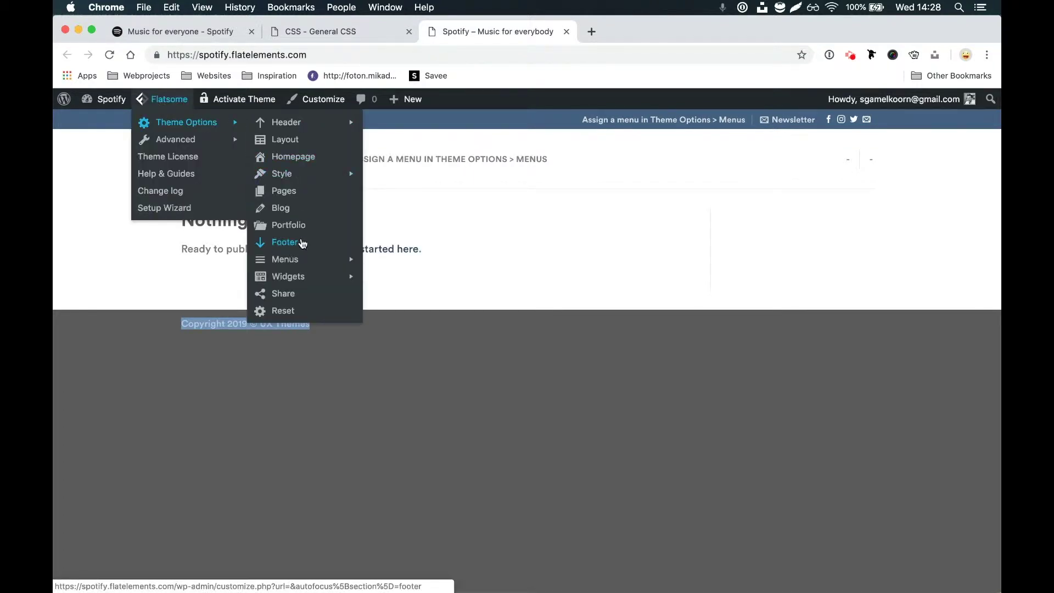
Step: Uncomment the .absolute-footer rule in the FOOTER section of the General CSS code
click(344, 35)
click(243, 395)
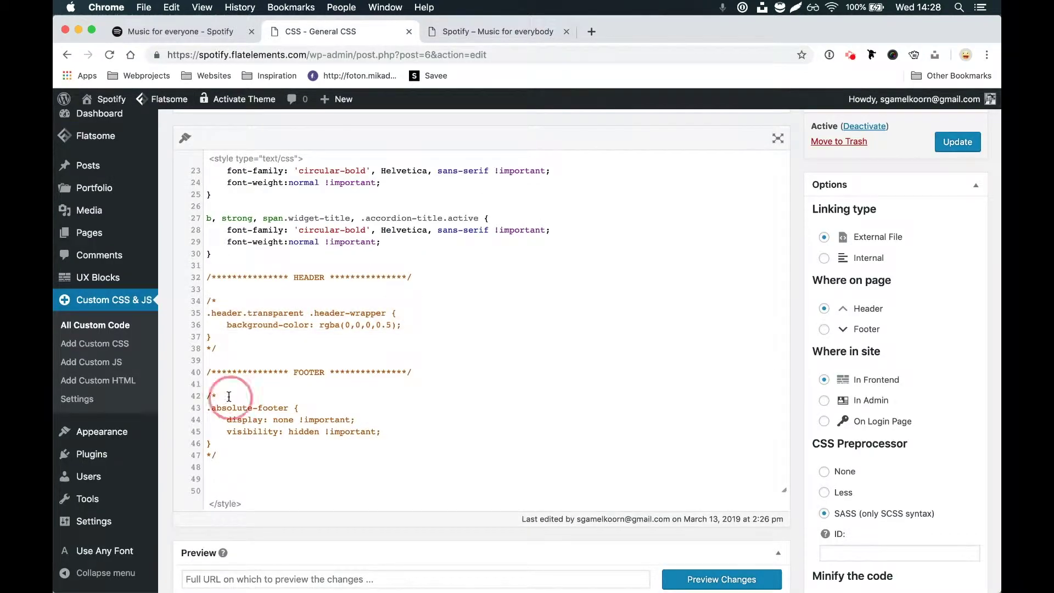
key(BackSpace)
key(BackSpace)
key(BackSpace)
drag(218, 455, 183, 461)
key(BackSpace)
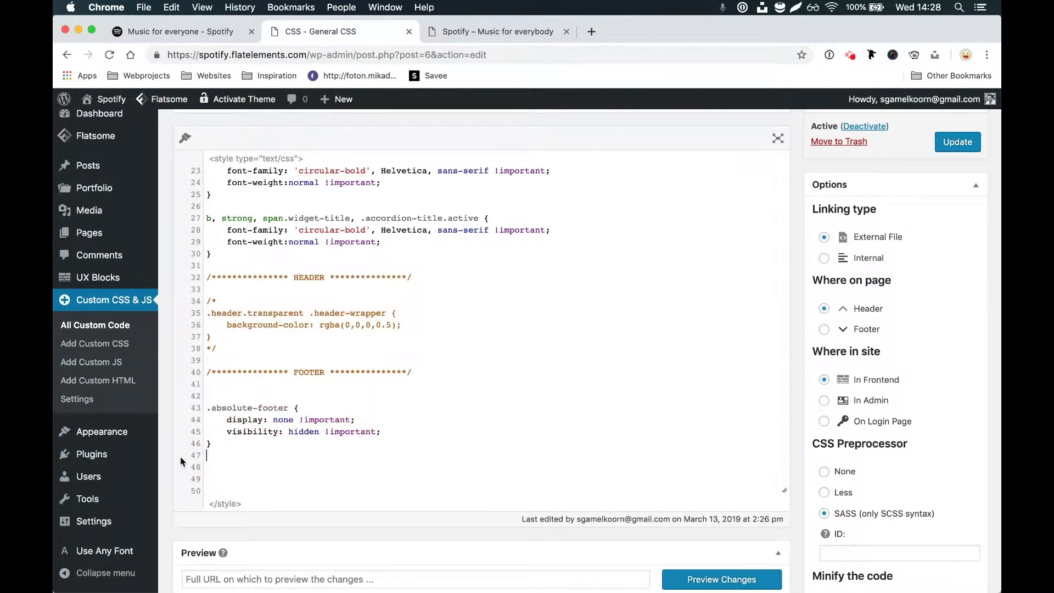
Step: Review the .absolute-footer declarations, save General CSS, and reload the site's front end to check the copyright footer
drag(227, 420, 300, 420)
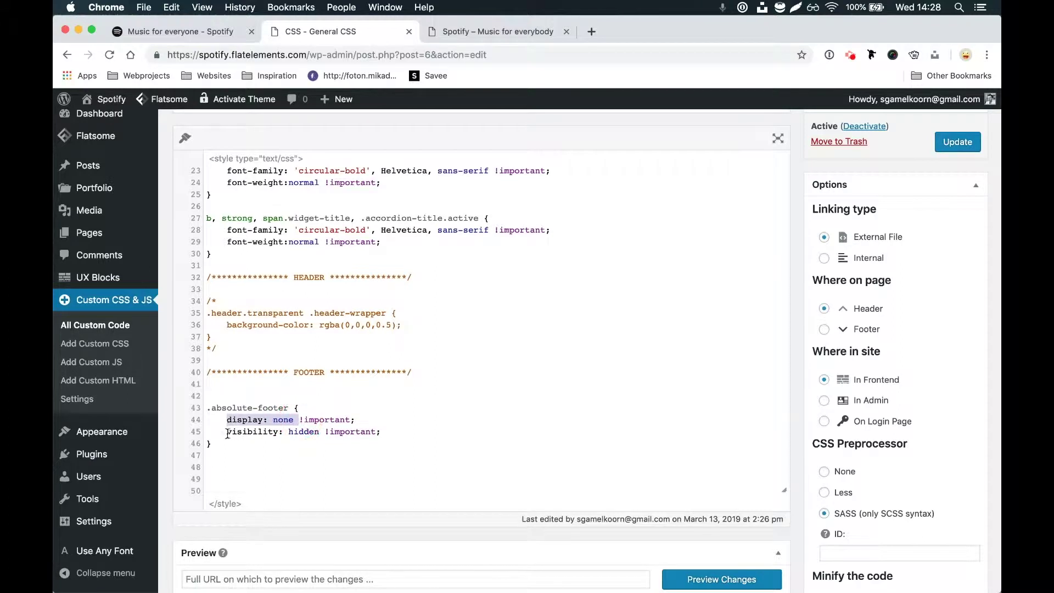
drag(227, 432, 380, 431)
drag(300, 407, 212, 407)
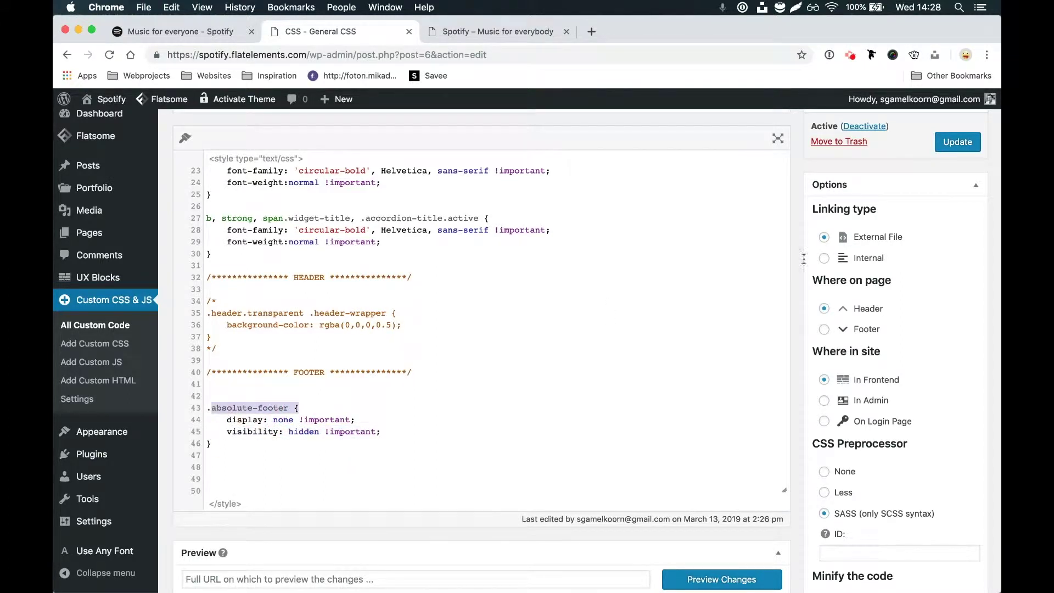
click(957, 142)
click(482, 31)
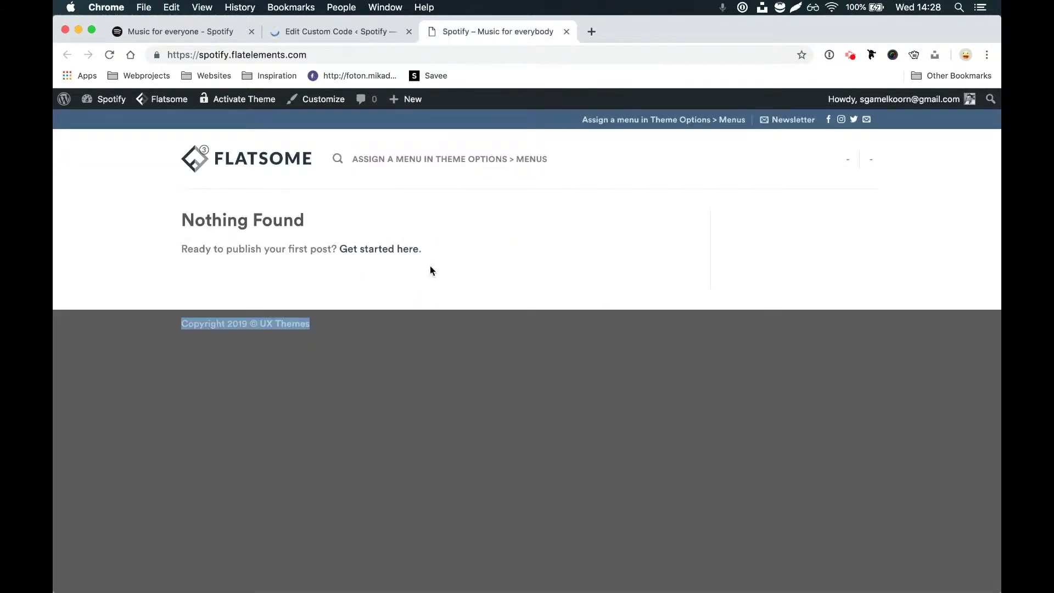
key(super+r)
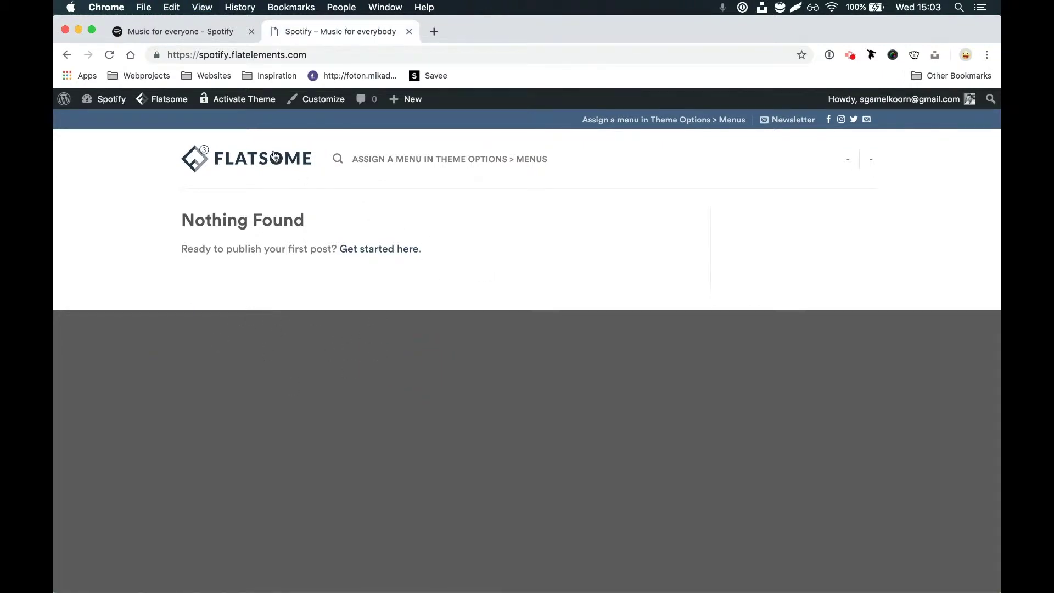
Step: Open Flatsome's Header theme options in the customizer and compare the header with the Spotify homepage
mouse_move(174, 106)
mouse_move(189, 127)
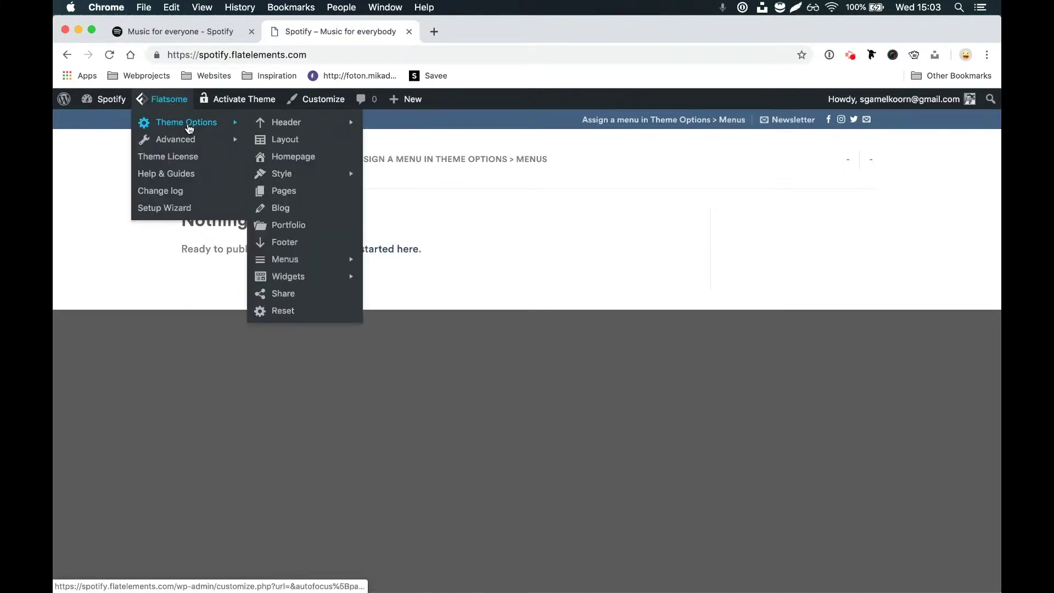
click(318, 127)
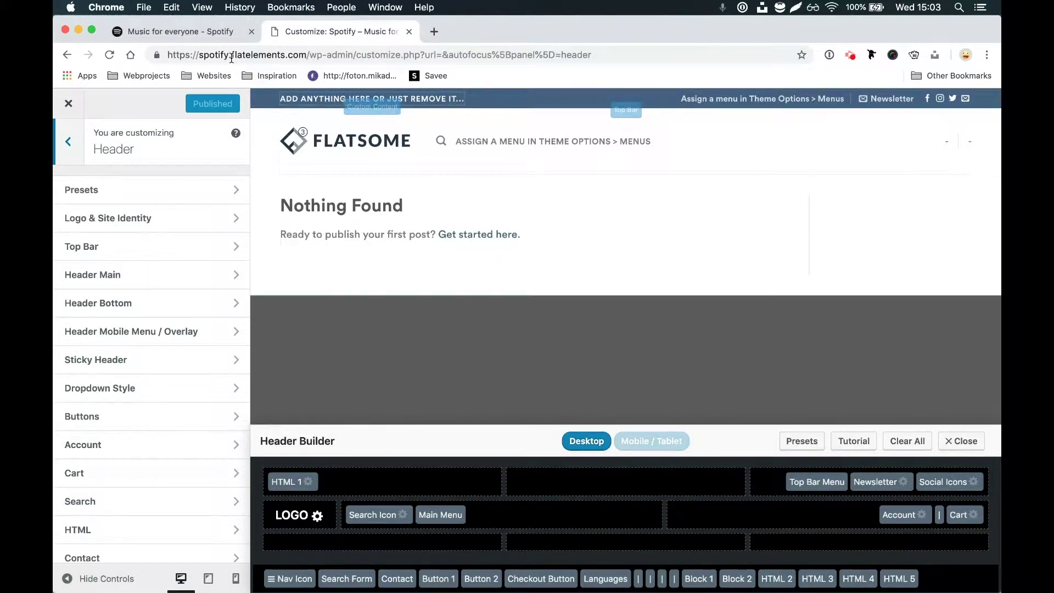
click(216, 37)
click(304, 33)
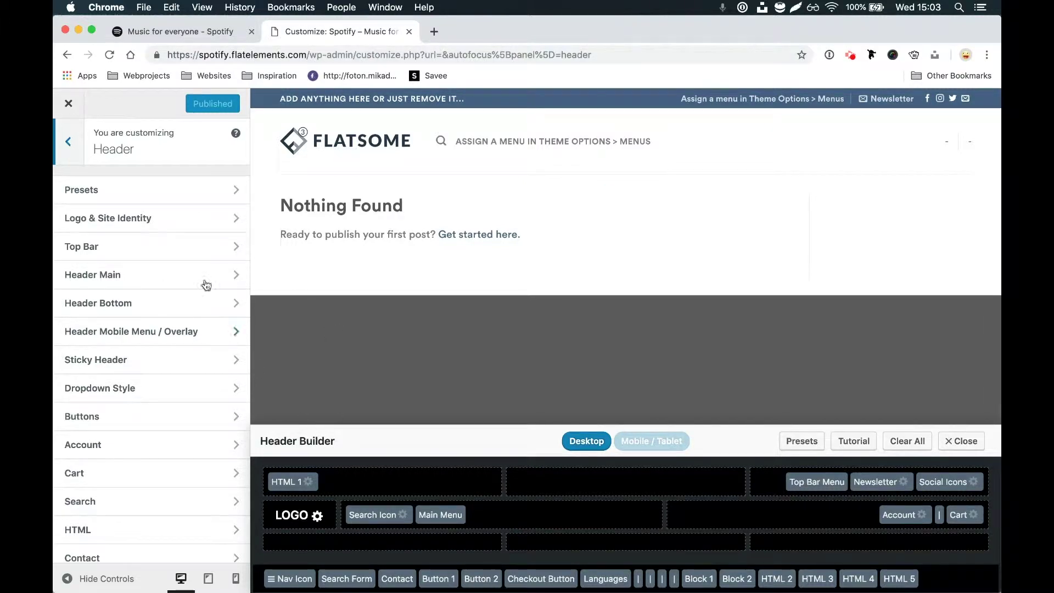
Step: Disable the header's Top Bar and publish the change
click(114, 253)
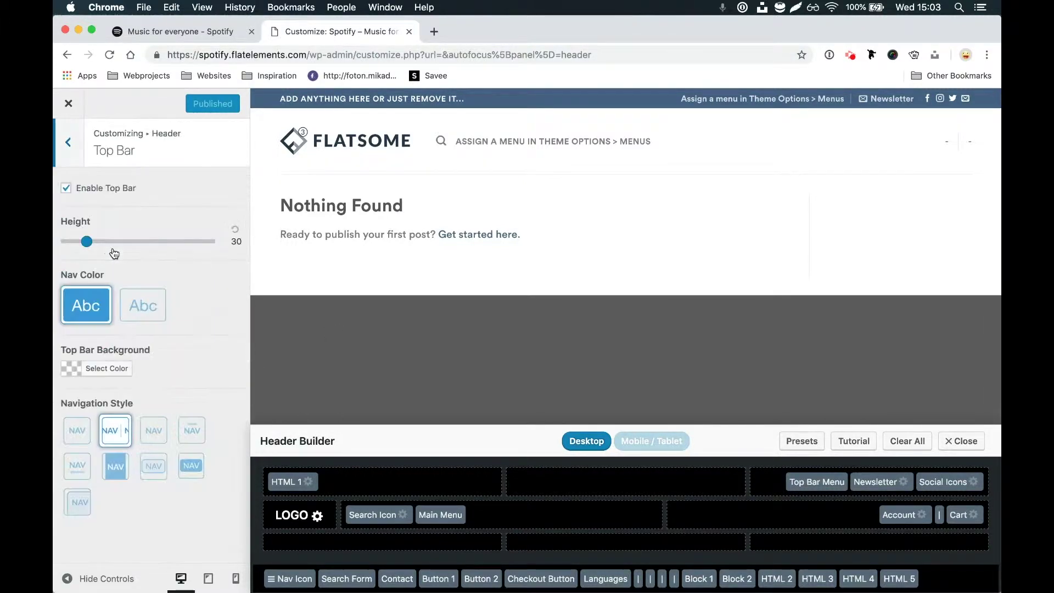
click(66, 190)
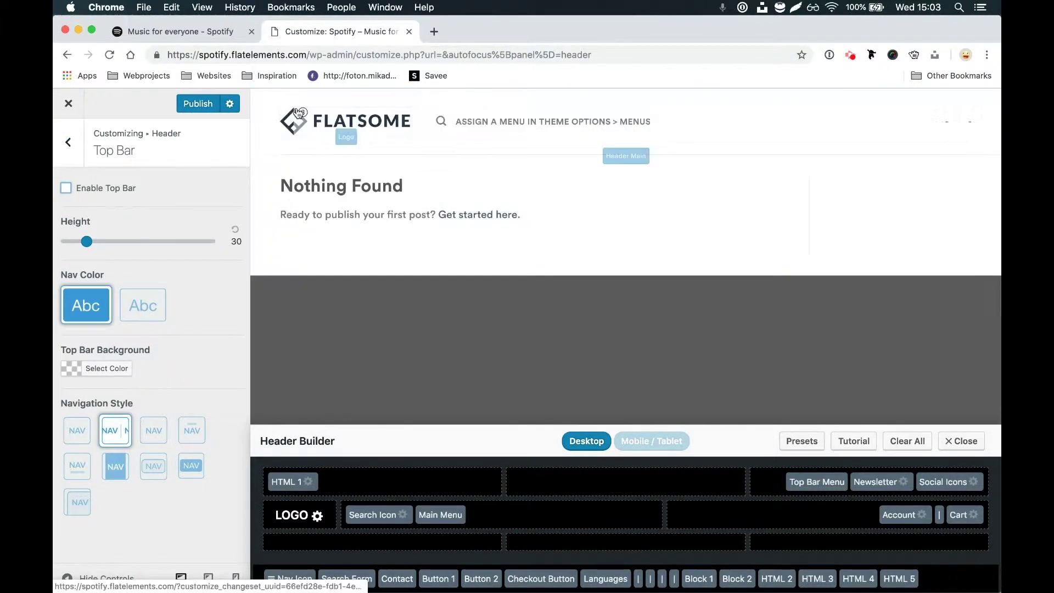
click(199, 105)
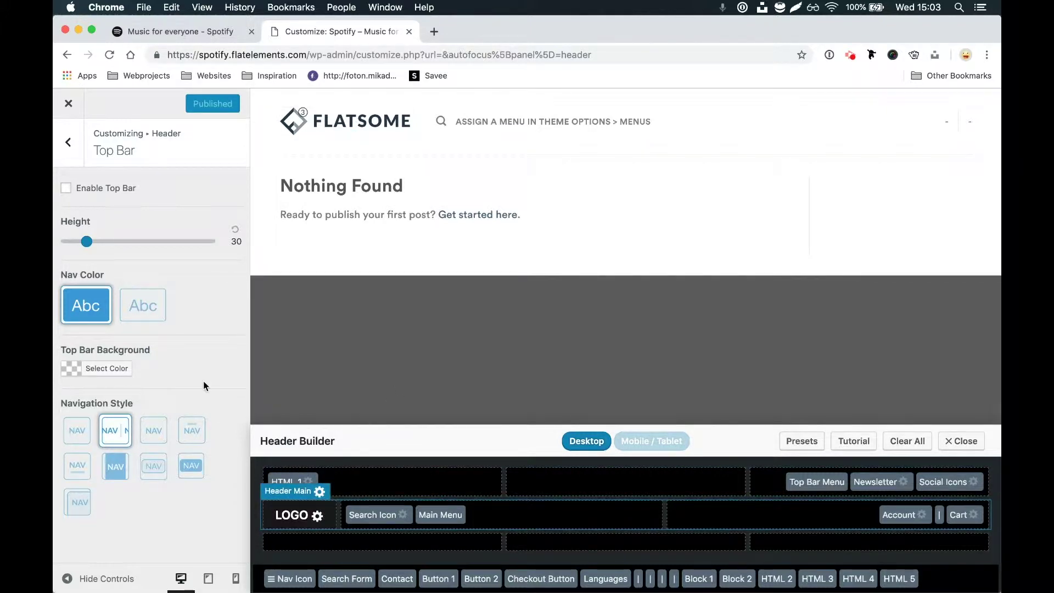
Step: Set the logo image in Logo & Site Identity to spotify-logo-white.png from the Media Library
click(69, 144)
click(79, 159)
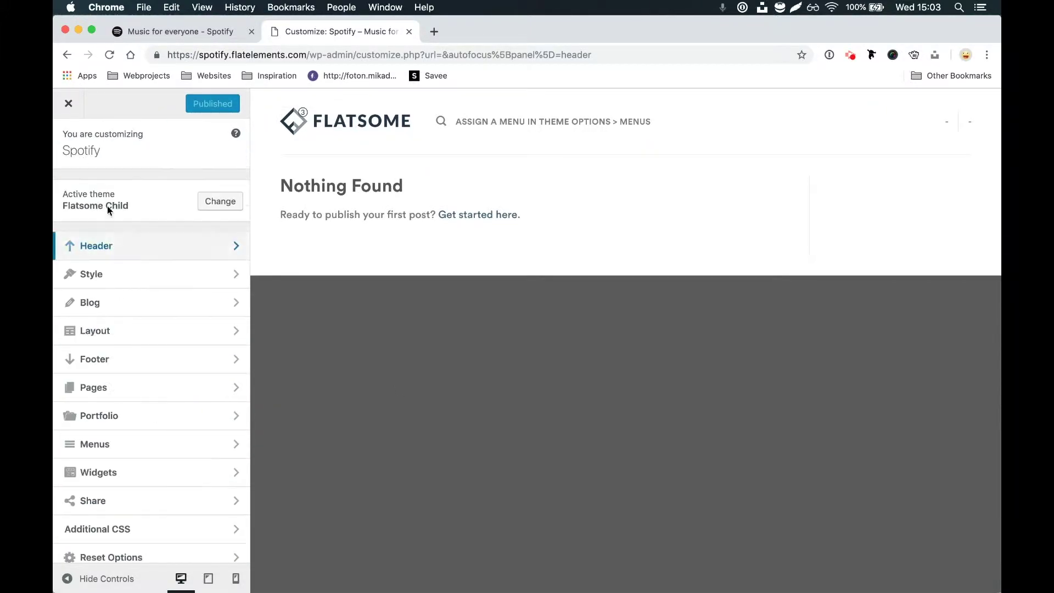
click(111, 242)
click(113, 222)
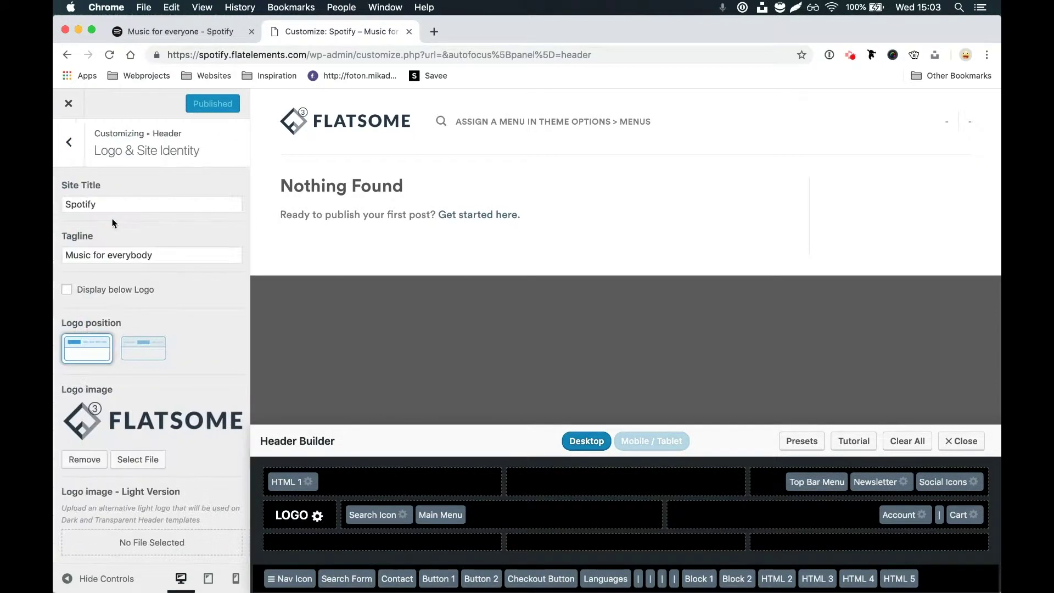
click(144, 459)
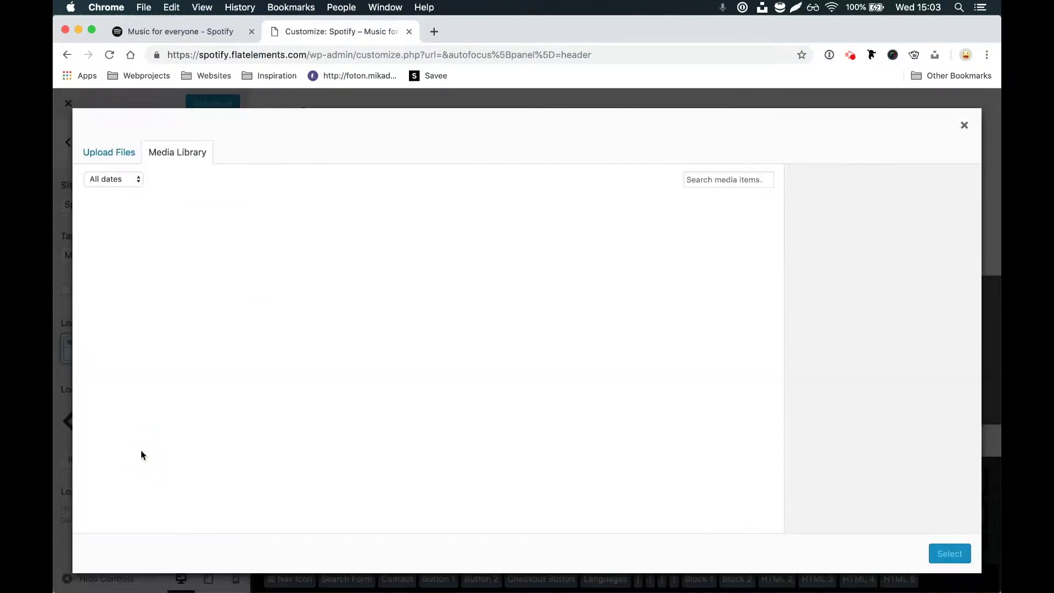
click(152, 254)
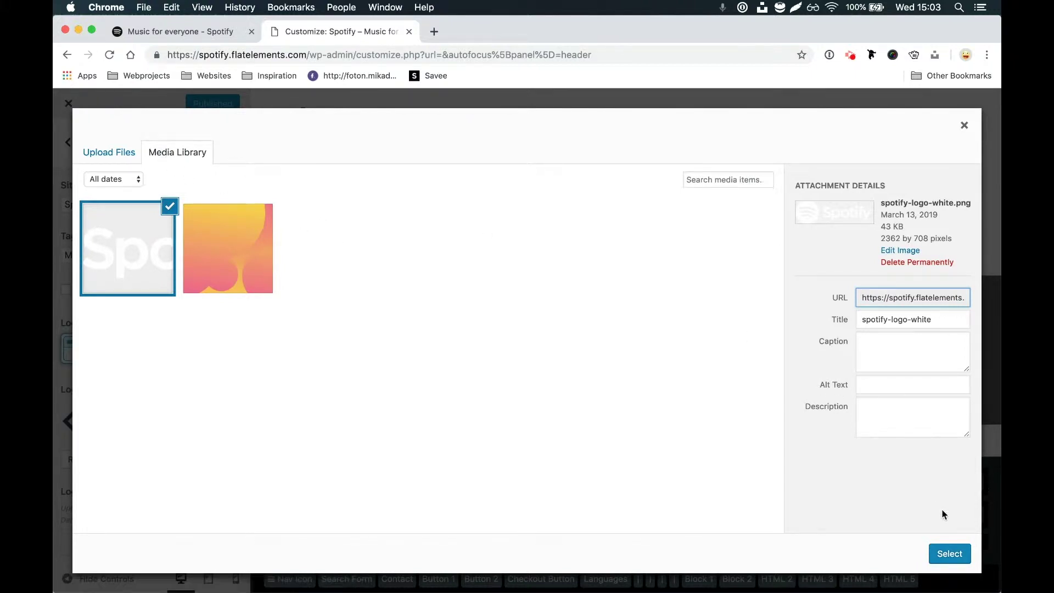
click(949, 554)
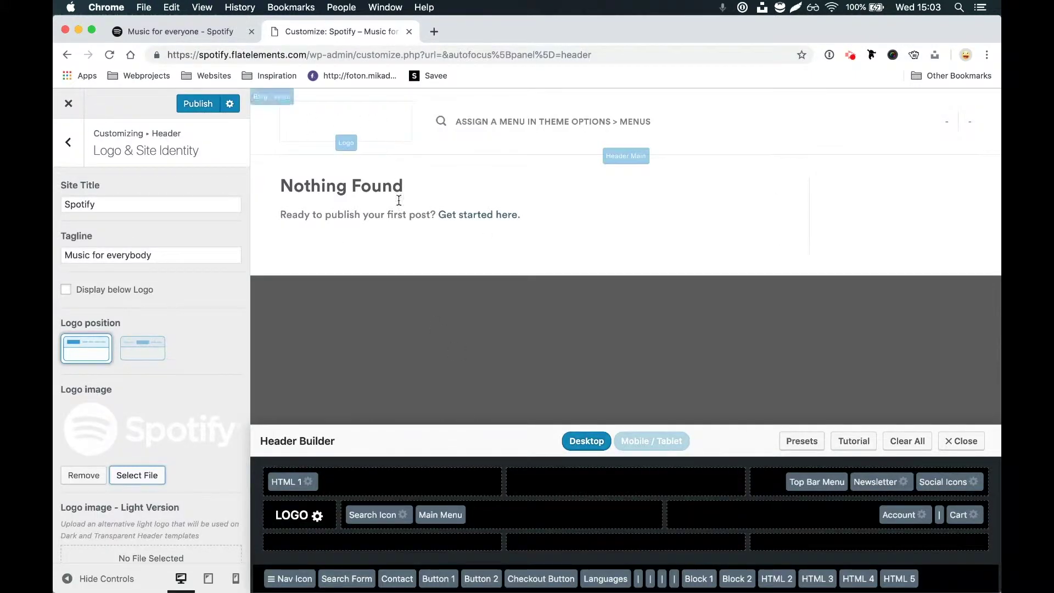
Step: Set the Header Main background color to black at 0.9 opacity
click(77, 149)
click(148, 273)
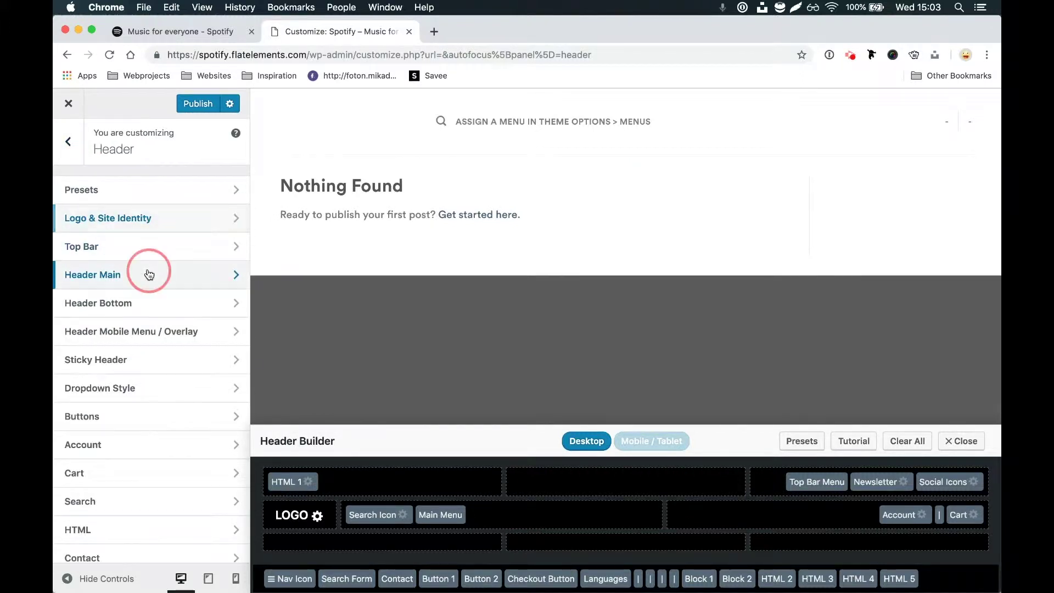
click(106, 438)
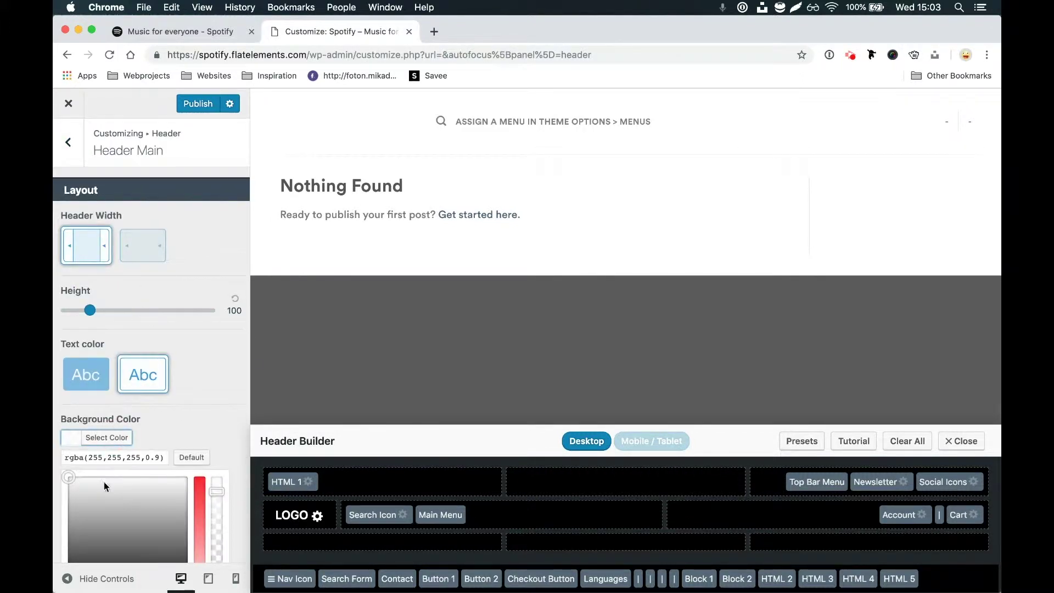
scroll(103, 481, down, 3)
click(76, 530)
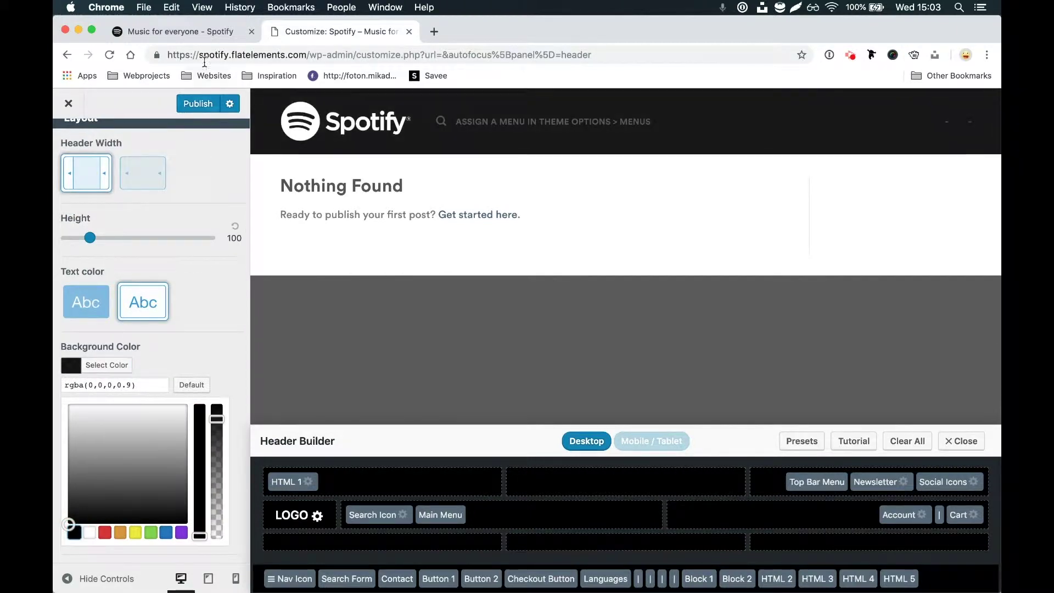
Step: Compare the header with the Spotify homepage, then set the Header Main background to rgba(0,0,0,0.5) and publish
click(190, 32)
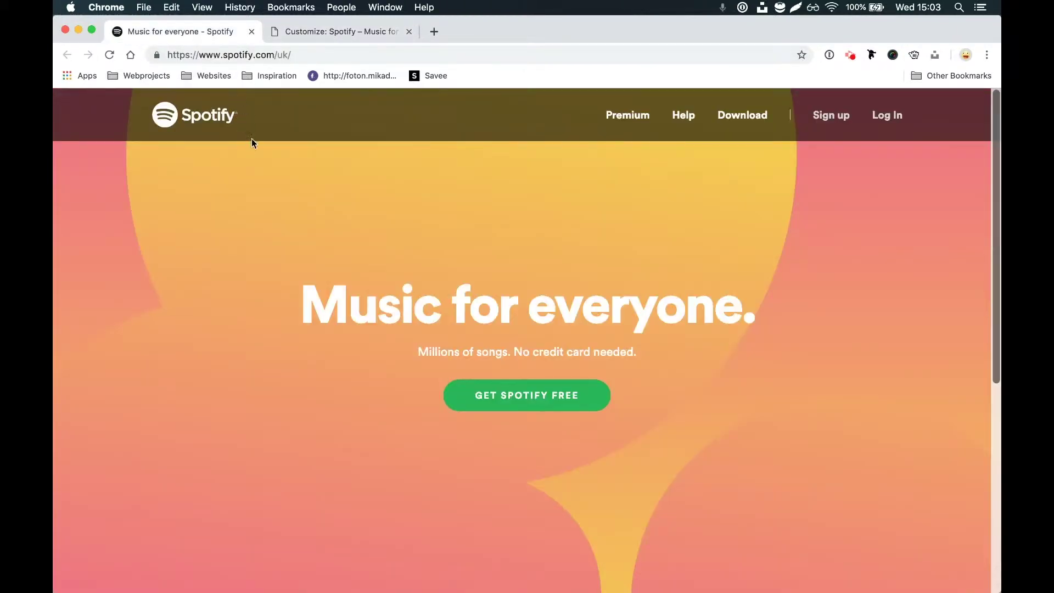
click(311, 32)
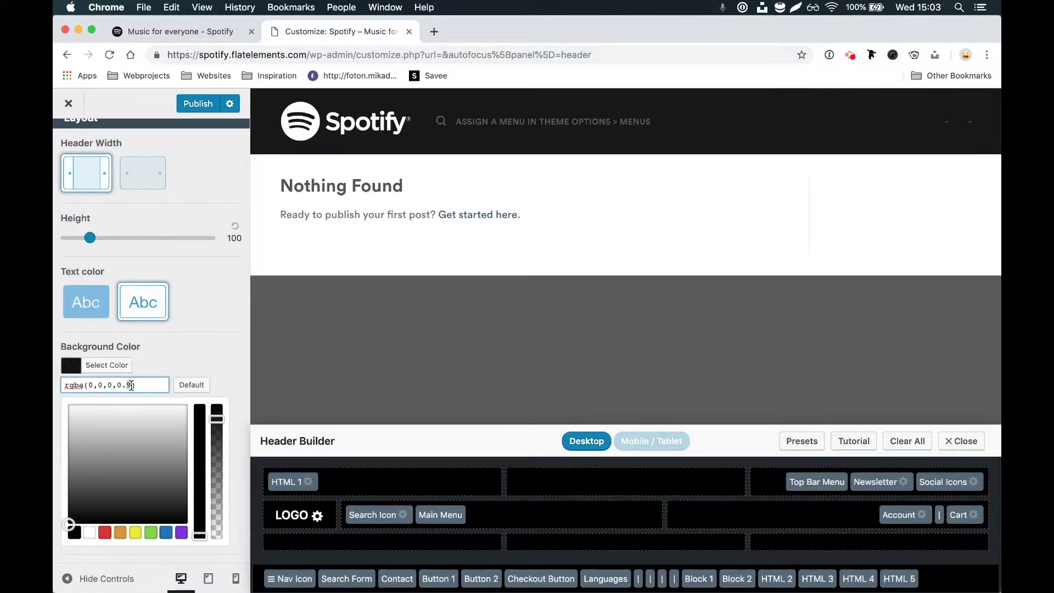
key(BackSpace)
text(5)
click(198, 104)
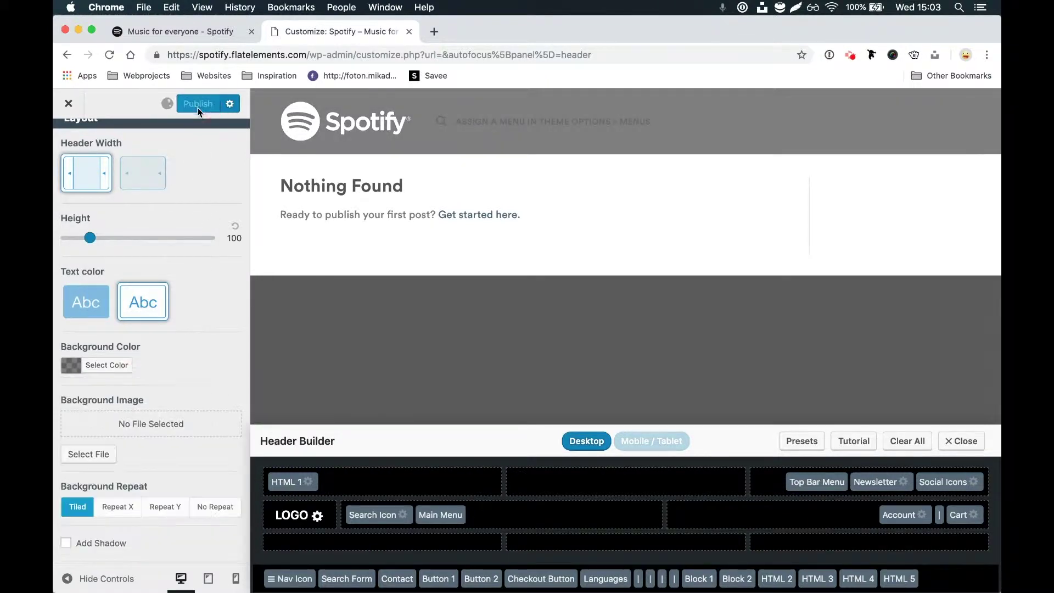
Step: Switch the Header Main text color to the light option and check the menu text in the preview
click(84, 301)
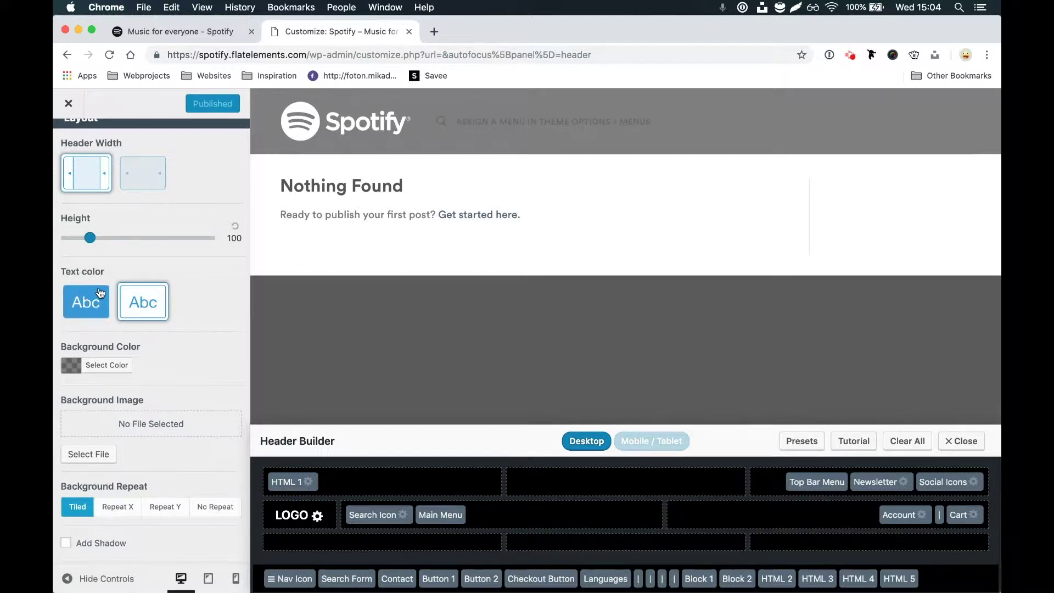
click(92, 303)
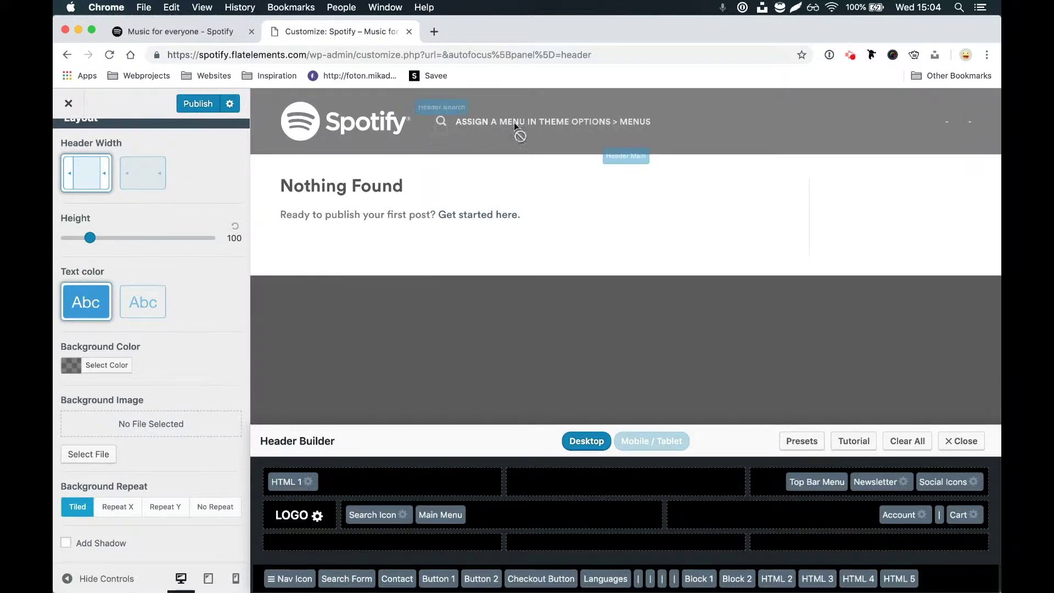
drag(514, 126, 464, 129)
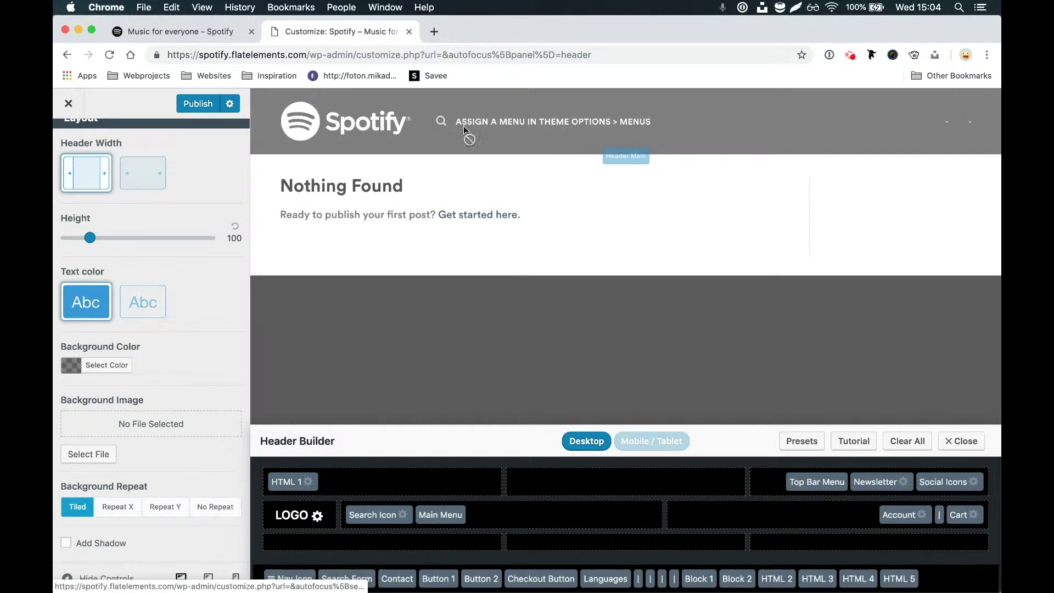
click(619, 138)
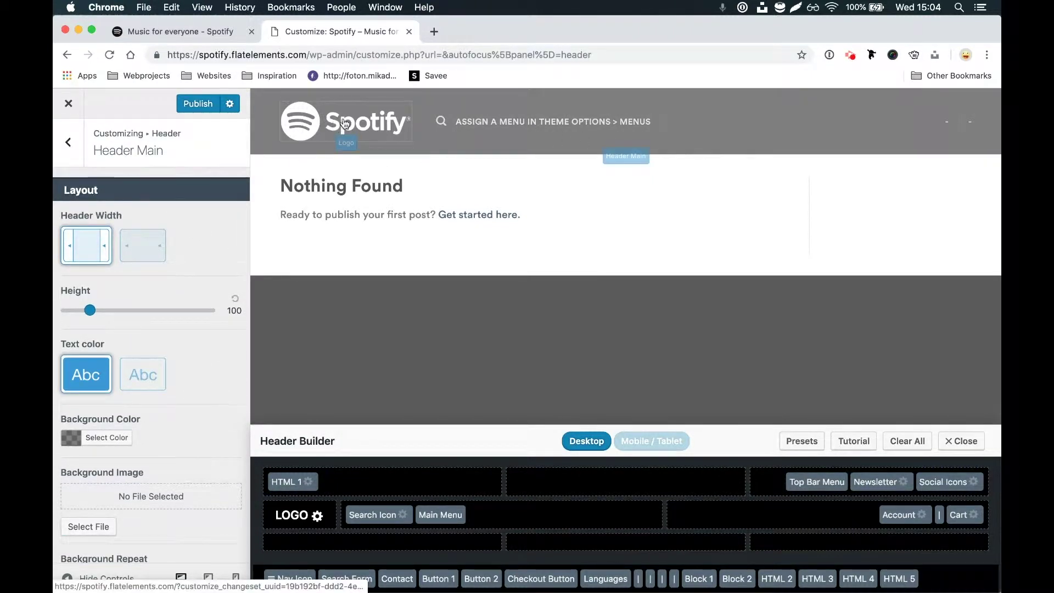
Step: Set the logo container width to 140 in Logo & Site Identity, publish, and return to the Header options
click(68, 142)
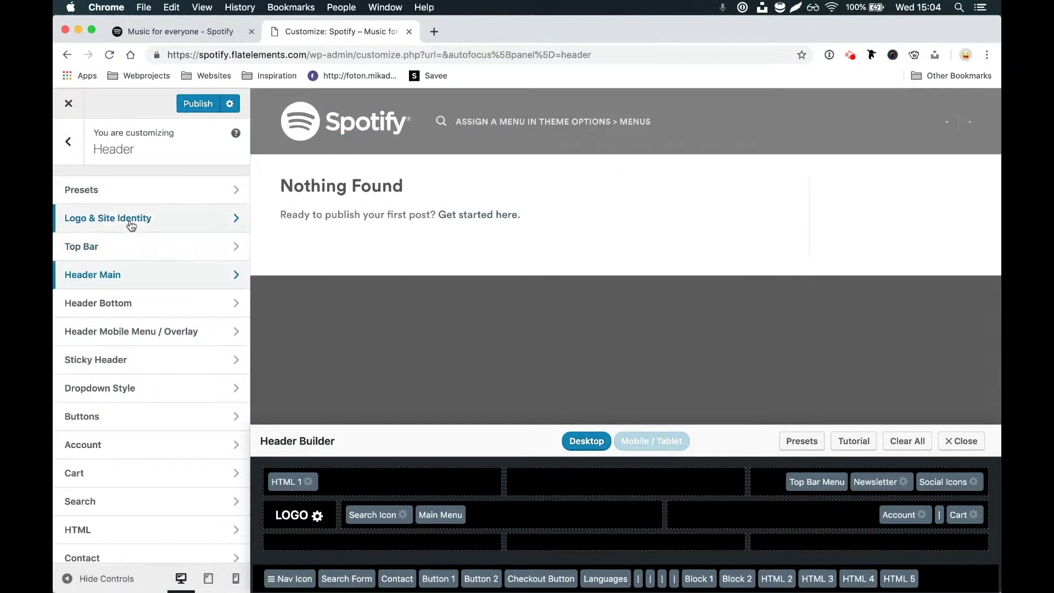
click(130, 224)
scroll(154, 339, down, 5)
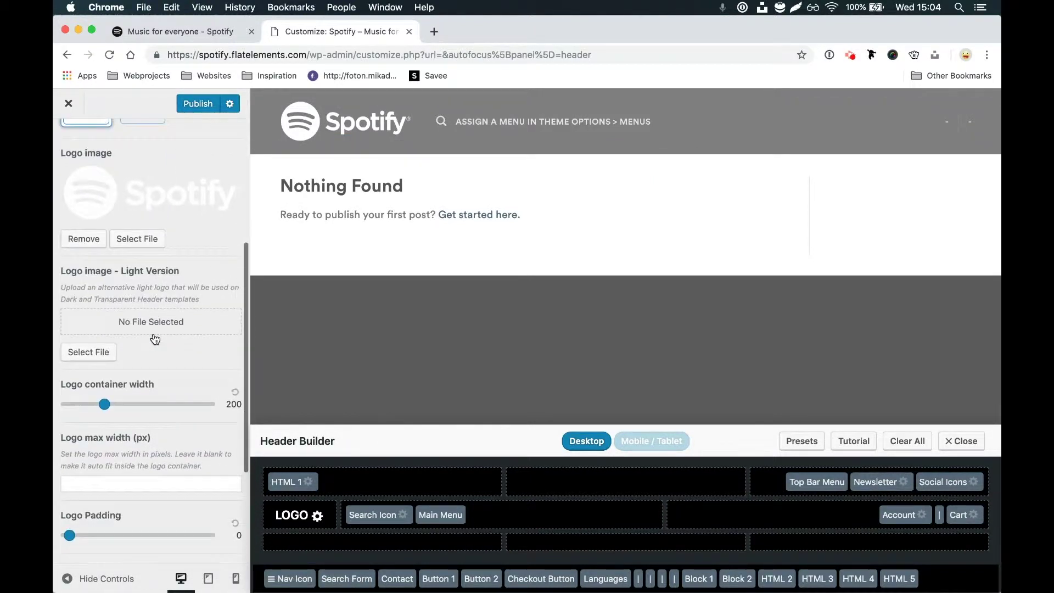
double_click(216, 403)
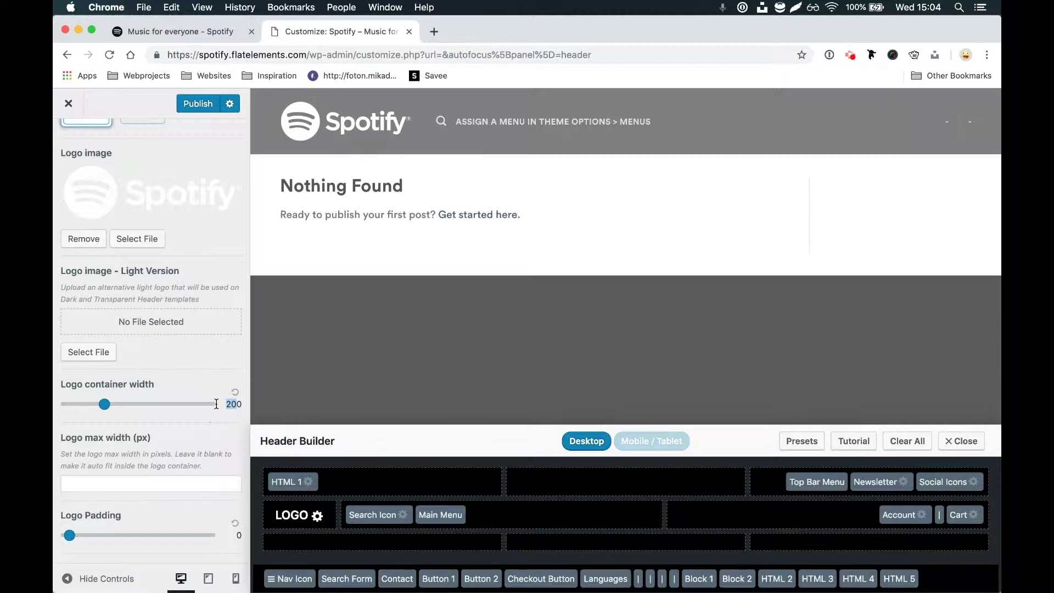
text(130)
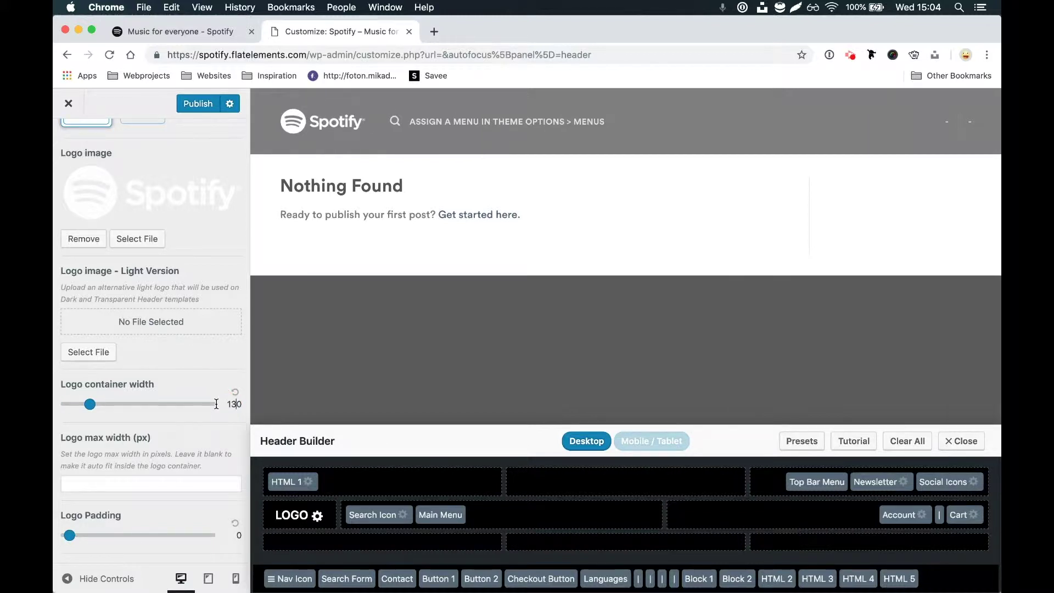
text(4)
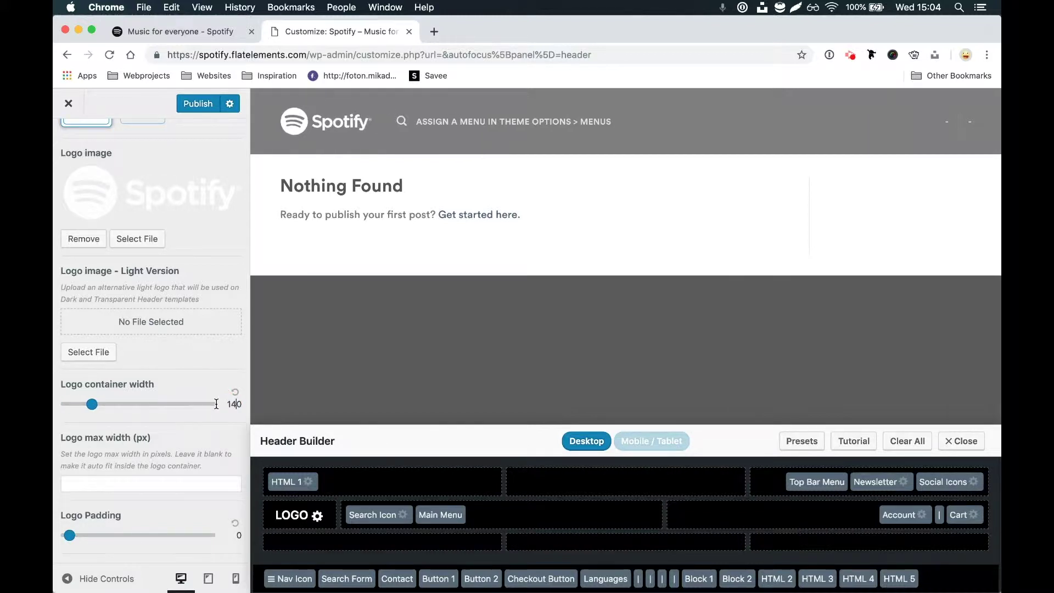
click(207, 106)
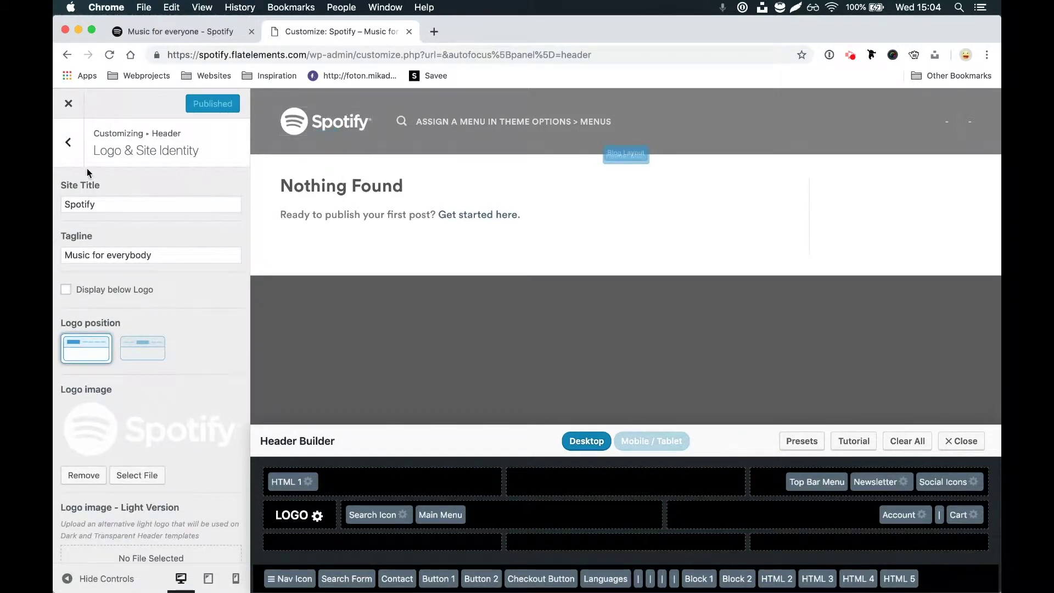
click(69, 142)
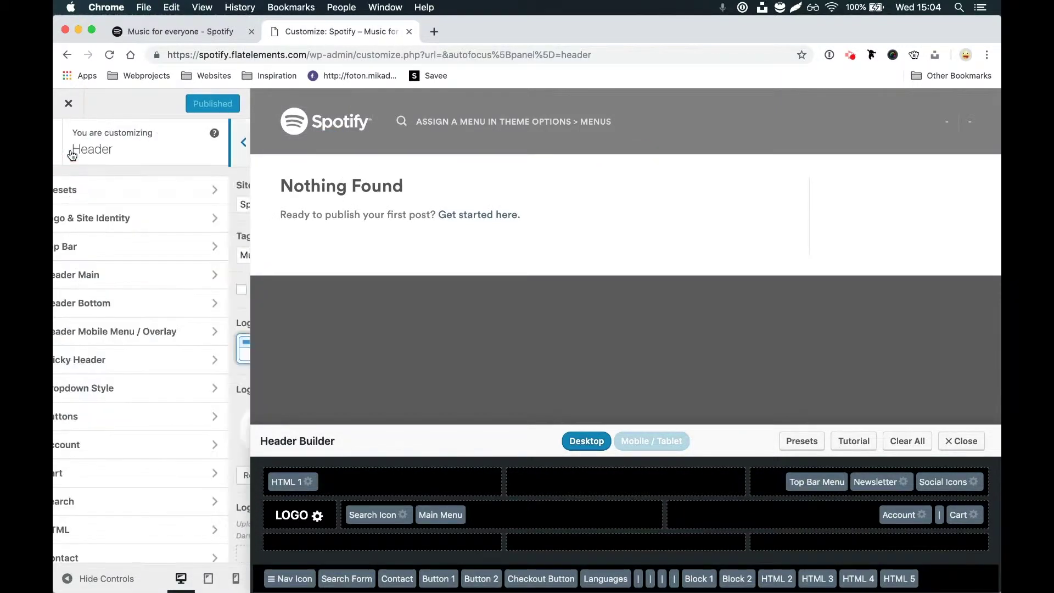
Step: Set the Header Main height to 80 and publish the change
click(114, 276)
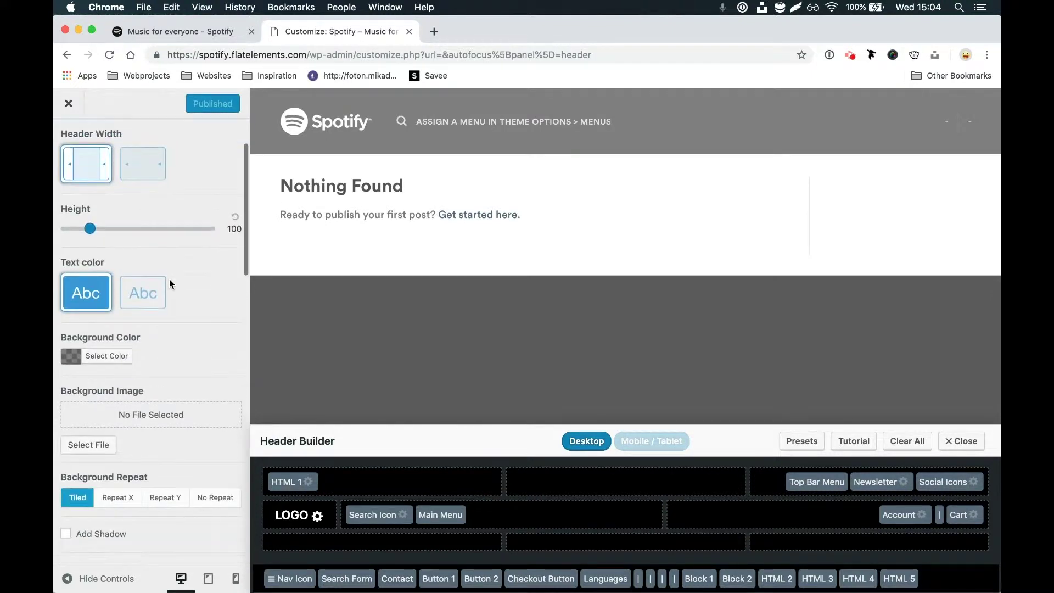
double_click(234, 269)
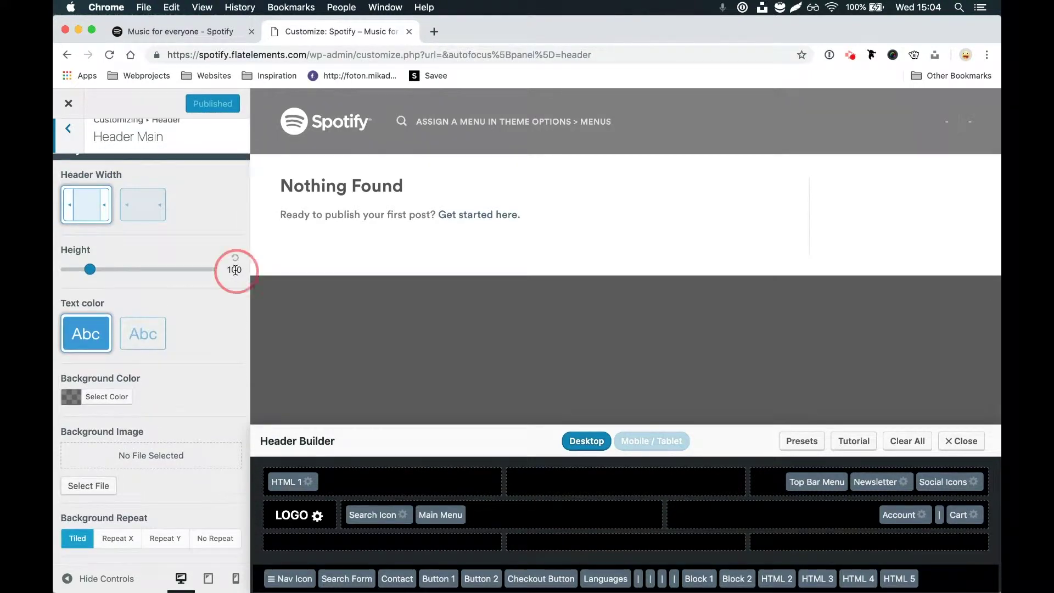
text(80)
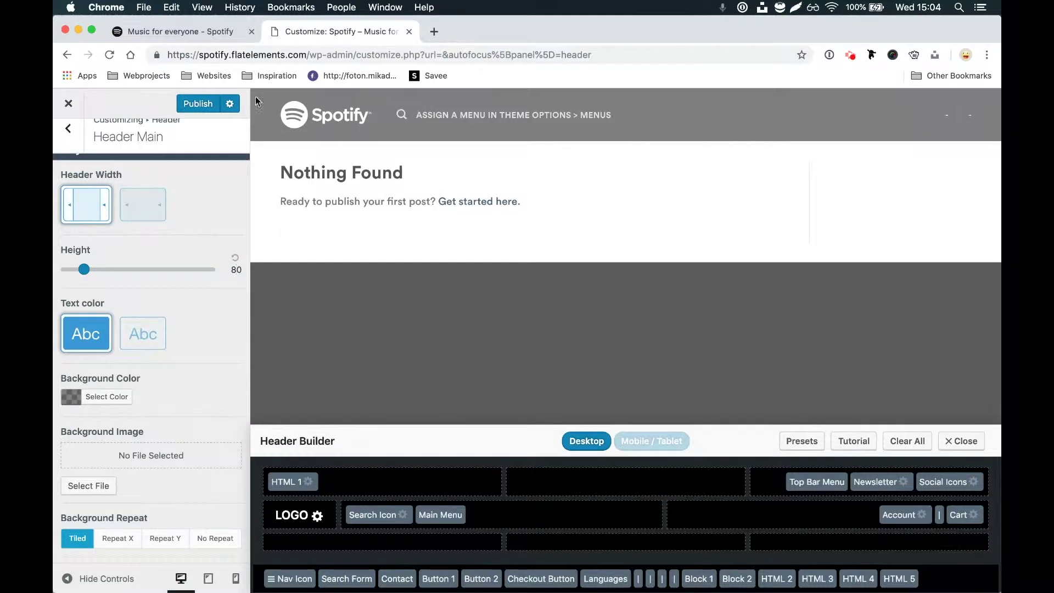
click(189, 103)
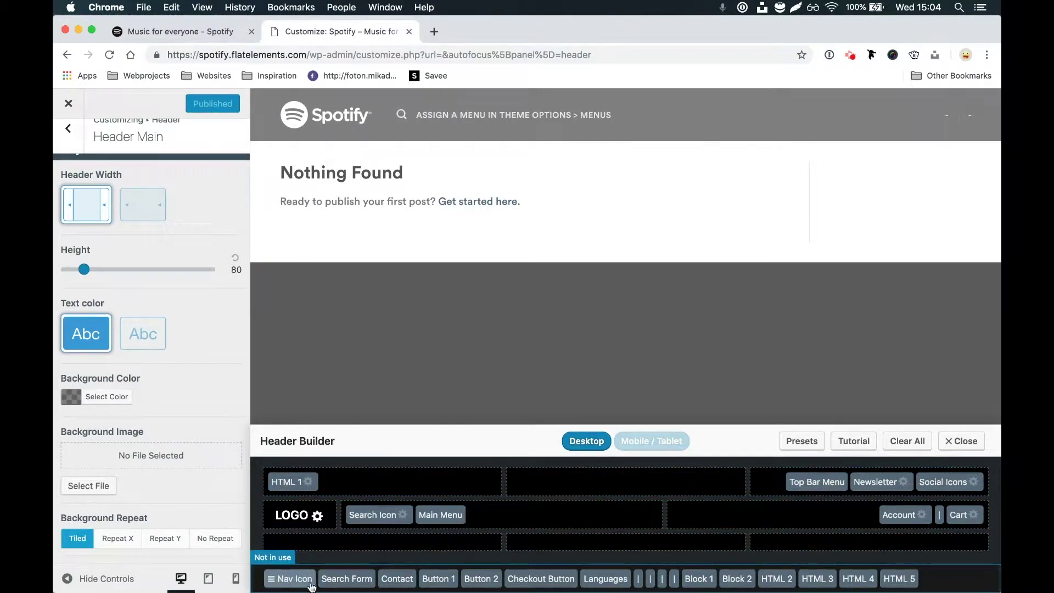
Step: Clear the top bar by moving HTML 1, Top Bar Menu, Newsletter and Social Icons to the unused elements, publishing after HTML 1
drag(300, 486, 473, 577)
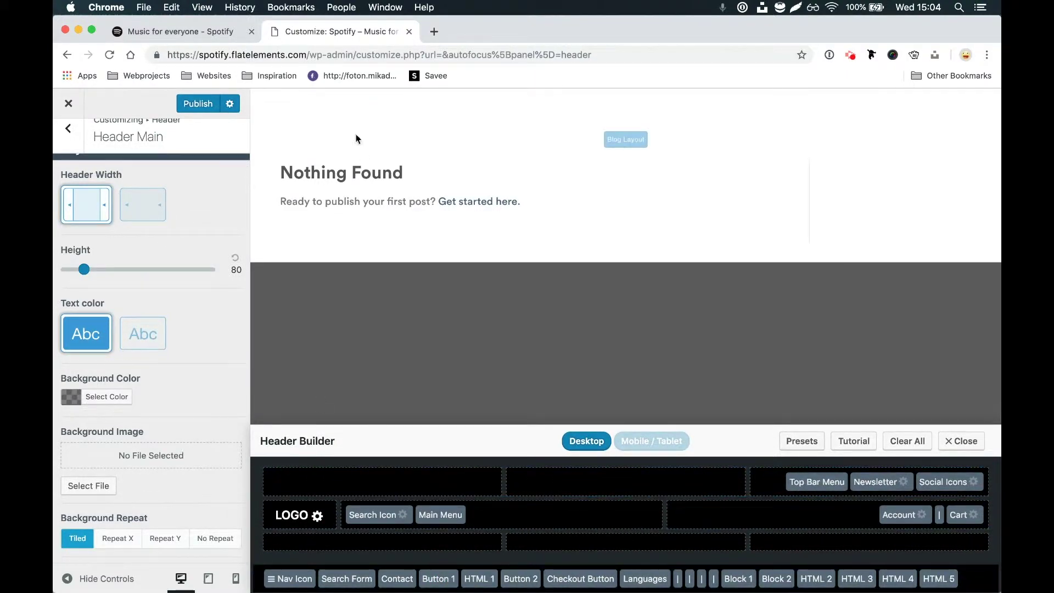
click(210, 107)
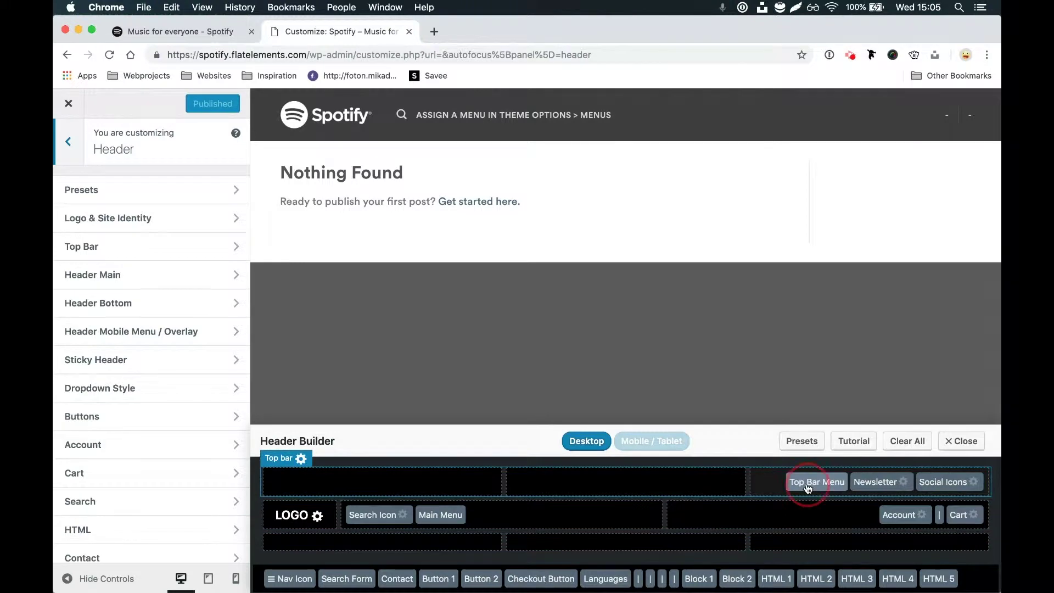
drag(807, 486, 823, 566)
drag(877, 459, 823, 577)
drag(943, 460, 845, 573)
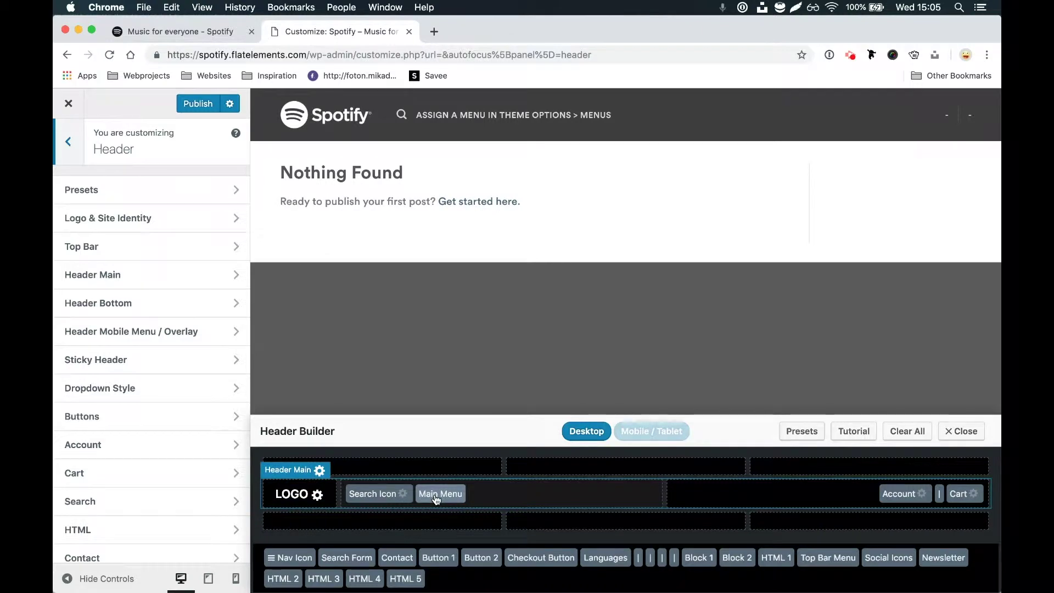
Step: Move Main Menu to the right section of the Header Main row and remove Search Icon, Account and Cart, using the Spotify homepage as reference
drag(439, 499, 753, 499)
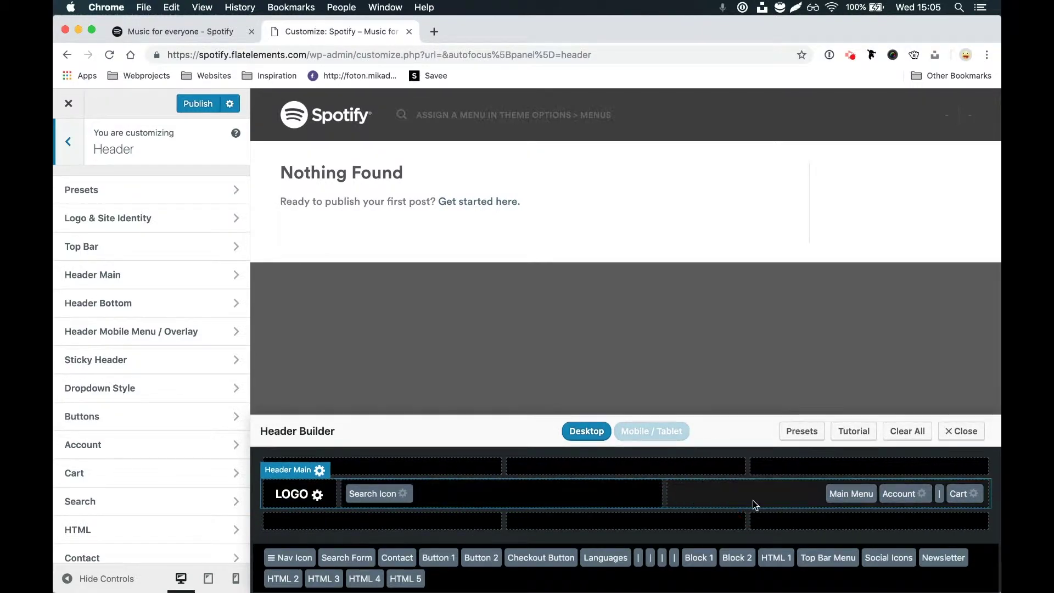
click(202, 34)
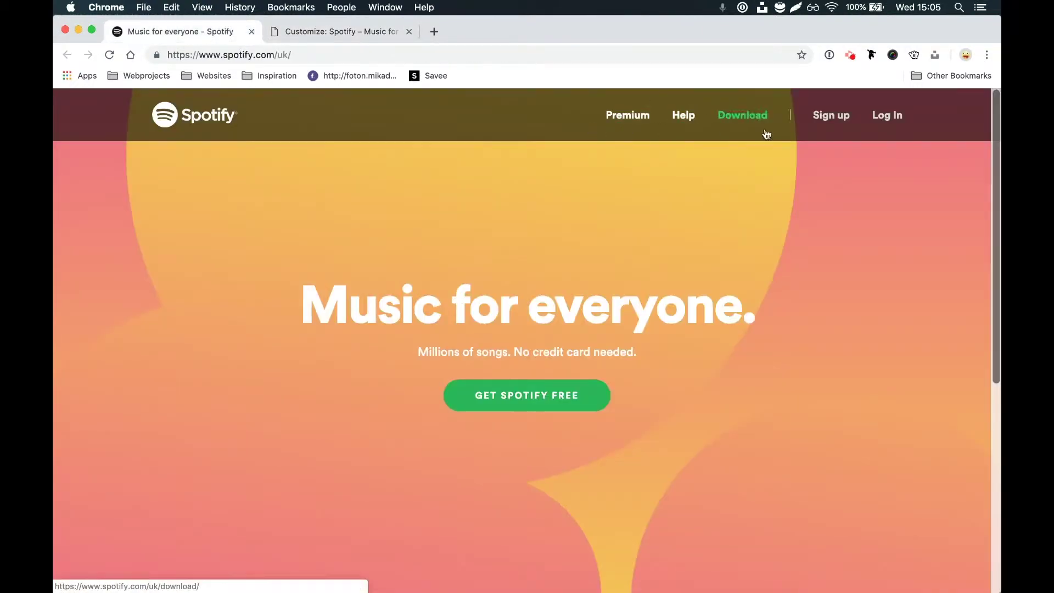
click(403, 26)
drag(403, 515, 483, 566)
drag(900, 493, 859, 578)
drag(960, 505, 945, 566)
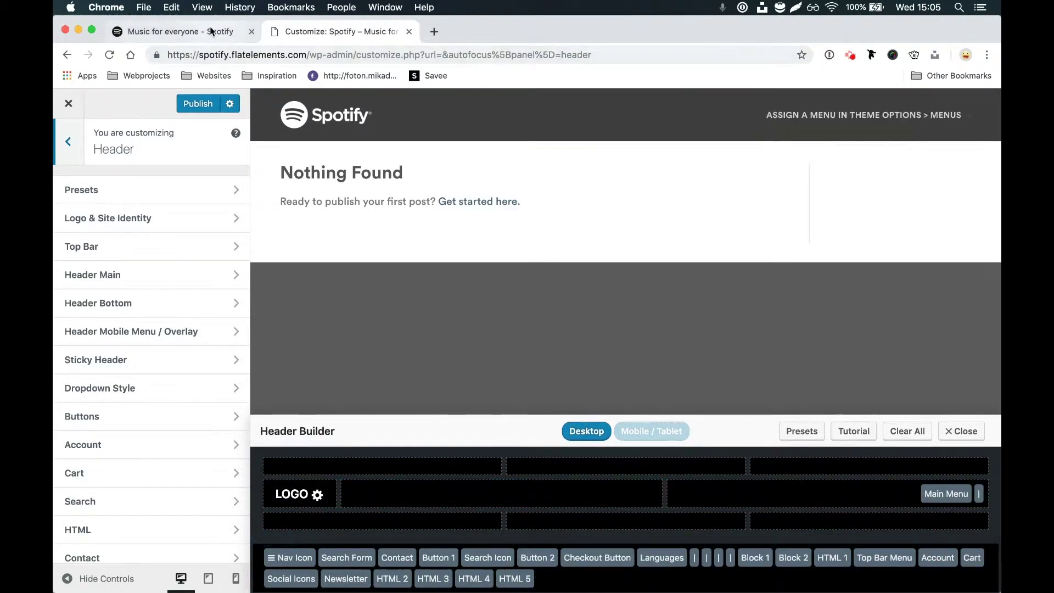
Step: Check the Sign up and Log In links on the Spotify homepage, then add Button 1 and Button 2 after the Header Main divider
click(181, 31)
drag(924, 116, 807, 116)
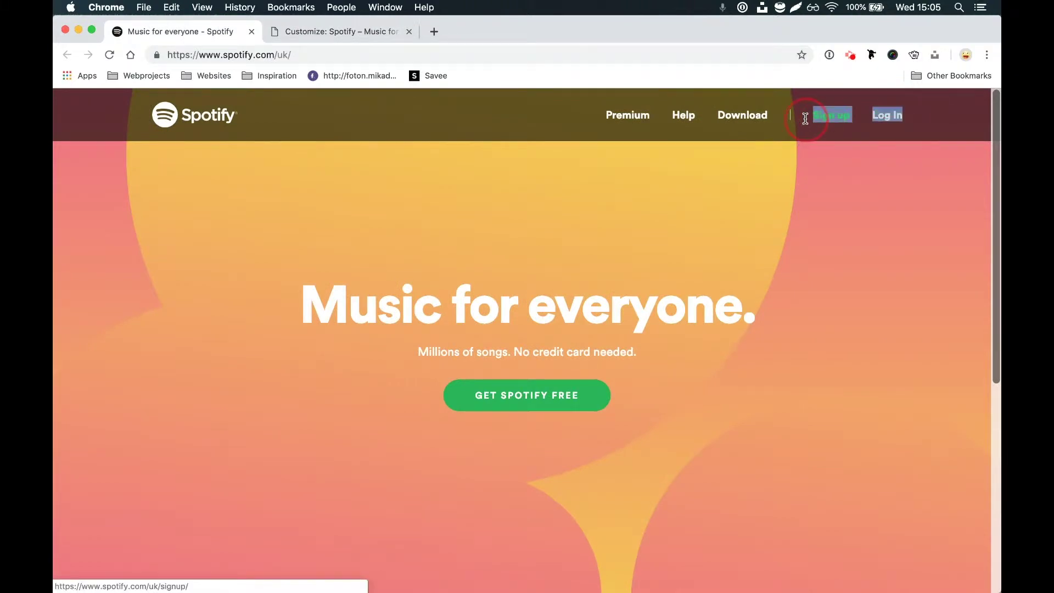
click(349, 33)
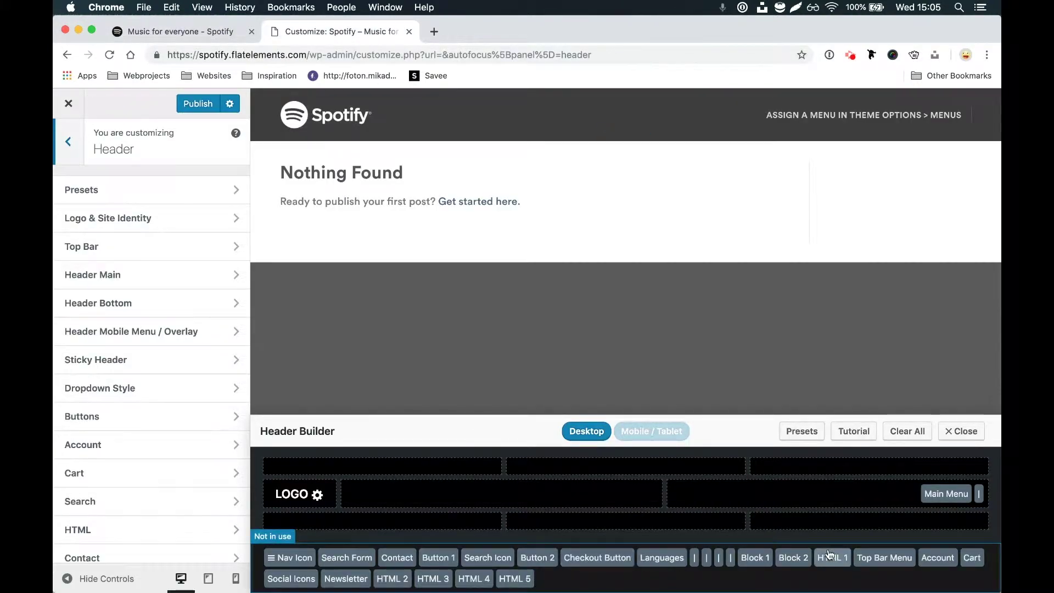
drag(438, 557, 975, 498)
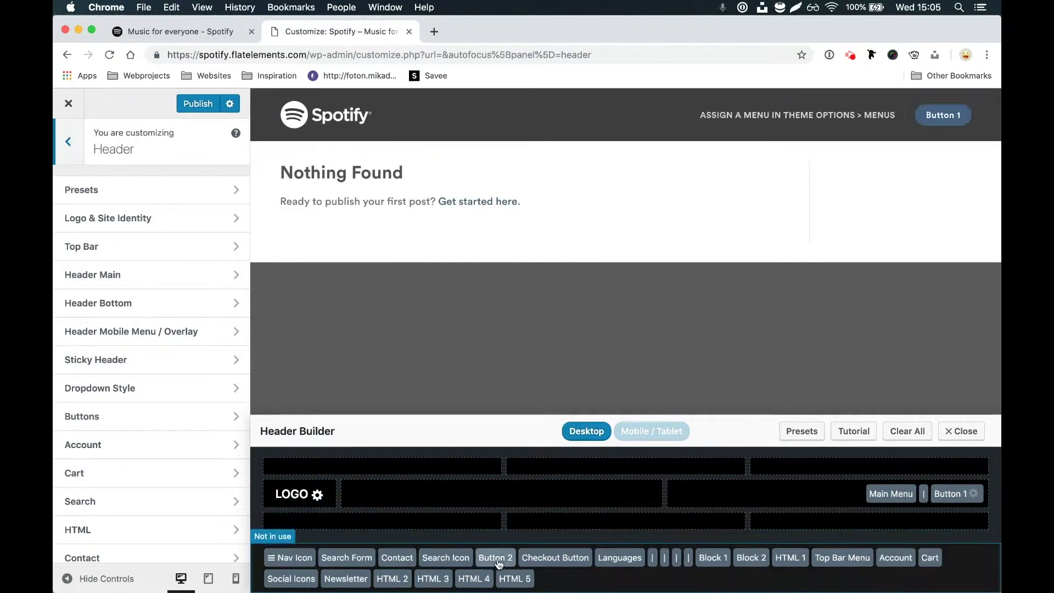
drag(494, 557, 974, 494)
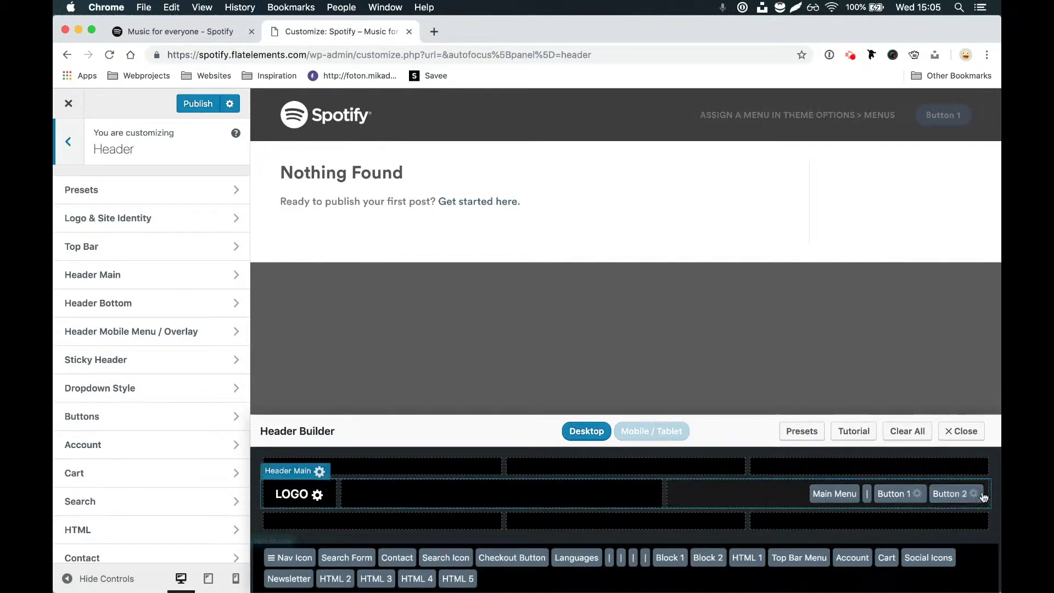
Step: Set the Button 1 text to "Sign up", checking the link order on the Spotify homepage
click(900, 500)
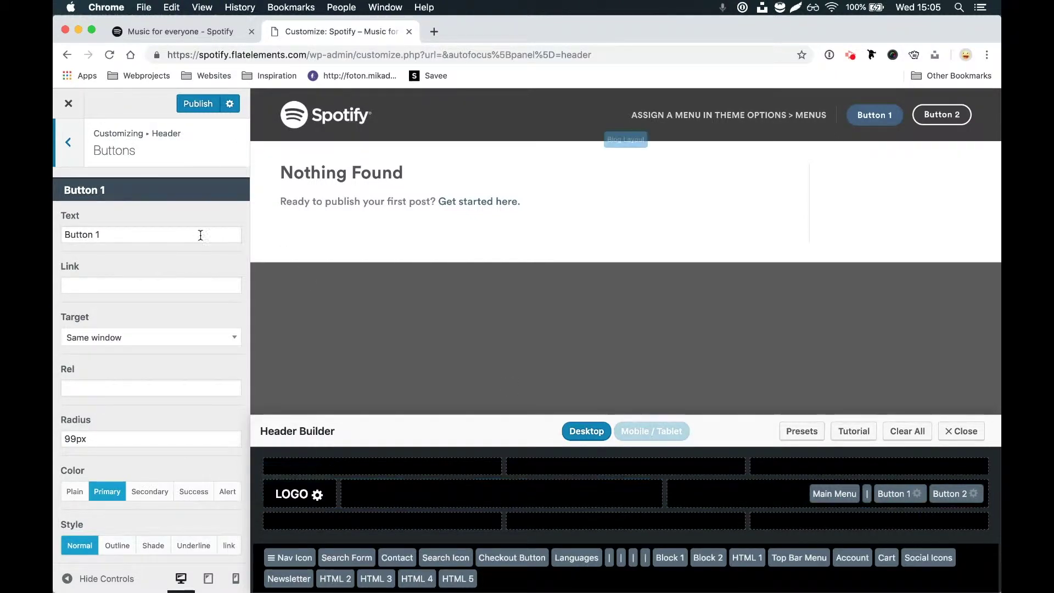
drag(146, 232, 55, 221)
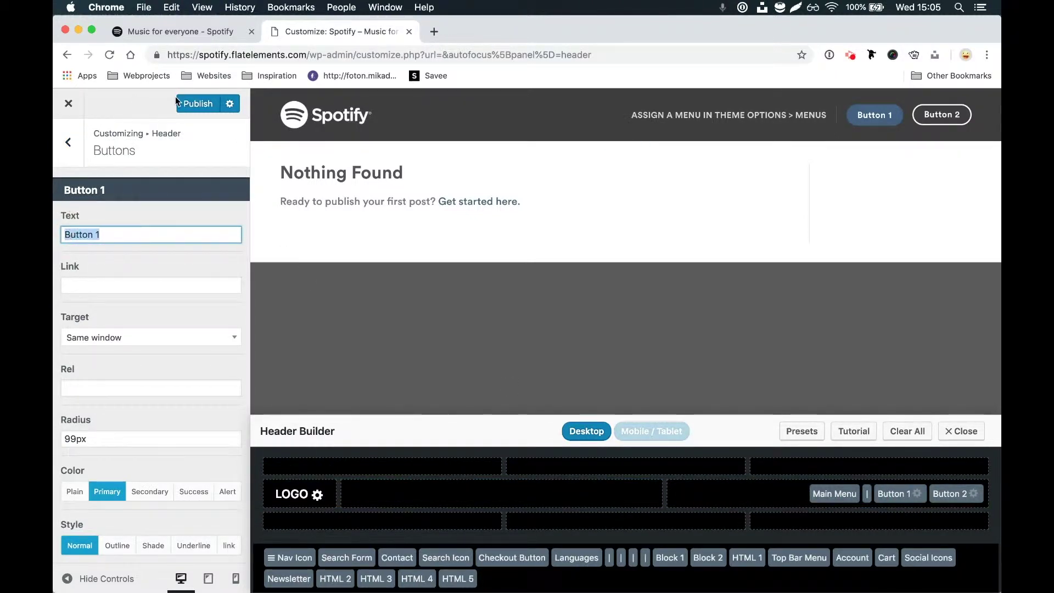
text(Login)
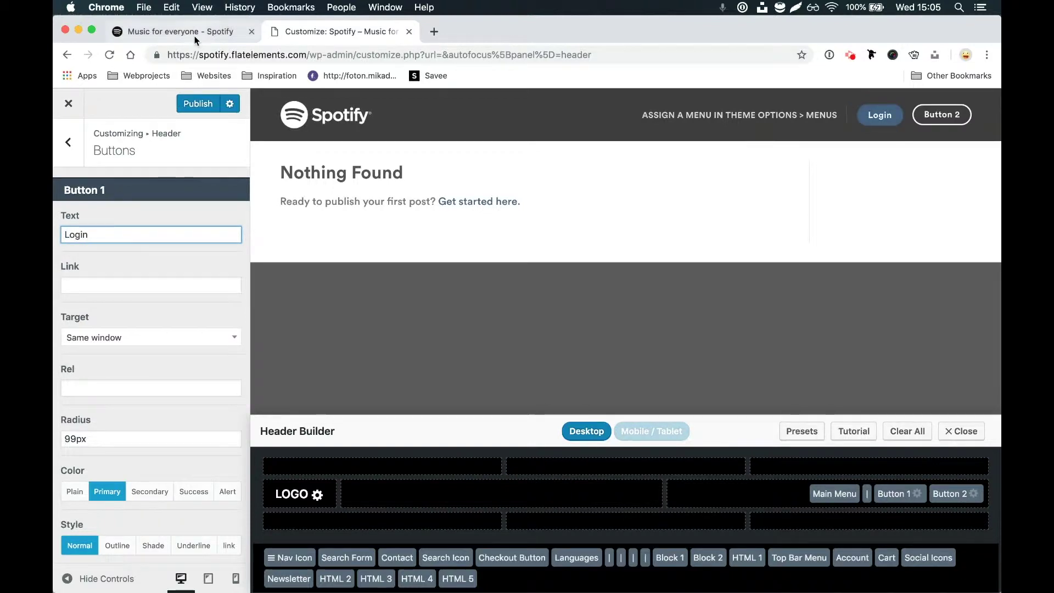
click(194, 35)
click(337, 31)
double_click(165, 235)
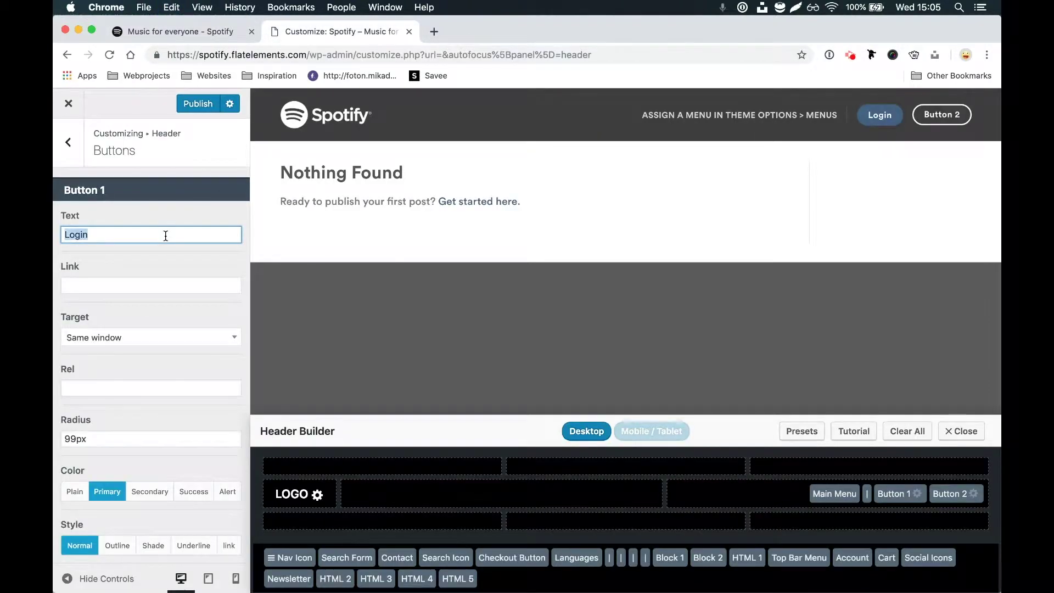
text(Sign up)
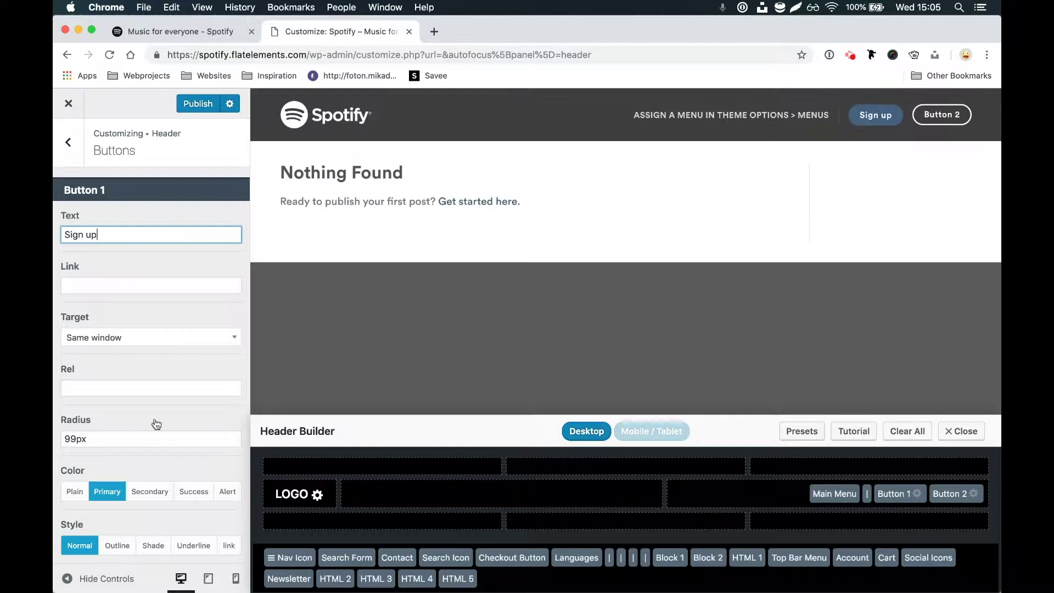
Step: Style Button 1 with the link style, Plain color and size L
scroll(165, 423, down, 2)
scroll(198, 418, down, 1)
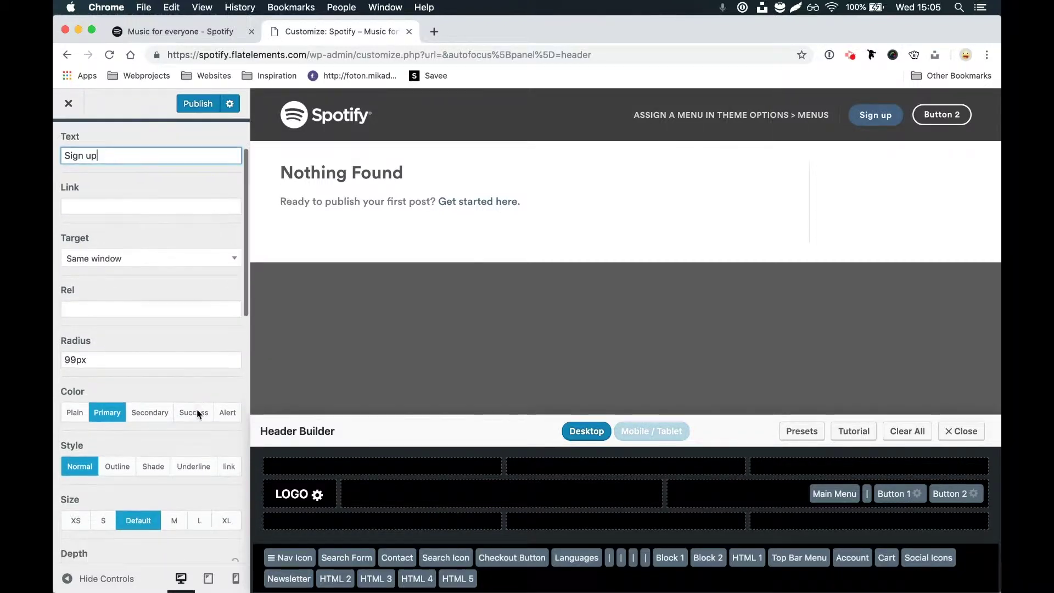
click(229, 468)
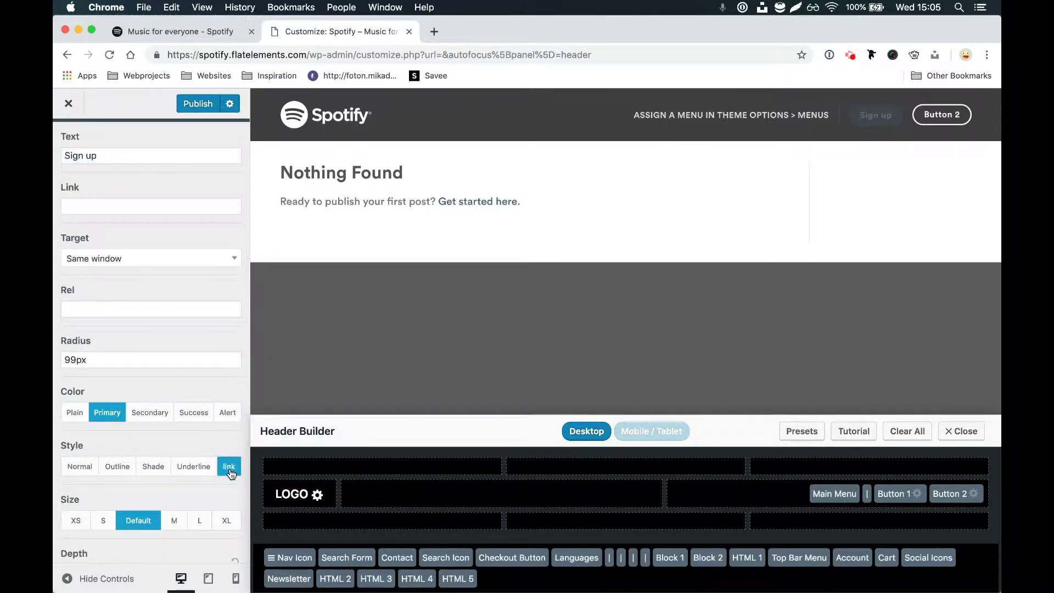
click(78, 416)
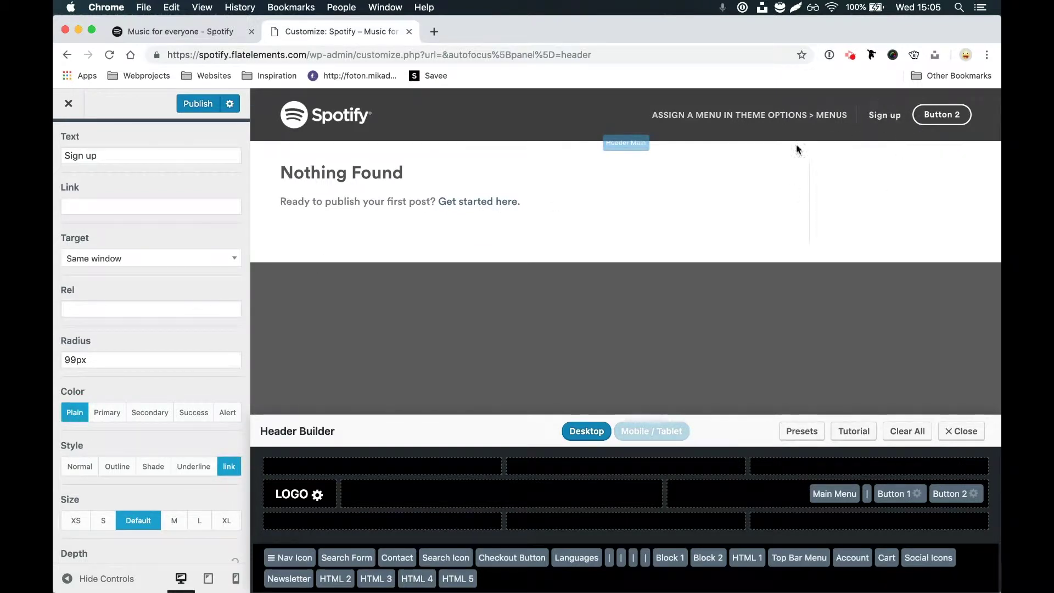
scroll(187, 466, down, 3)
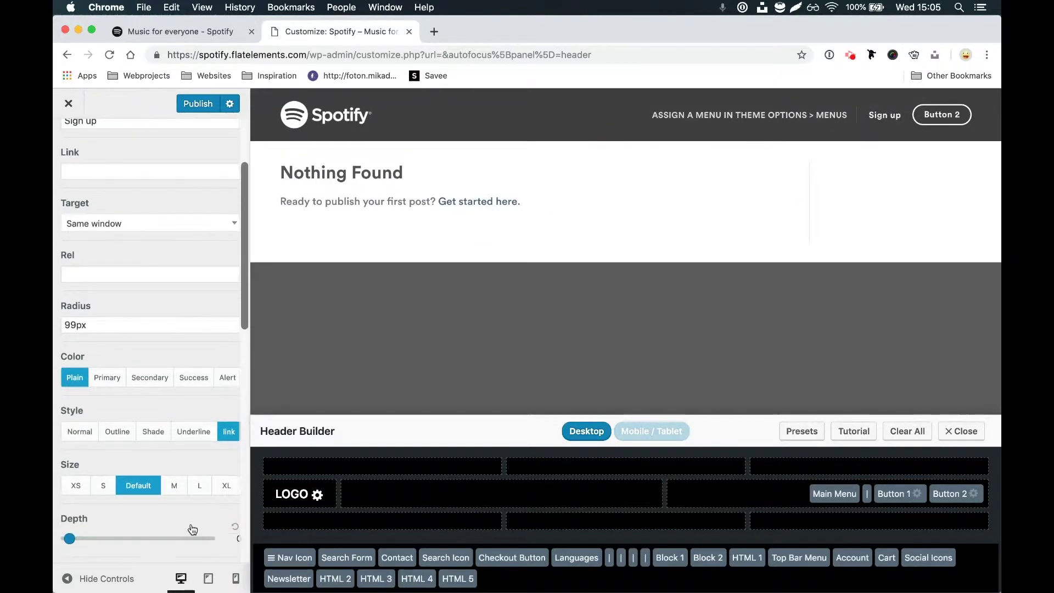
click(198, 490)
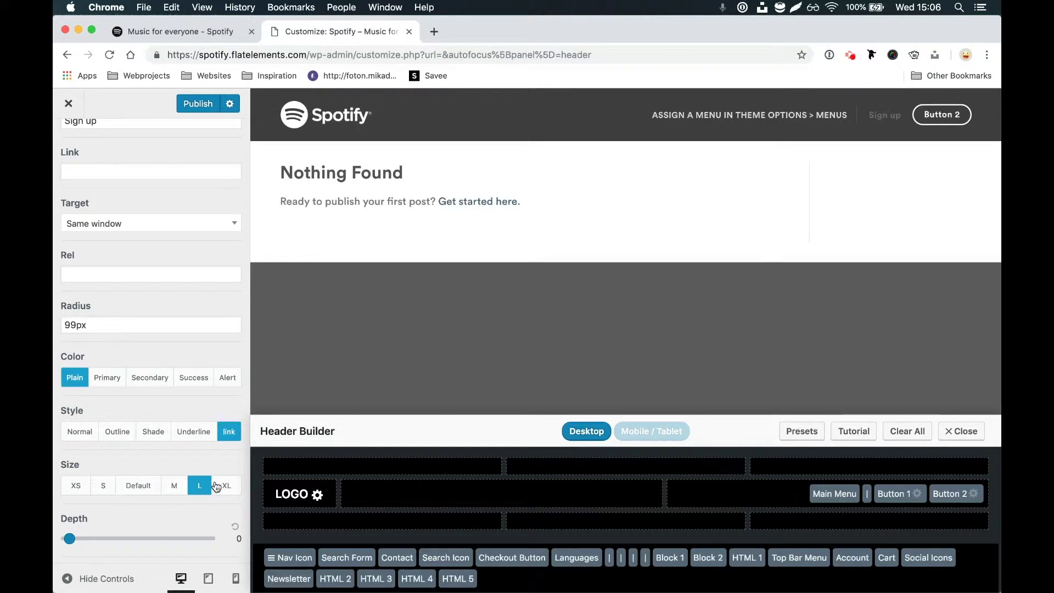
Step: Open the settings of Button 2 and set its text to "Log in"
click(974, 497)
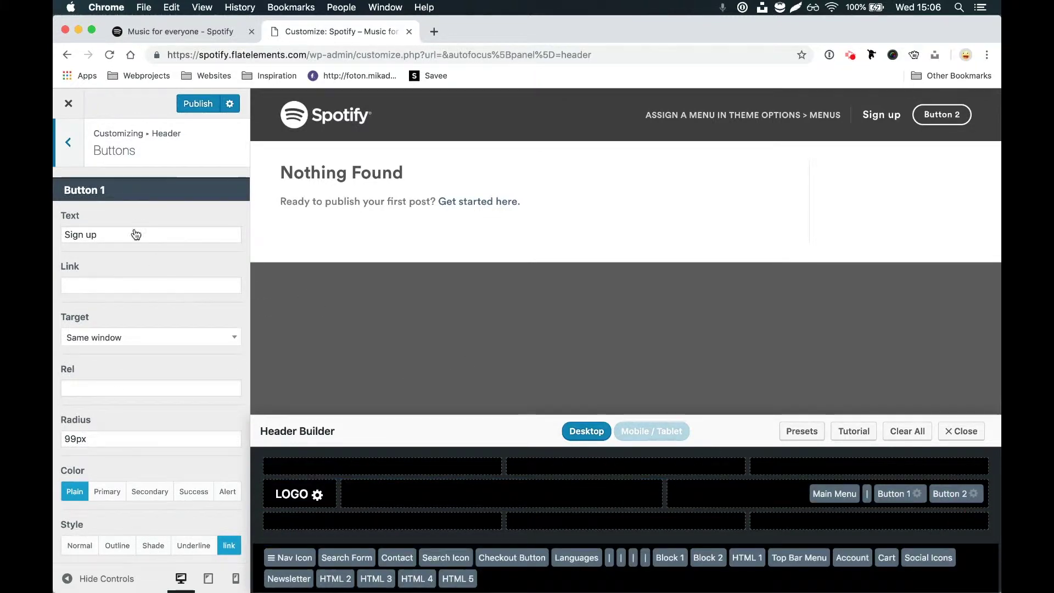
scroll(133, 298, down, 8)
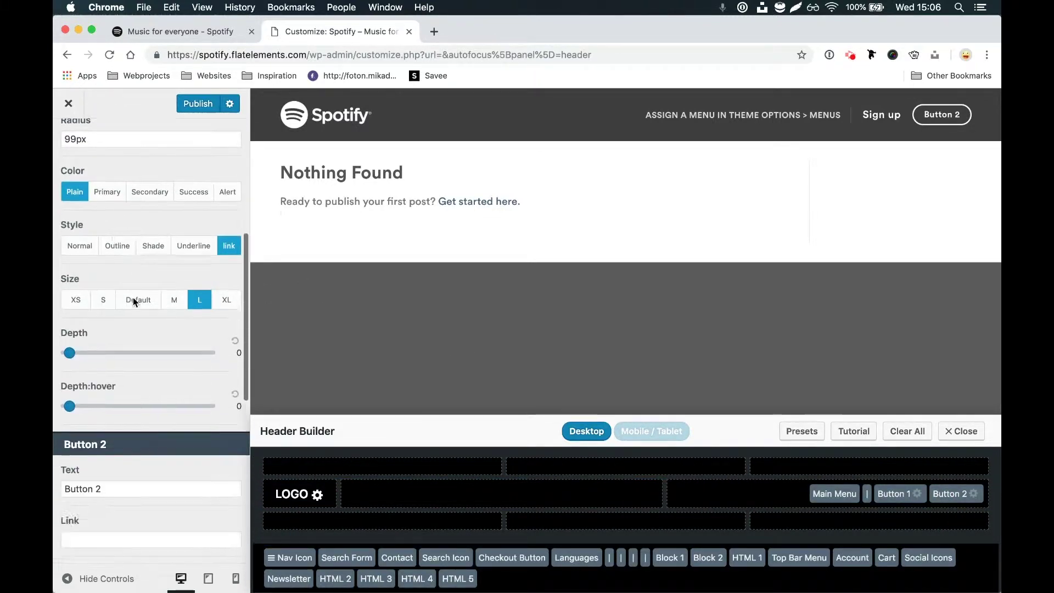
scroll(133, 297, down, 2)
drag(131, 274, 55, 259)
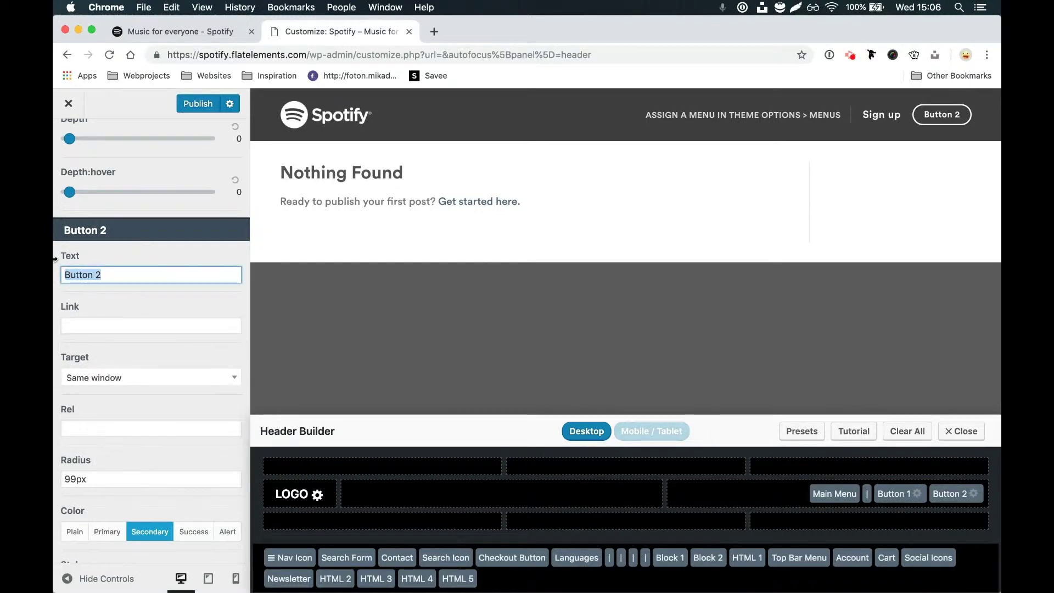
text(Log in)
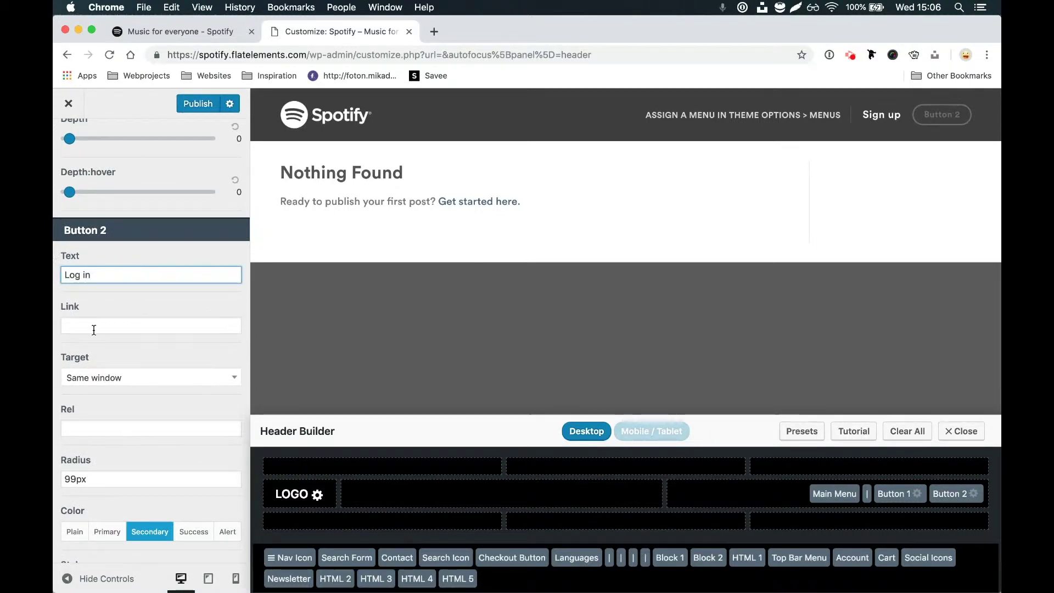
Step: Style Button 2 with Plain color, the link style and size L, and publish the header
scroll(94, 340, down, 3)
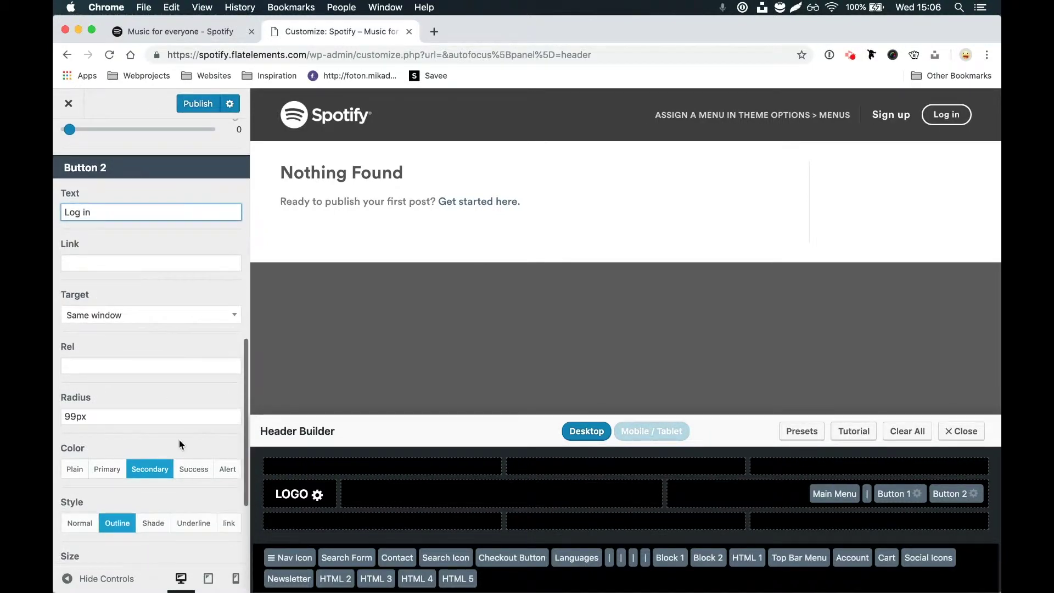
scroll(149, 446, down, 1)
scroll(150, 447, down, 1)
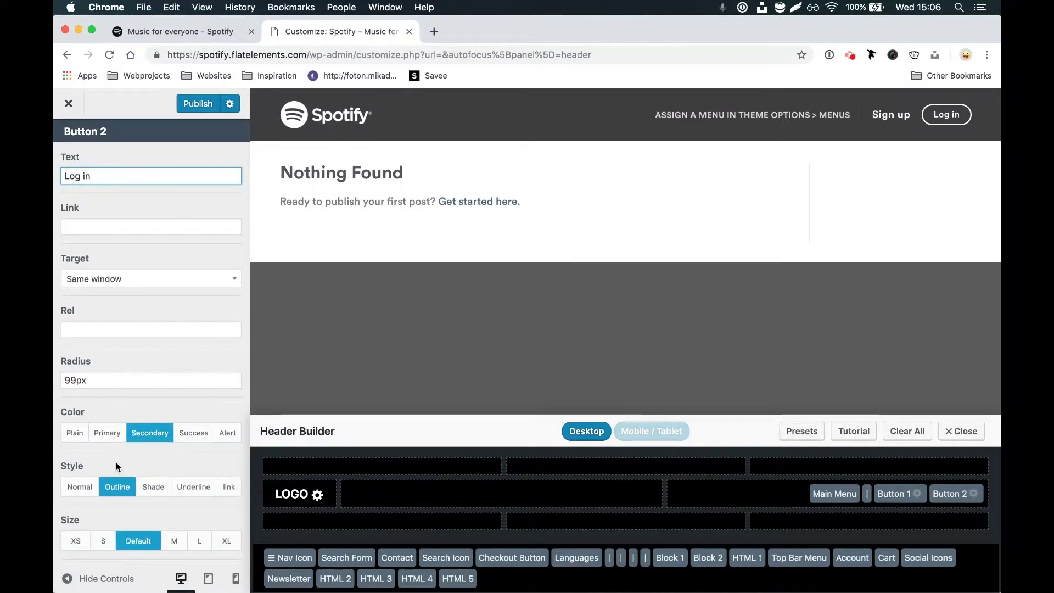
click(77, 434)
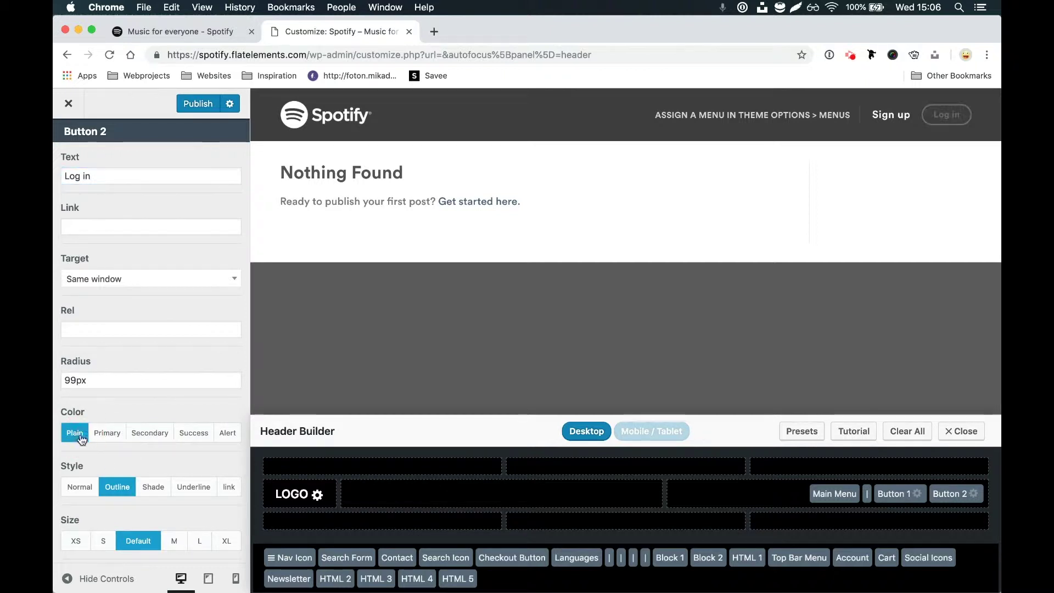
click(227, 489)
click(201, 541)
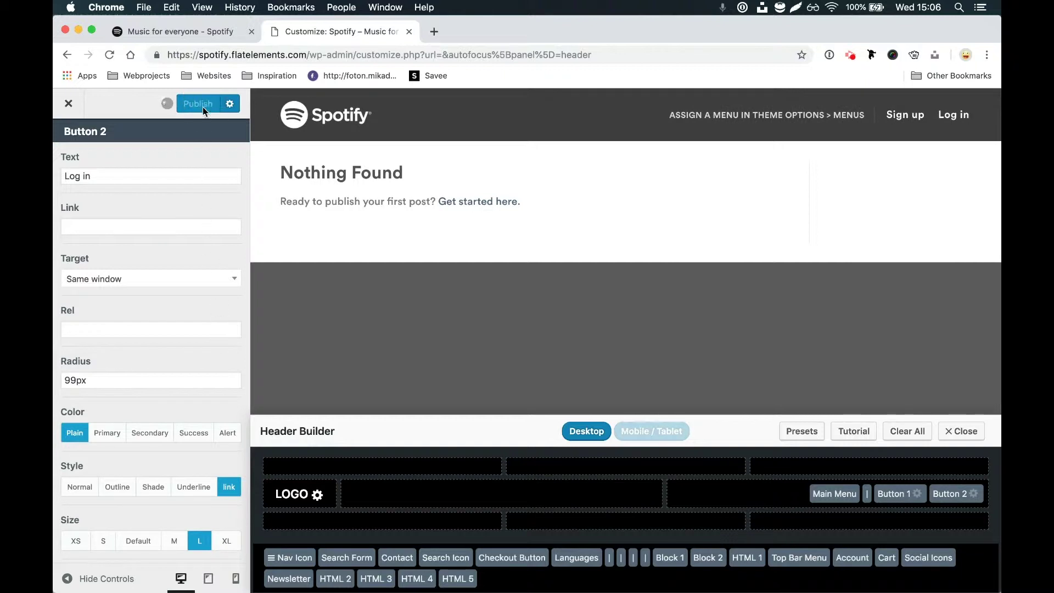
scroll(201, 234, up, 8)
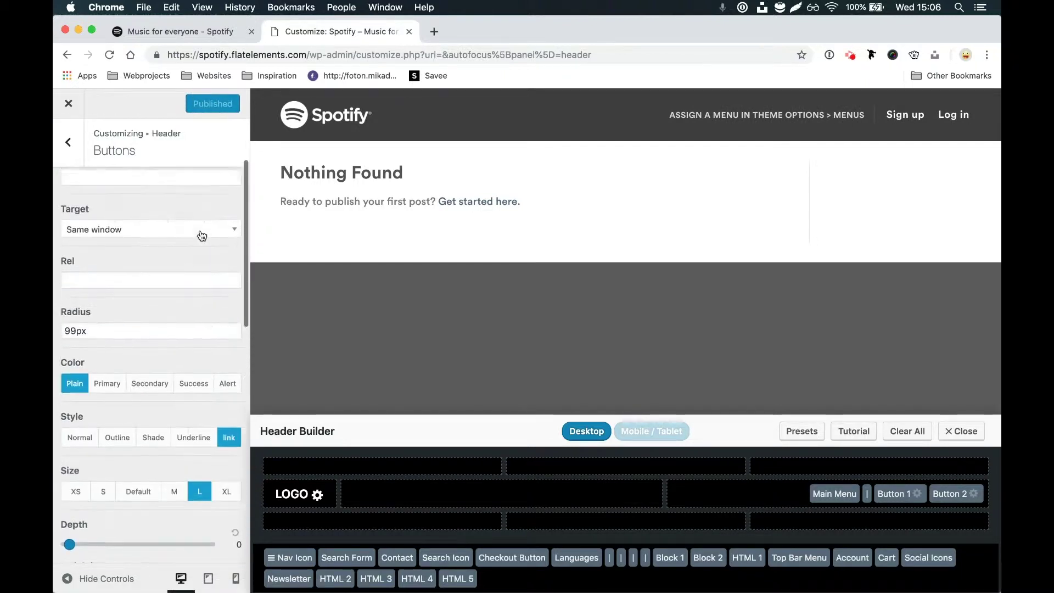
scroll(202, 236, up, 2)
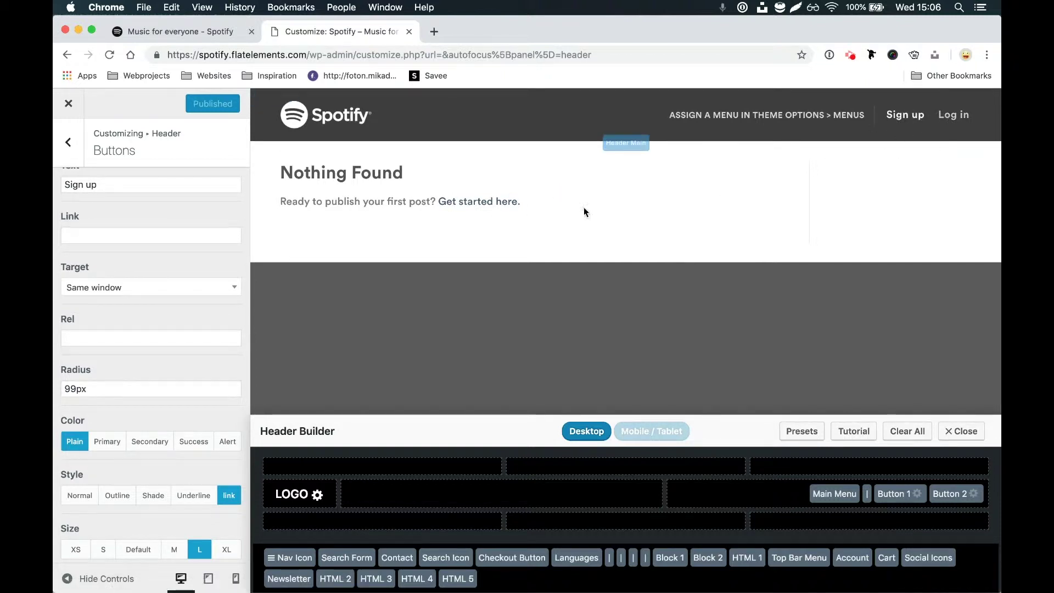
scroll(181, 313, up, 2)
scroll(177, 382, down, 3)
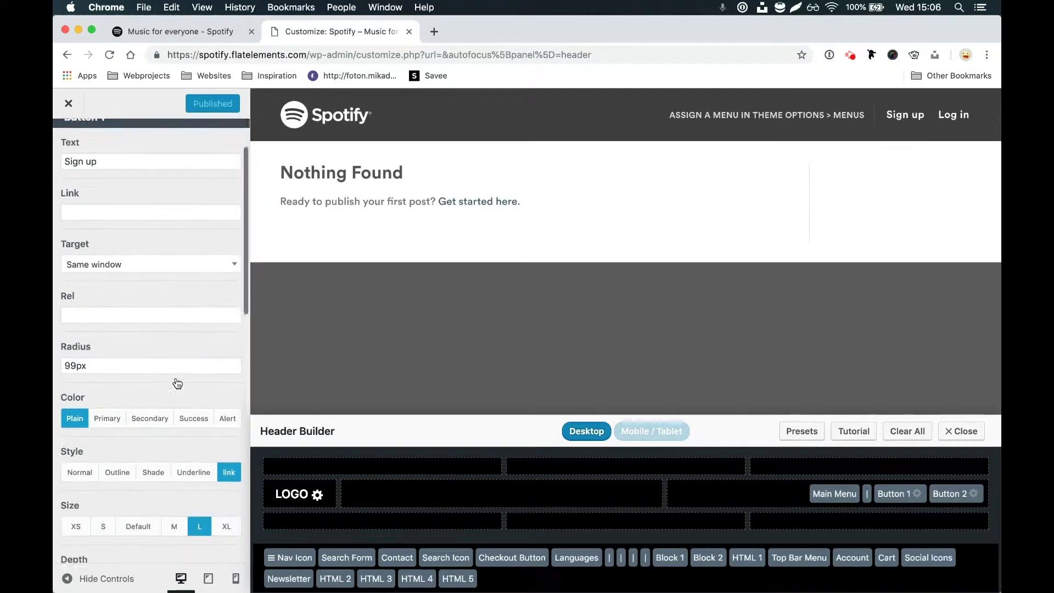
scroll(183, 439, down, 2)
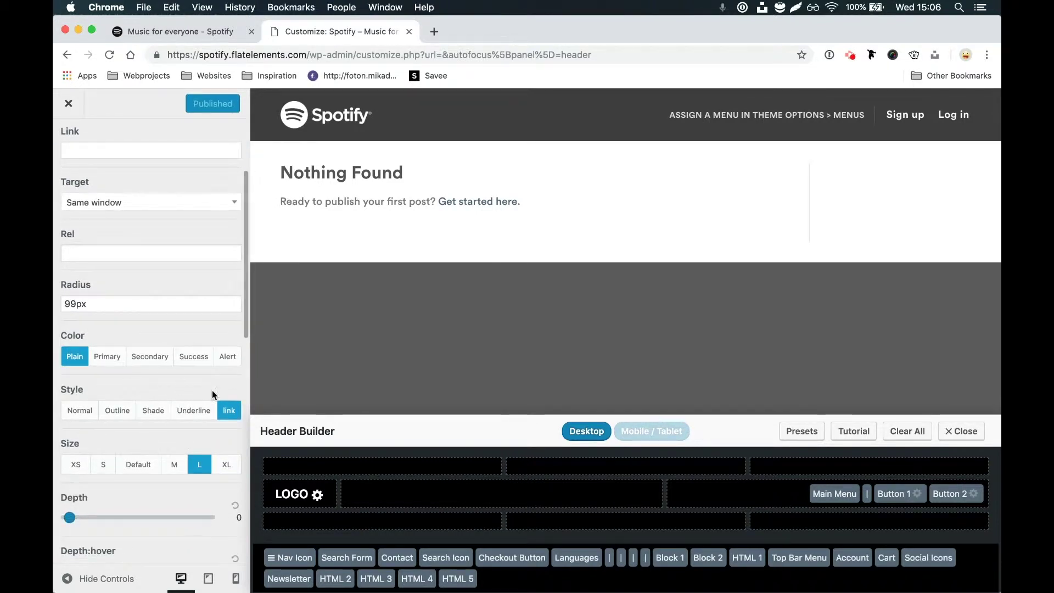
scroll(170, 353, up, 4)
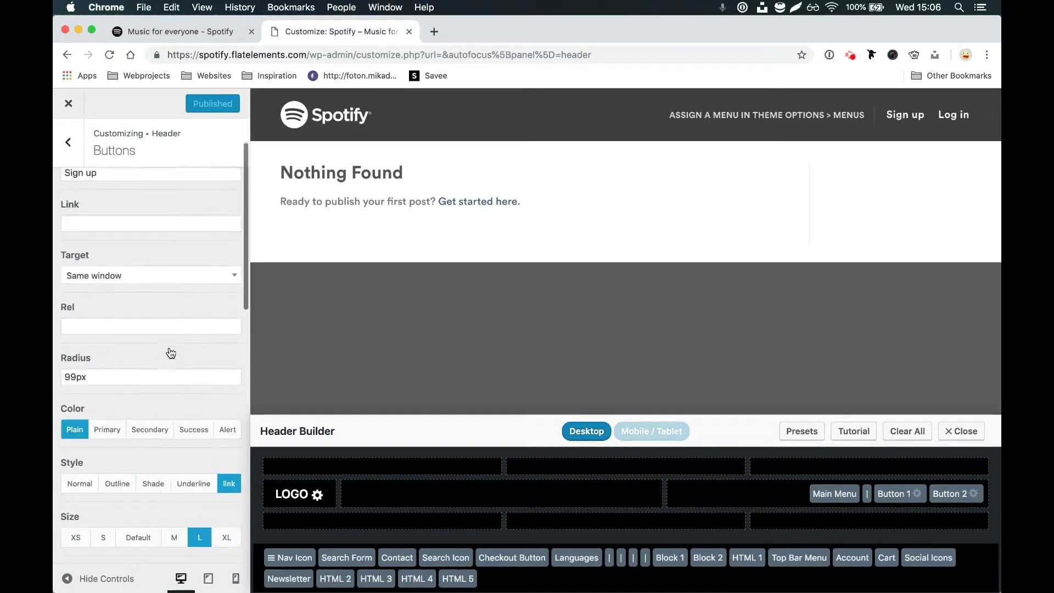
scroll(170, 348, down, 3)
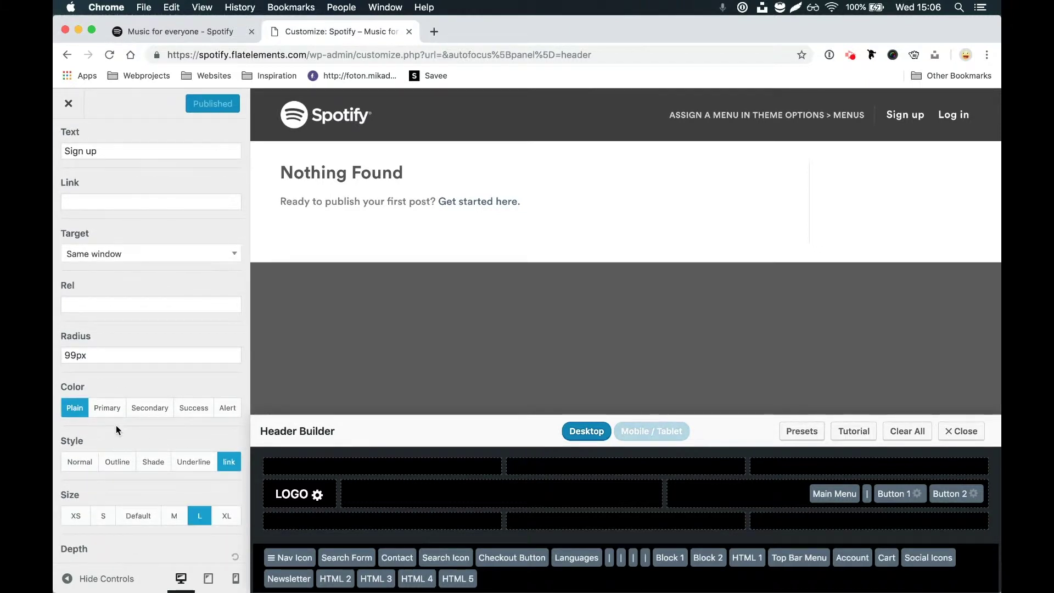
scroll(136, 471, down, 2)
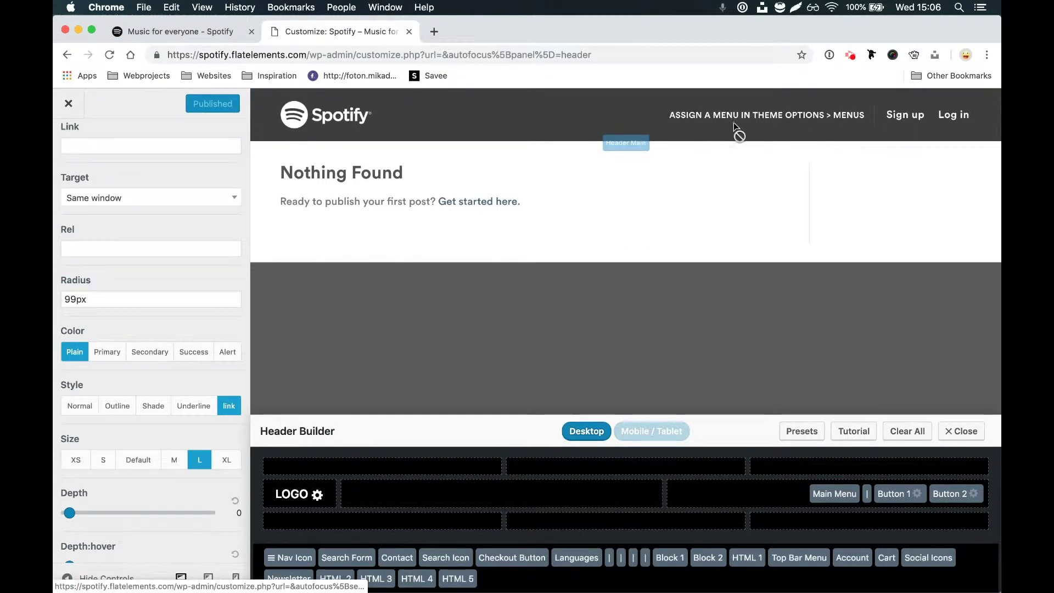
Step: Leave the customizer and open the Menus page in the WordPress admin
click(75, 113)
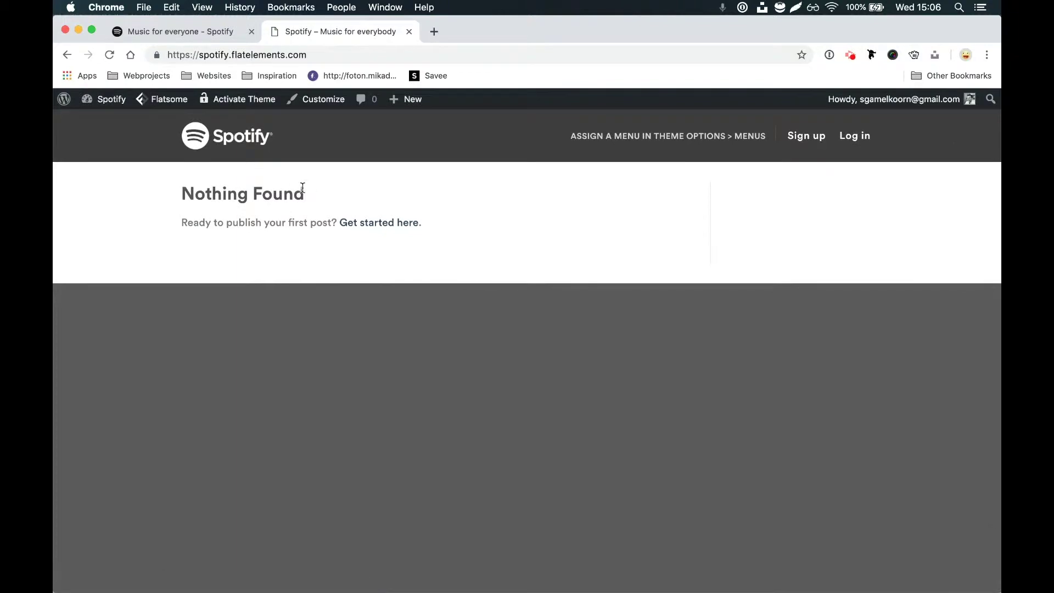
mouse_move(63, 98)
click(82, 121)
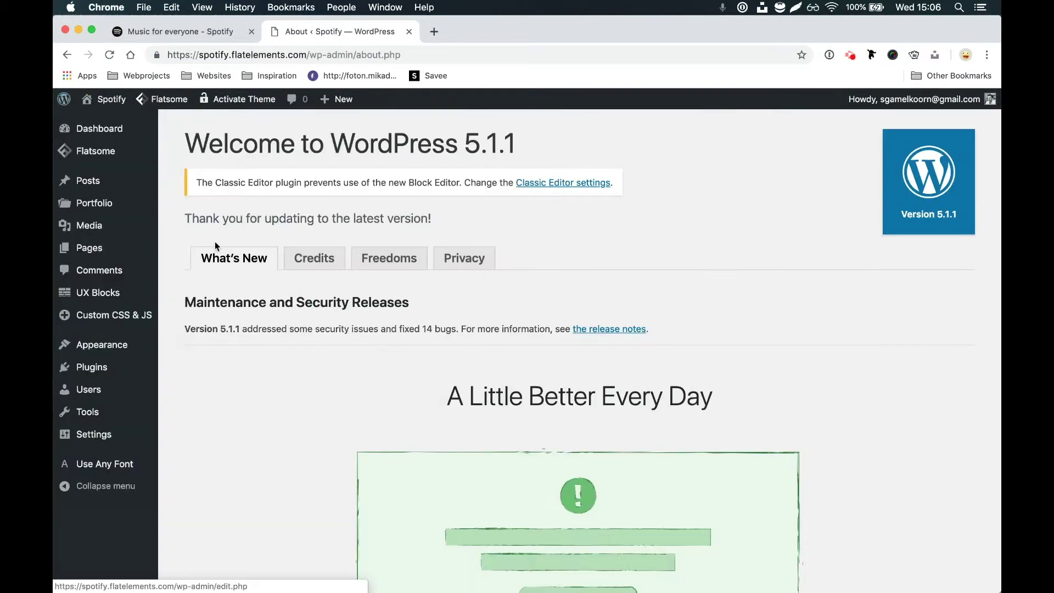
mouse_move(125, 349)
click(189, 402)
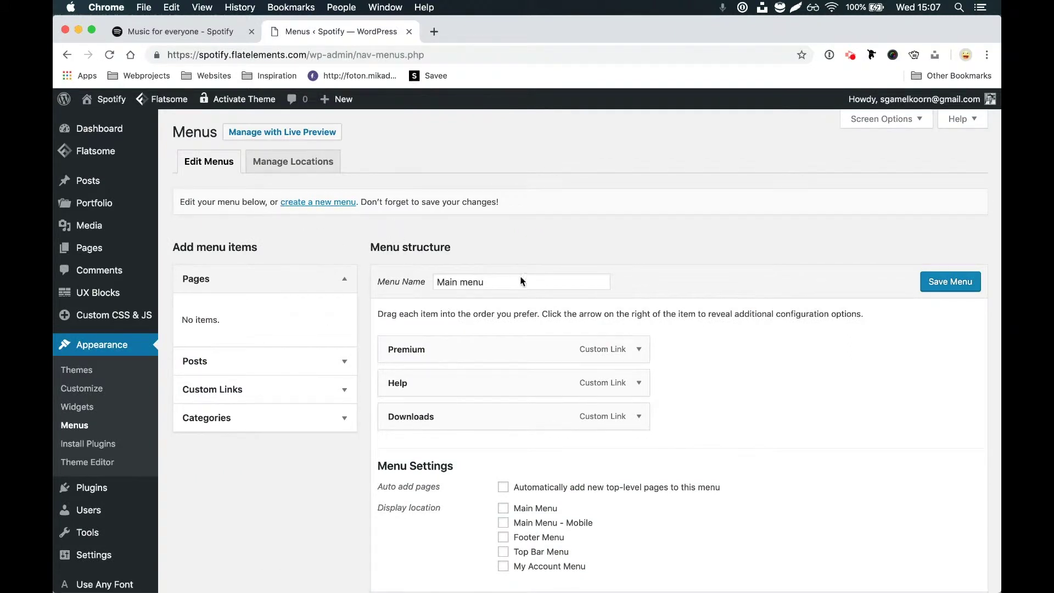
Step: Check the menu items against the Spotify homepage, then assign the menu to the Main Menu display location and save it
drag(506, 286, 420, 288)
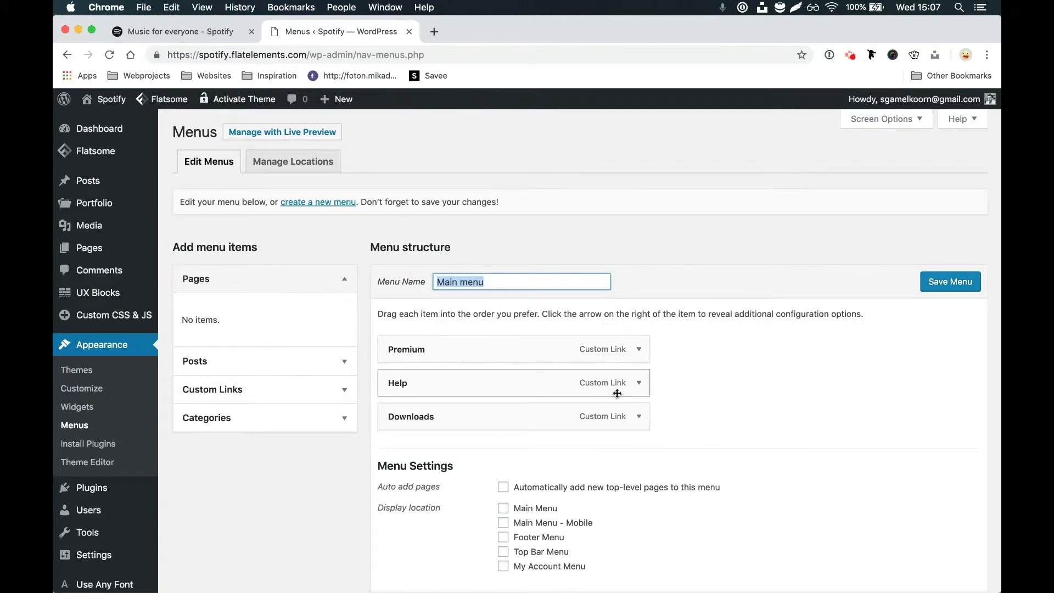
click(204, 39)
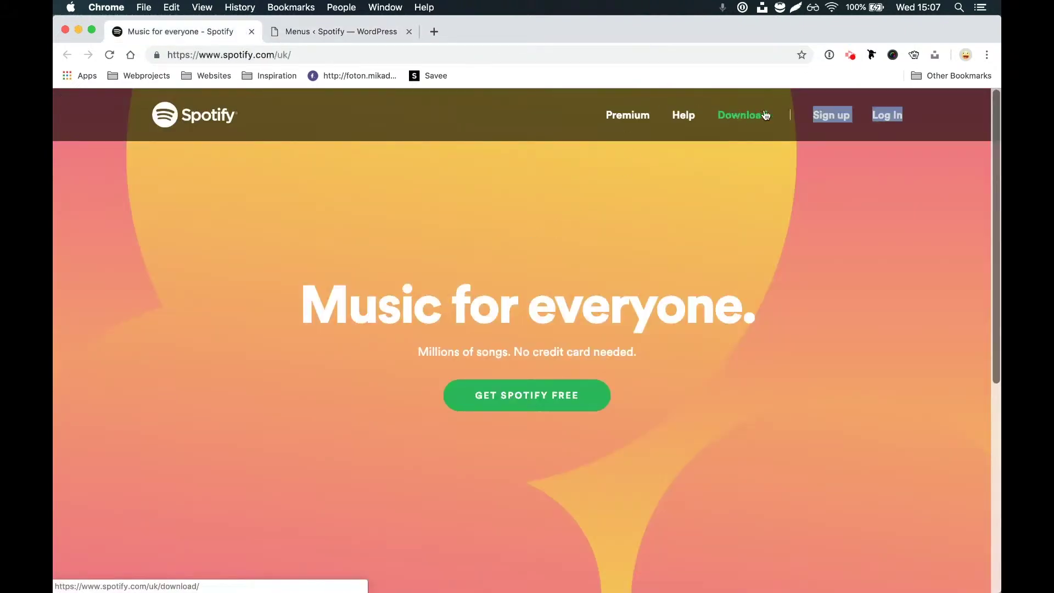
click(355, 33)
scroll(606, 369, down, 3)
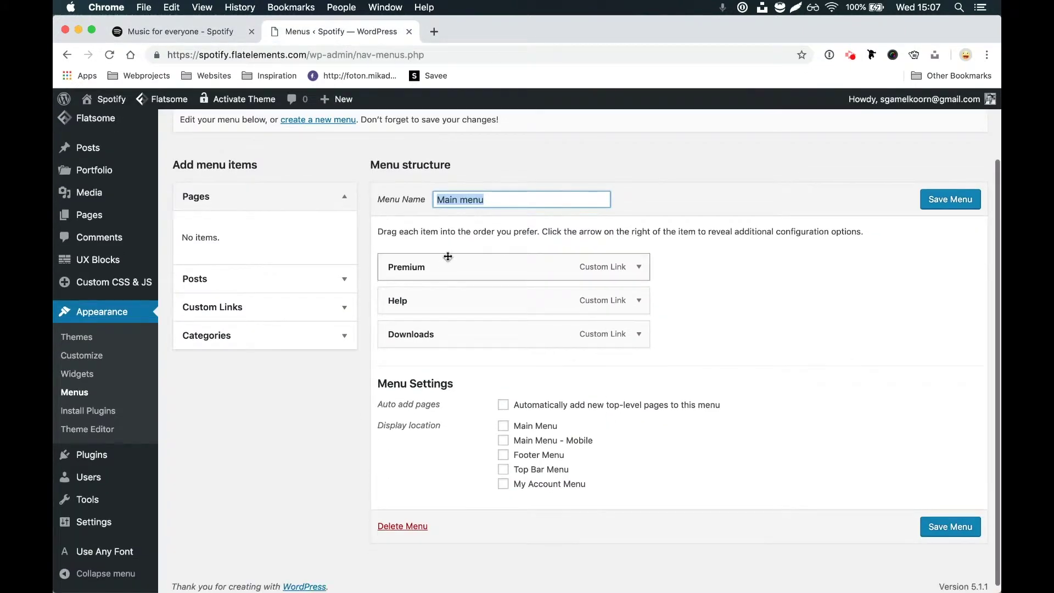
click(372, 429)
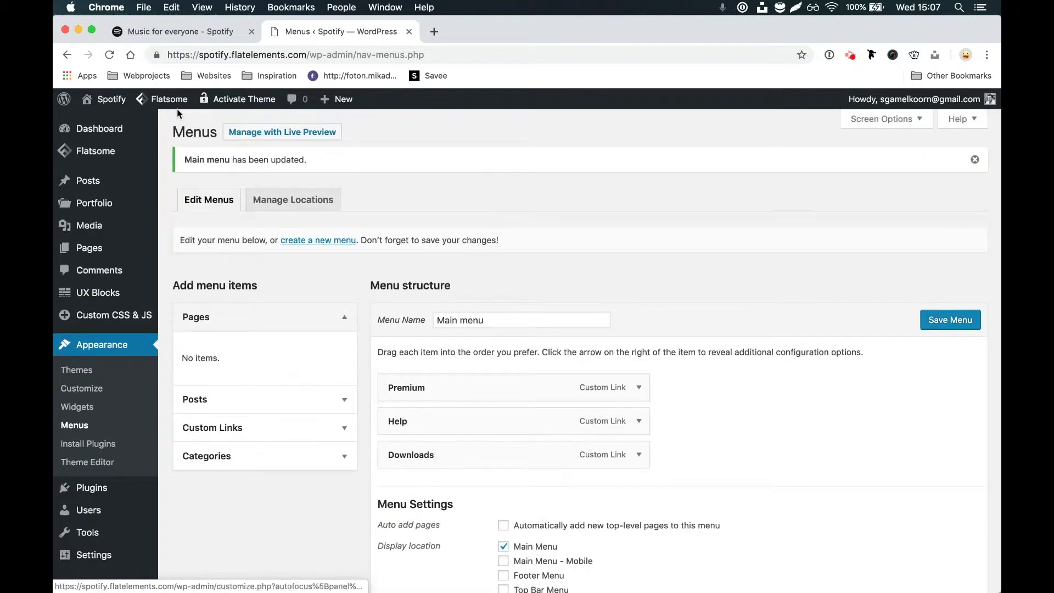
Step: Visit the site to check the header menu and open Flatsome's Header Main theme options
mouse_move(114, 101)
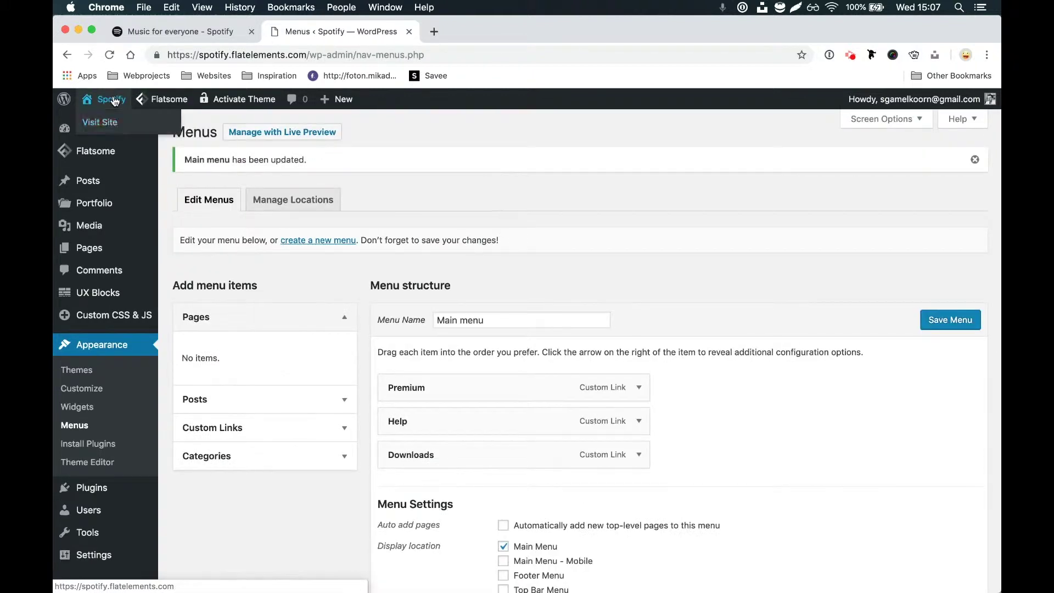
click(99, 122)
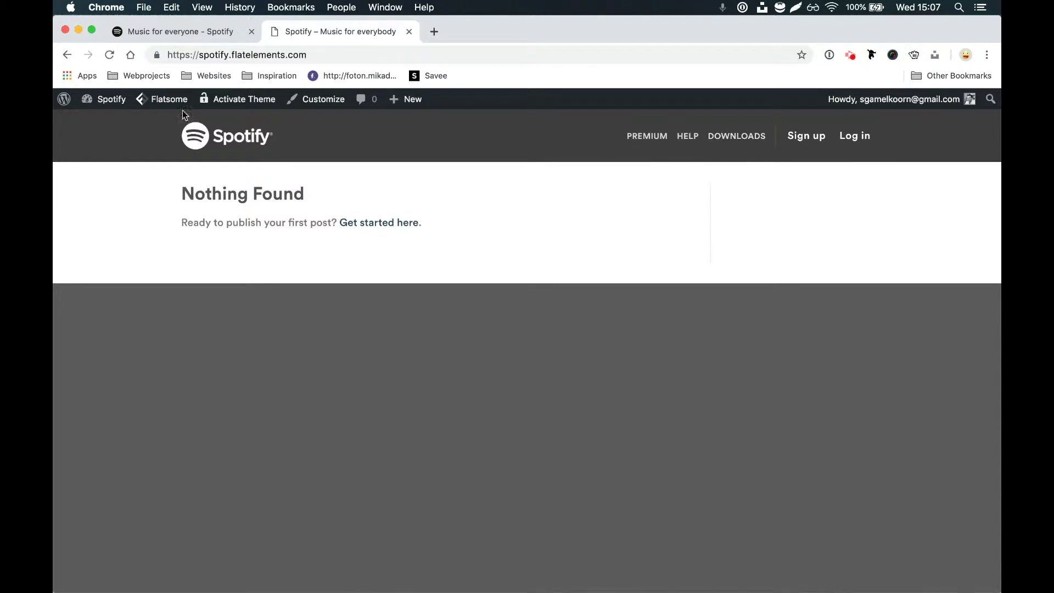
mouse_move(174, 103)
mouse_move(194, 124)
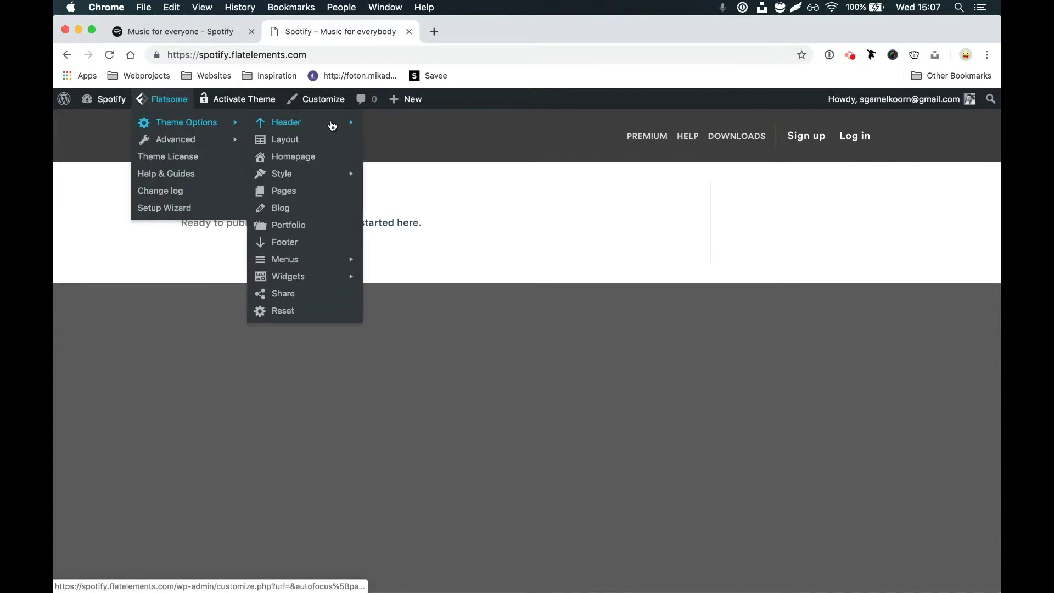
mouse_move(333, 126)
click(405, 174)
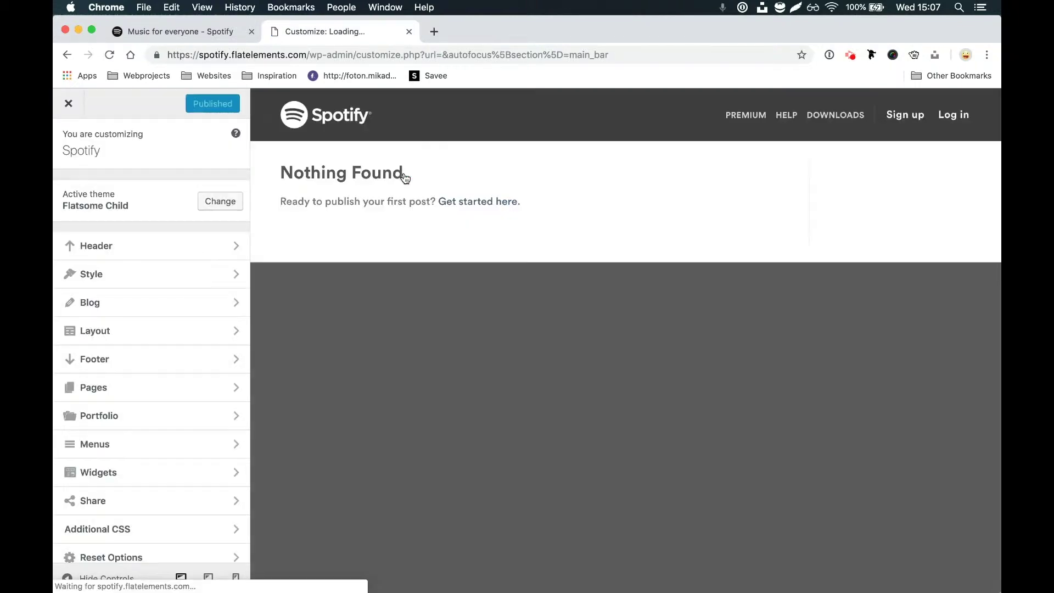
Step: Turn off uppercase for the main header navigation and set its Nav Size to L and Nav Spacing to XL
scroll(182, 332, down, 12)
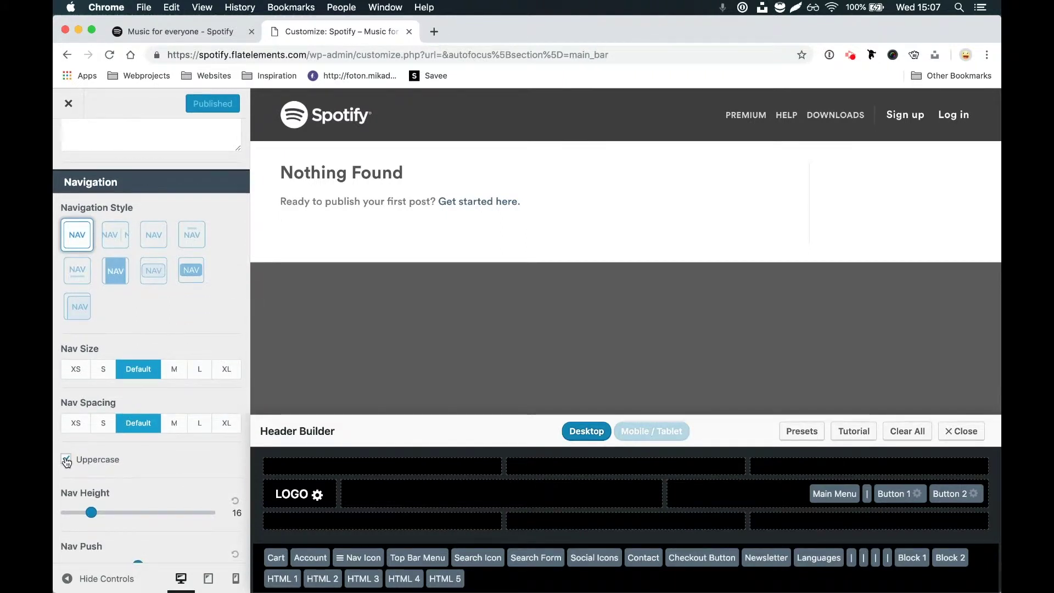
click(66, 460)
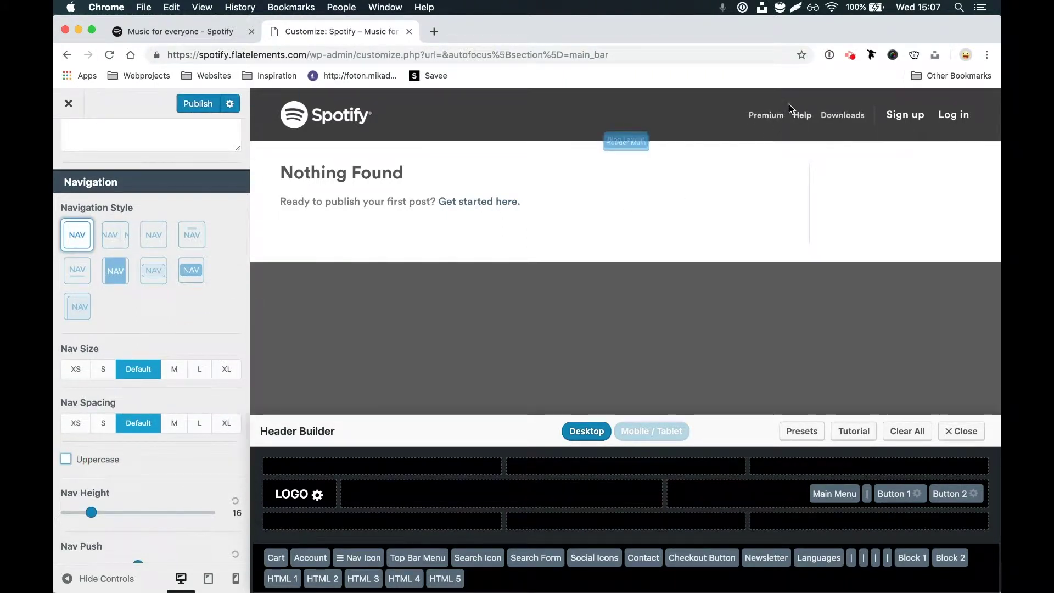
click(203, 373)
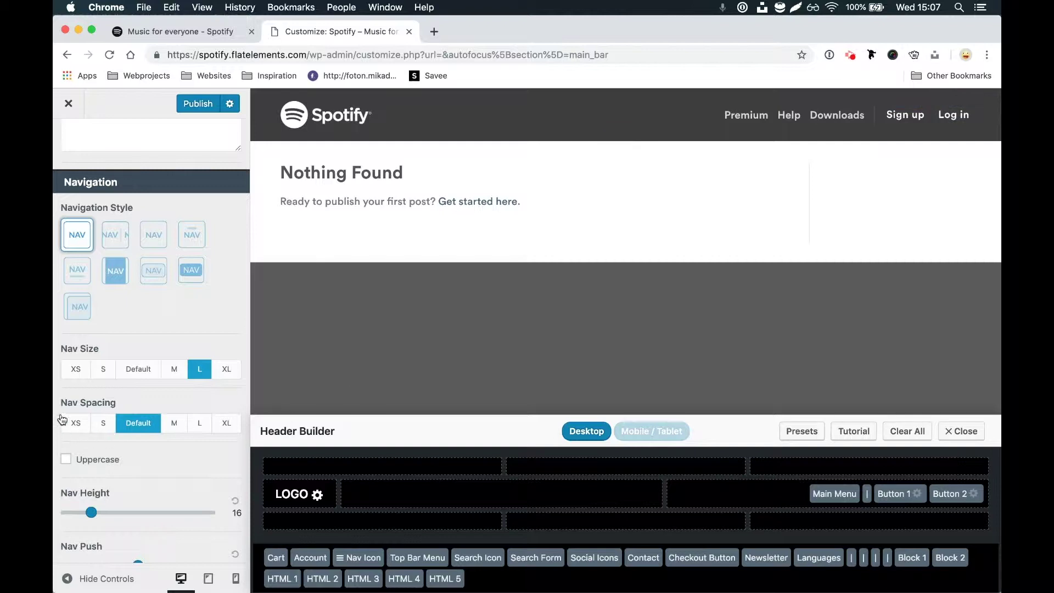
click(226, 423)
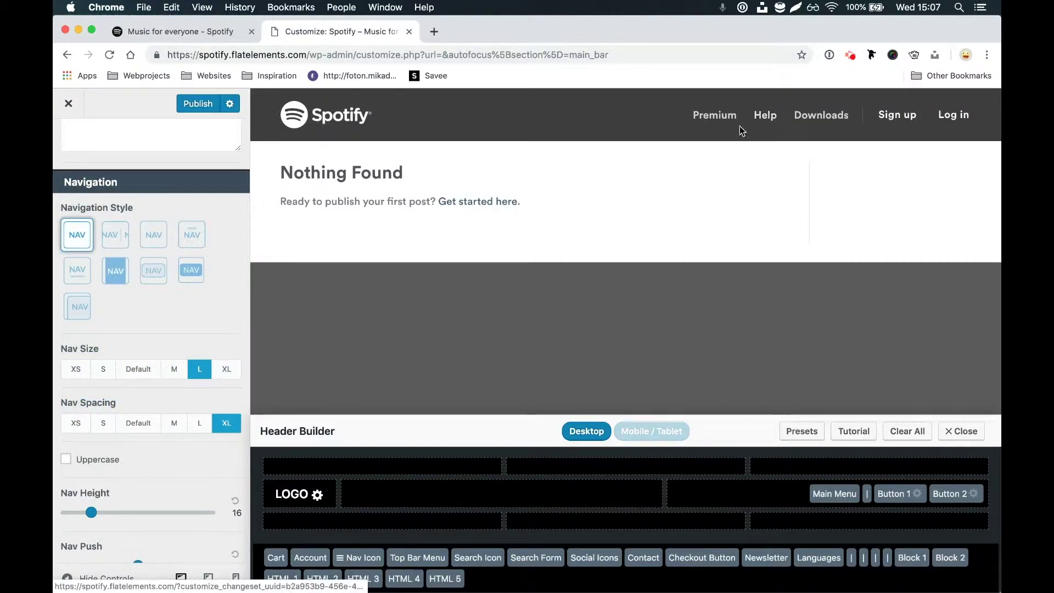
Step: Compare the header navigation with the Spotify homepage and publish the changes
click(186, 39)
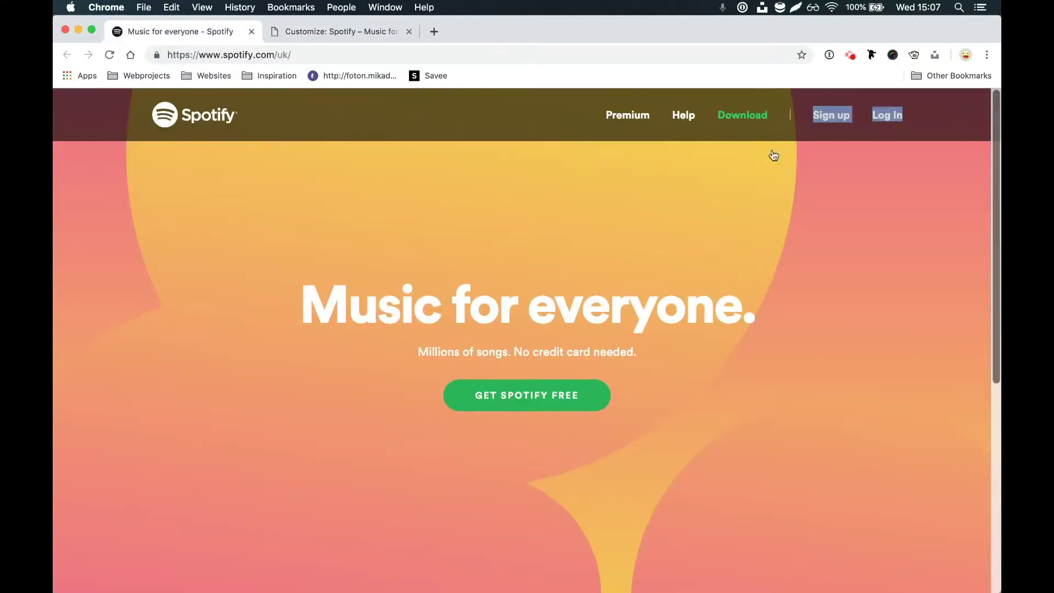
click(321, 29)
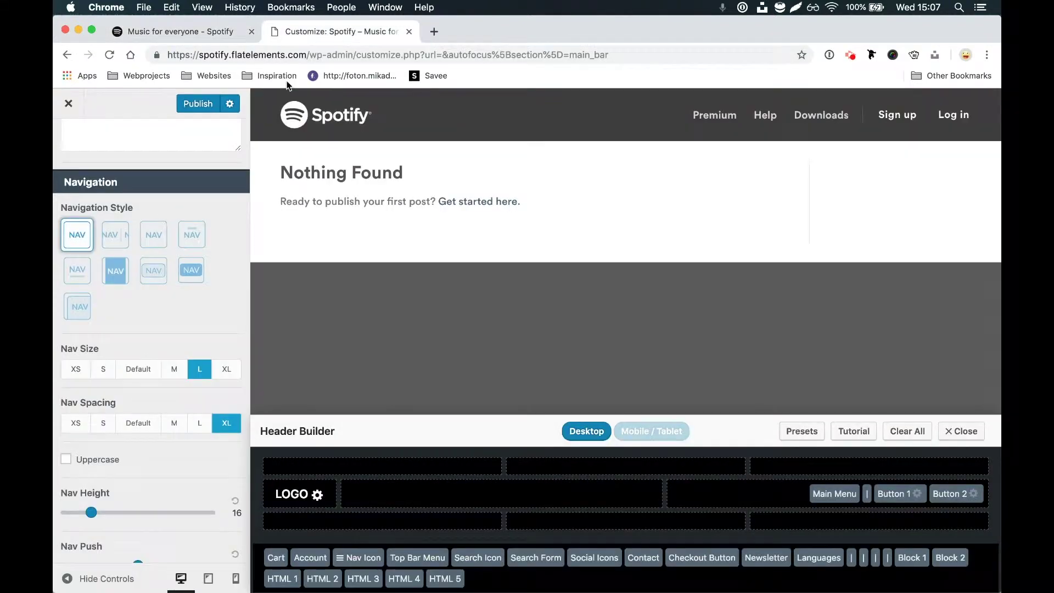
click(204, 107)
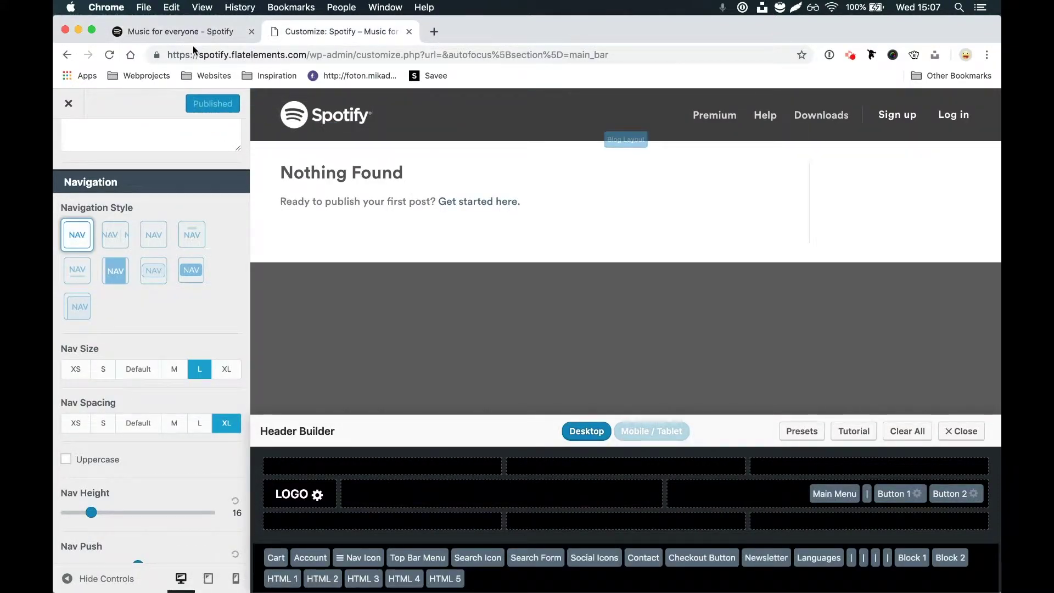
Step: Check the header on the Spotify homepage again and open the customizer's Header Mobile Menu / Overlay settings
click(193, 37)
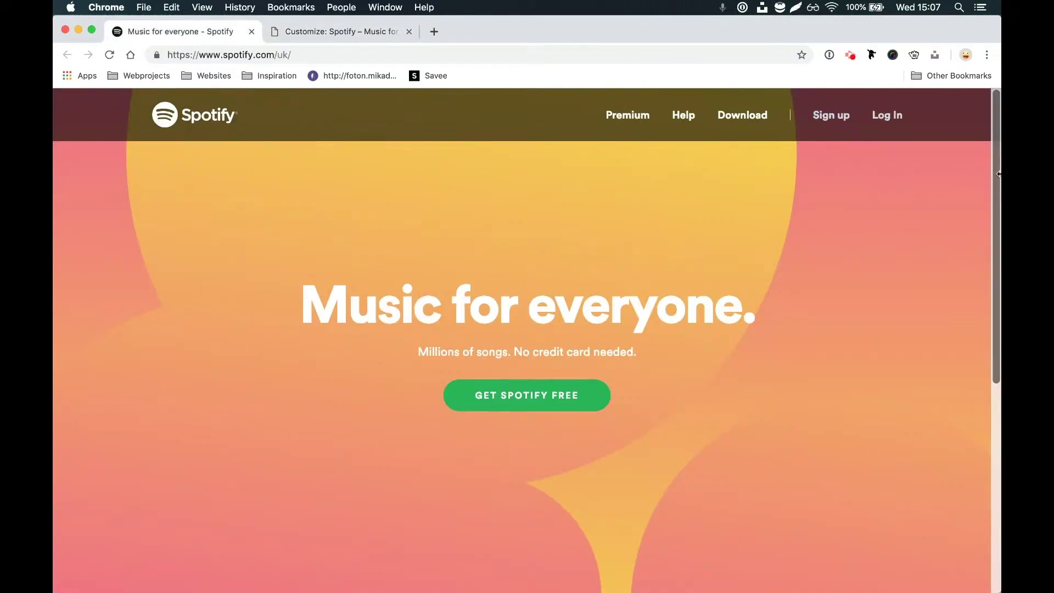
drag(997, 172, 998, 39)
click(360, 32)
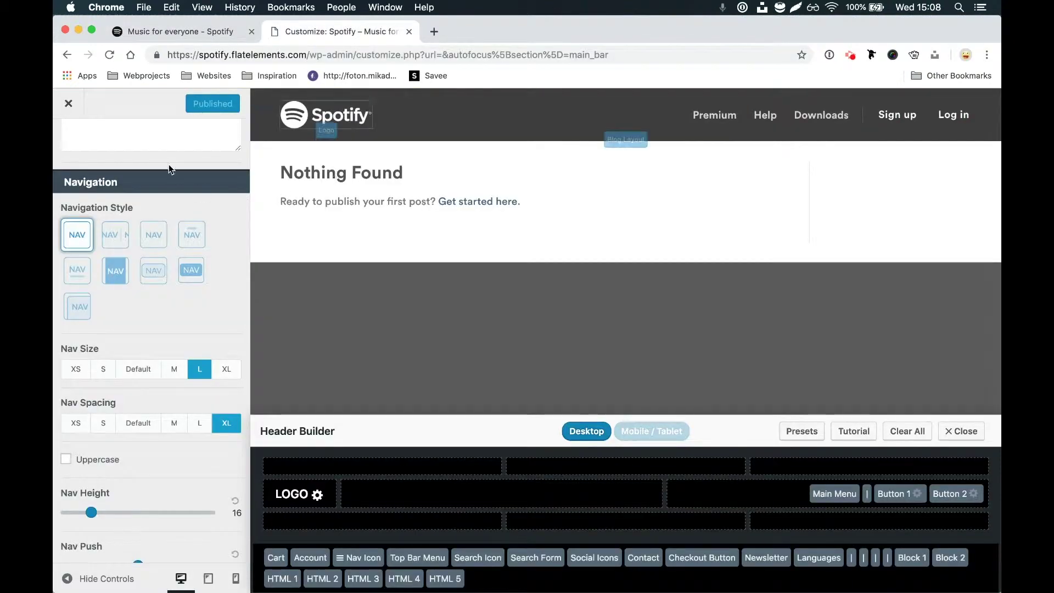
click(69, 144)
click(75, 157)
click(68, 142)
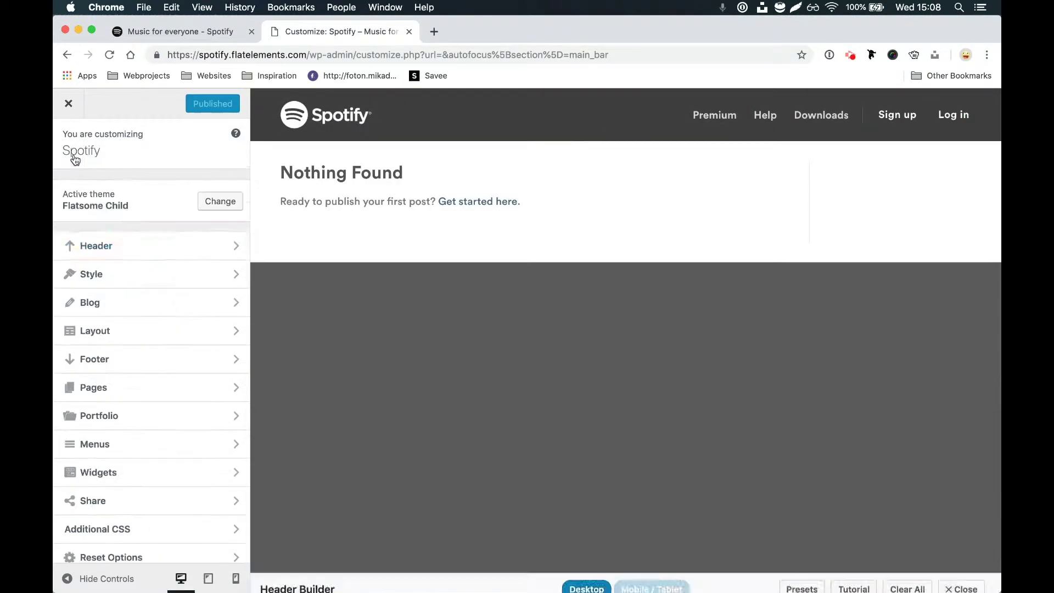
click(108, 246)
click(132, 331)
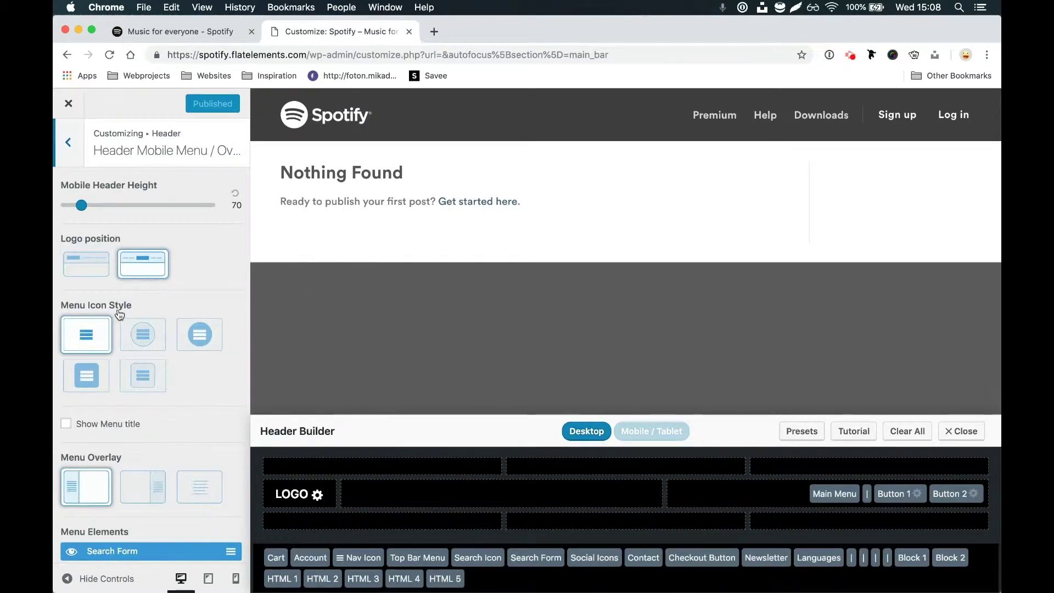
Step: Show the Mobile / Tablet header and set its logo position to left-aligned
click(91, 266)
click(142, 264)
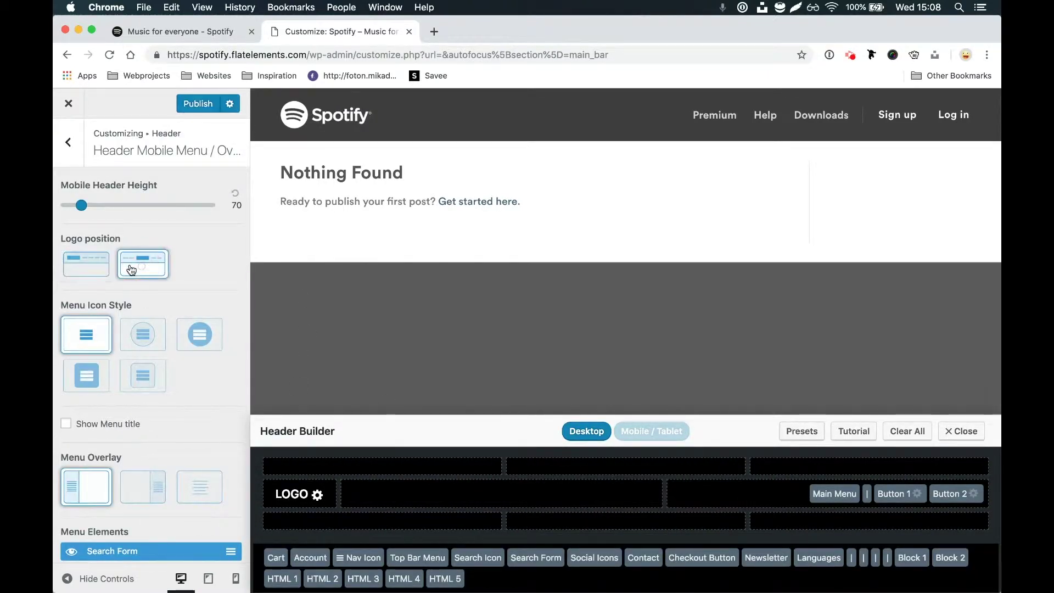
click(92, 268)
click(143, 263)
click(657, 433)
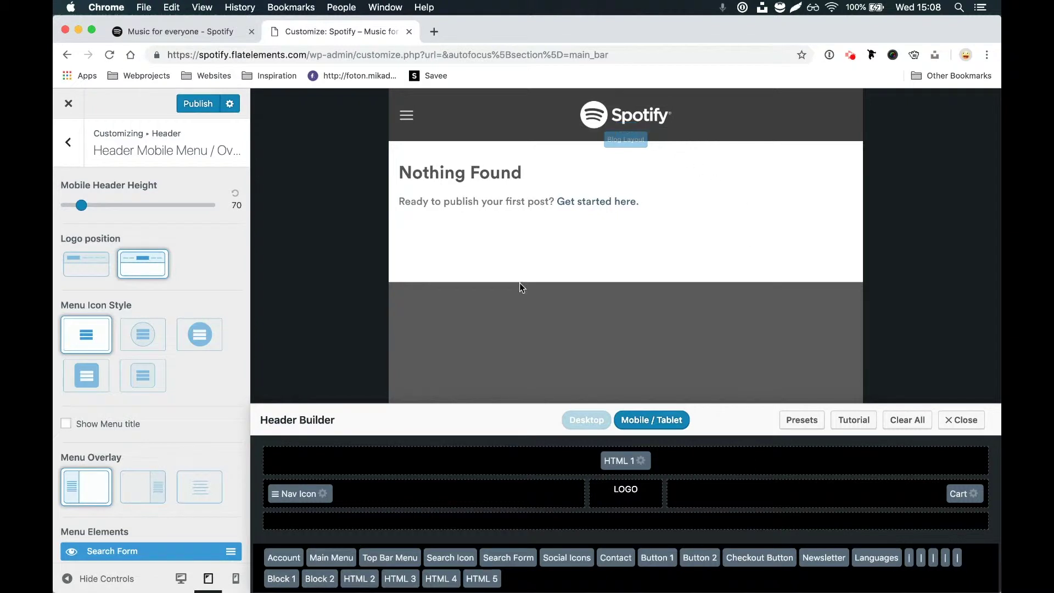
click(89, 264)
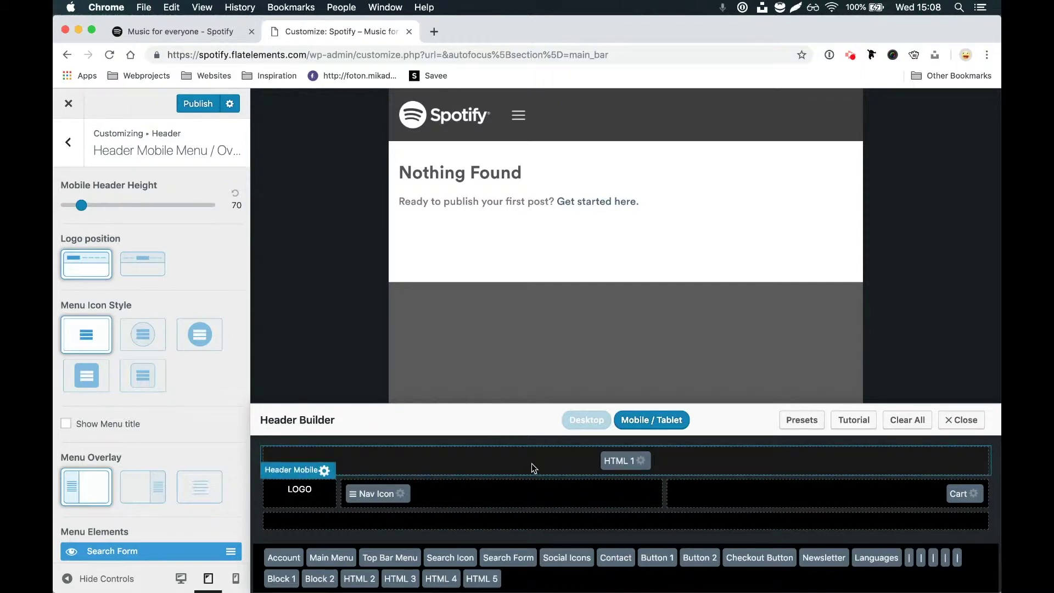
Step: Remove the HTML 1 and Cart elements from the Mobile / Tablet header layout
click(586, 421)
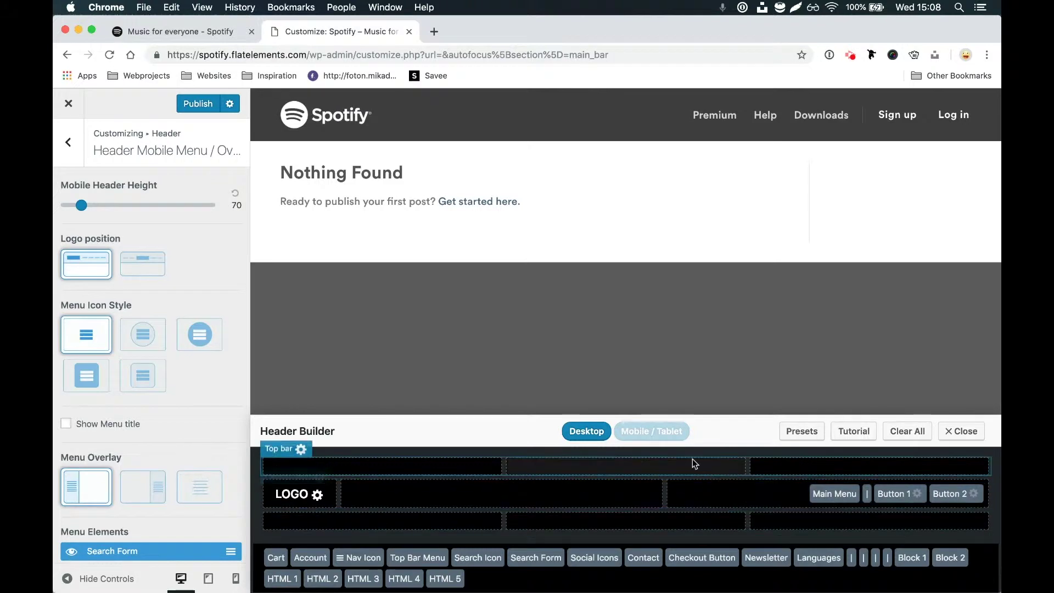
click(658, 431)
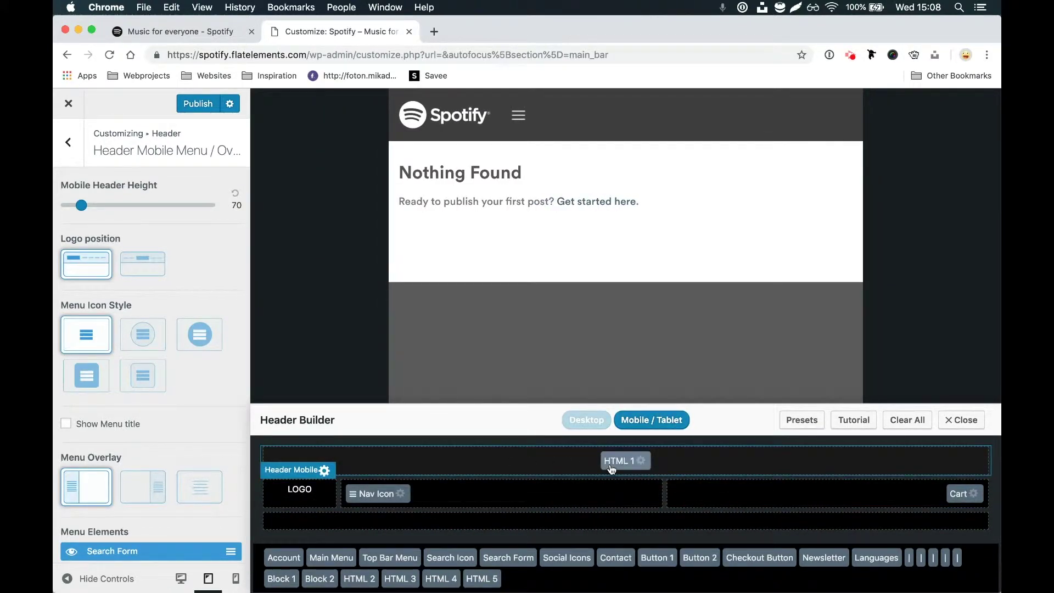
drag(620, 468, 609, 558)
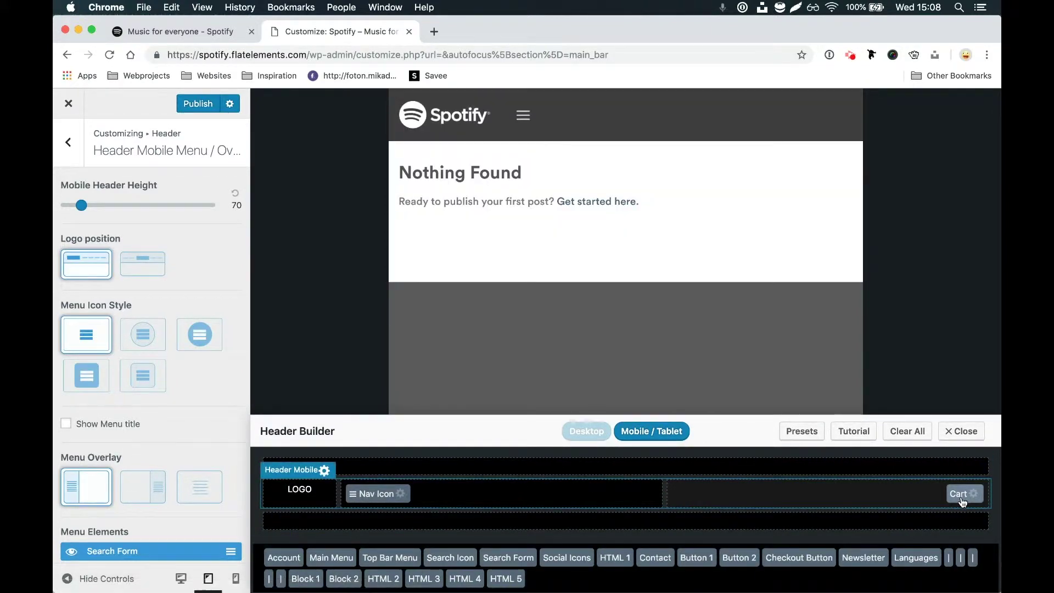
drag(958, 494, 556, 569)
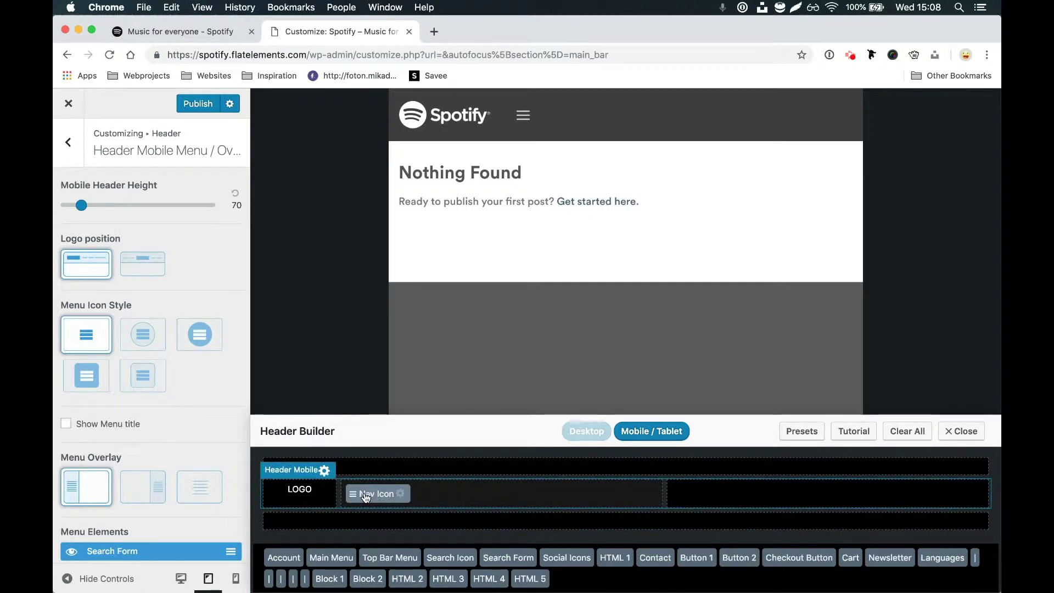
Step: Move the Nav Icon to the right side of the mobile header and preview the site at phone size
drag(368, 497, 788, 498)
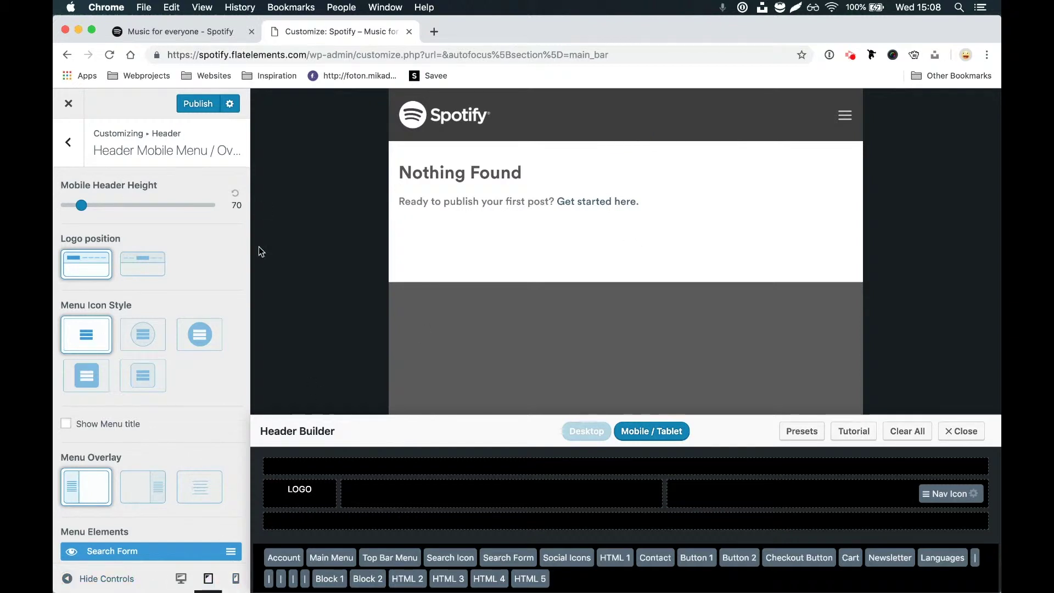
click(236, 580)
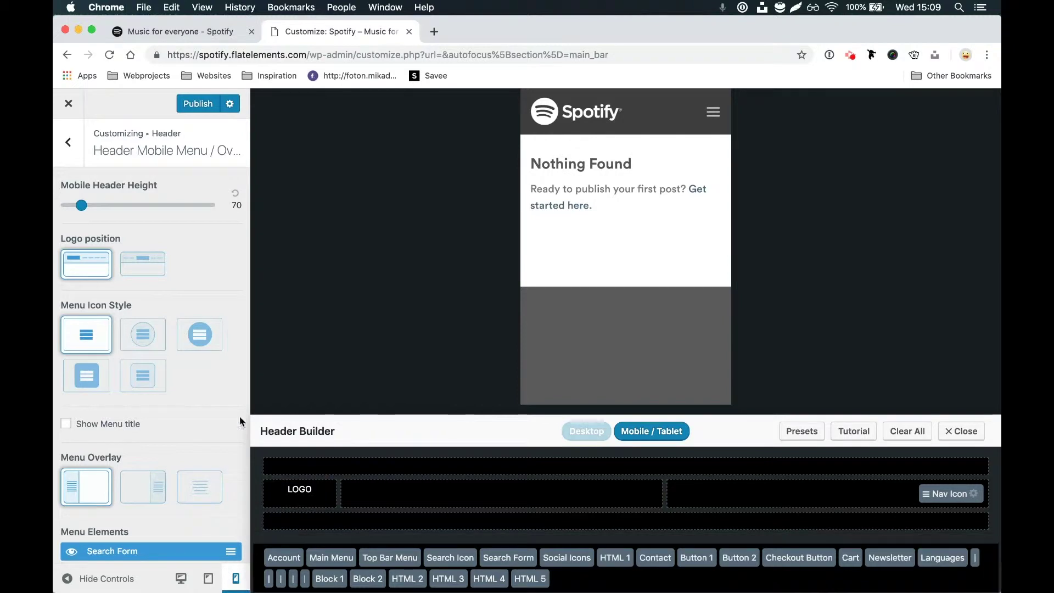
Step: Set the mobile Menu Overlay to slide in from the right and preview the menu before and after
click(713, 112)
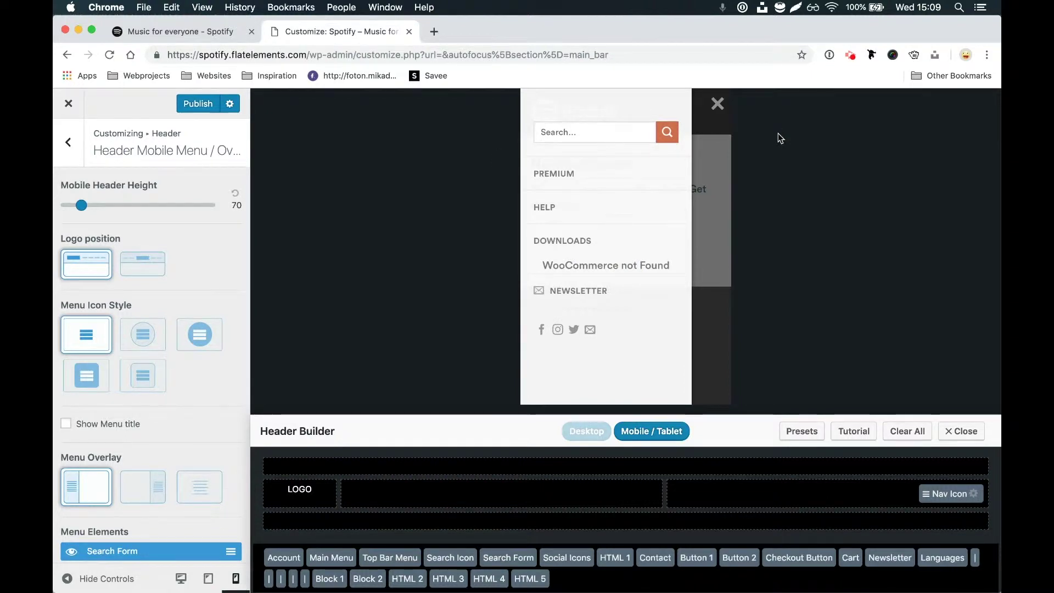
click(717, 105)
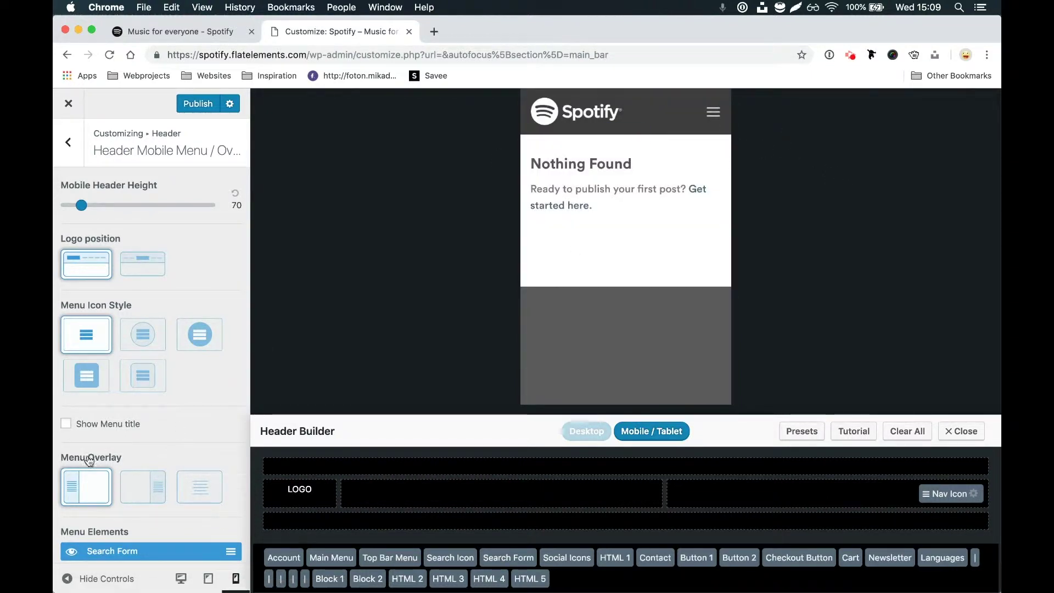
drag(69, 457, 127, 455)
click(142, 485)
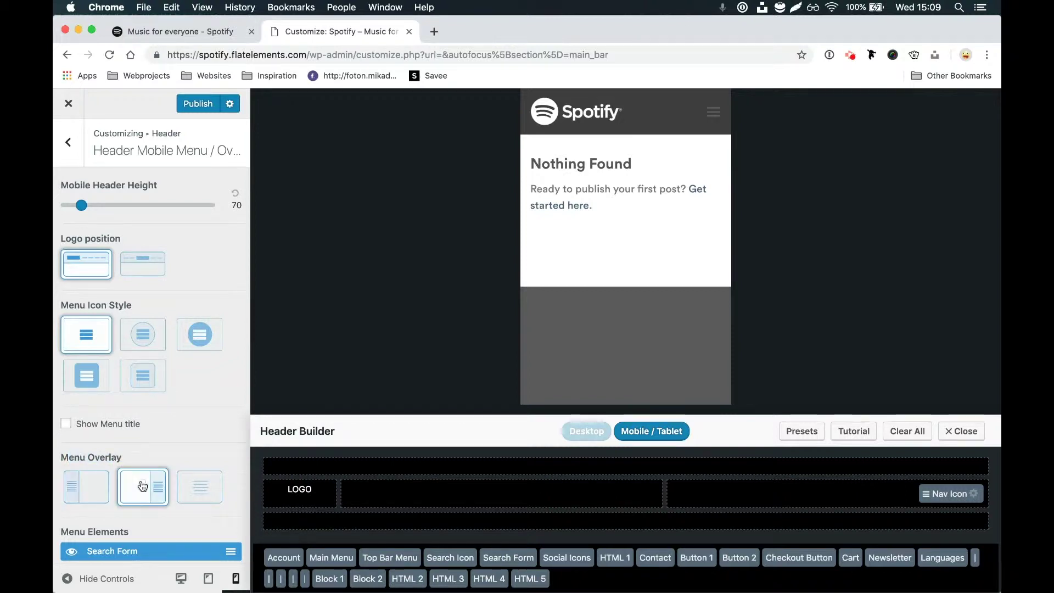
click(713, 112)
click(717, 104)
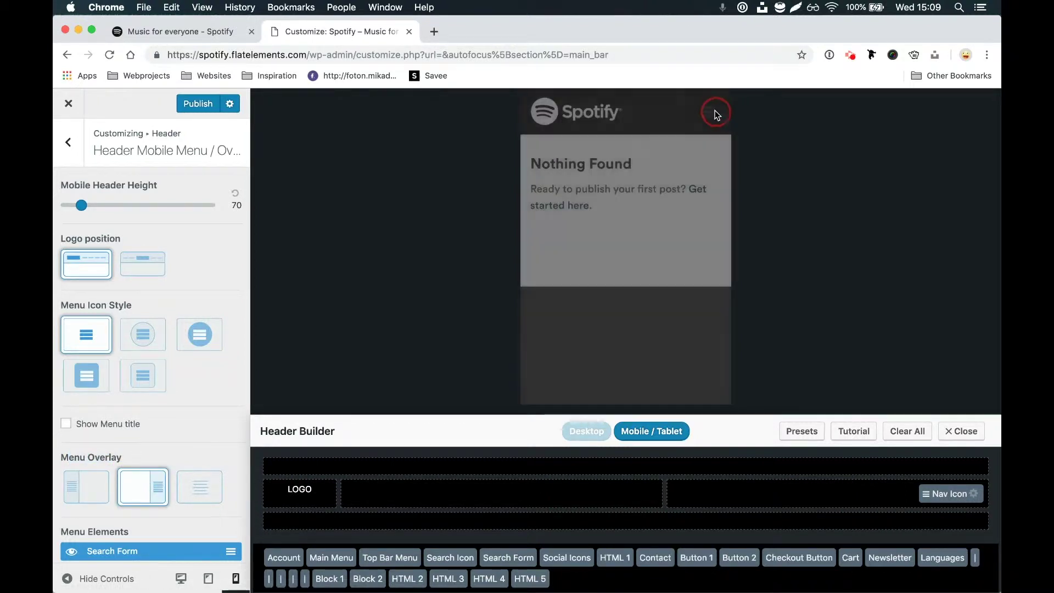
Step: Move Main Menu to the top of the mobile Menu Elements and hide Search Form, Account, Newsletter, Social Icons, HTML 2 and HTML 3
scroll(166, 397, down, 5)
scroll(165, 396, down, 1)
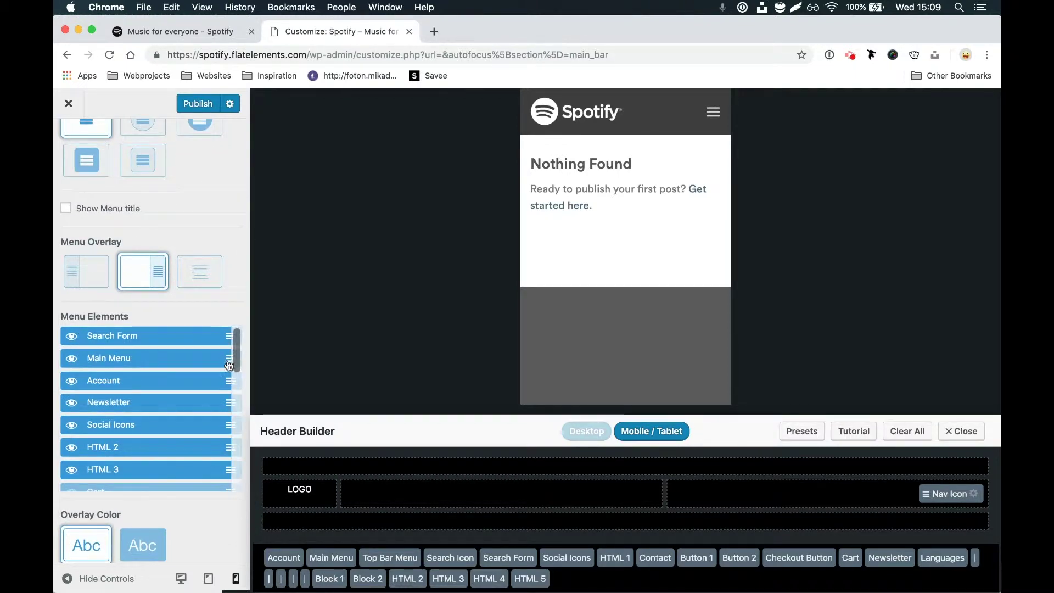
drag(229, 361, 228, 336)
click(71, 358)
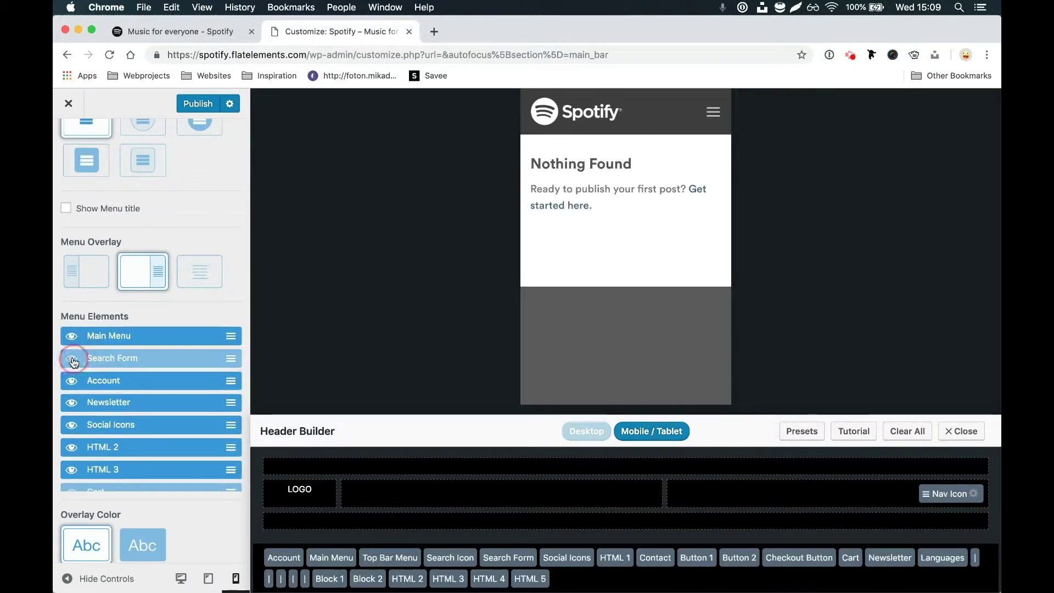
click(73, 381)
click(73, 404)
click(72, 424)
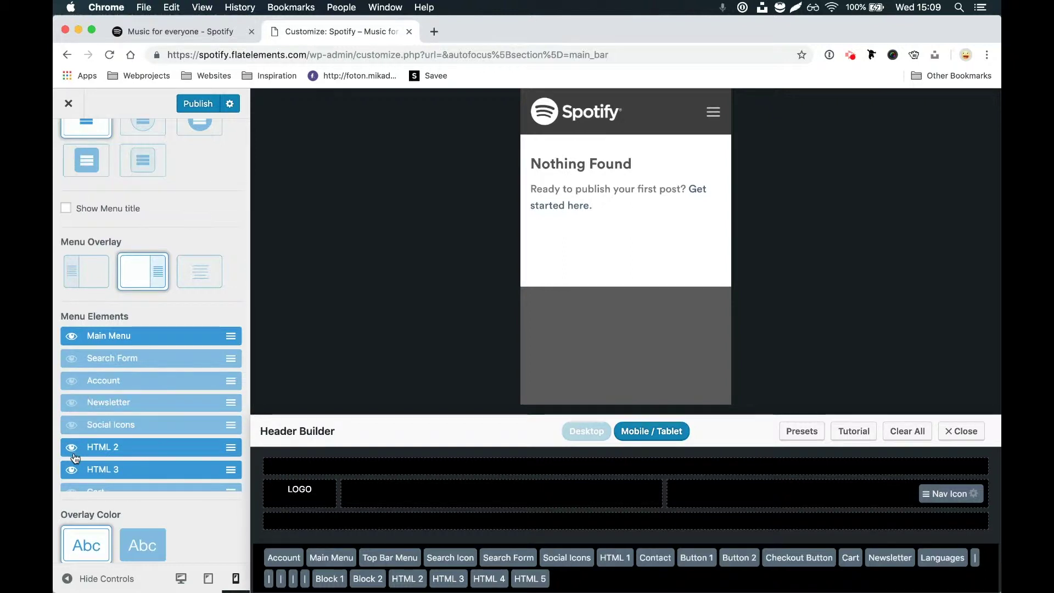
click(72, 447)
click(73, 469)
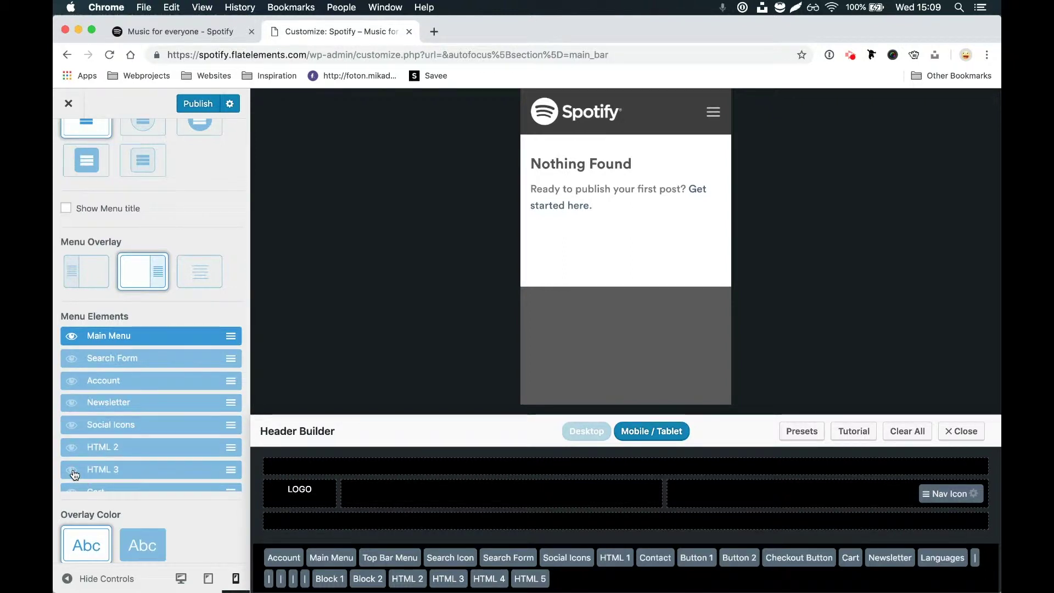
Step: Check the mobile menu in the phone preview and publish the header changes
click(713, 112)
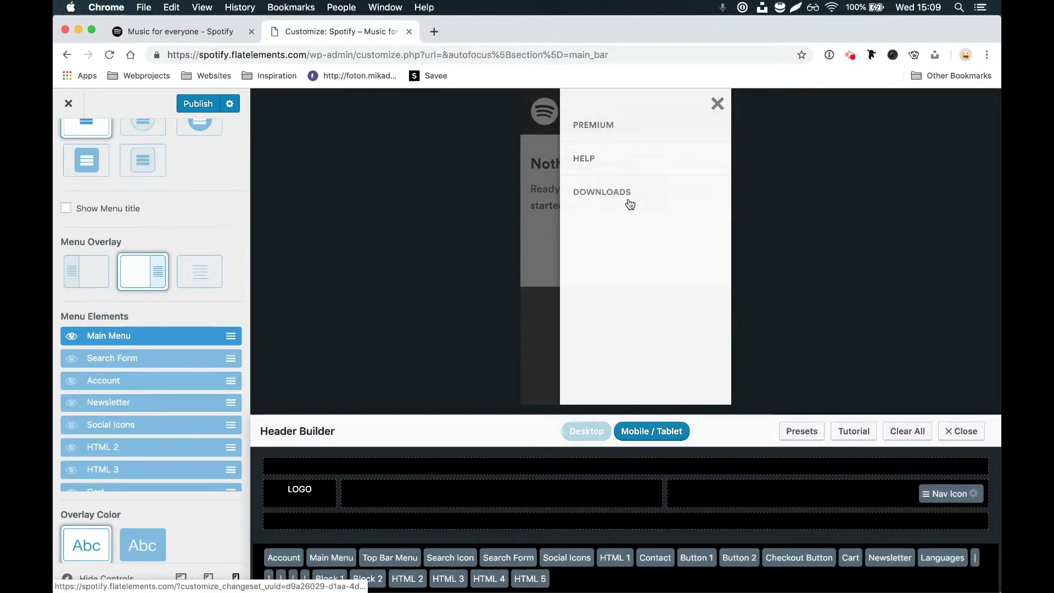
click(717, 103)
click(217, 114)
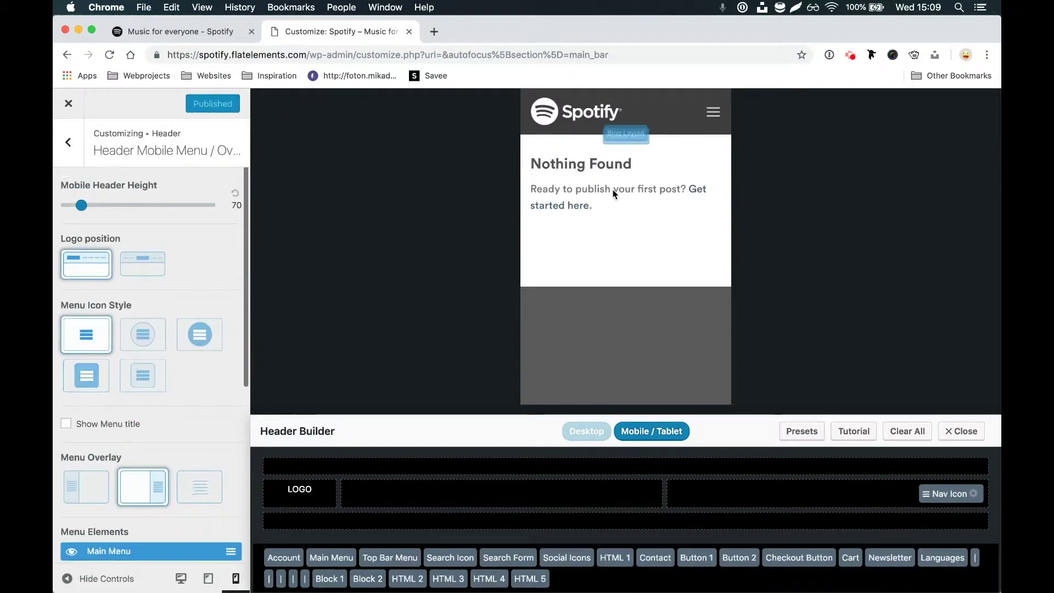
Step: Switch back to the Desktop header view and open the customizer's Style > Colors settings
click(585, 431)
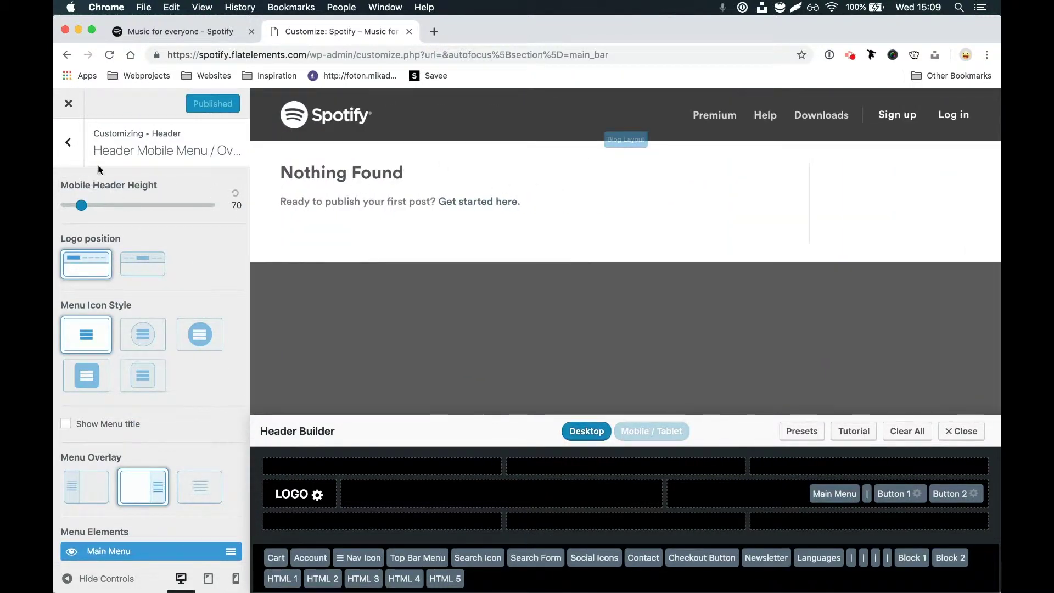
click(70, 143)
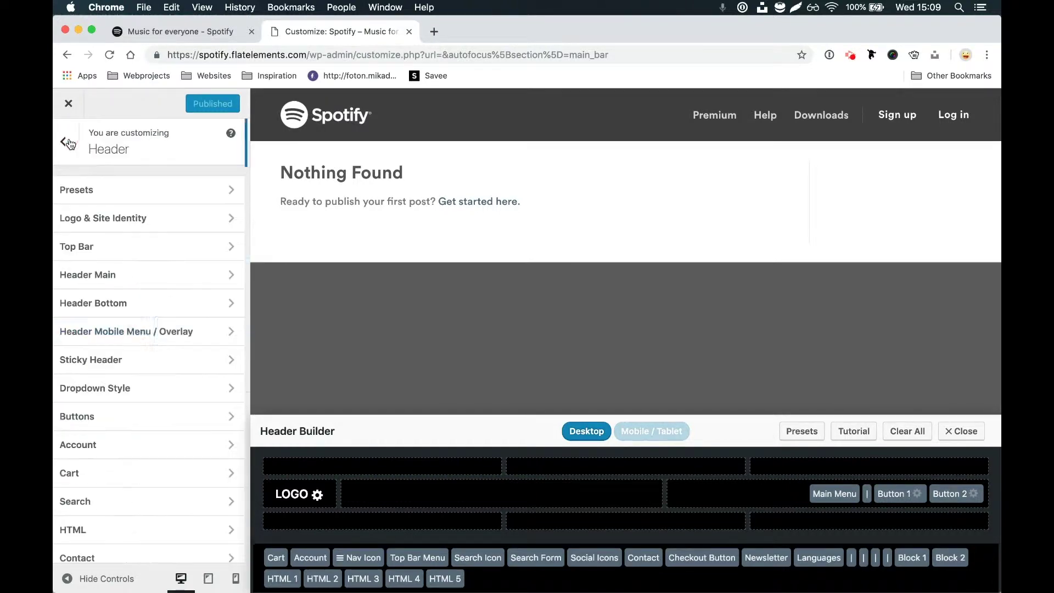
click(71, 144)
click(139, 281)
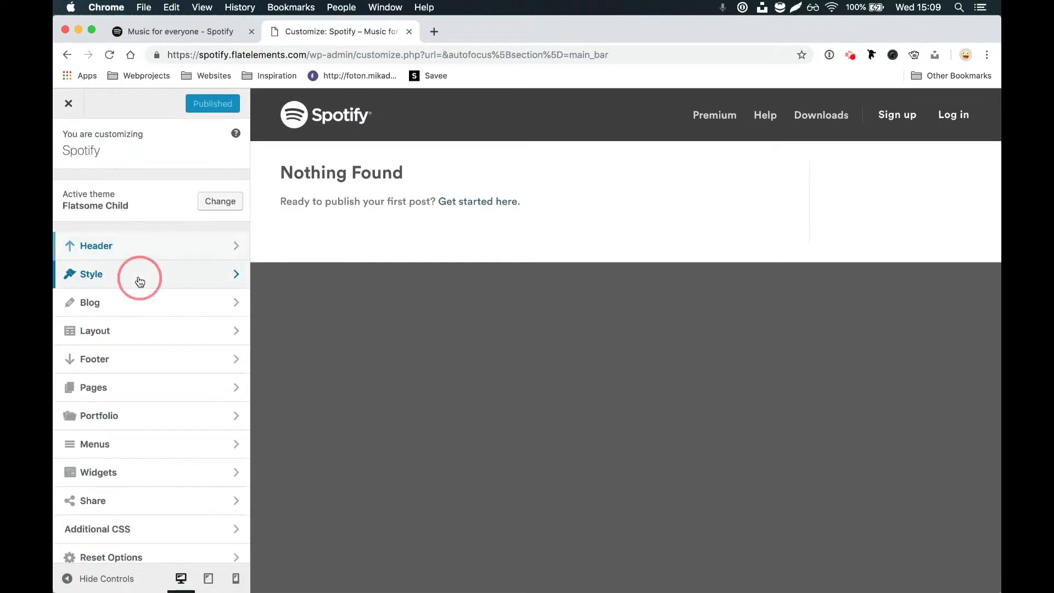
click(112, 186)
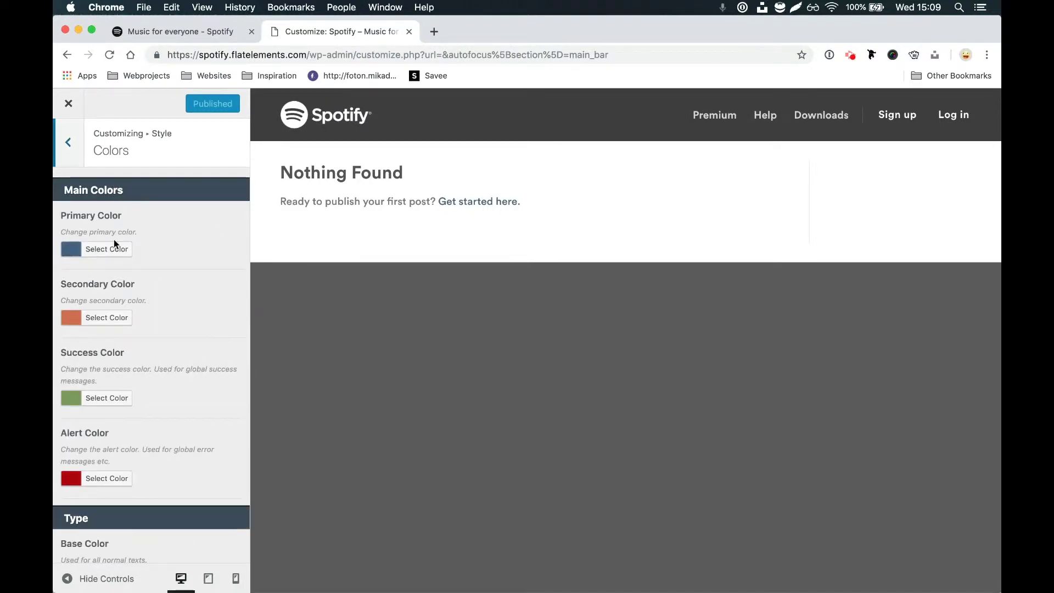
Step: Inspect the GET SPOTIFY FREE button on the Spotify homepage and copy its background color #1DB954
click(179, 31)
scroll(419, 294, down, 10)
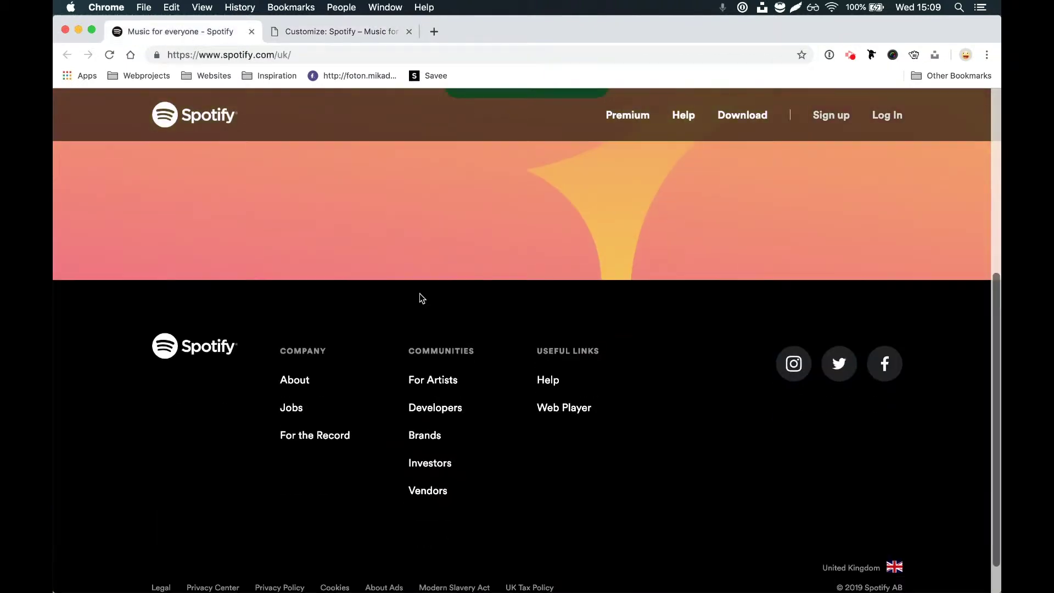
scroll(419, 293, up, 5)
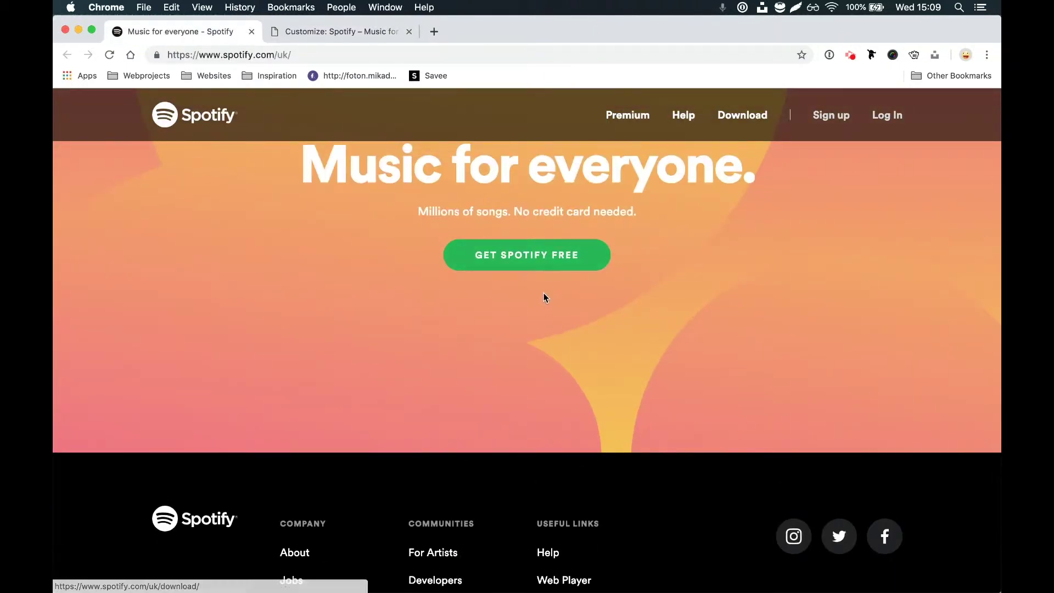
right_click(549, 268)
click(613, 358)
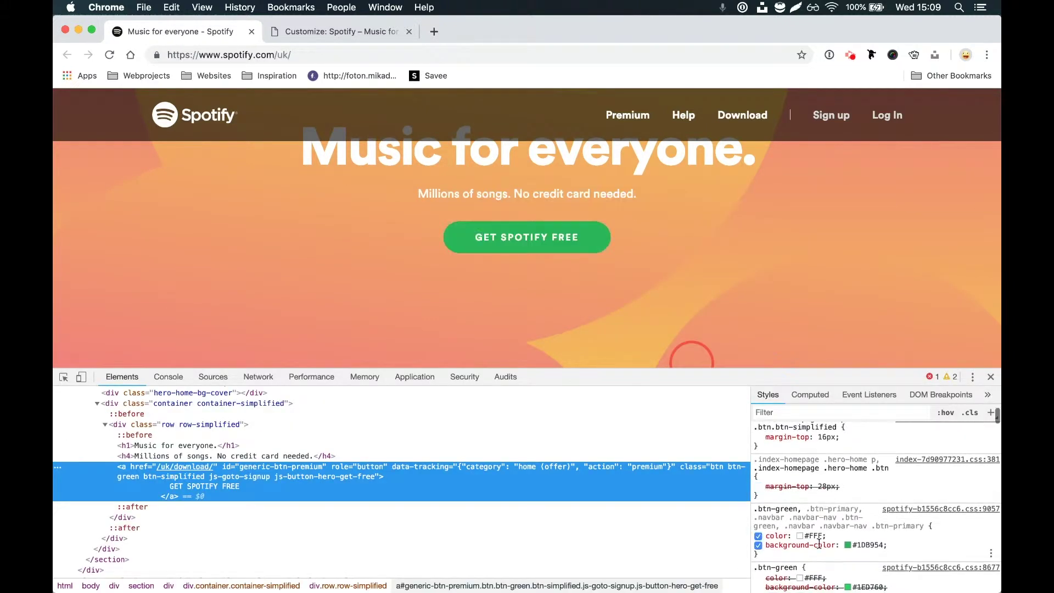
right_click(528, 255)
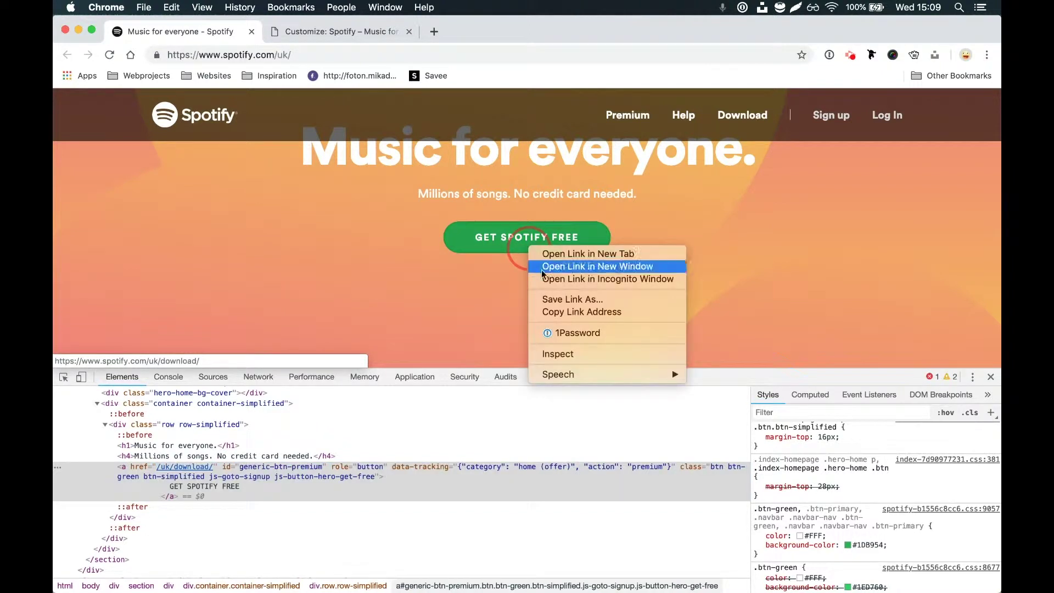
click(560, 354)
scroll(863, 490, down, 1)
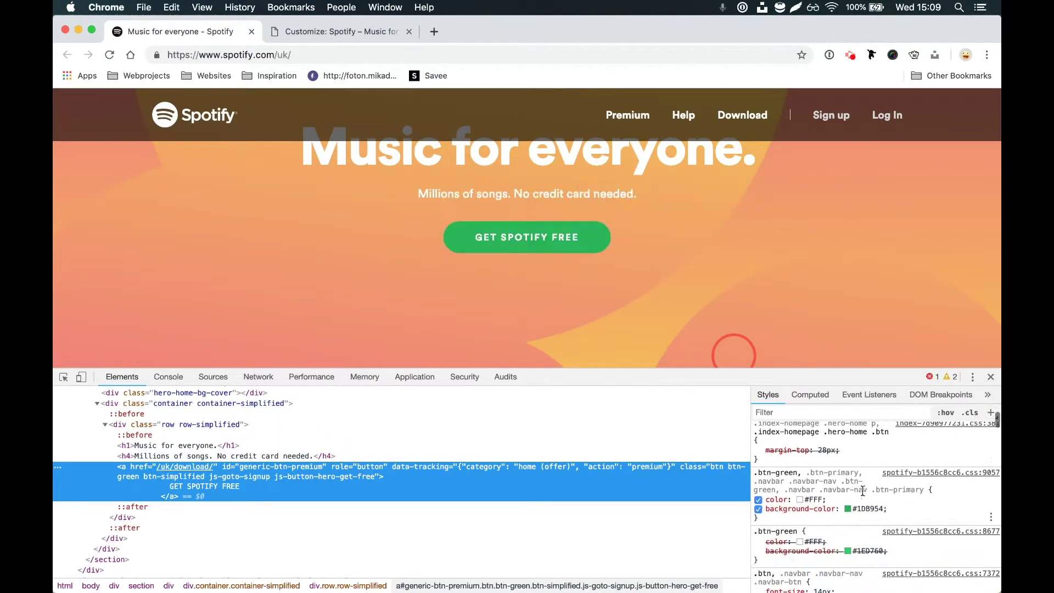
click(860, 507)
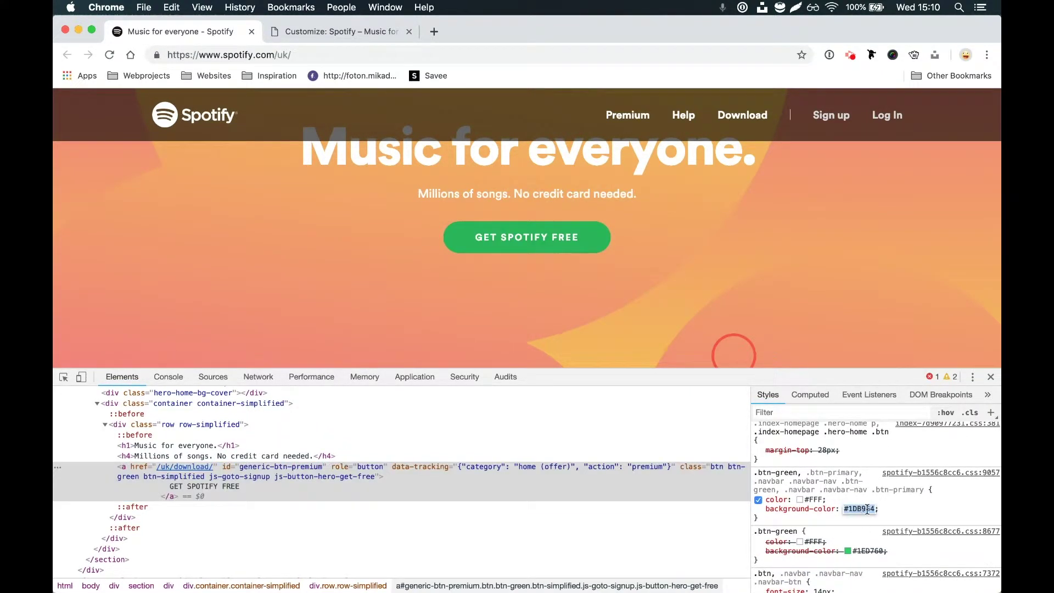
Step: Return to the customizer's color settings and set the Primary Color to black
click(334, 39)
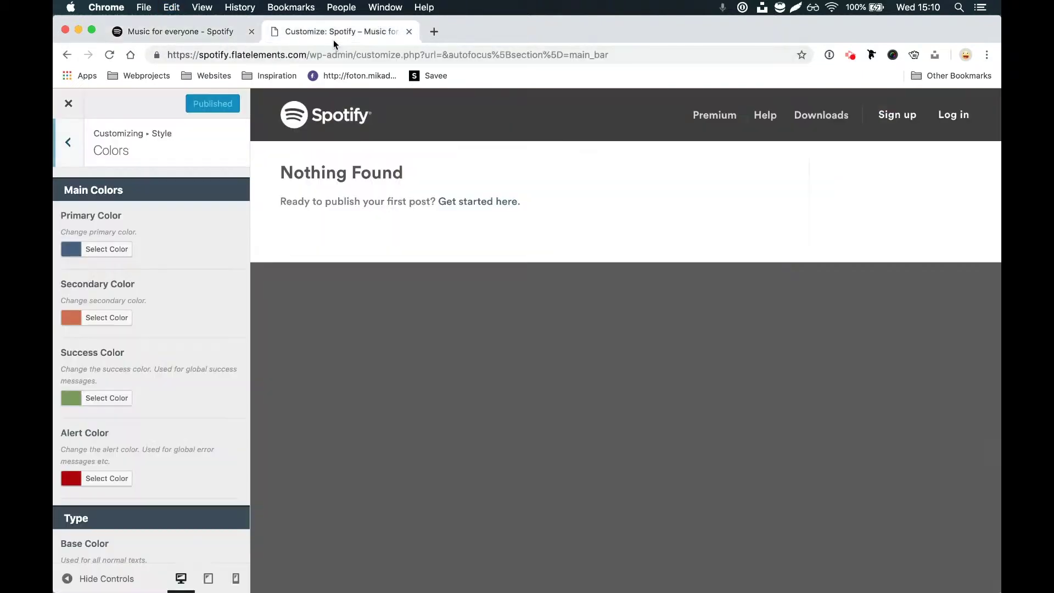
click(116, 249)
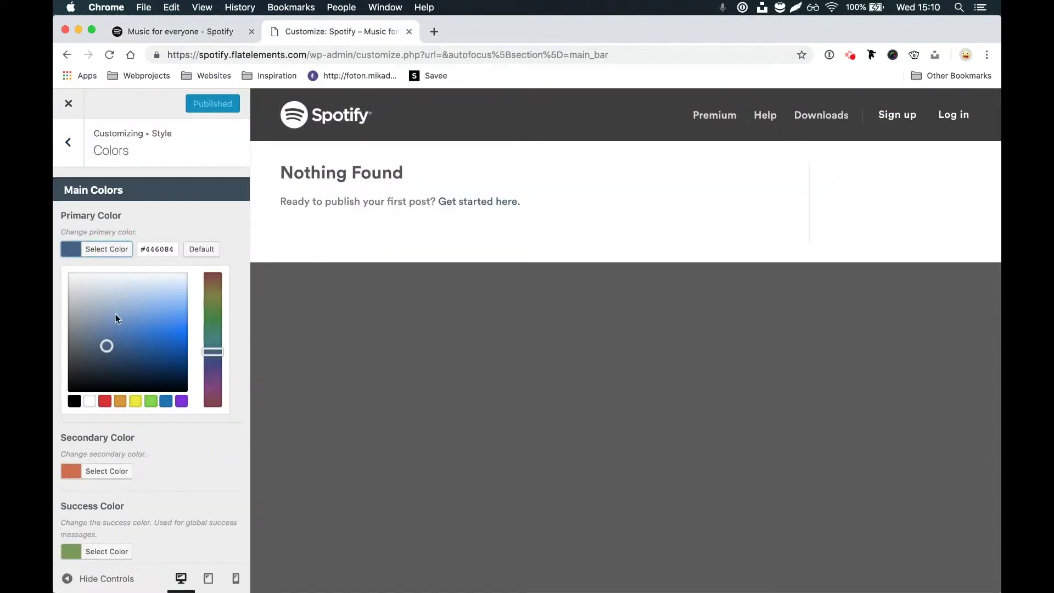
click(78, 402)
click(153, 221)
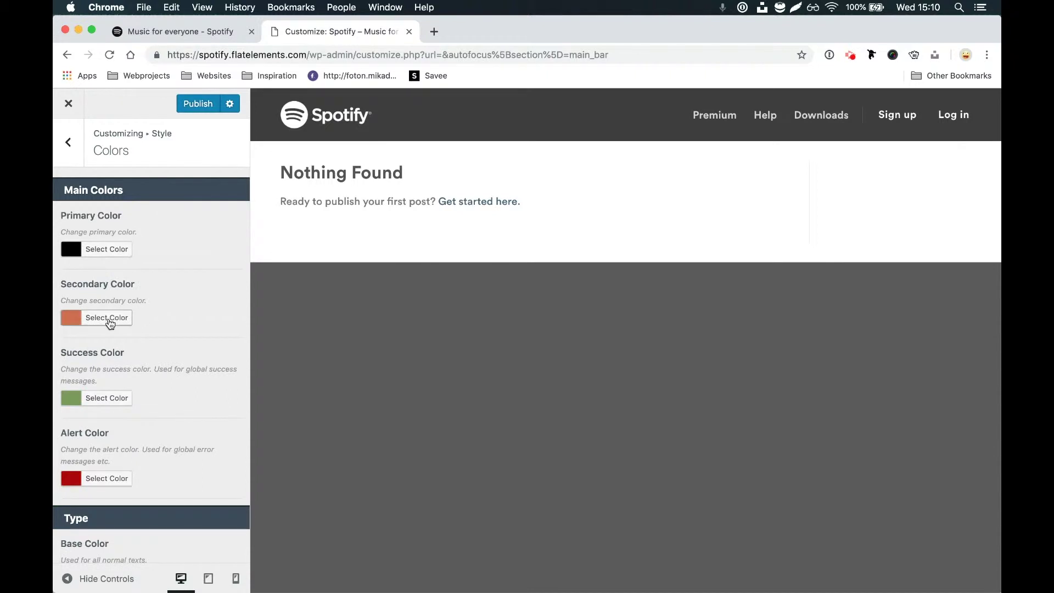
Step: Set the Secondary Color to #1DB954
click(105, 319)
triple_click(156, 317)
text(#1db954)
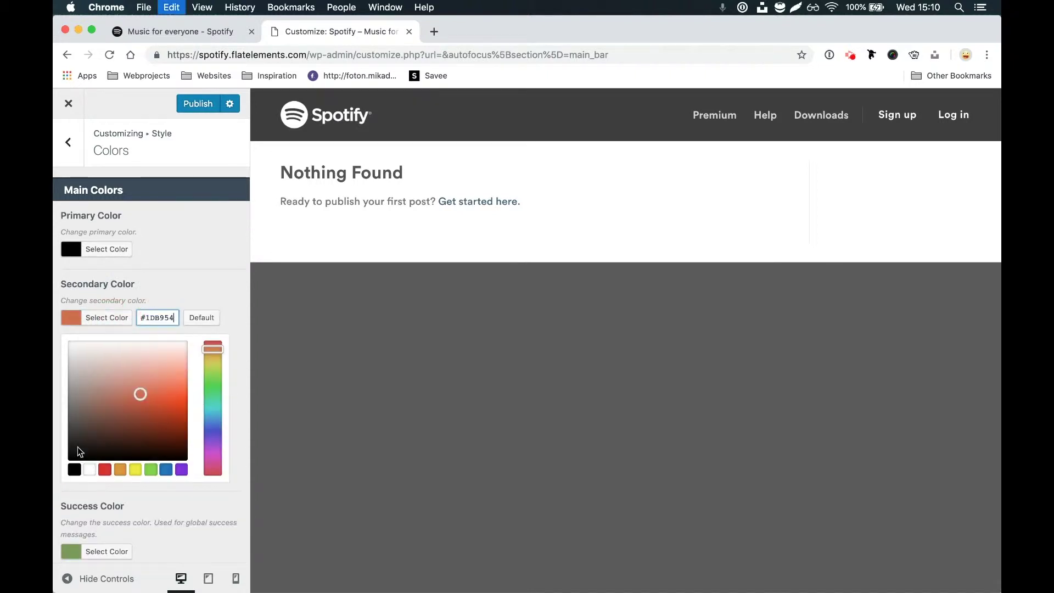
click(179, 248)
Step: Set the Base Color for normal text to black (#000000)
scroll(171, 286, down, 10)
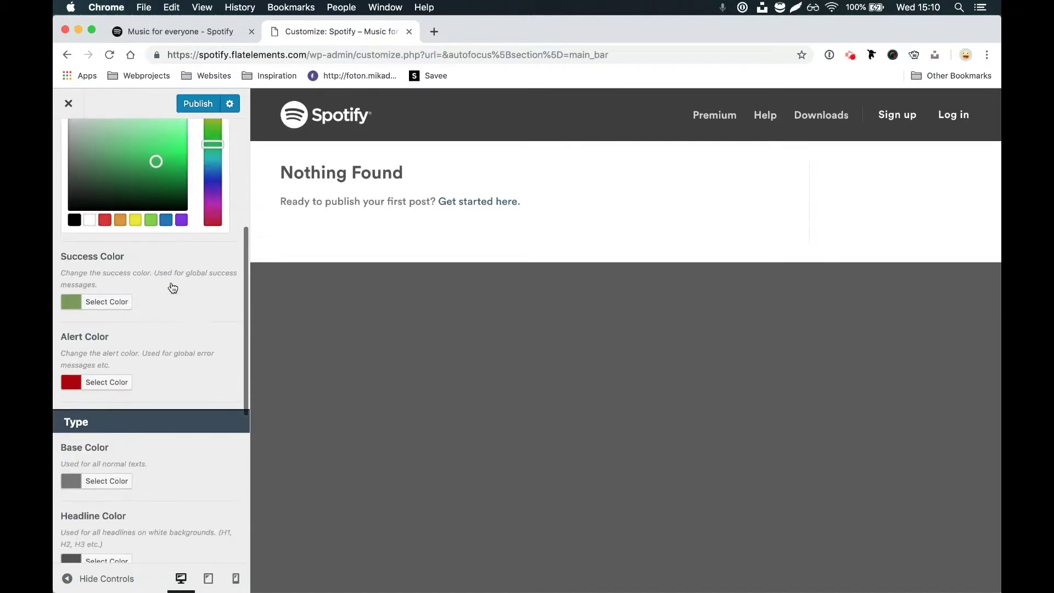
click(123, 327)
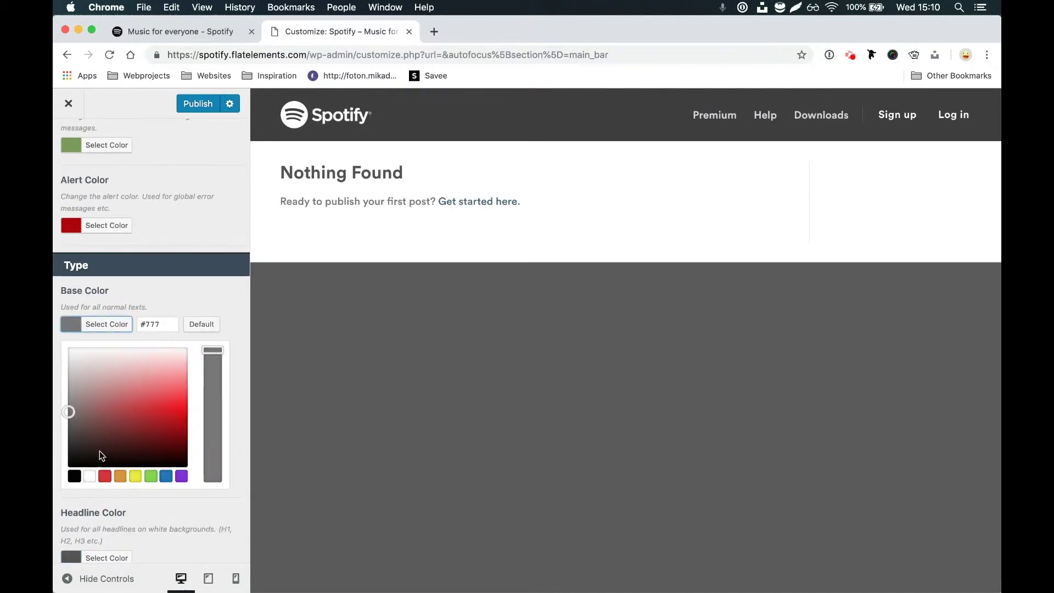
click(75, 476)
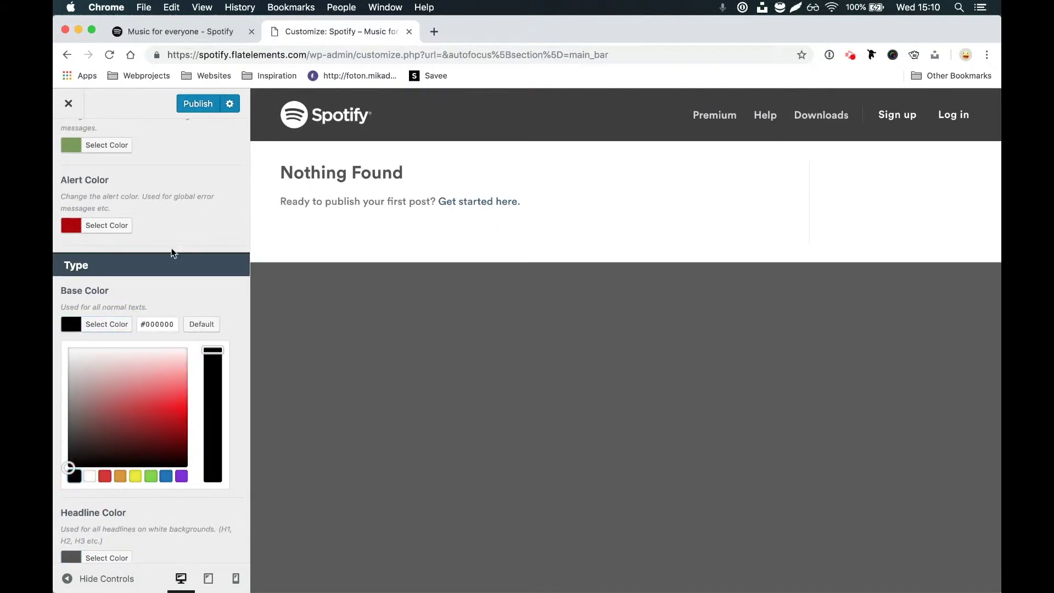
click(173, 253)
Step: Close the developer tools on the Spotify homepage and compare the text colors in its hero and footer
click(196, 31)
scroll(396, 266, down, 8)
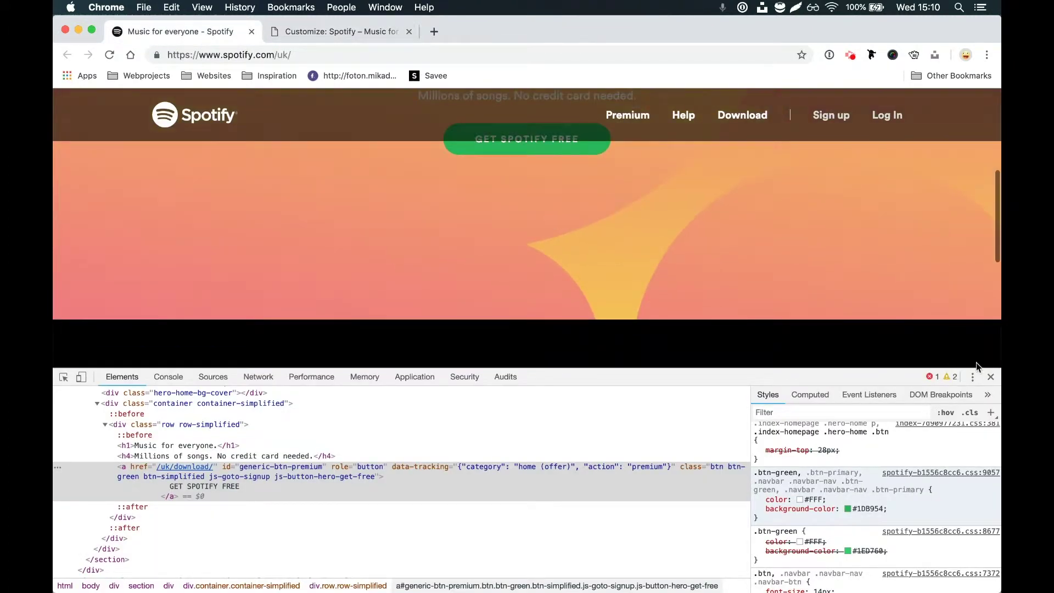
click(990, 377)
scroll(672, 355, down, 2)
scroll(673, 354, up, 10)
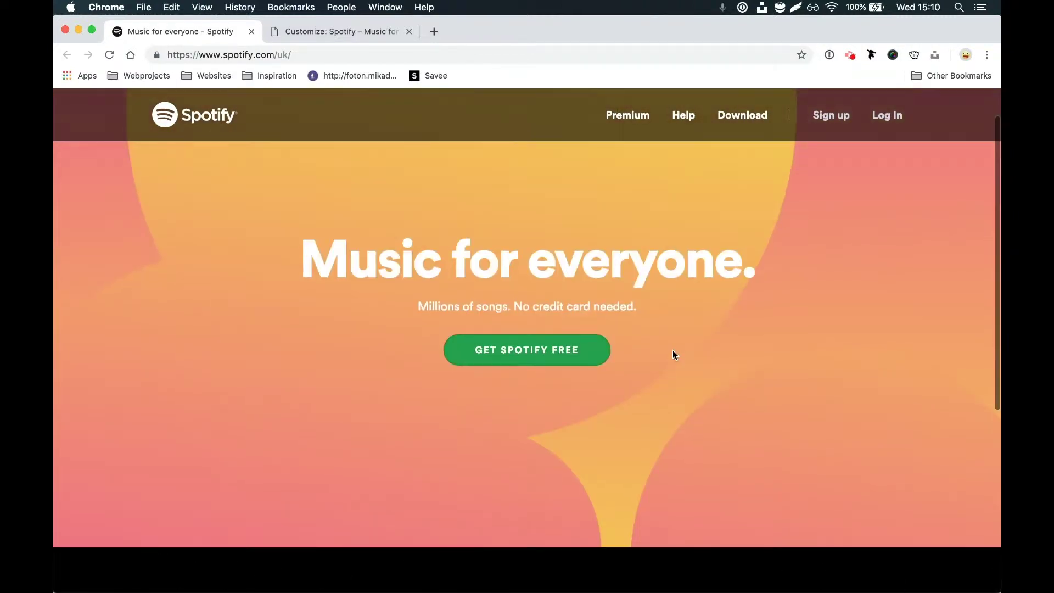
scroll(673, 350, down, 10)
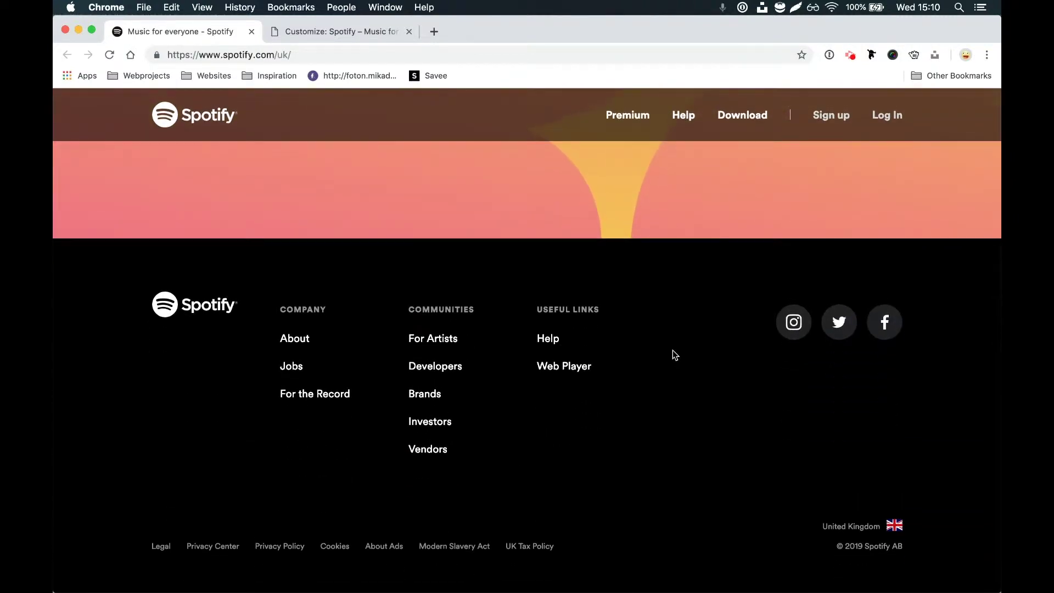
scroll(673, 355, up, 10)
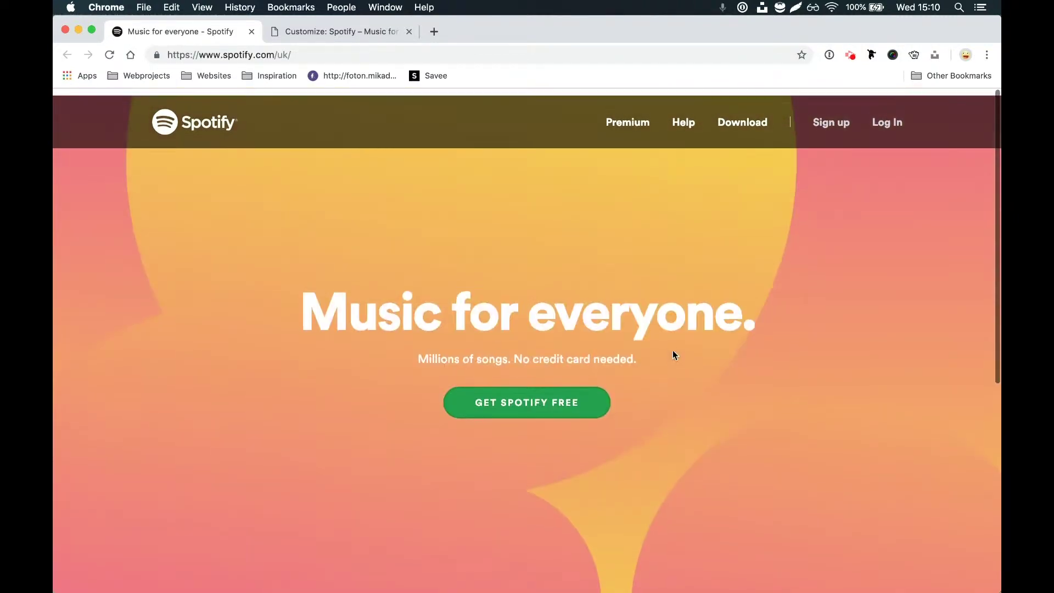
Step: Return to the customizer and set the Headline Color to black
click(345, 34)
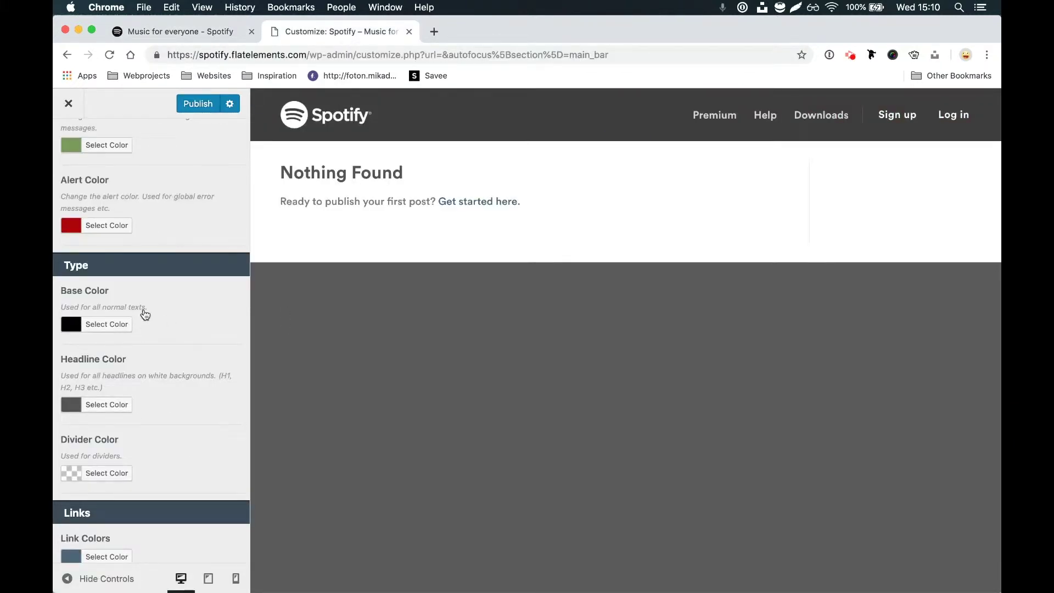
click(118, 406)
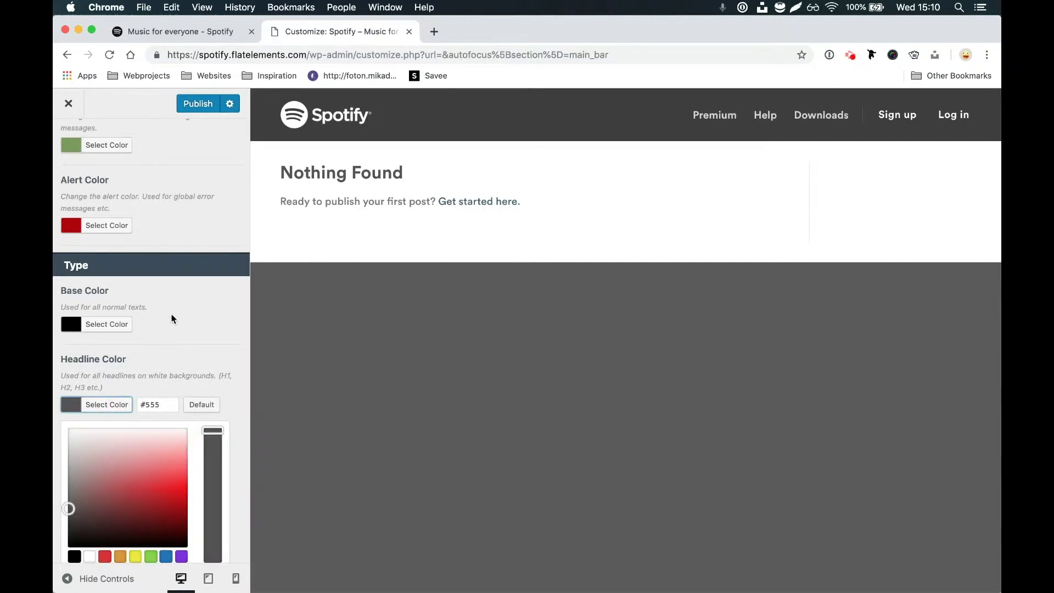
scroll(101, 519, down, 2)
click(186, 250)
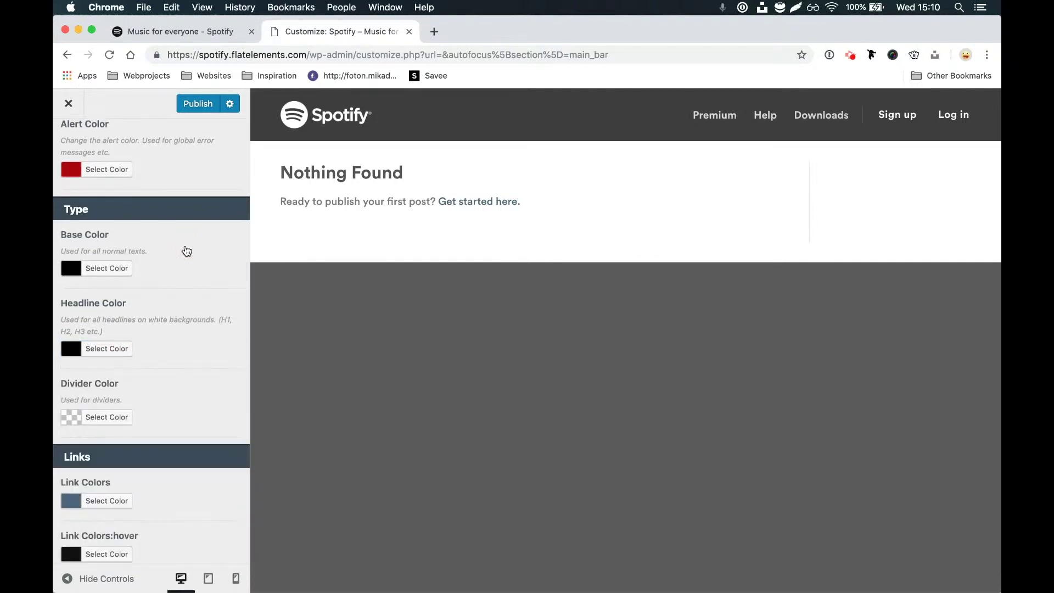
Step: Examine the footer on the Spotify homepage for its link and text colors
click(196, 41)
scroll(407, 278, down, 10)
scroll(406, 279, down, 3)
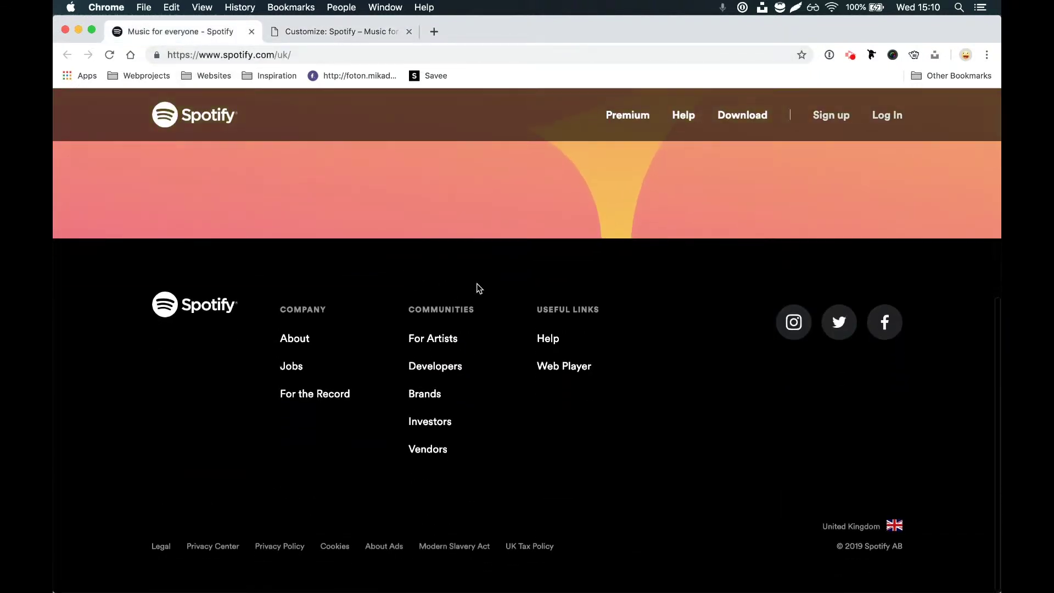
Step: Return to the customizer, set the Link Colors to black (#000000), and publish the color settings
scroll(492, 383, up, 15)
click(332, 33)
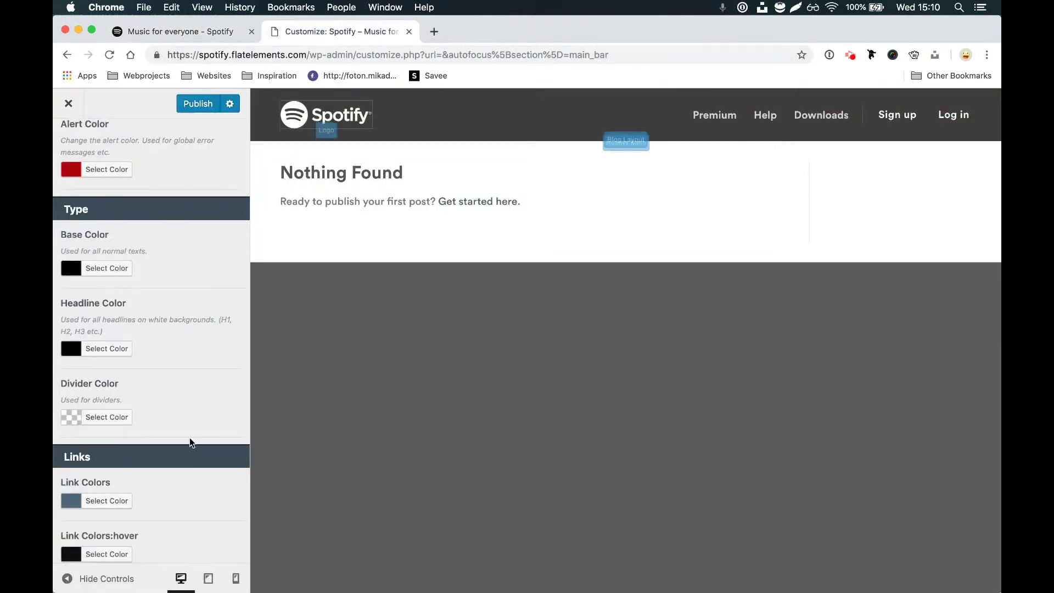
scroll(187, 439, down, 3)
click(116, 416)
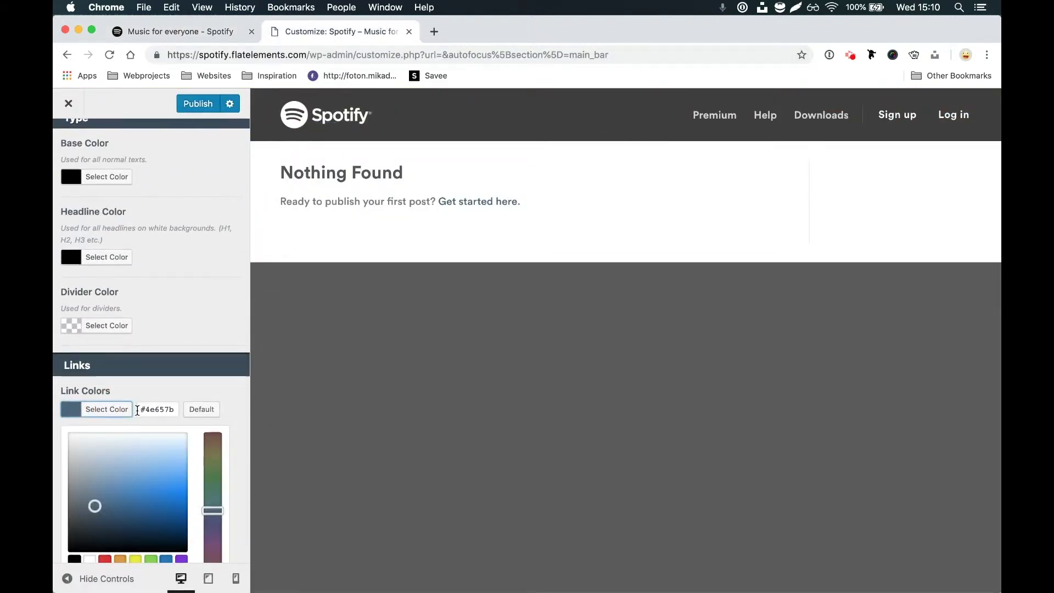
scroll(83, 483, down, 3)
click(75, 468)
scroll(156, 290, down, 1)
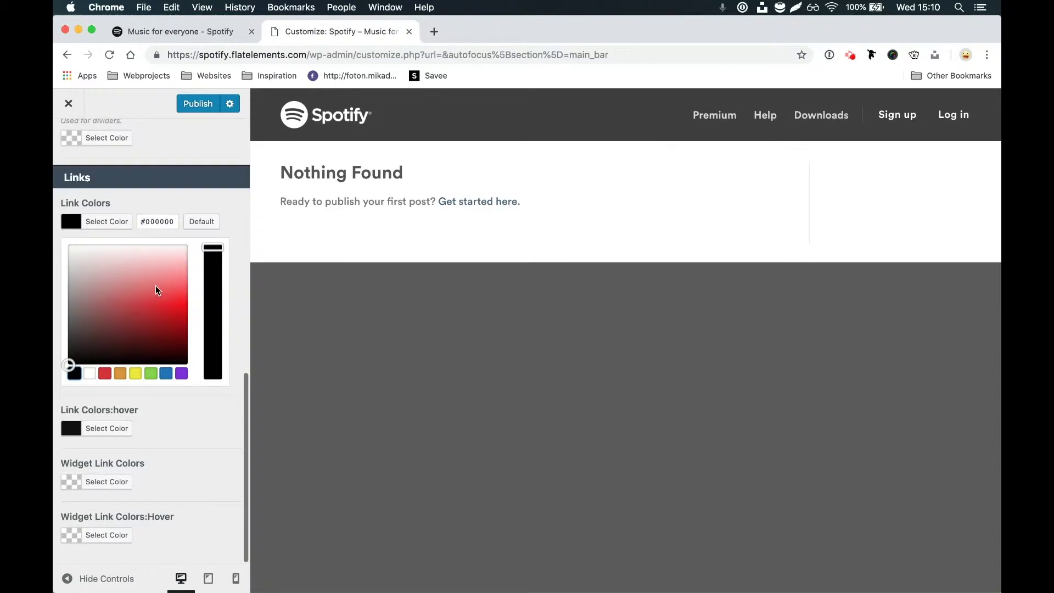
scroll(164, 181, up, 10)
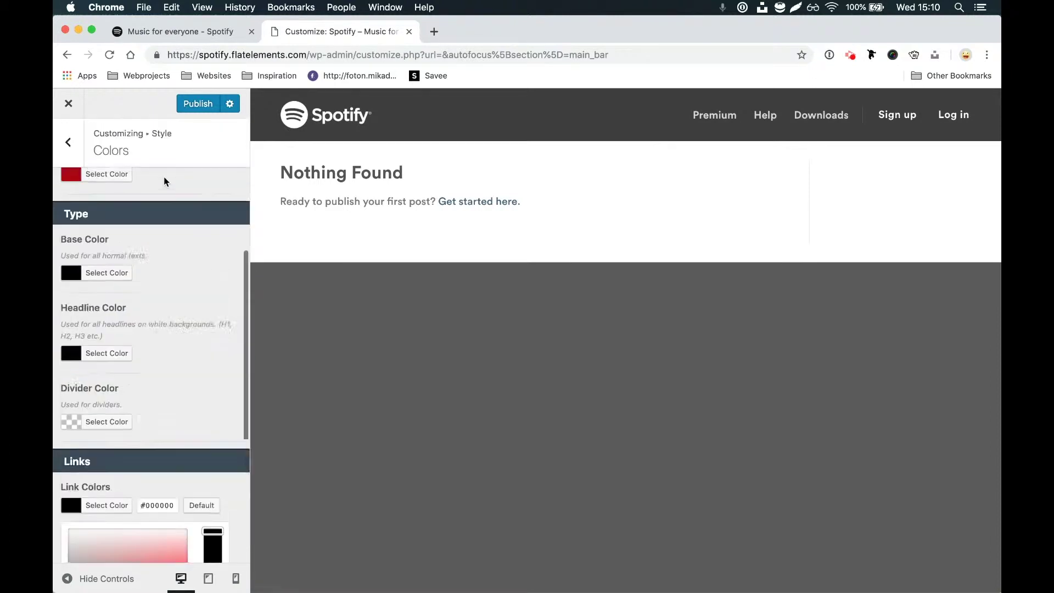
click(203, 110)
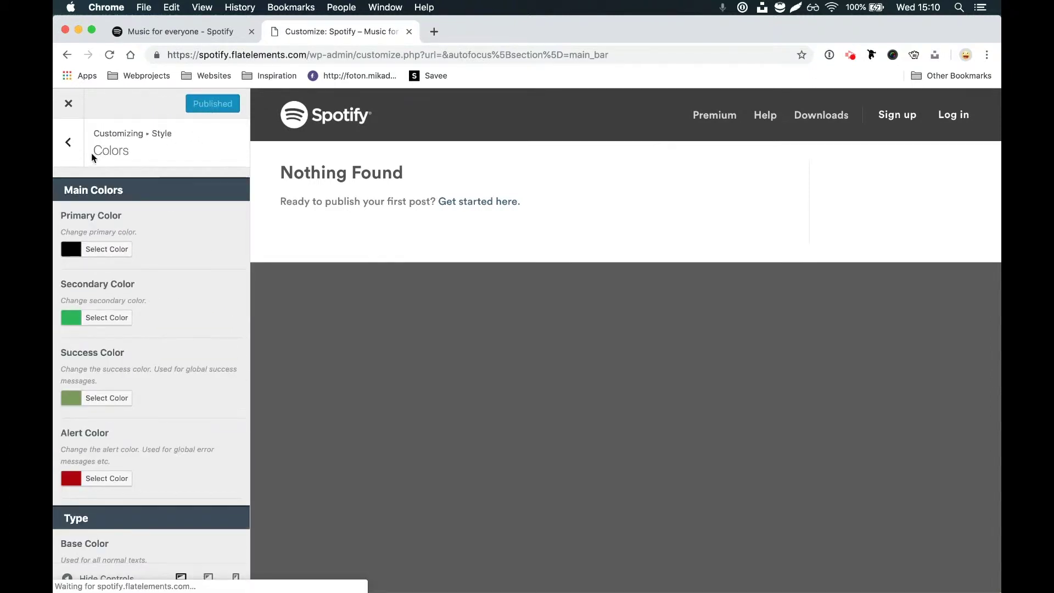
Step: Open the Global Styles settings and inspect the border radius of the "GET SPOTIFY FREE" button on the Spotify homepage
click(71, 153)
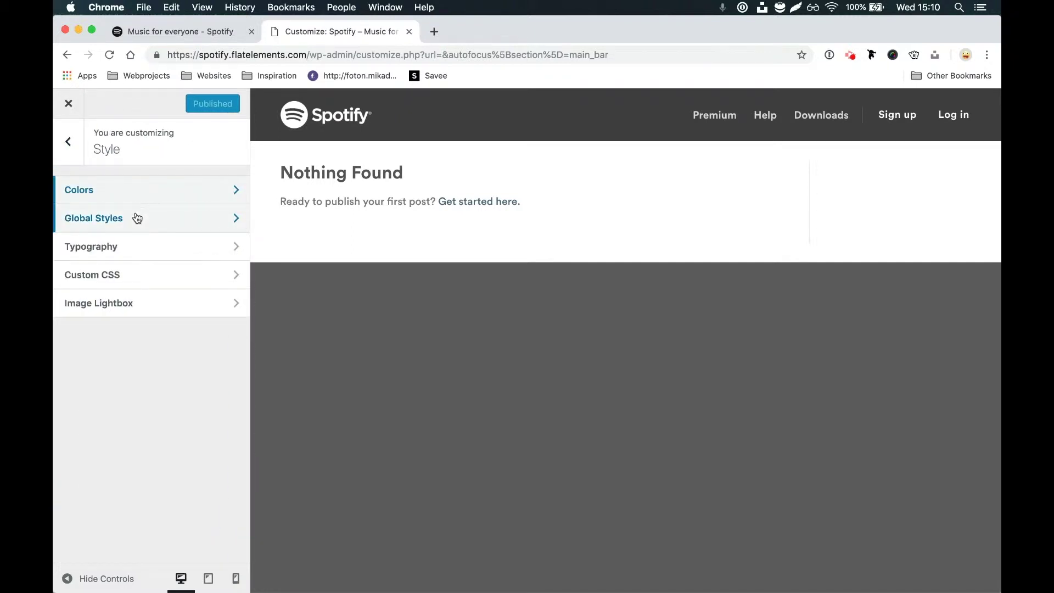
click(134, 217)
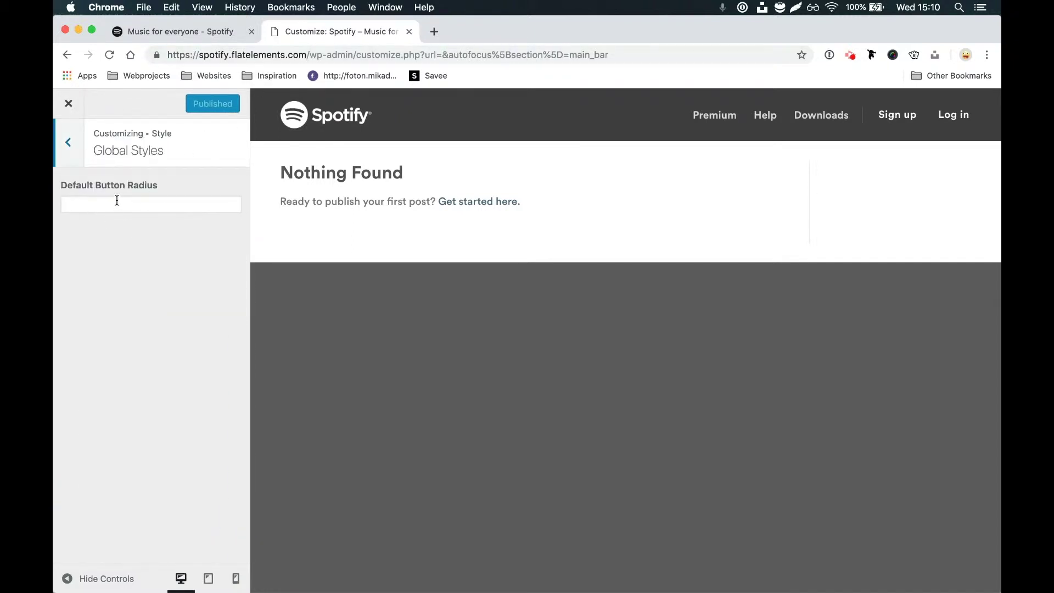
click(192, 36)
scroll(393, 307, down, 5)
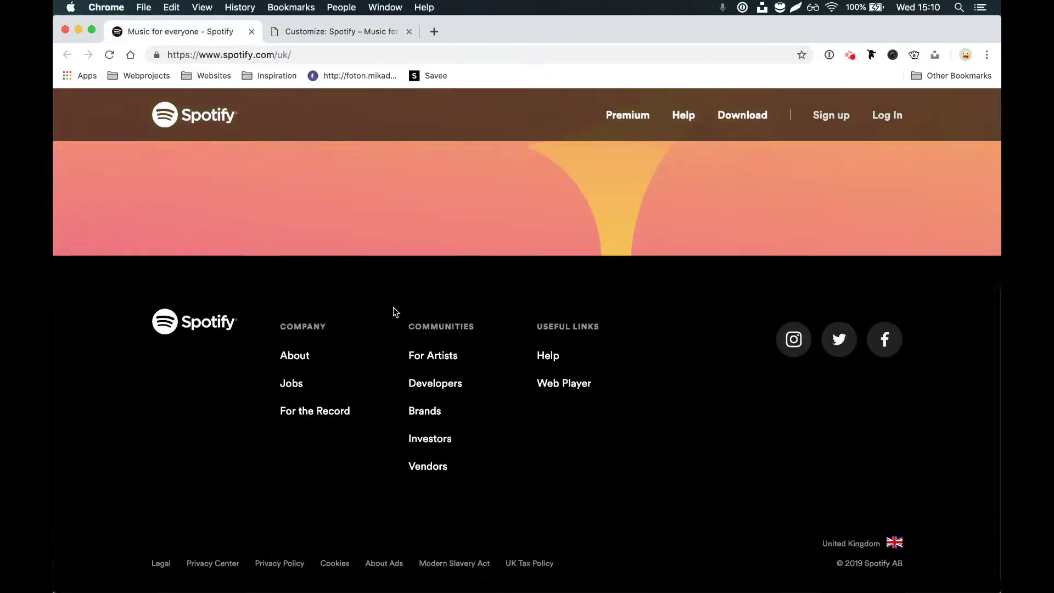
scroll(393, 308, up, 5)
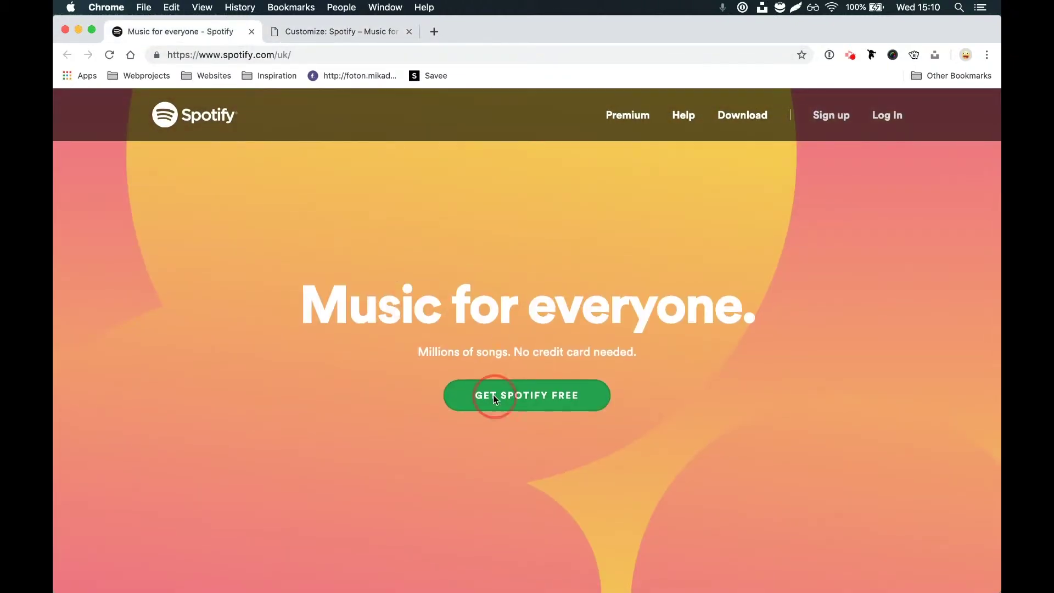
right_click(493, 395)
click(536, 500)
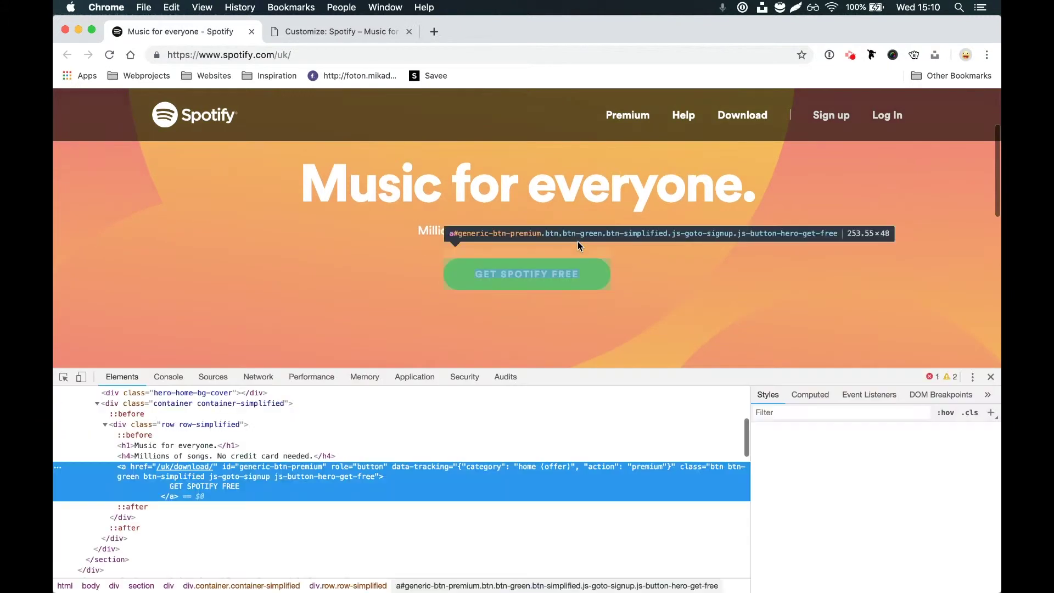
scroll(848, 517, down, 3)
scroll(848, 517, down, 5)
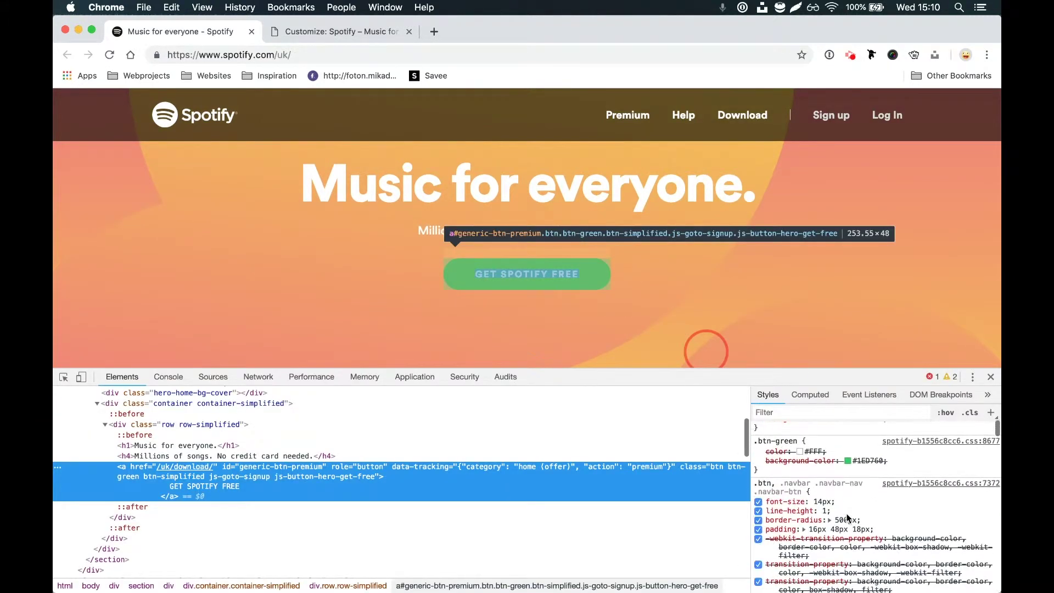
click(848, 504)
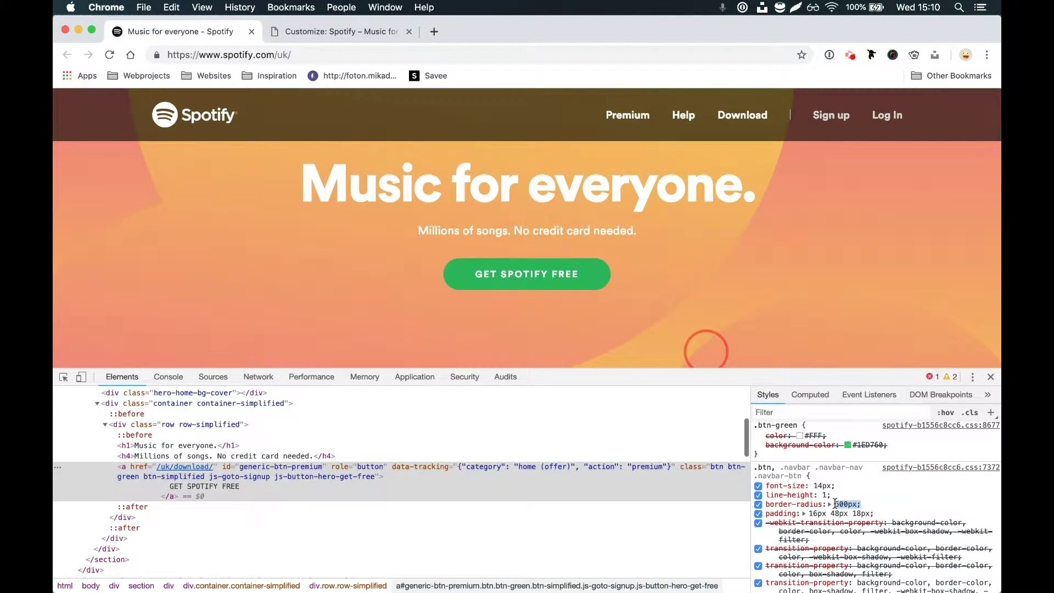
Step: Set the Default Button Radius to 500px in the customizer's Global Styles and publish the change
click(340, 31)
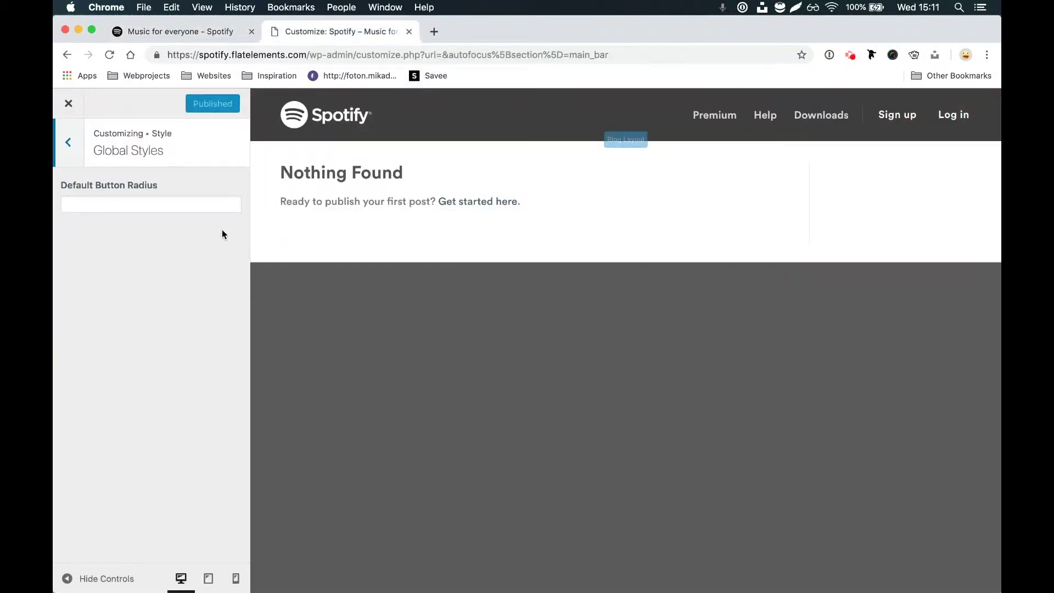
click(190, 204)
text(5)
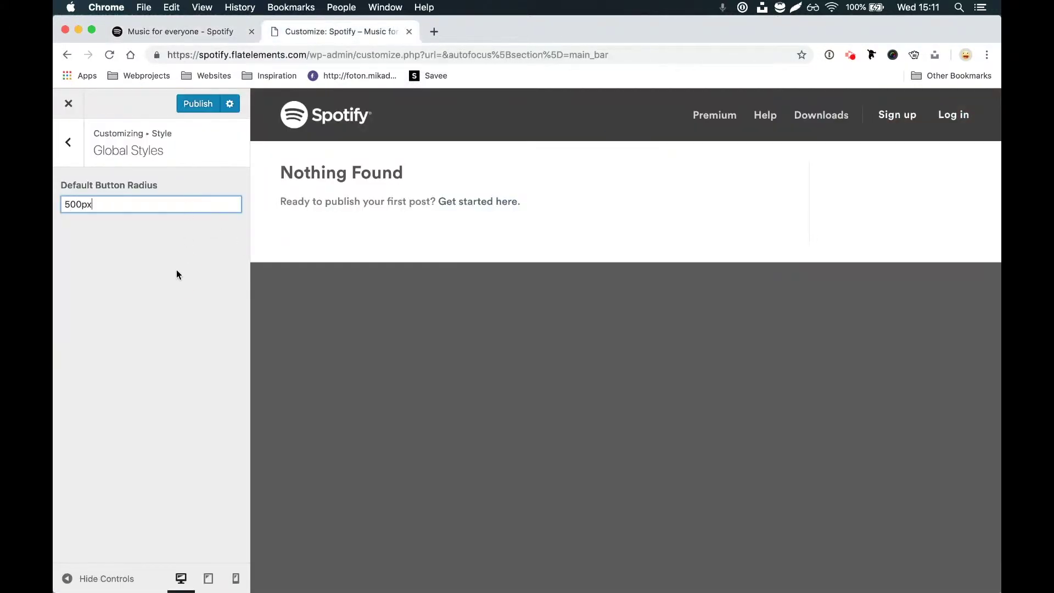
text(00px)
click(190, 106)
Step: Disable Google fonts in the Typography settings and publish the change
click(70, 143)
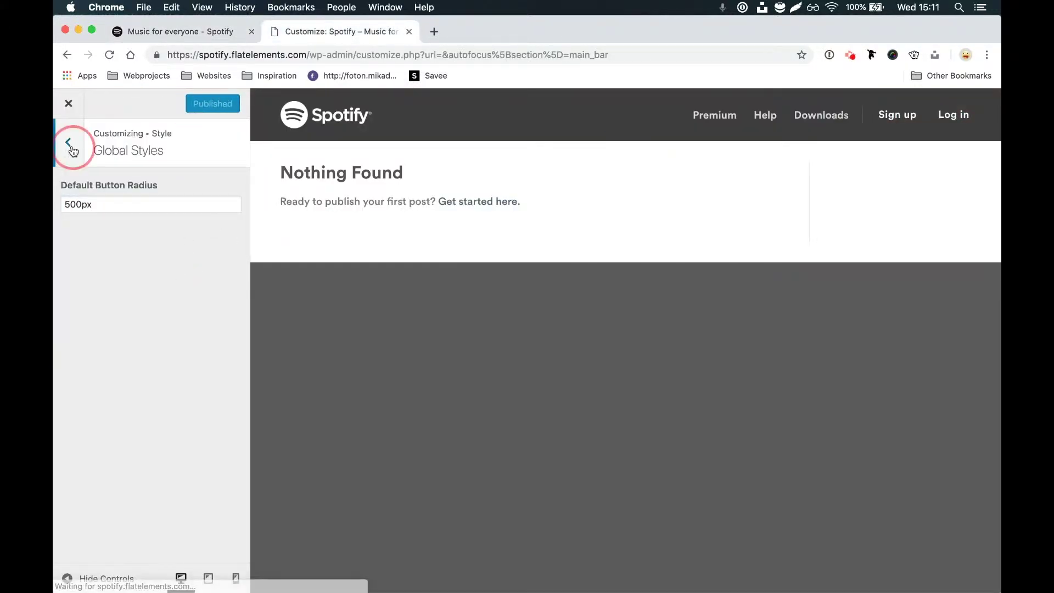
click(169, 254)
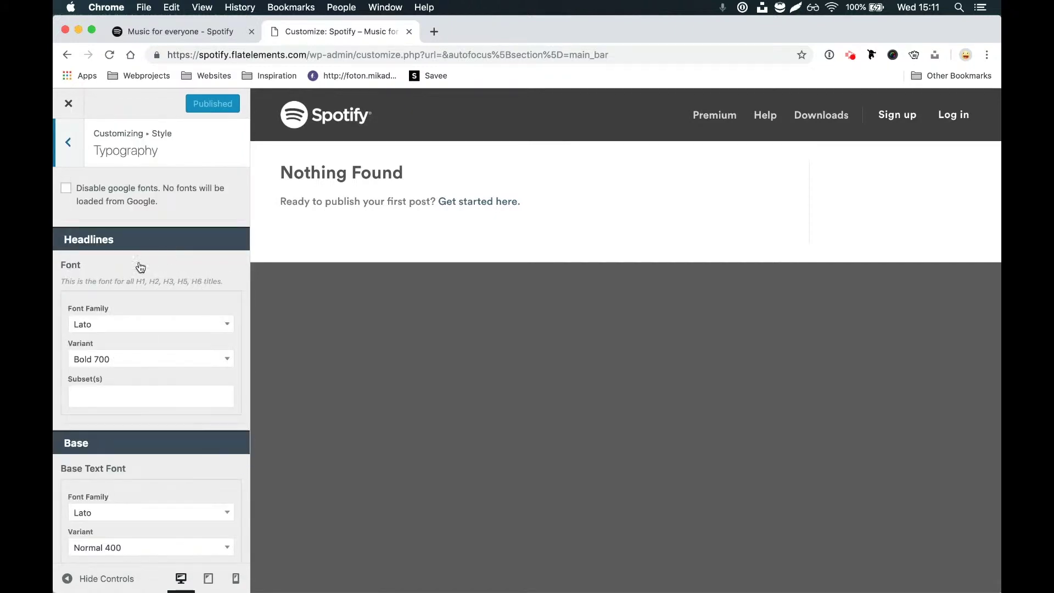
click(66, 189)
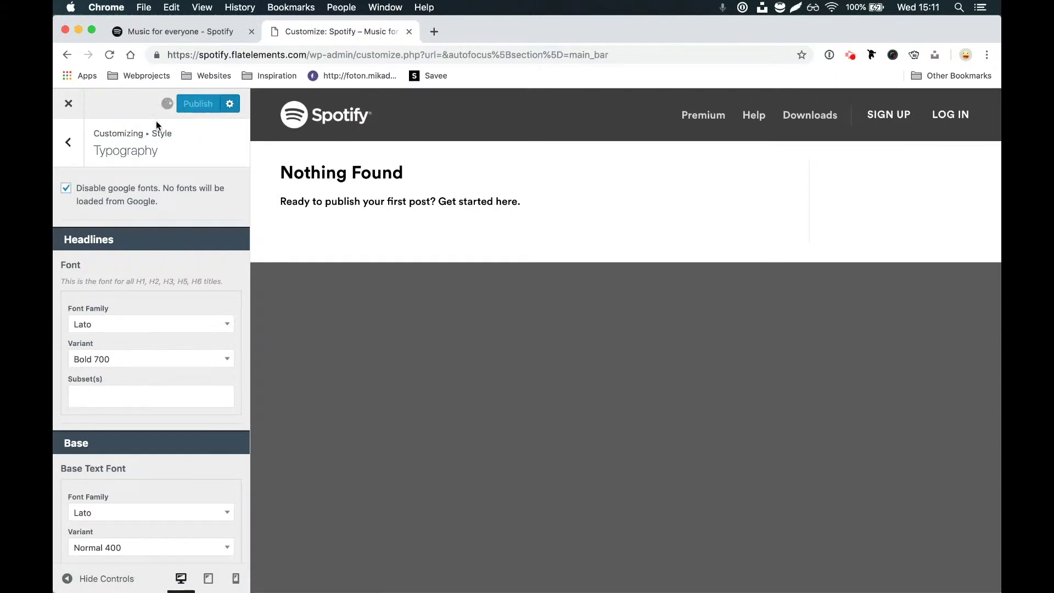
Step: Check the Custom CSS section and return to the customizer's main list of sections
click(68, 142)
click(129, 277)
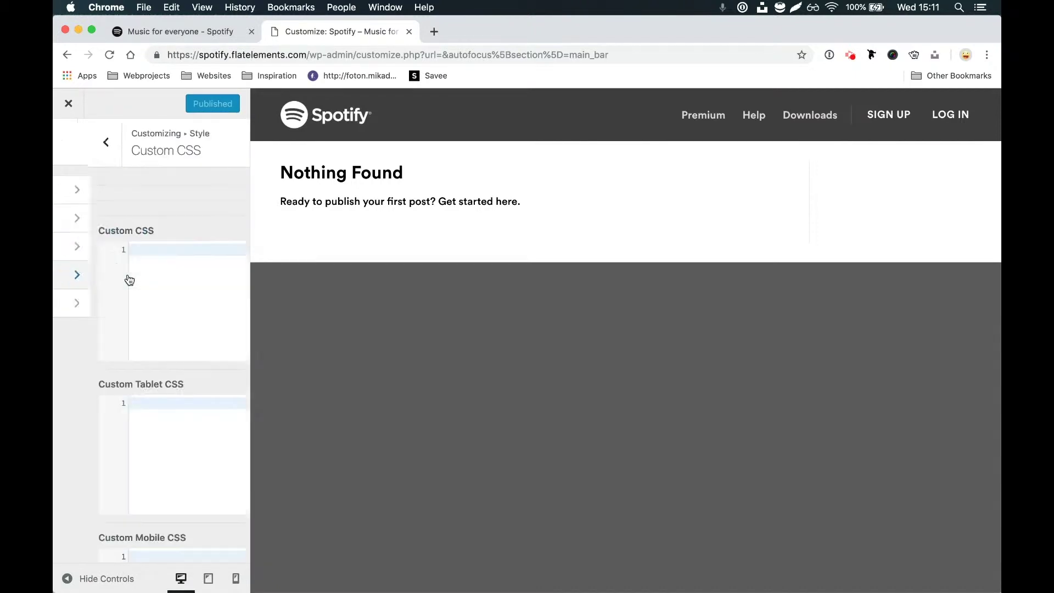
click(68, 143)
click(72, 143)
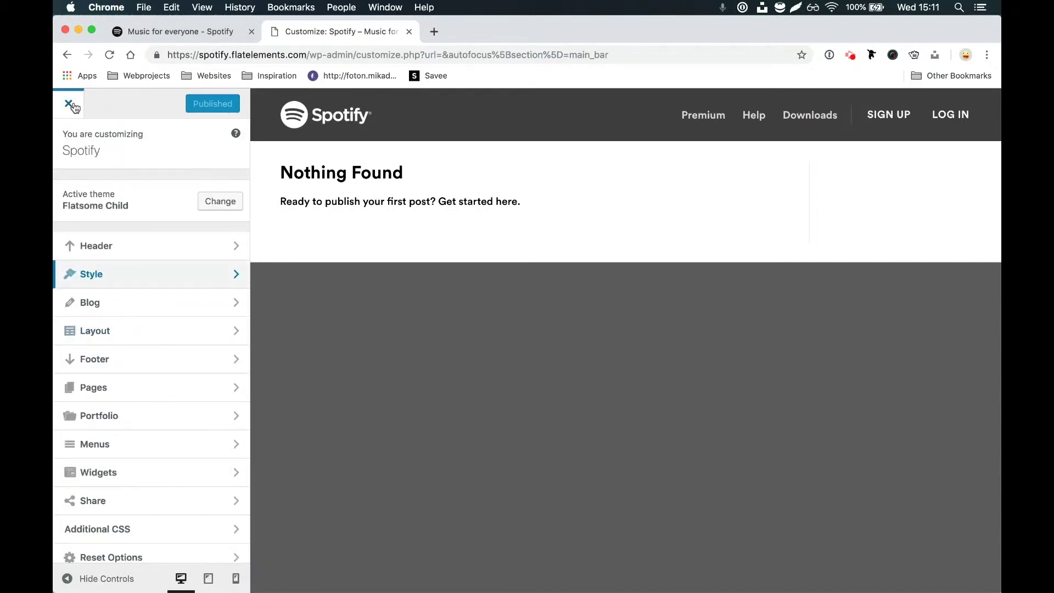
Step: Exit the customizer to the site's front end and close the developer tools on the Spotify homepage
scroll(148, 196, down, 1)
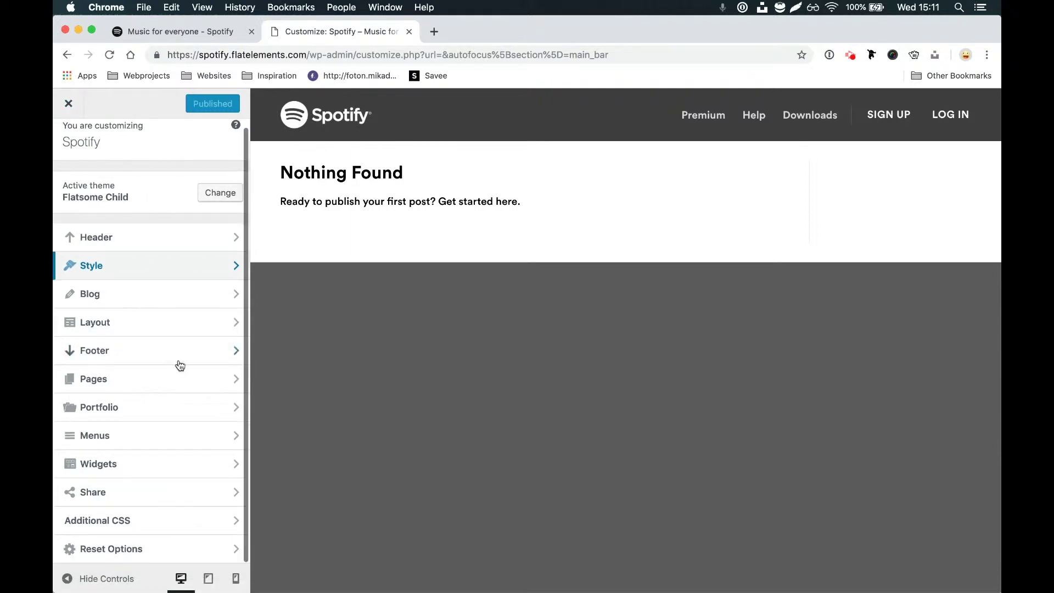
click(490, 205)
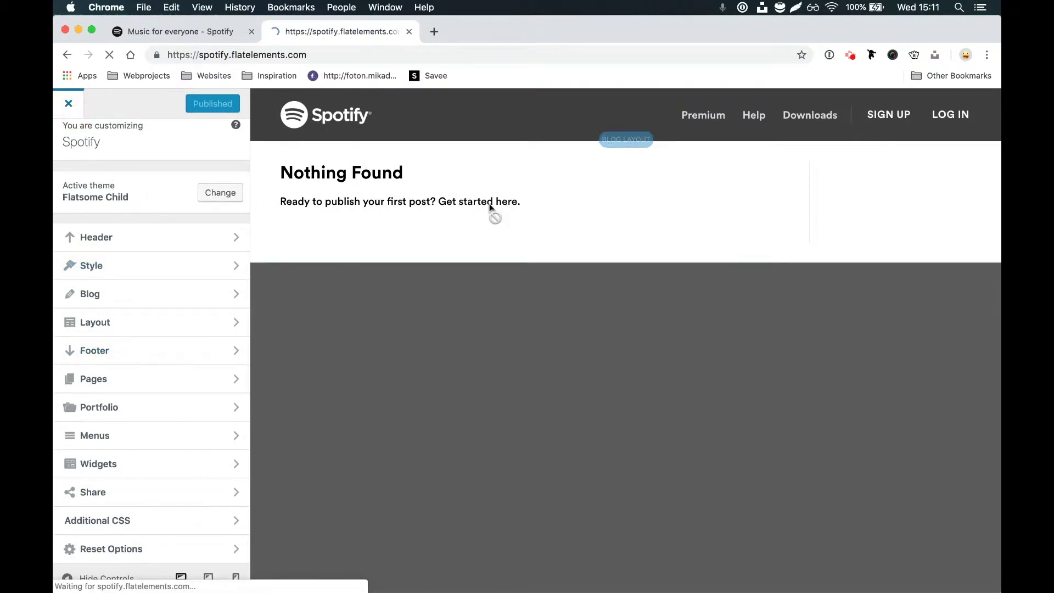
click(212, 31)
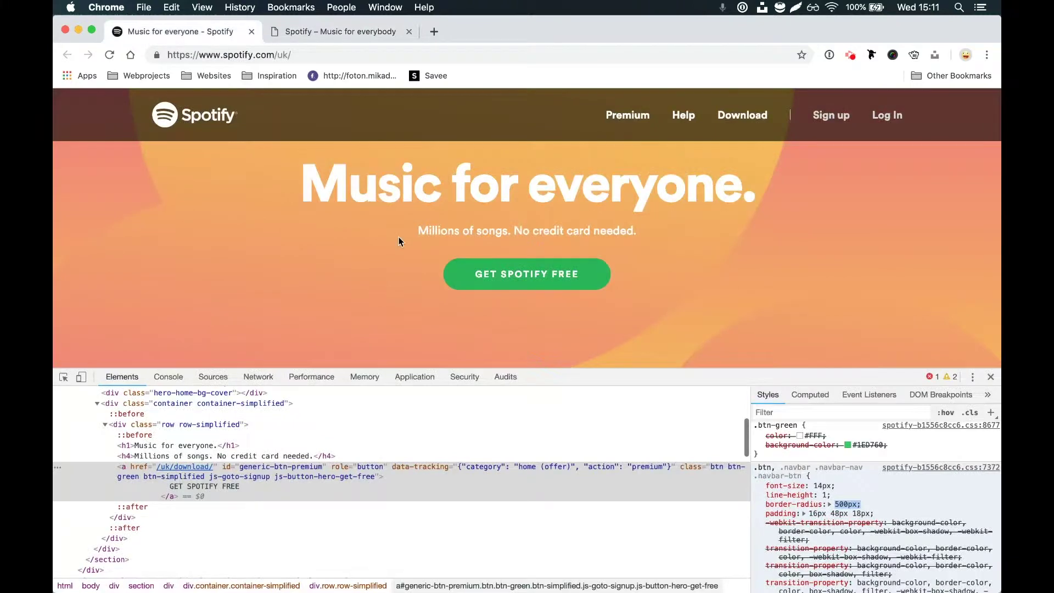
click(991, 376)
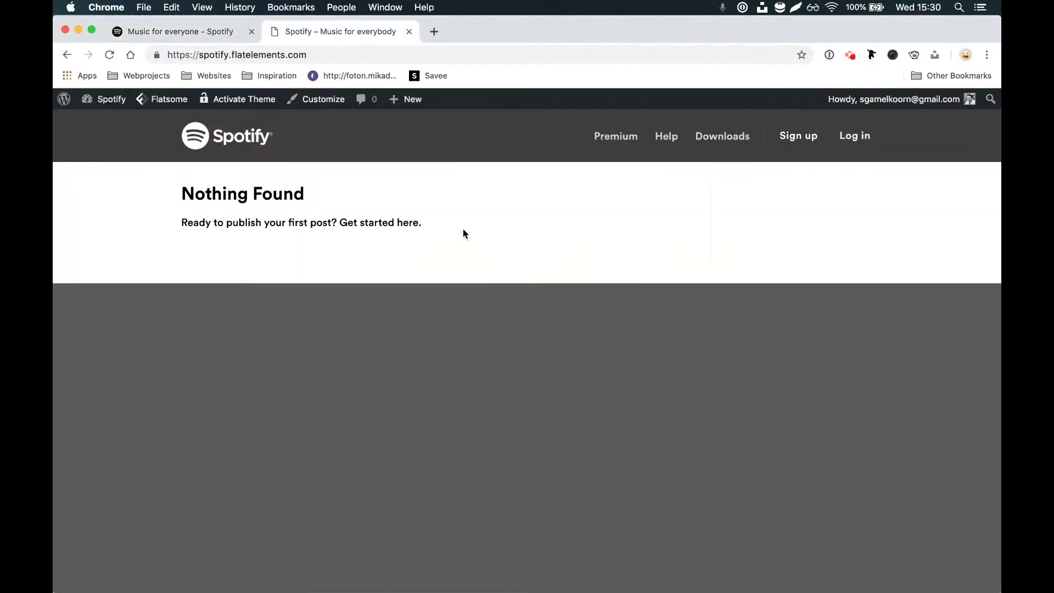
Step: Create a new page titled "Home" in the WordPress admin and publish it
click(63, 109)
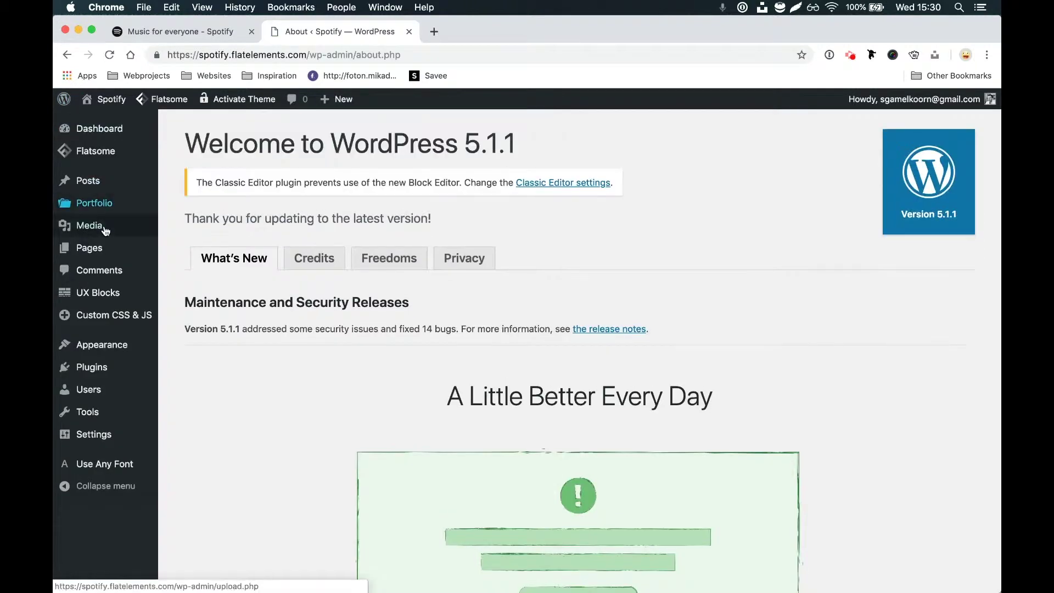
mouse_move(131, 249)
click(183, 268)
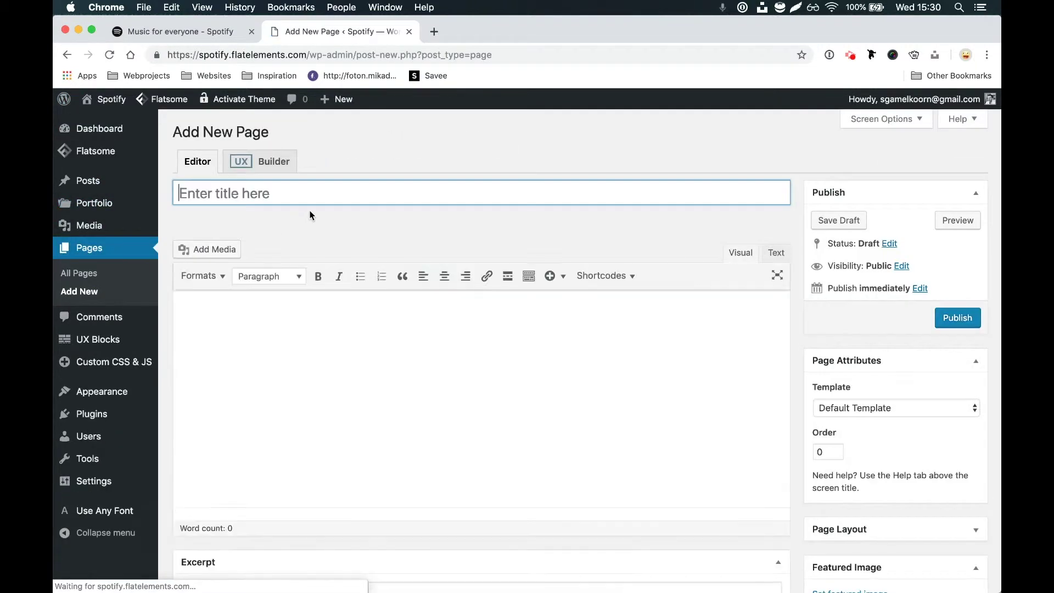
text(Home)
click(956, 326)
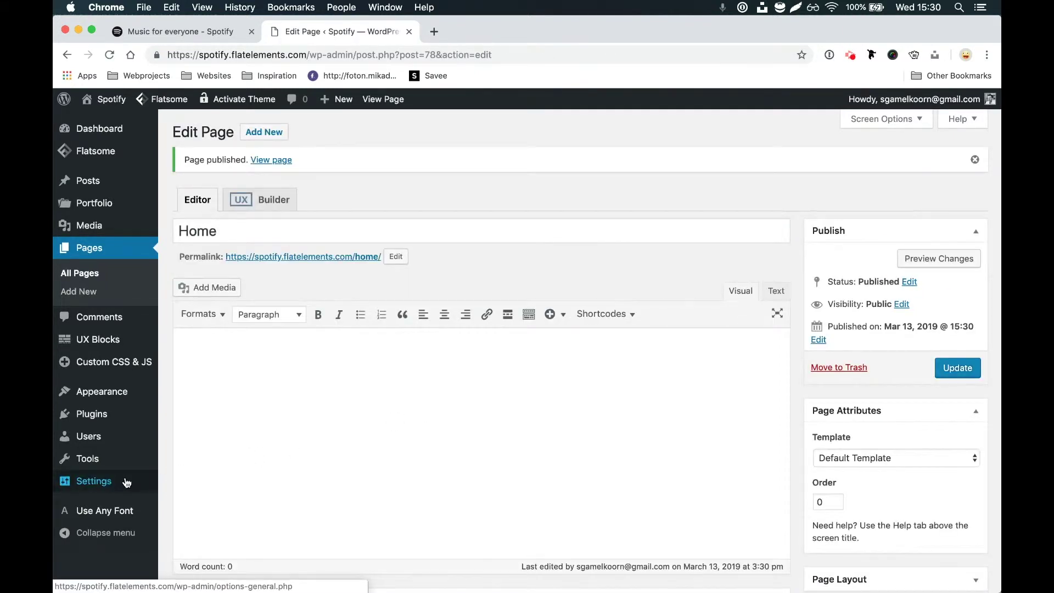
Step: Set the Reading Settings to display a static page with Home as the homepage, and save the changes
mouse_move(155, 479)
click(186, 475)
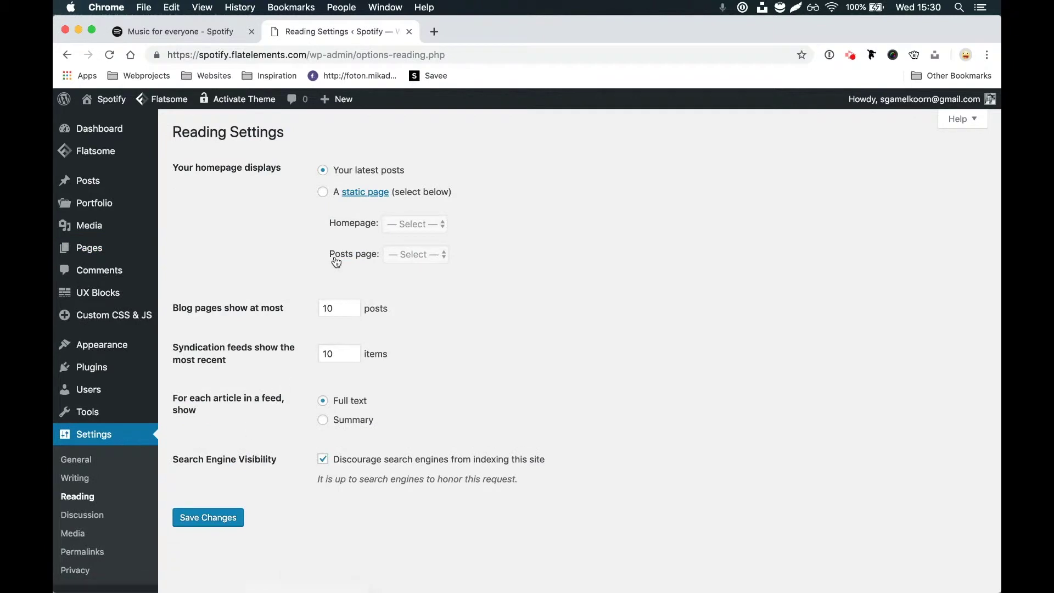
drag(416, 173, 335, 180)
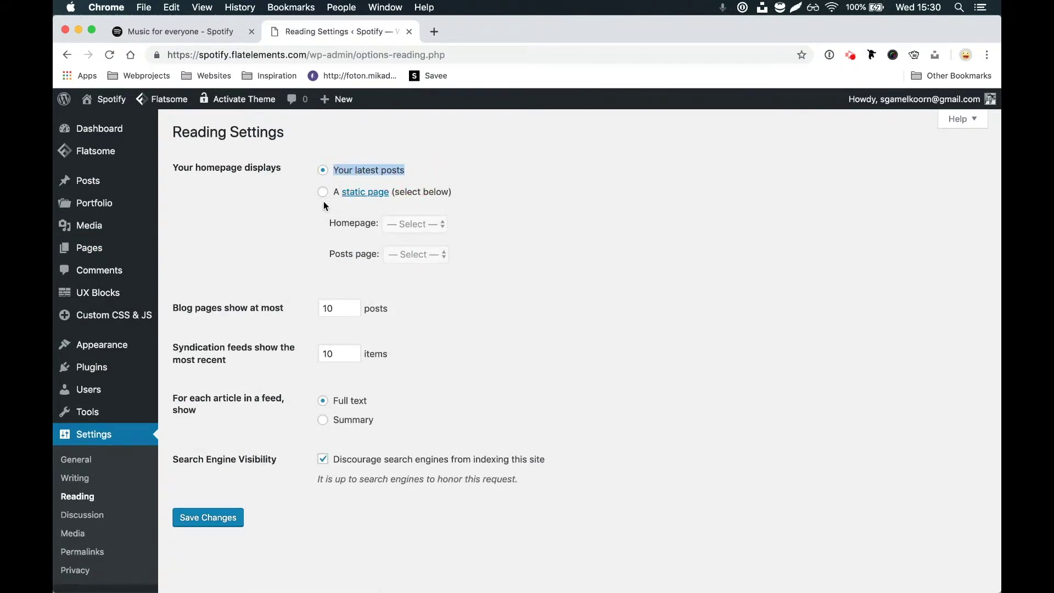
click(322, 192)
click(422, 225)
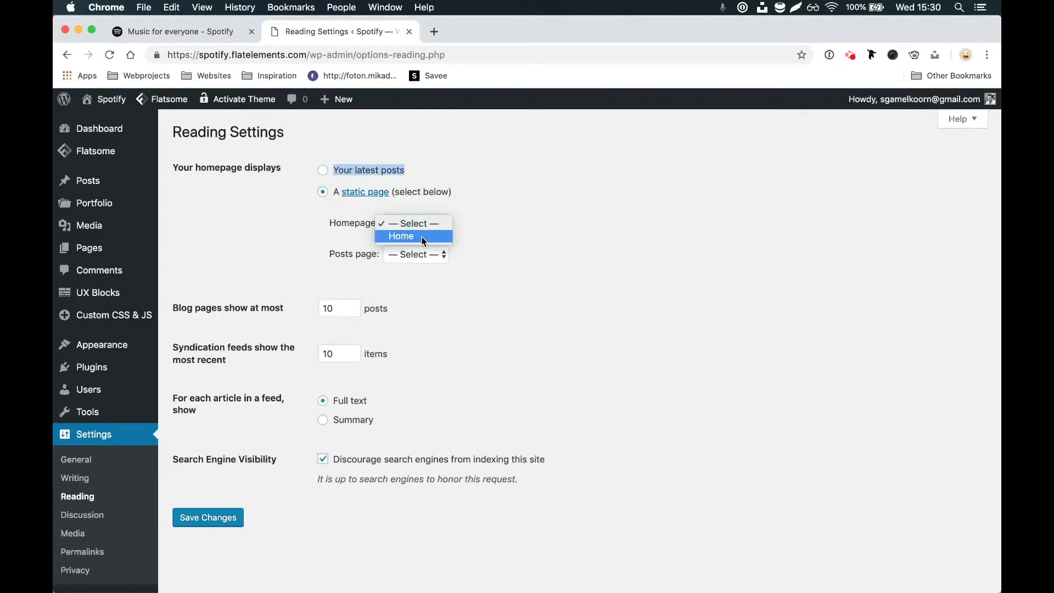
click(421, 236)
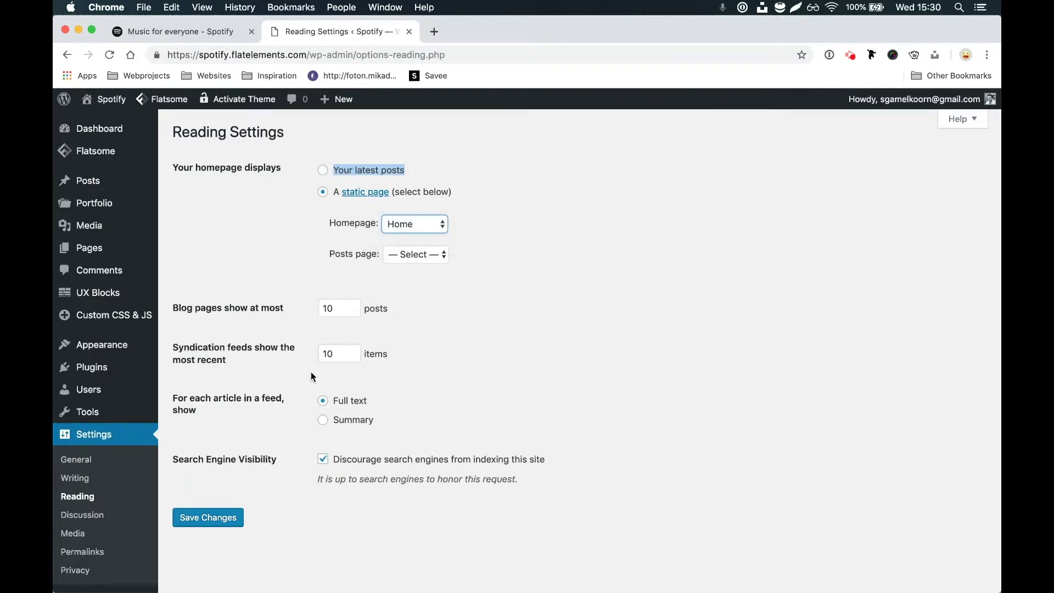
click(225, 523)
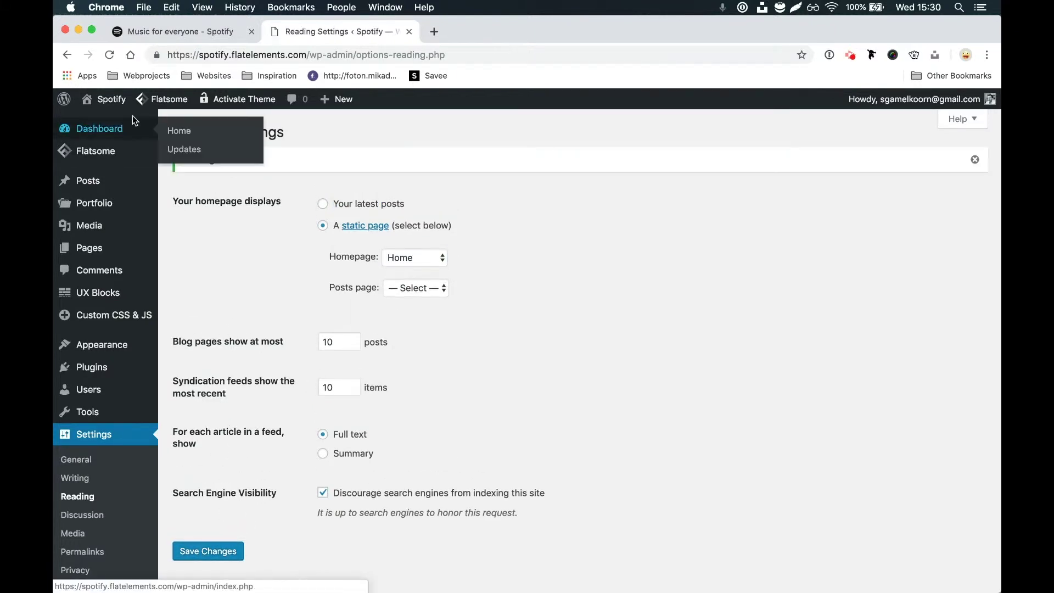
Step: Open the site's Home page in the UX Builder and bring up the original Spotify homepage for reference
click(104, 121)
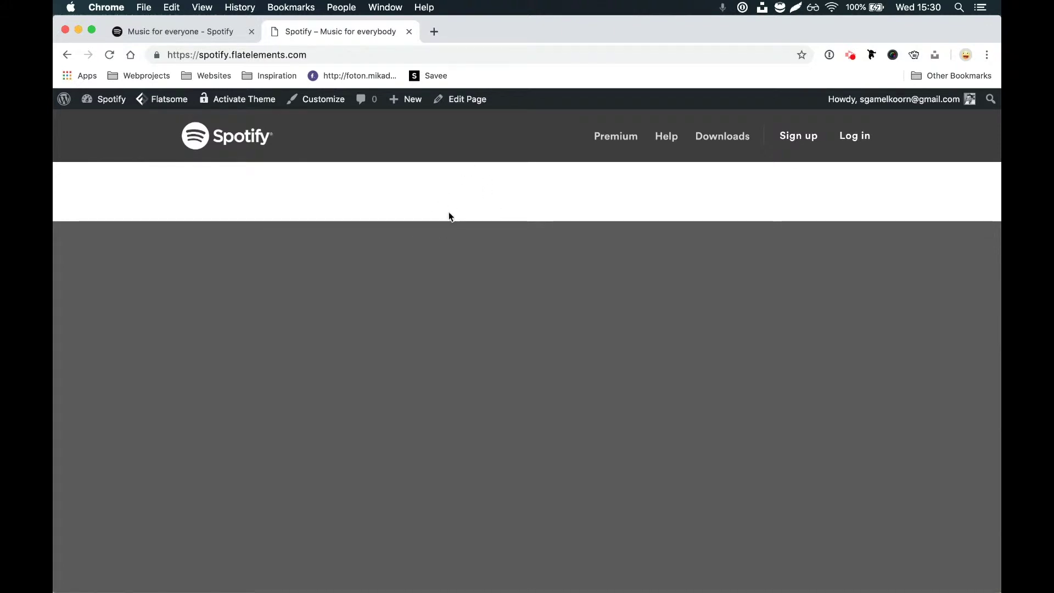
mouse_move(475, 104)
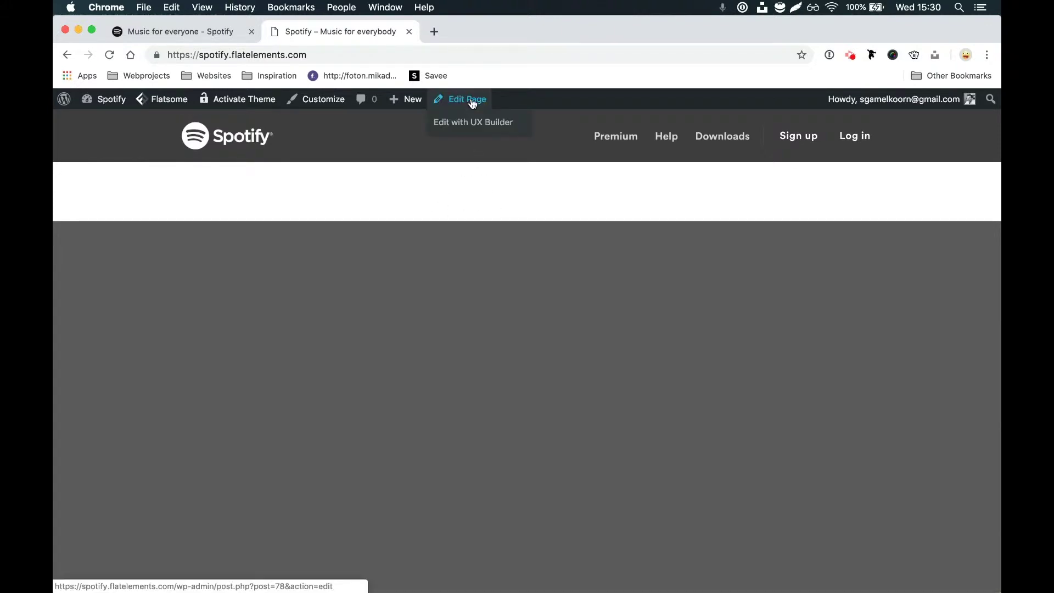
click(473, 122)
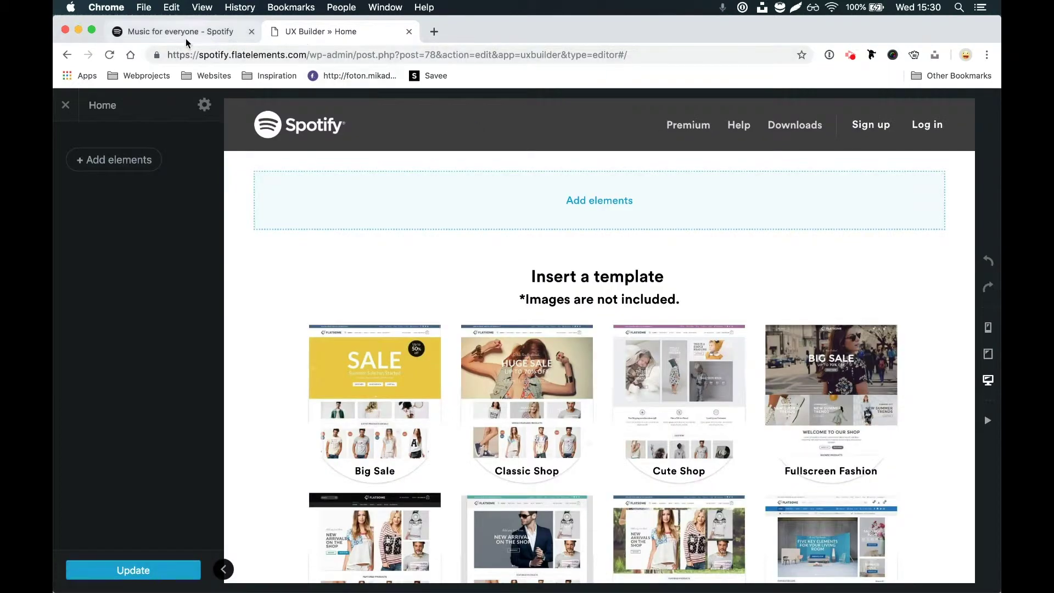
click(187, 36)
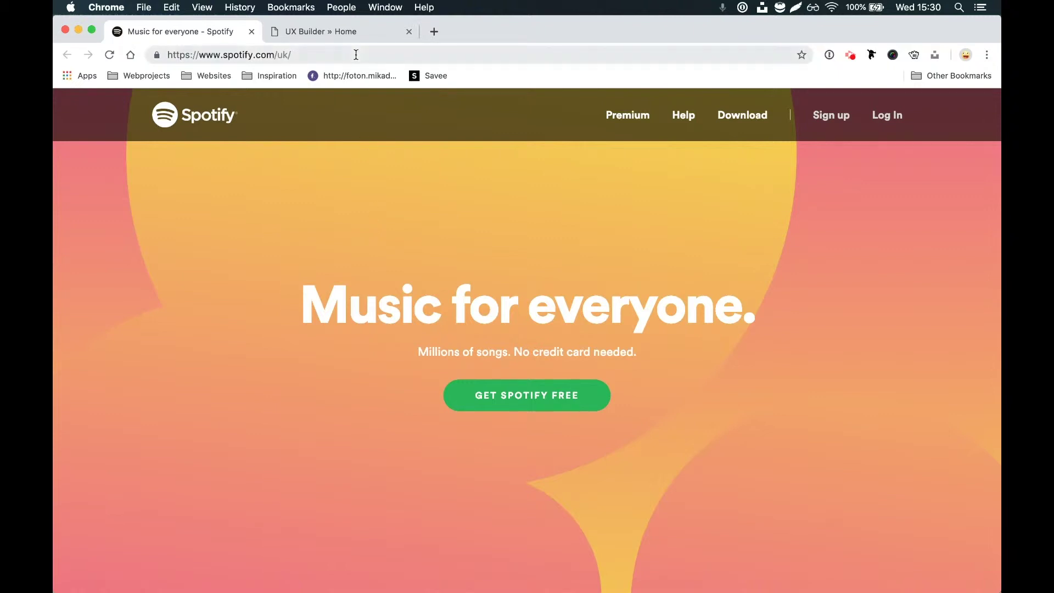
Step: Return to the UX Builder and add a Section element to the Home page, keeping the Default preset
click(354, 36)
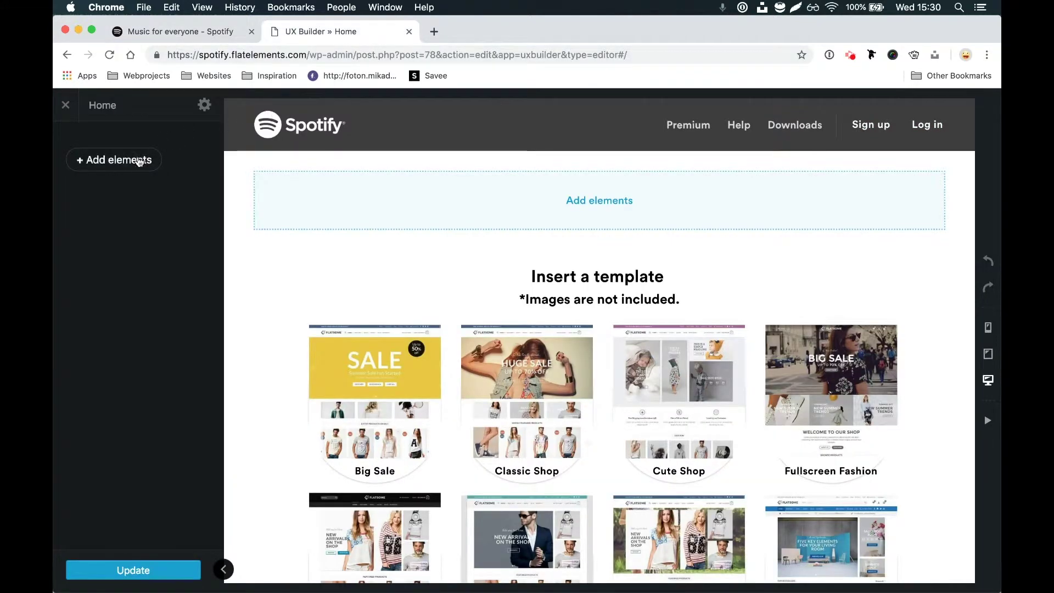
click(111, 164)
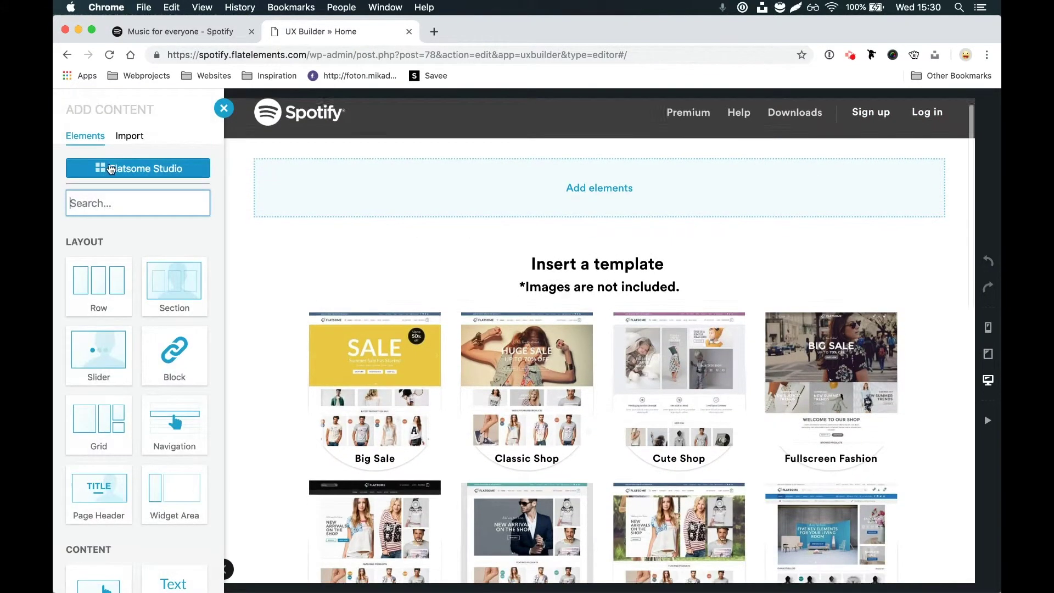
text(sec)
click(98, 286)
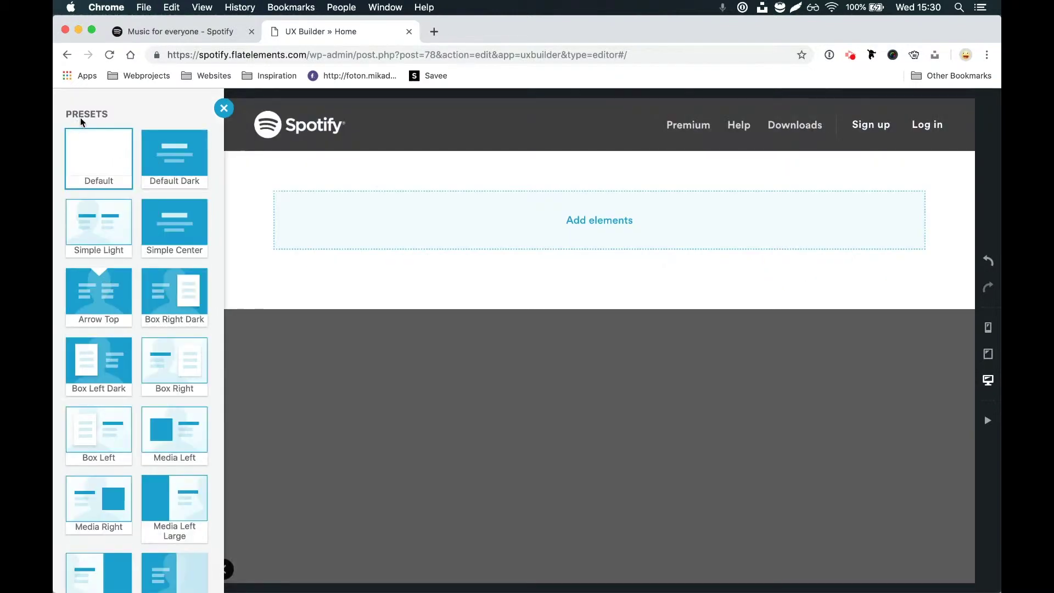
click(224, 109)
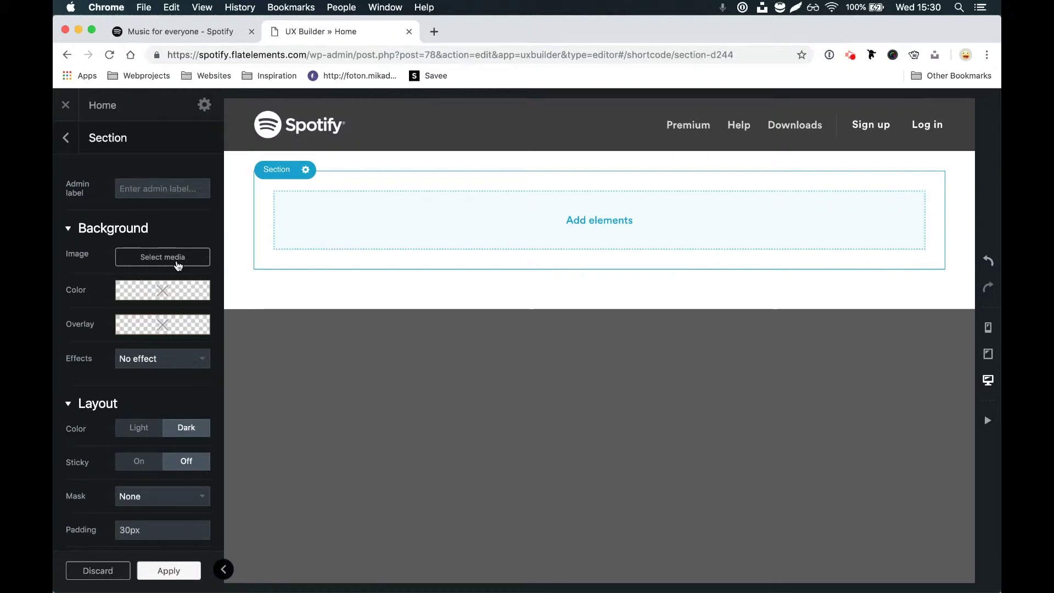
Step: Set the section's background image to spotify-hero-bg.png from the media library, after checking the original Spotify hero
click(210, 36)
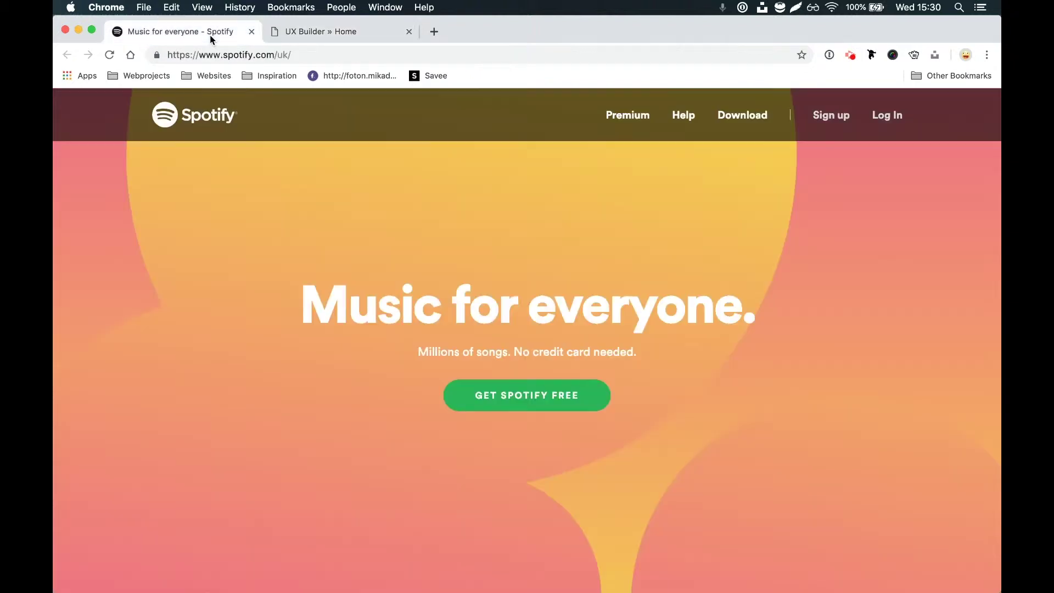
click(327, 33)
click(173, 259)
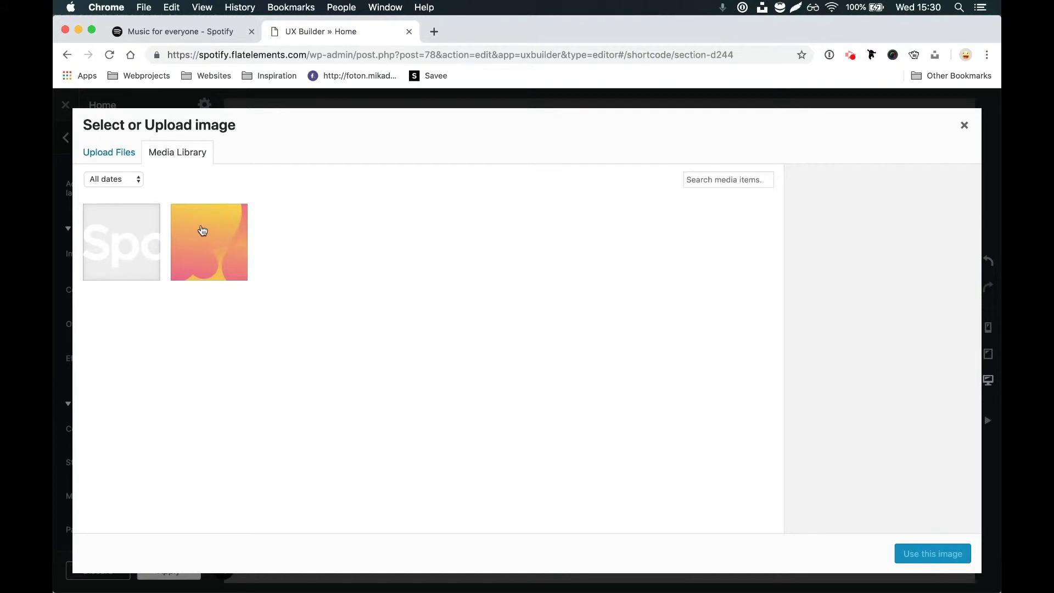
click(210, 235)
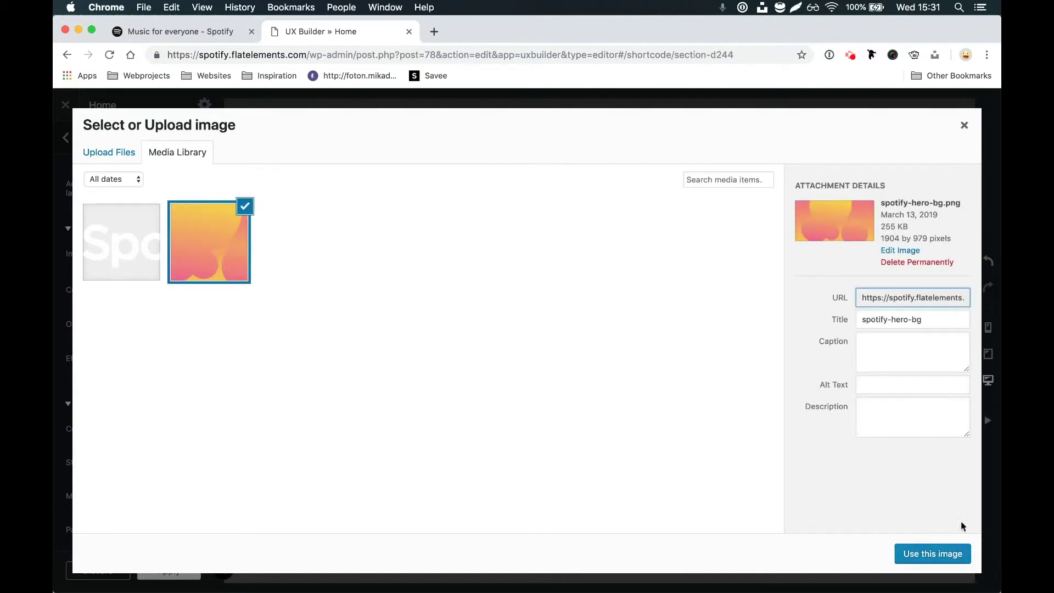
click(945, 553)
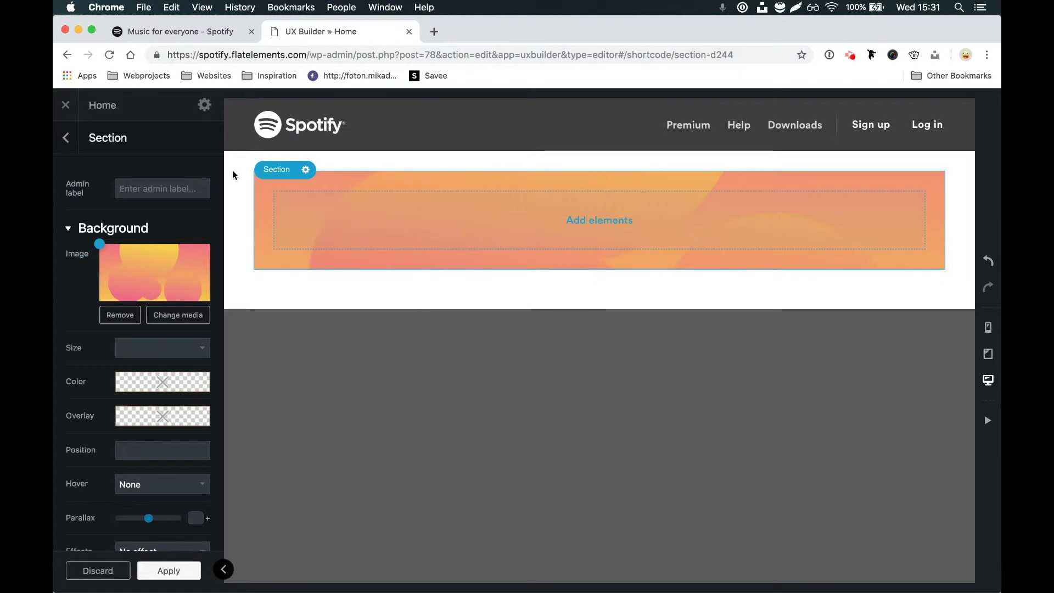
Step: Set the Home page template to "Page - Full Width - Transparent header - Light text" and update the page
click(223, 569)
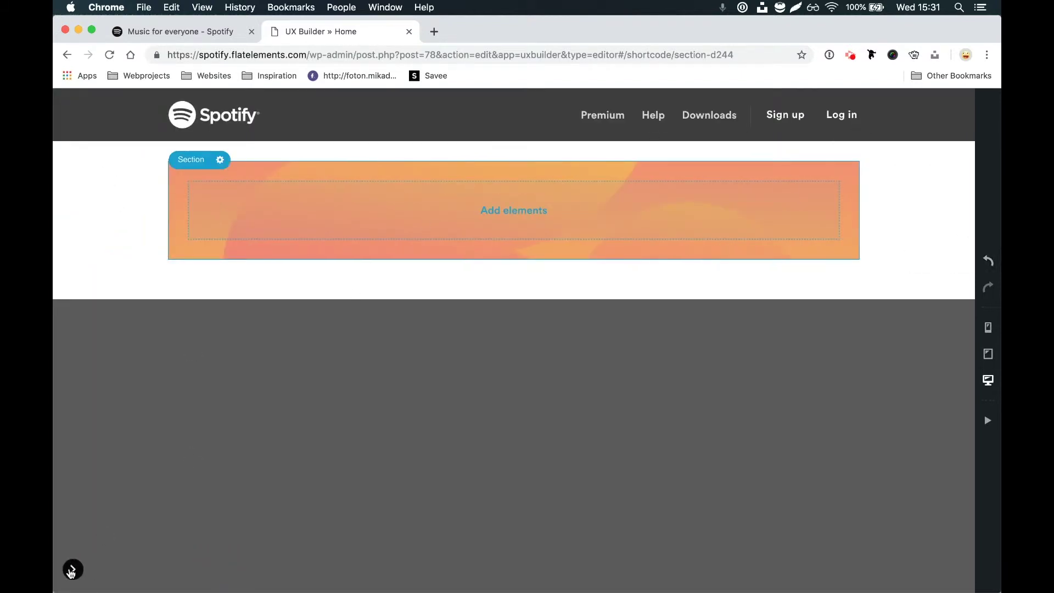
click(71, 571)
click(204, 104)
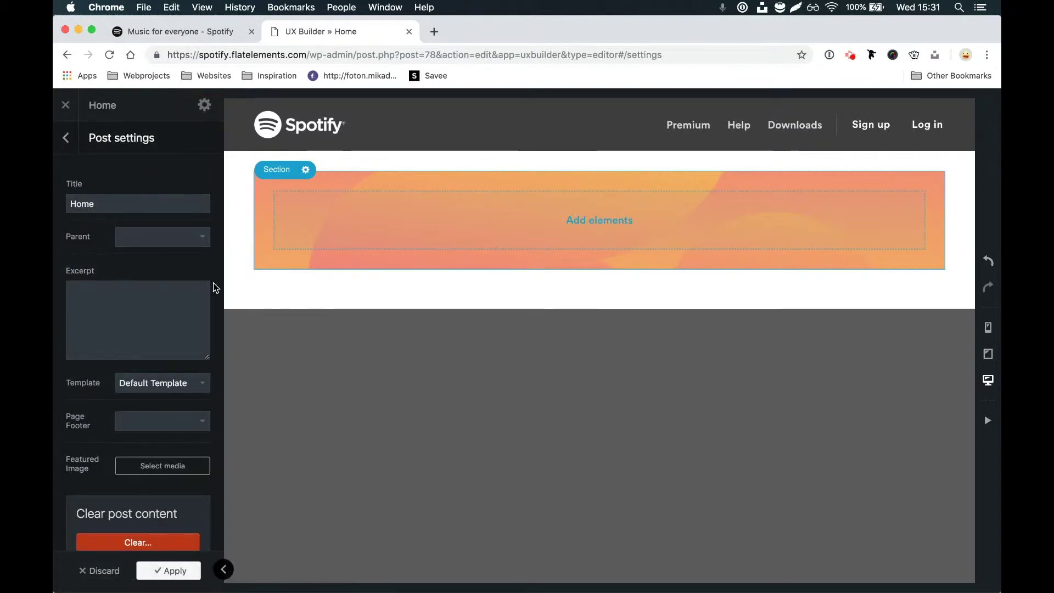
click(126, 383)
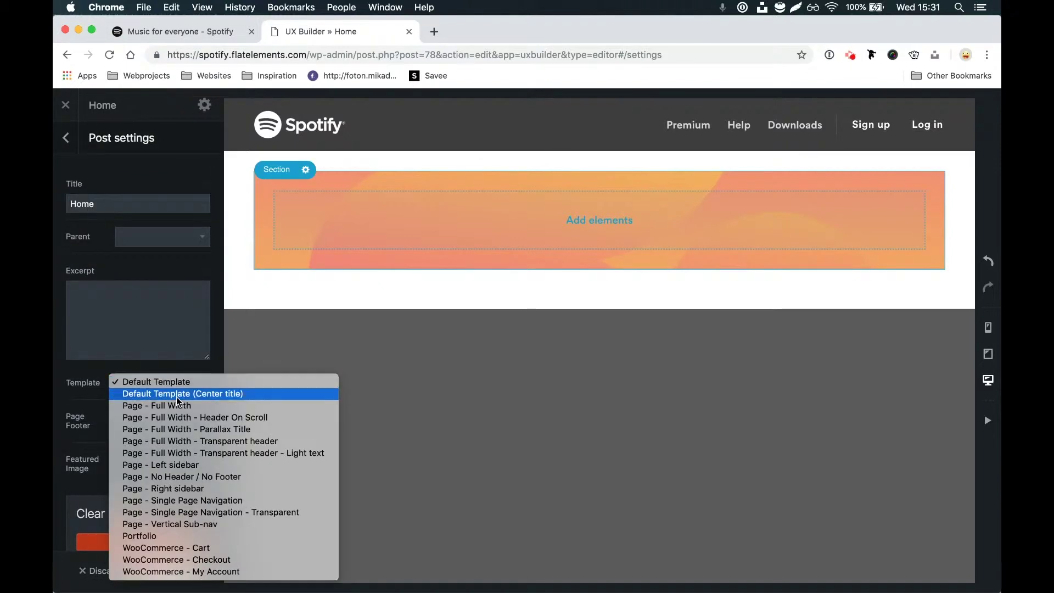
click(281, 453)
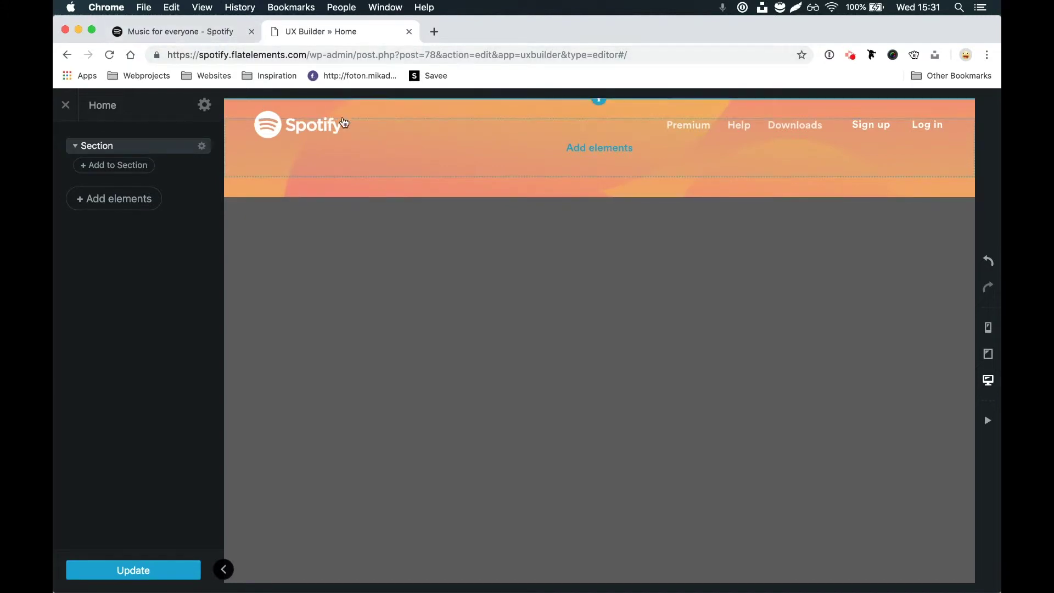
click(155, 570)
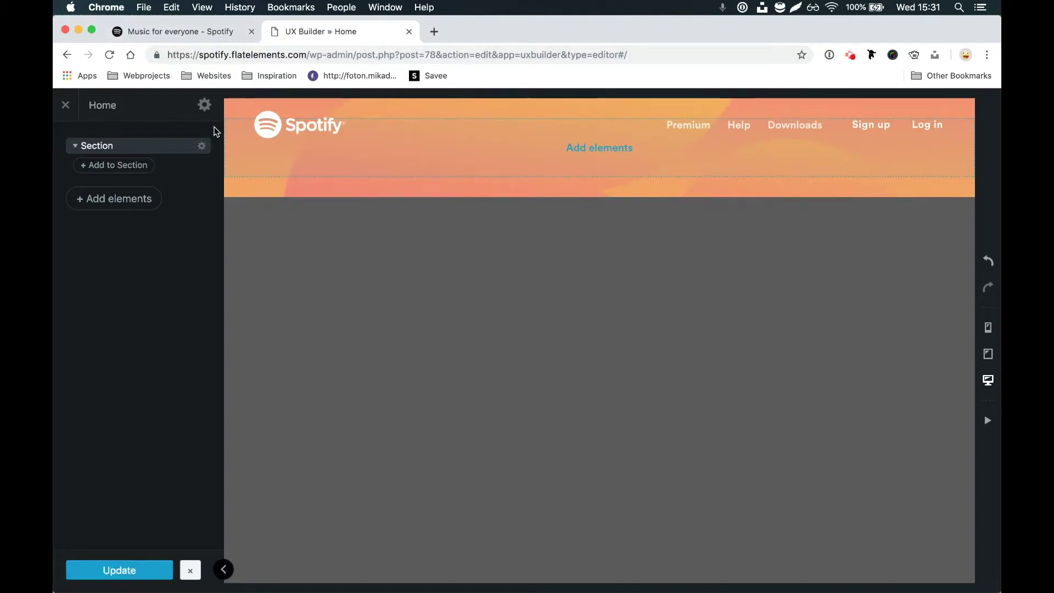
Step: Exit the UX Builder and open the General CSS entry of the custom code in the WordPress admin
click(72, 110)
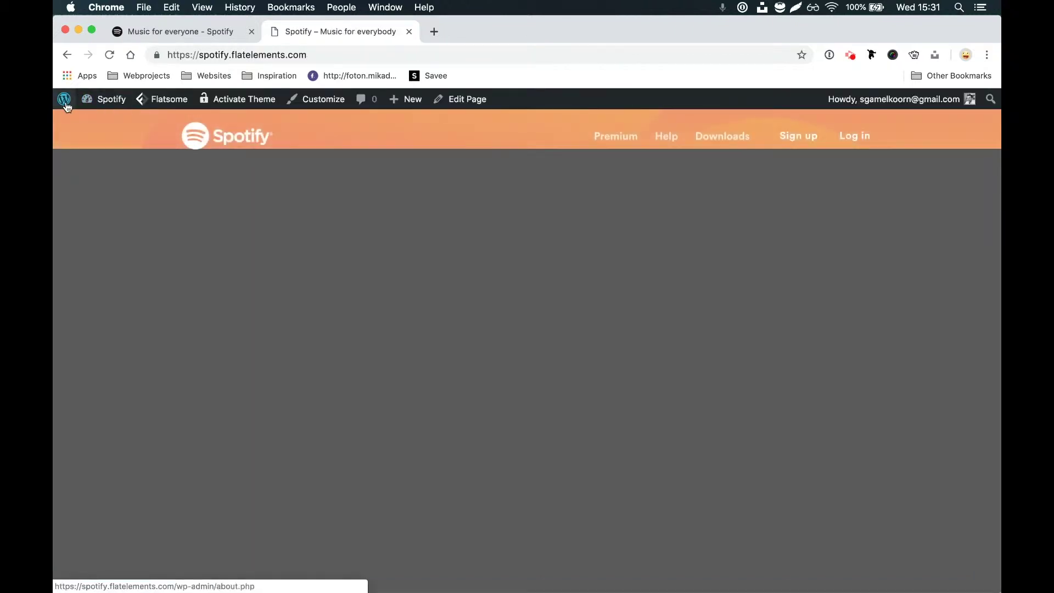
click(80, 120)
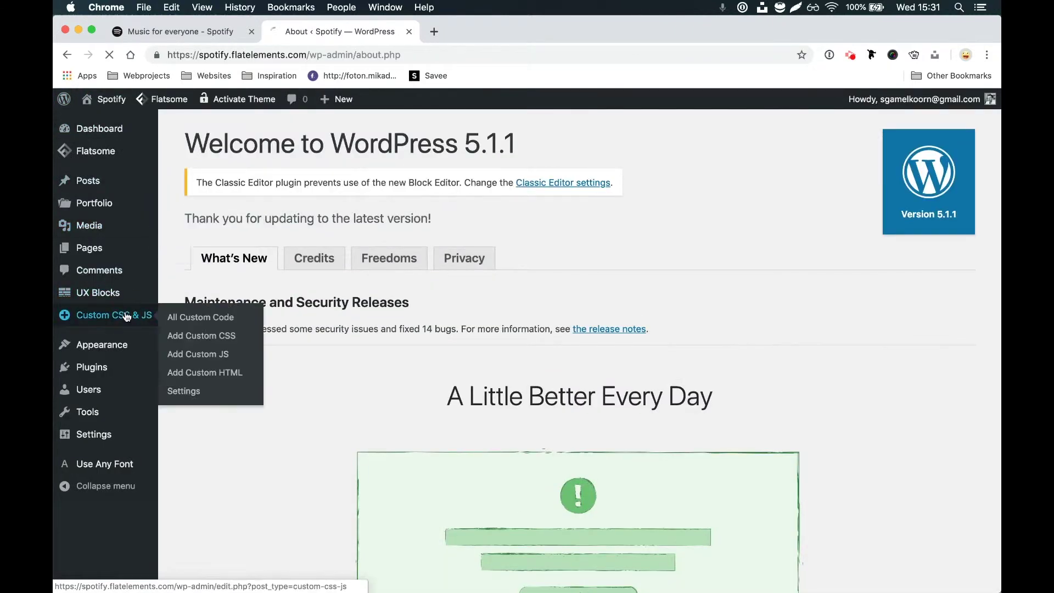
click(126, 315)
click(309, 231)
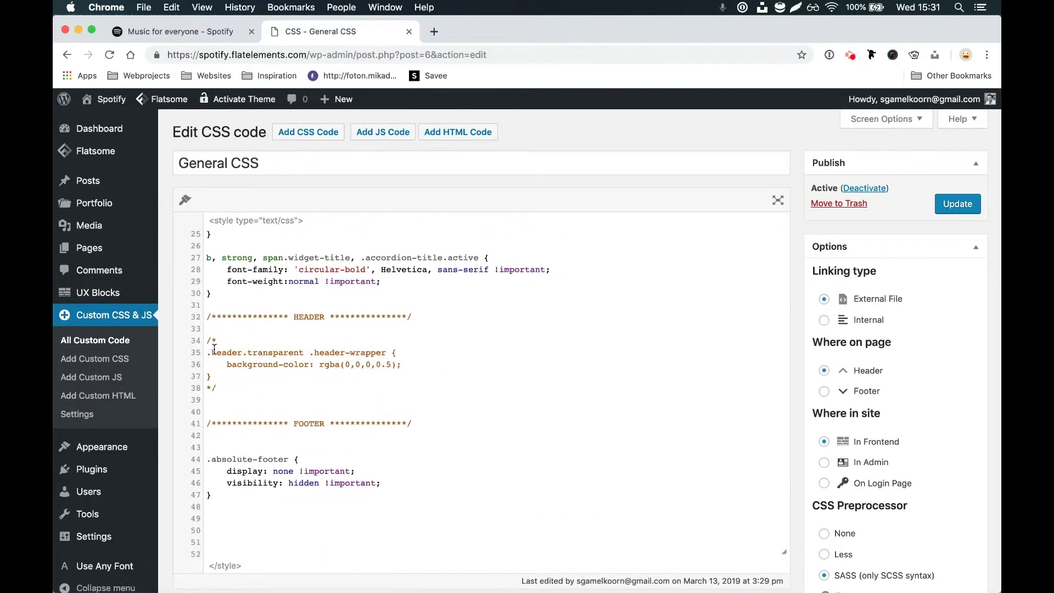
Step: Uncomment the .header.transparent .header-wrapper rule with background-color rgba(0,0,0,0.5) by deleting its opening and closing comment markers
drag(212, 349, 267, 364)
click(247, 354)
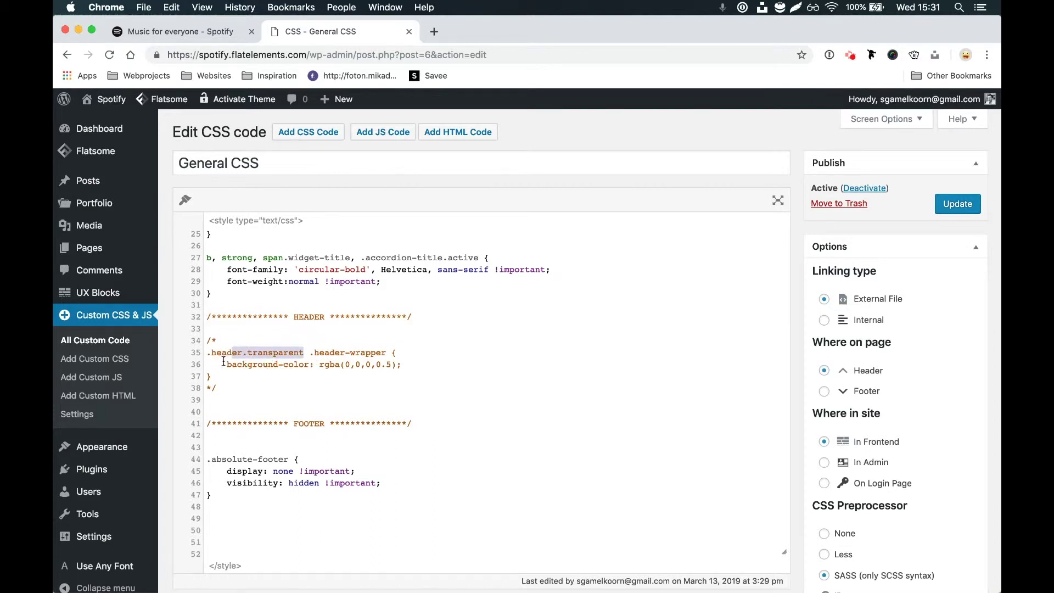
drag(223, 364, 399, 365)
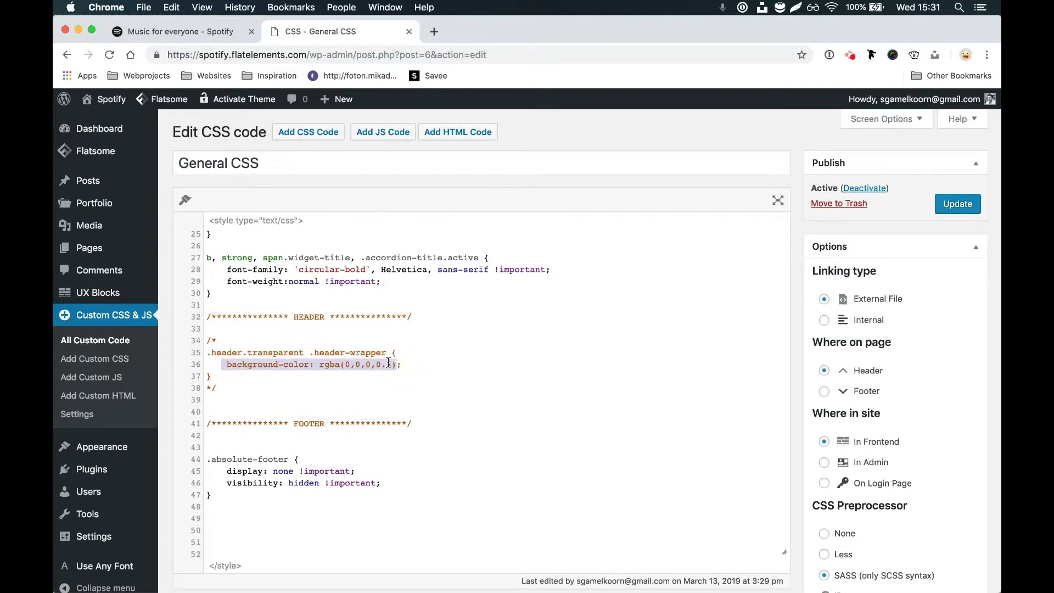
click(387, 363)
double_click(222, 338)
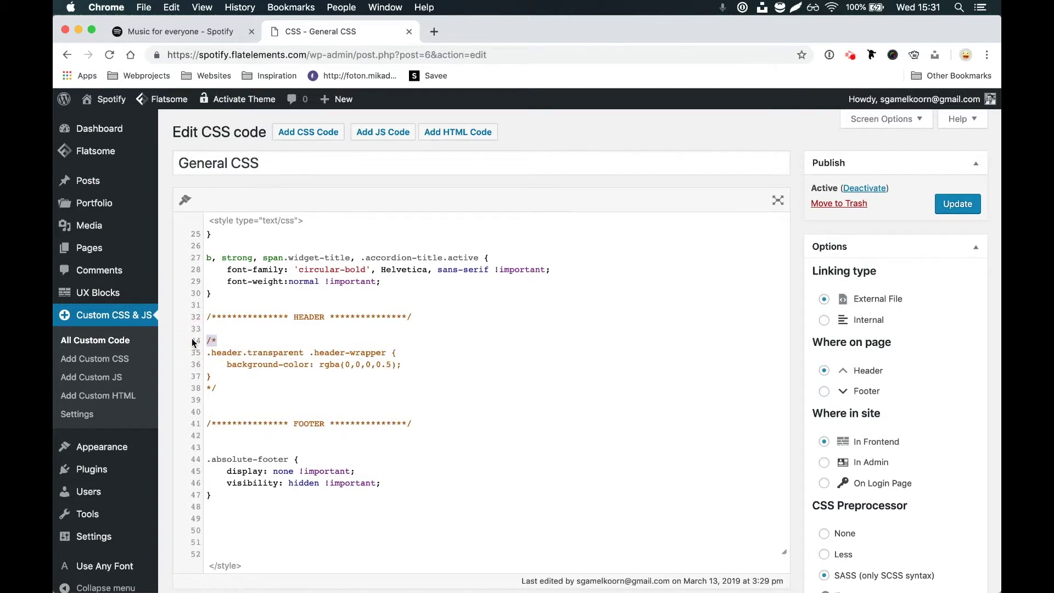
double_click(212, 388)
key(BackSpace)
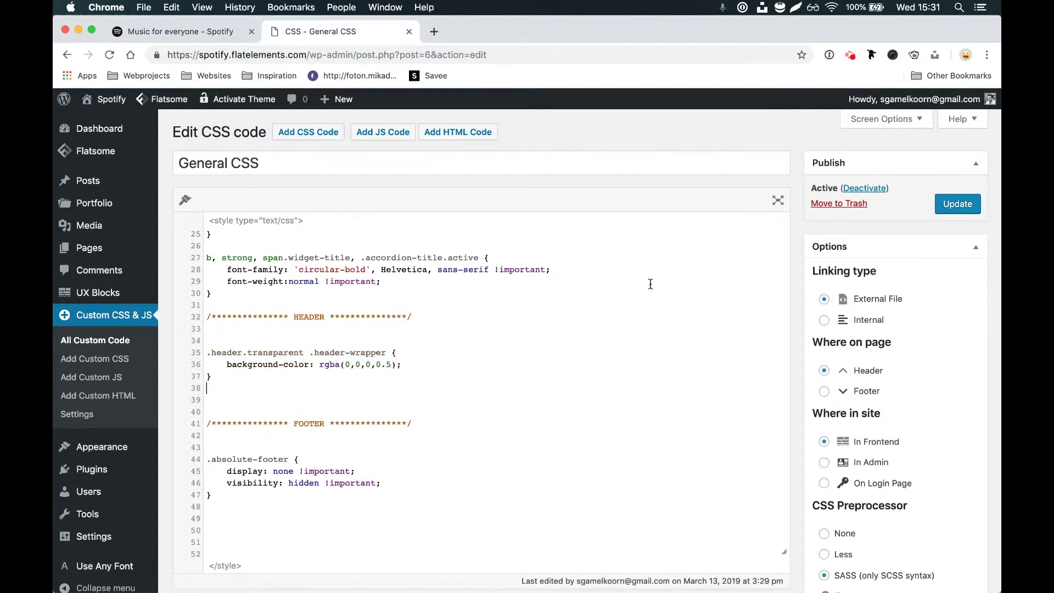
Step: Save the General CSS code, go to the site's front page and open its Home page in UX Builder
click(957, 204)
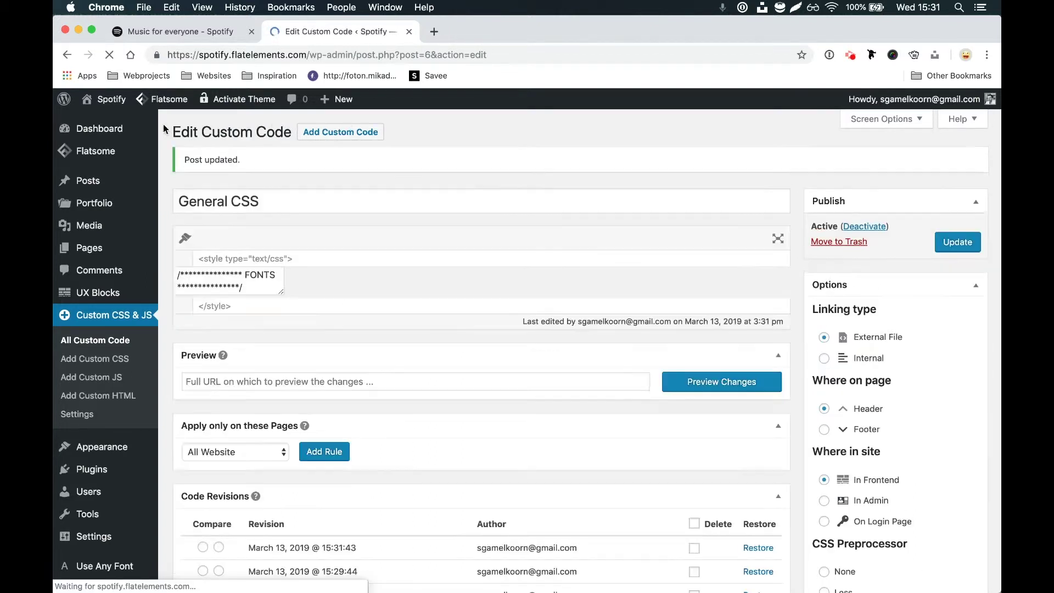
mouse_move(104, 98)
click(100, 123)
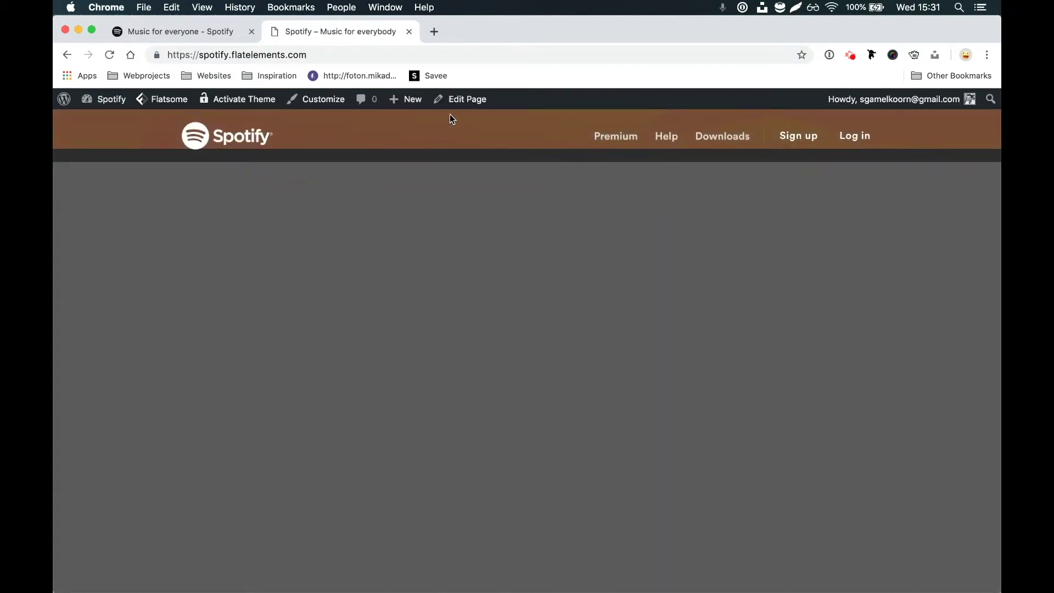
mouse_move(469, 105)
click(470, 124)
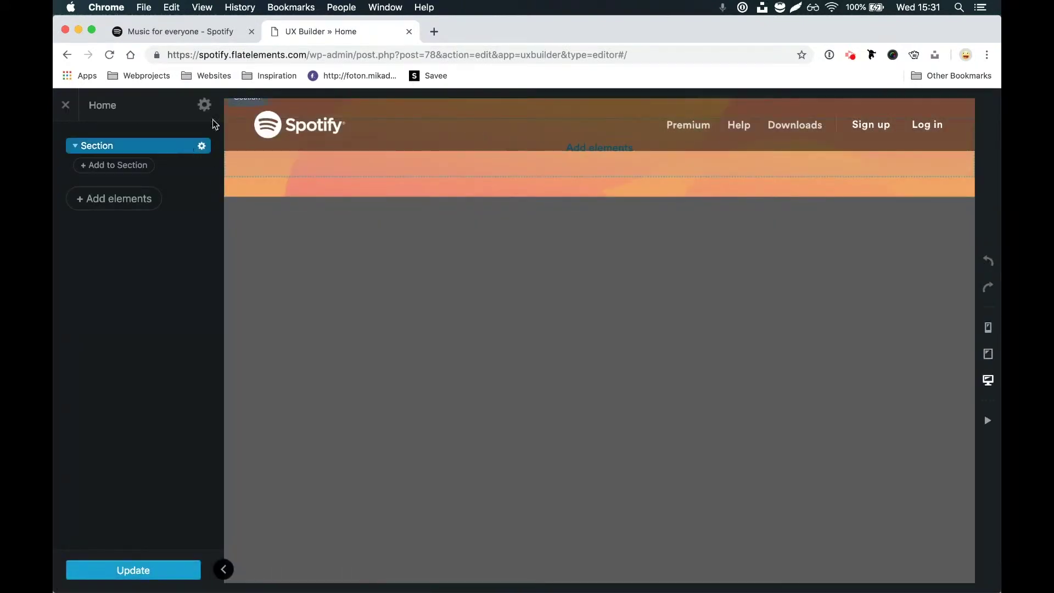
Step: Add a single-column row to the section, skipping the layout presets and checking the original Spotify page for reference
click(182, 31)
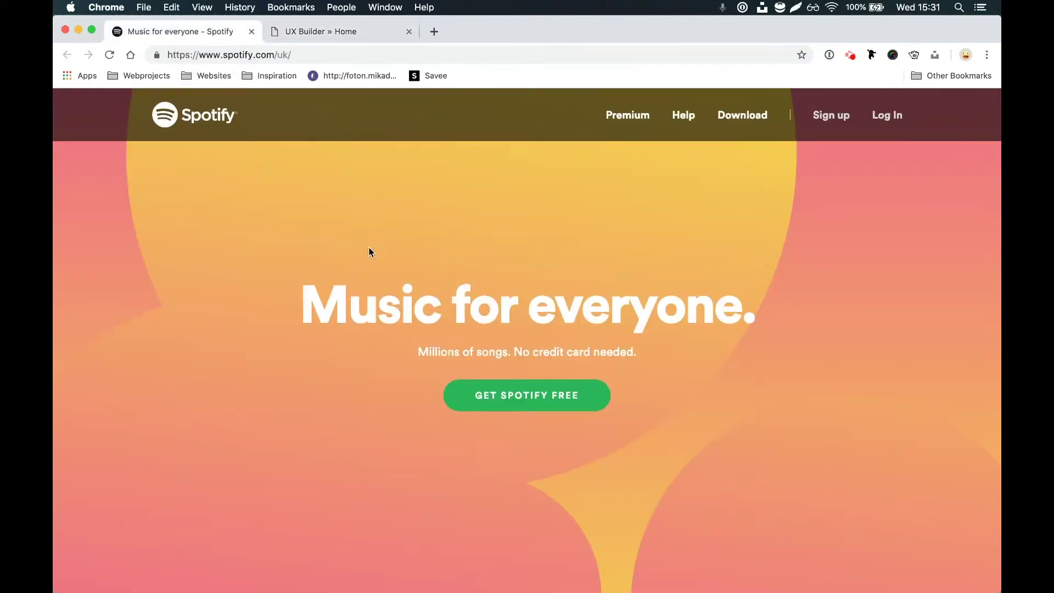
click(311, 31)
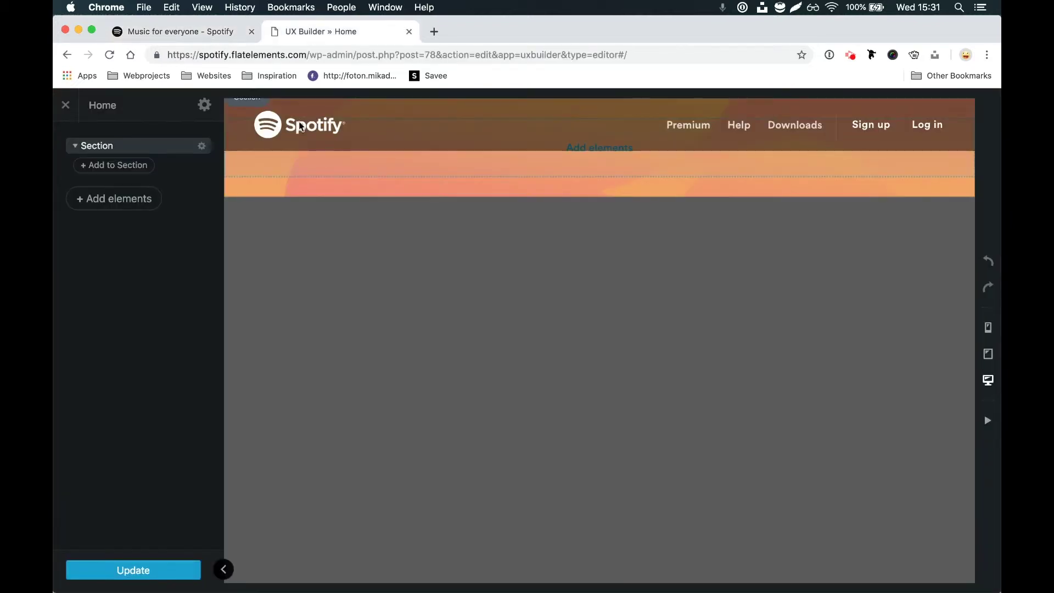
click(141, 166)
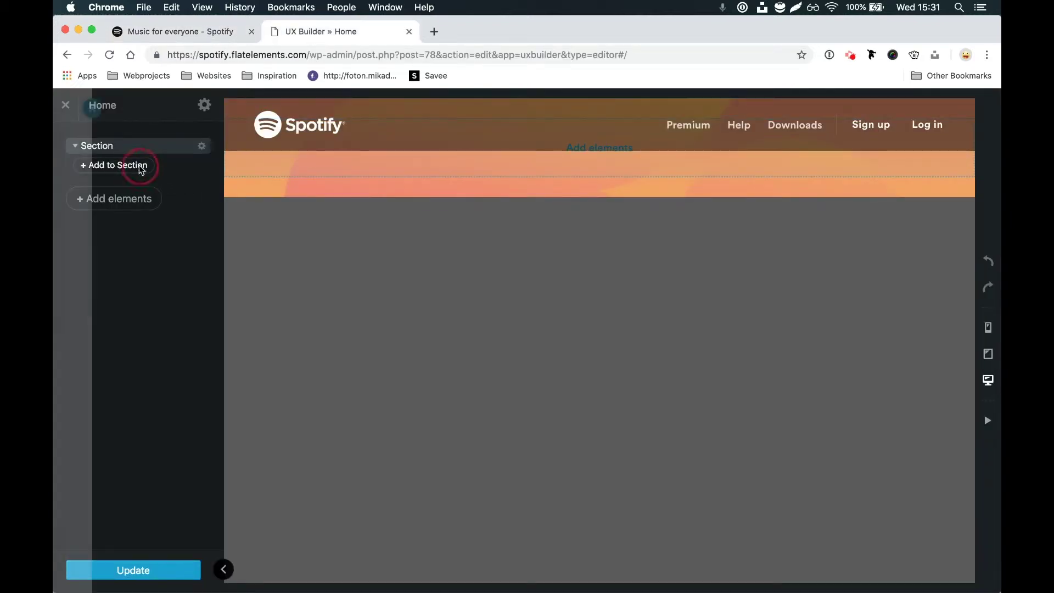
click(111, 260)
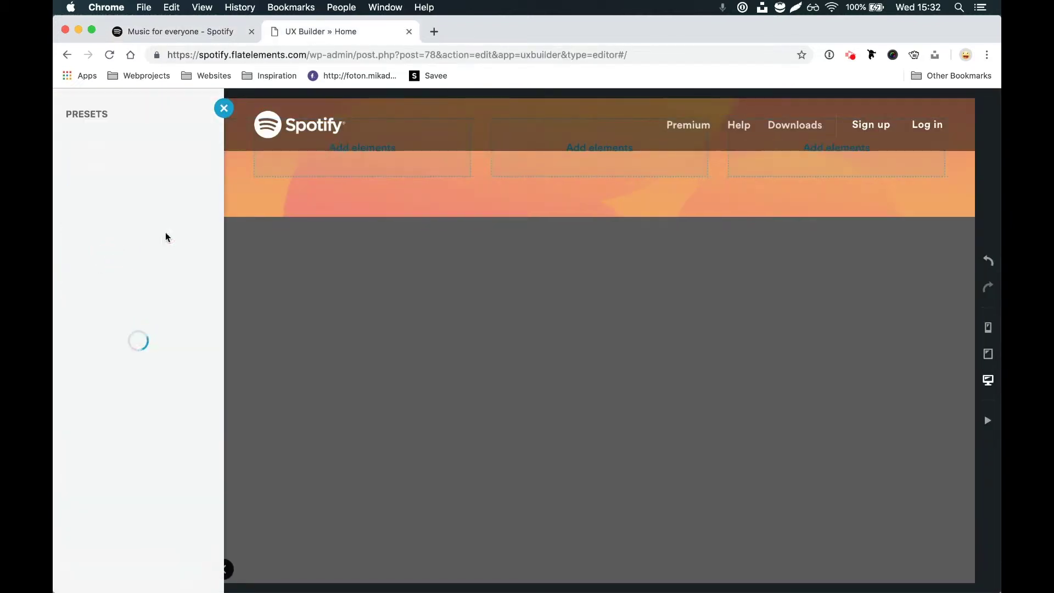
click(224, 109)
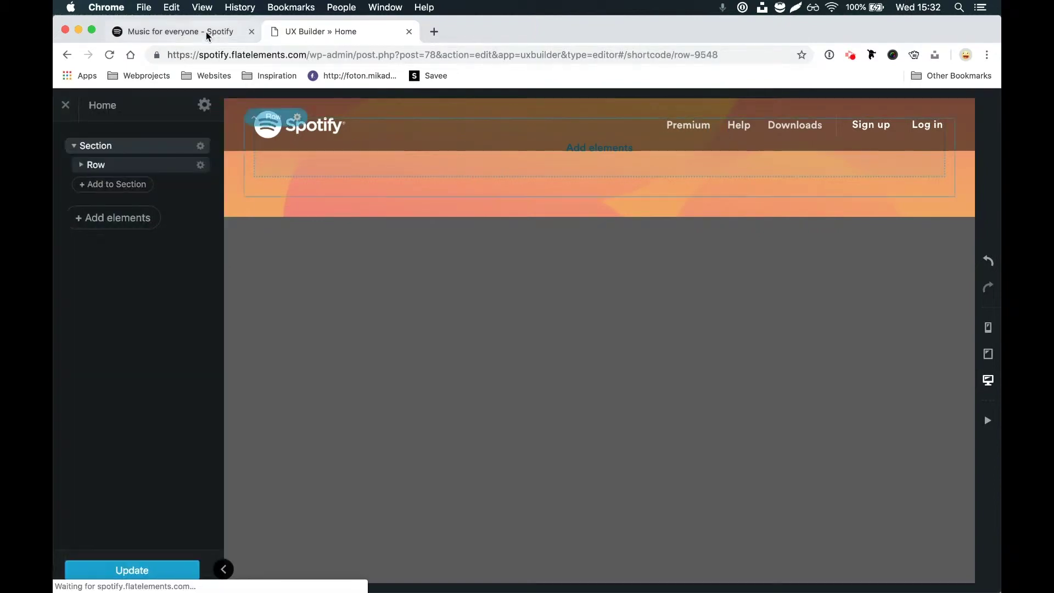
click(206, 32)
click(308, 31)
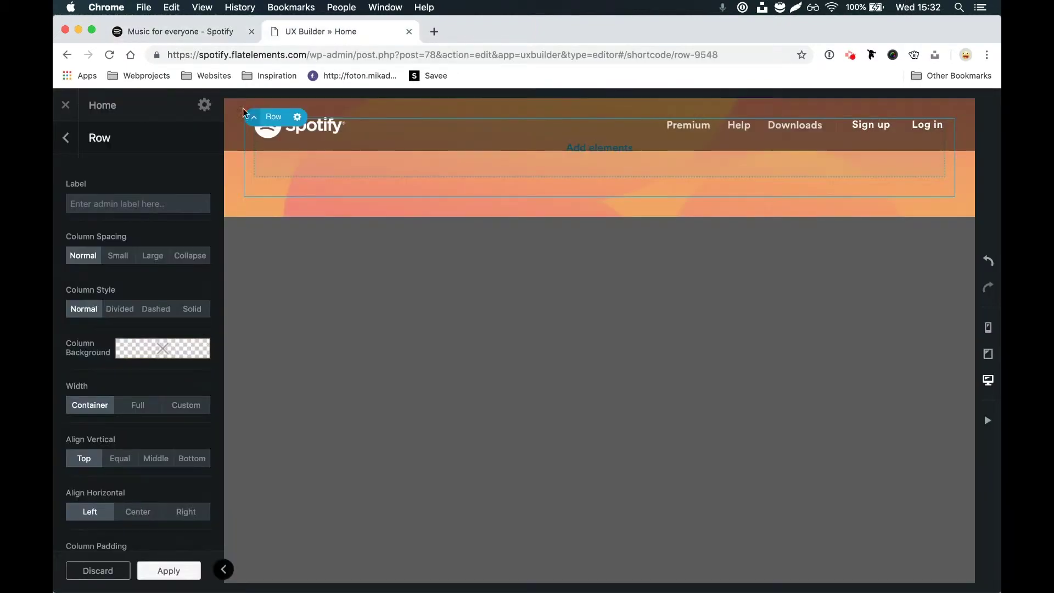
click(67, 139)
Step: Find the Text element and add it to the column inside the row
click(82, 165)
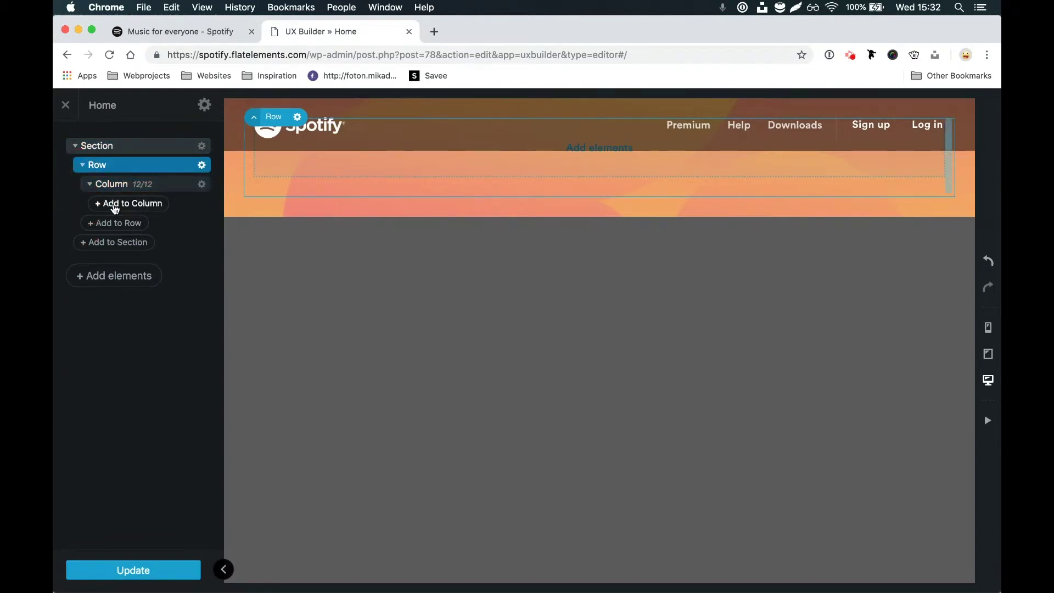
click(115, 208)
text(y)
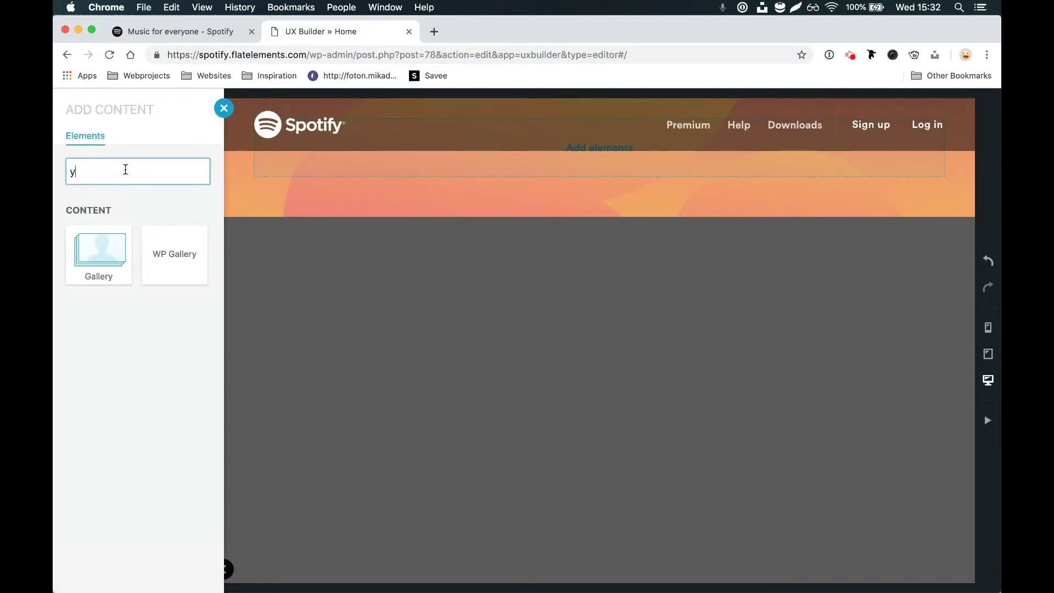
key(BackSpace)
text(te)
click(113, 240)
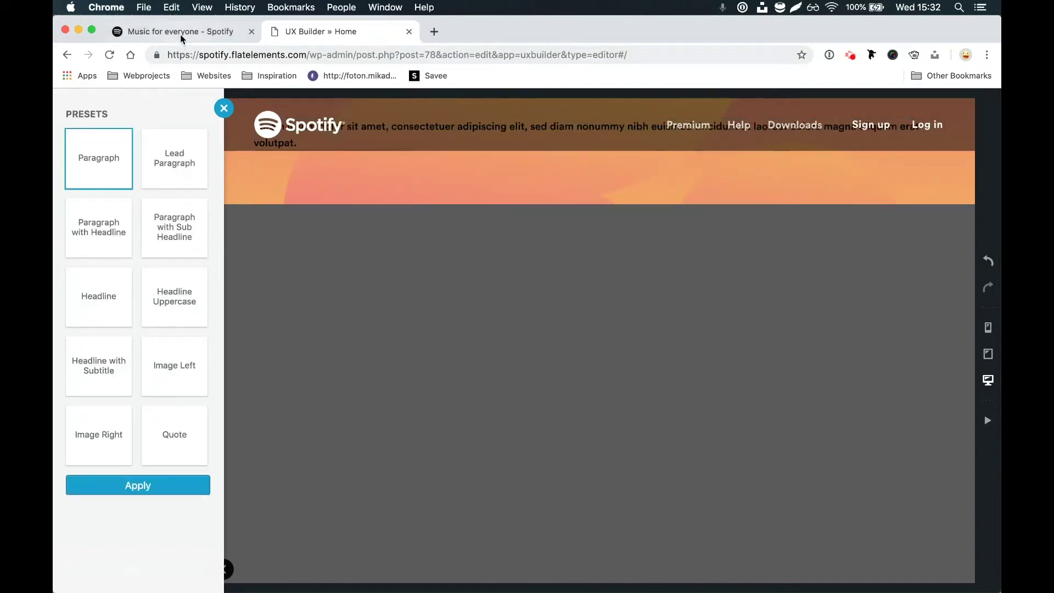
Step: Apply the Headline preset to the text element and replace its h2 text with "Music for everyone." copied from the Spotify page
click(180, 31)
drag(775, 305, 273, 316)
key(super+c)
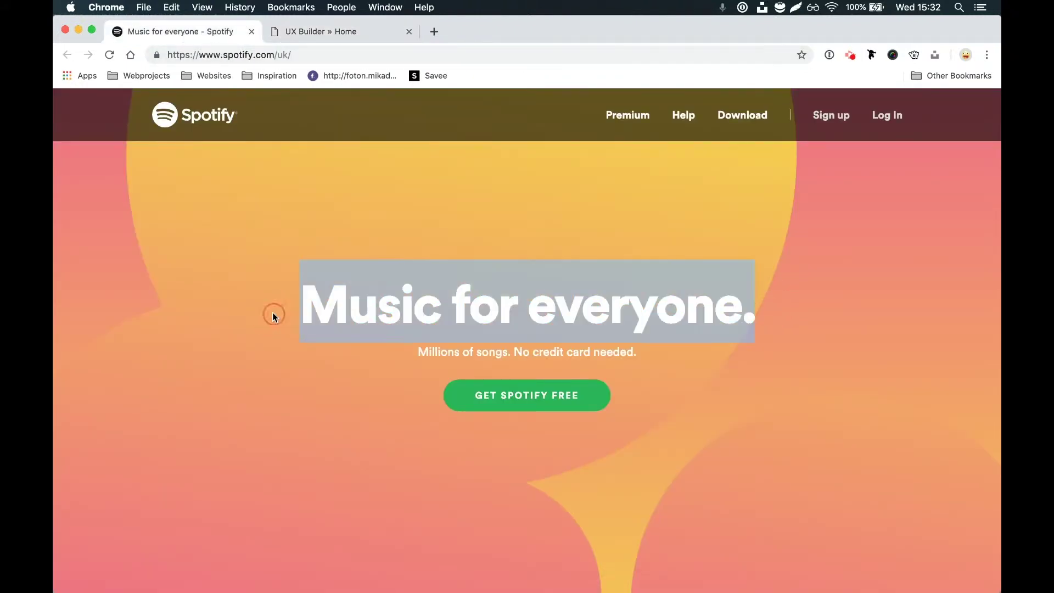
click(322, 31)
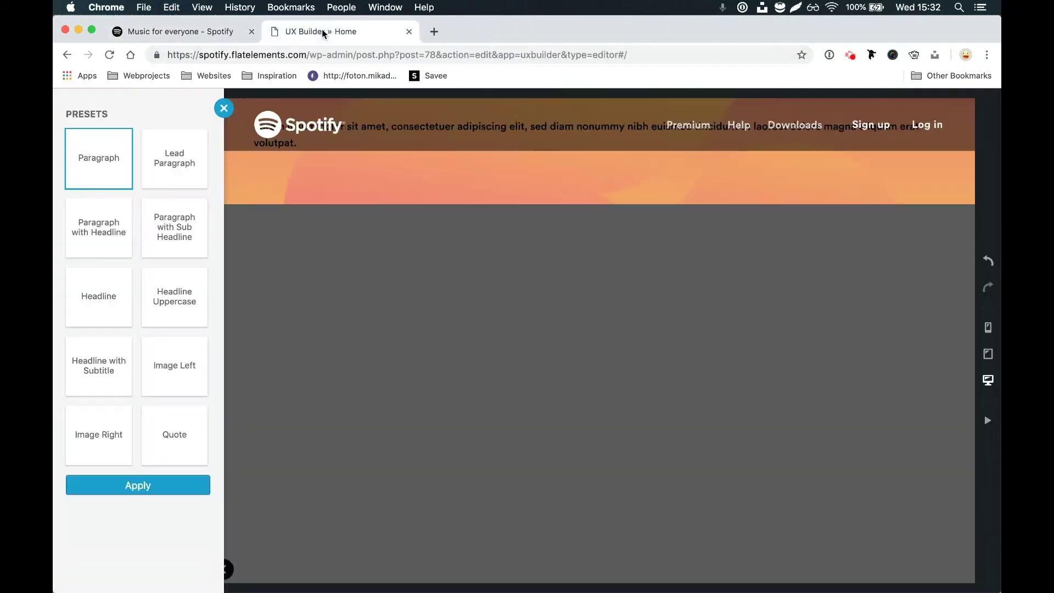
click(109, 306)
click(142, 489)
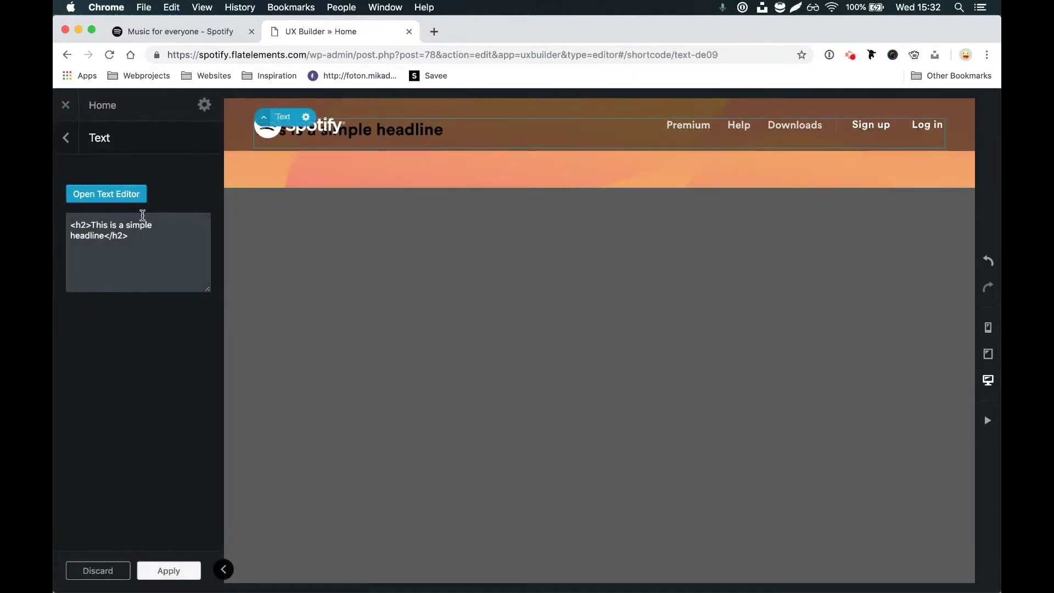
drag(99, 232, 99, 235)
key(super+v)
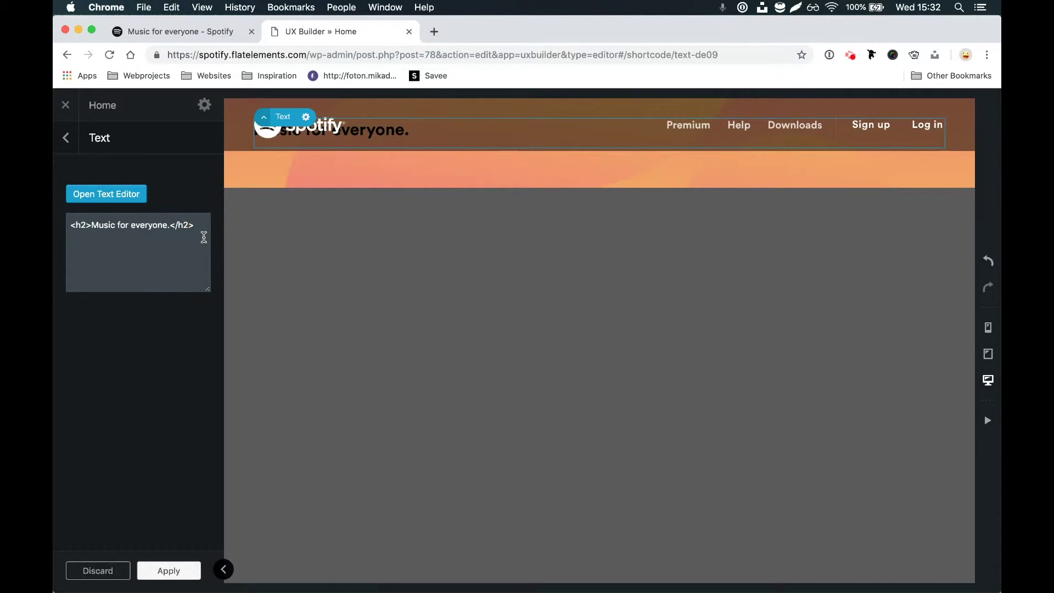
Step: Add an h4 line reading "Millions of songs. No credit card needed." below the headline, copied from the Spotify page, and apply it
text(<h4>)
click(228, 42)
drag(414, 341, 668, 349)
click(312, 27)
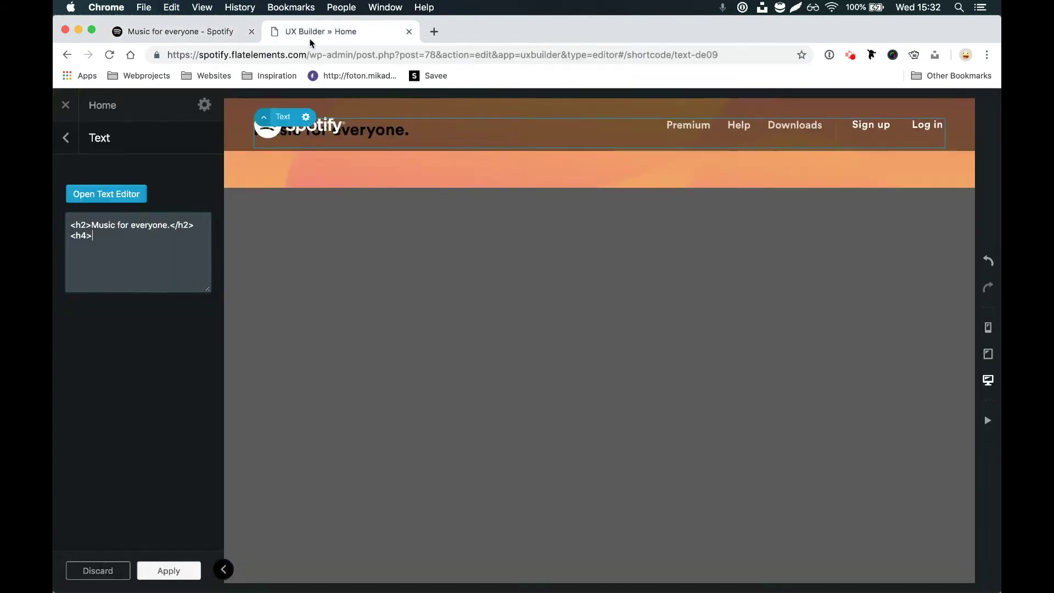
text(Millions of songs. No credit card needed.)
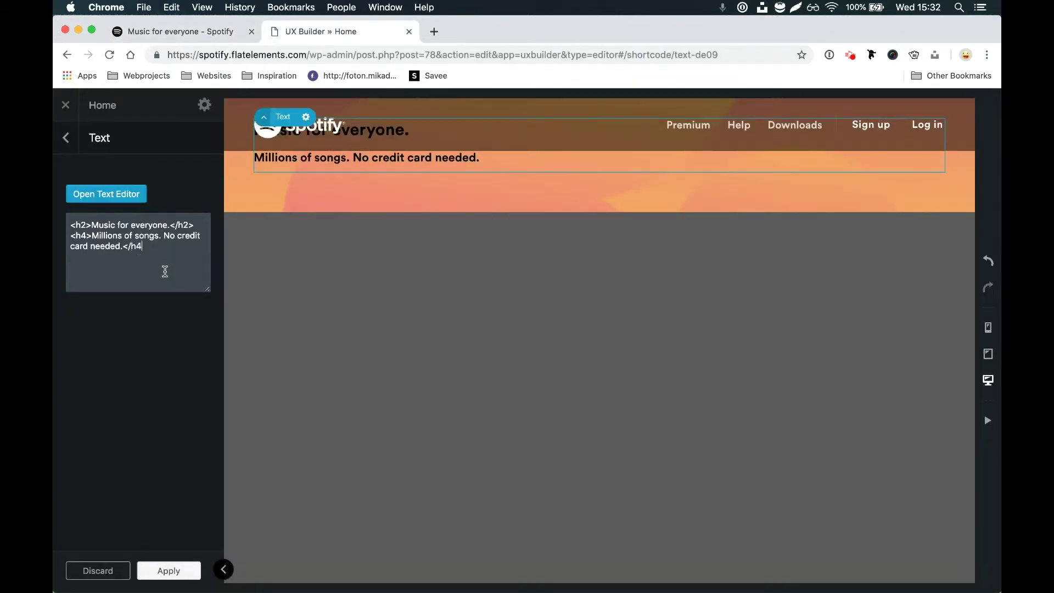
click(160, 568)
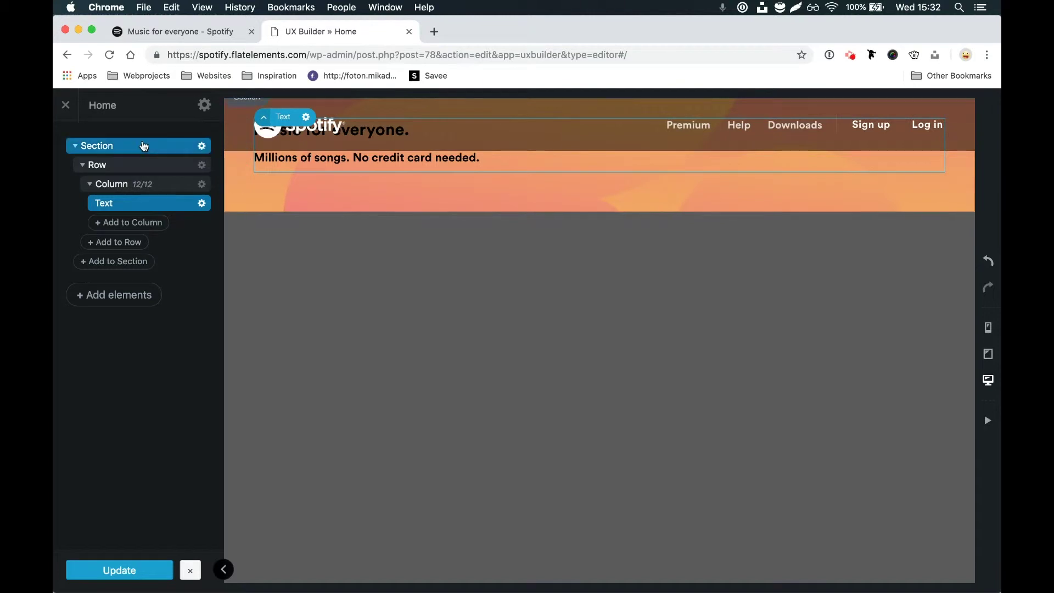
Step: Set the section's layout padding to 100px and apply the change
click(142, 145)
scroll(164, 384, down, 5)
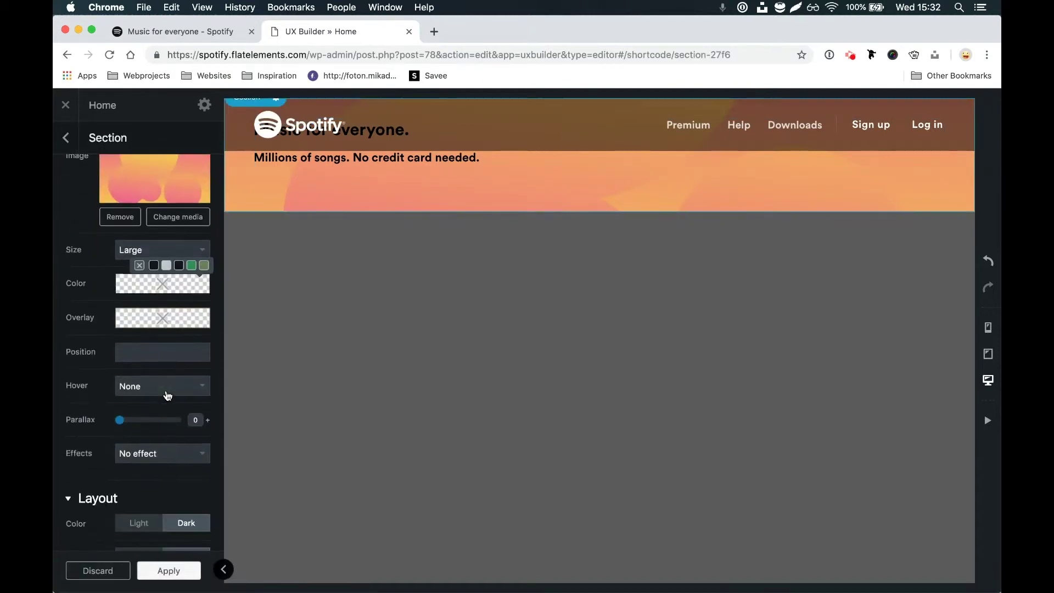
drag(140, 470, 254, 486)
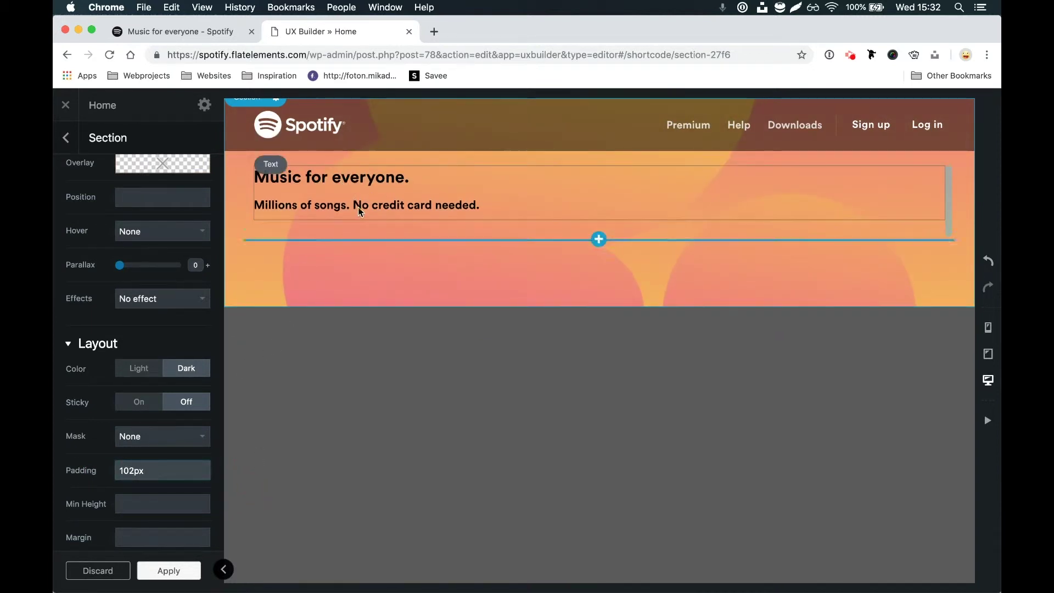
key(Down)
key(Down)
key(Down)
key(Down)
key(Down)
key(Down)
key(Down)
key(Down)
key(Down)
key(Down)
key(Down)
key(Down)
key(Down)
key(Down)
key(Down)
key(Down)
key(Down)
key(Down)
key(Down)
key(Down)
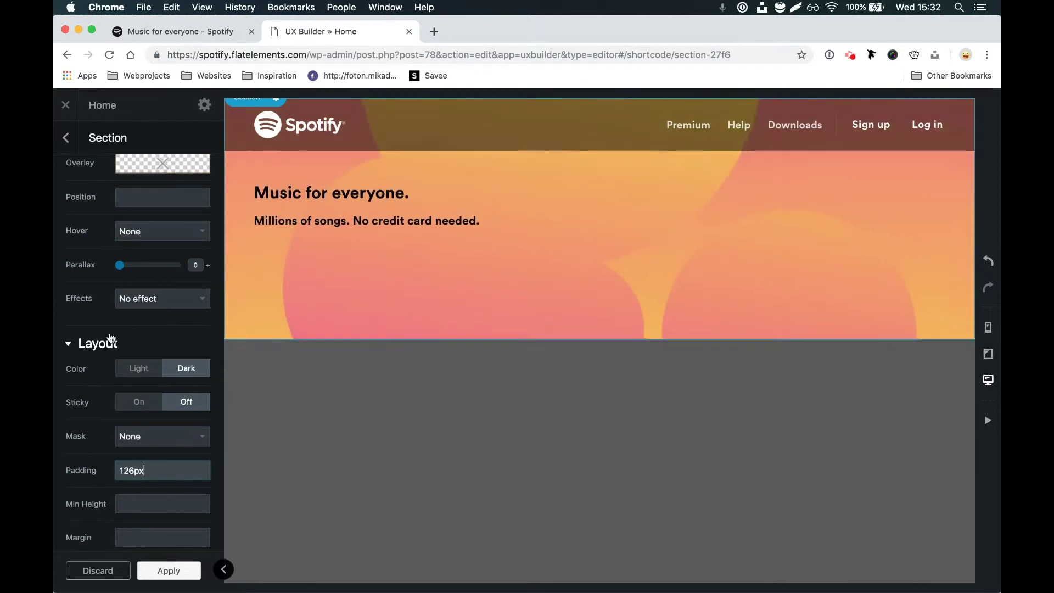
drag(159, 464, 148, 463)
text(100px)
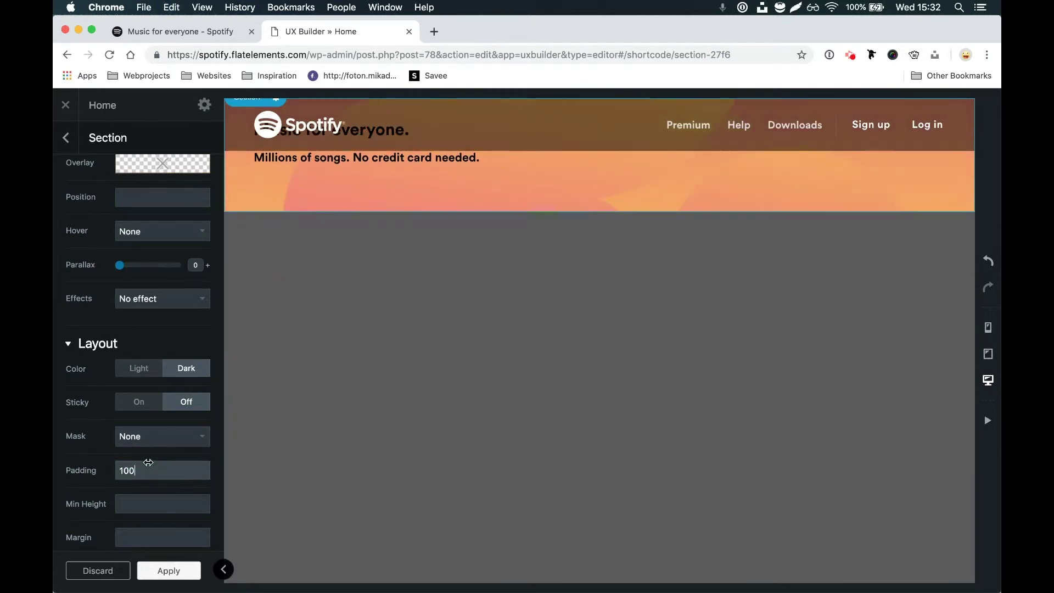
click(165, 571)
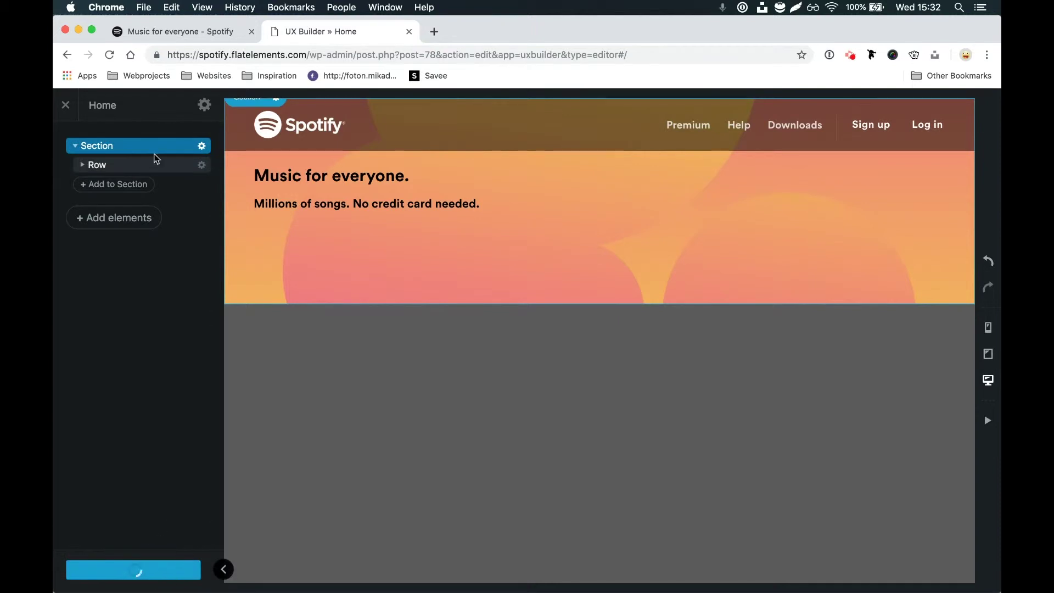
Step: Set the section's layout color to Light and apply it
click(137, 146)
scroll(176, 360, down, 5)
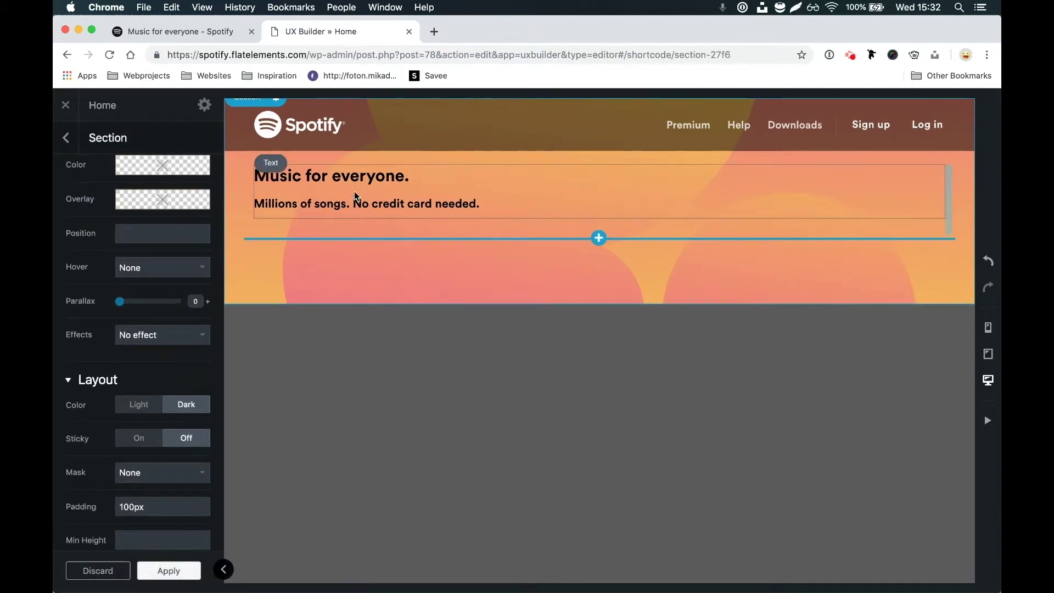
click(139, 406)
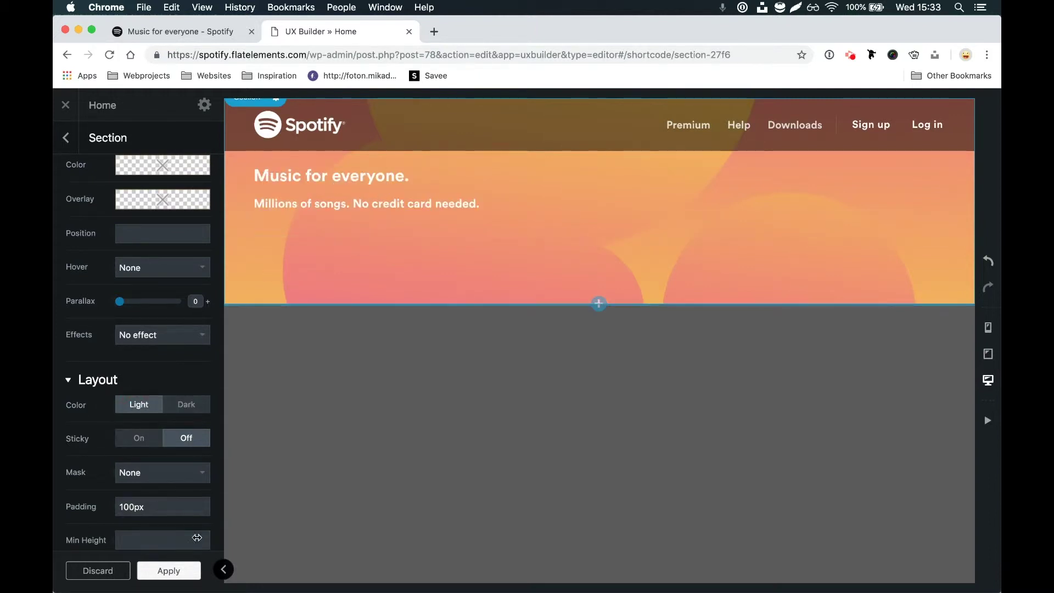
click(168, 570)
click(154, 564)
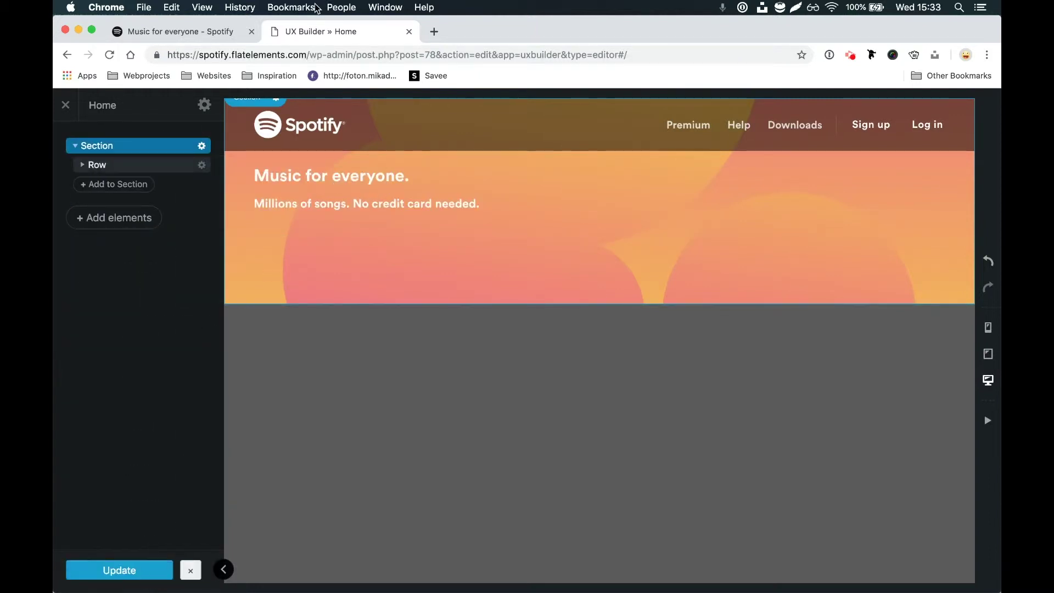
Step: Center-align the text in the row's column to match the hero on the original Spotify page, and apply it
click(214, 31)
drag(301, 297, 722, 419)
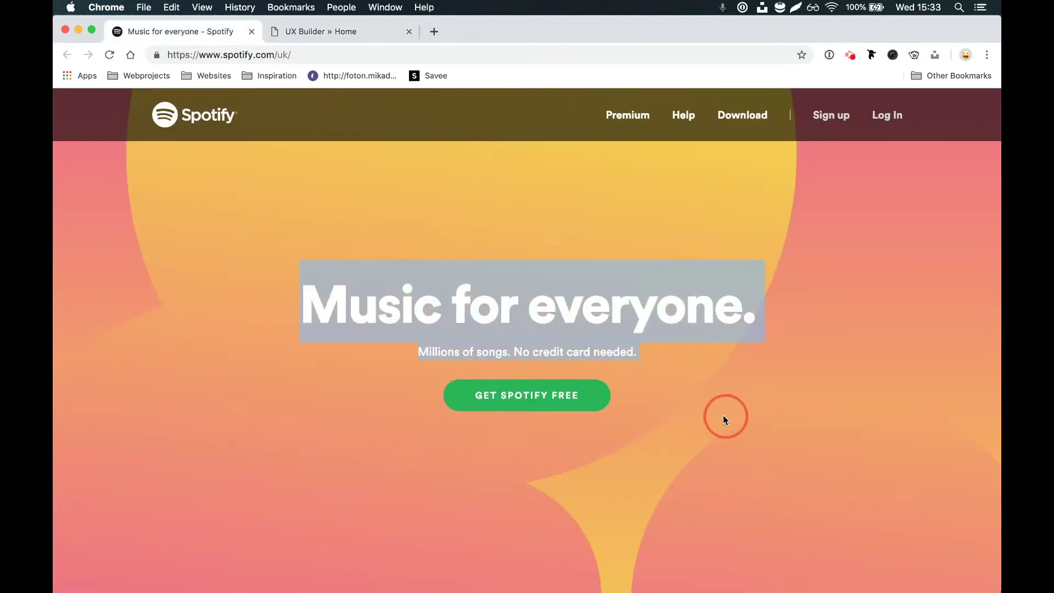
click(328, 35)
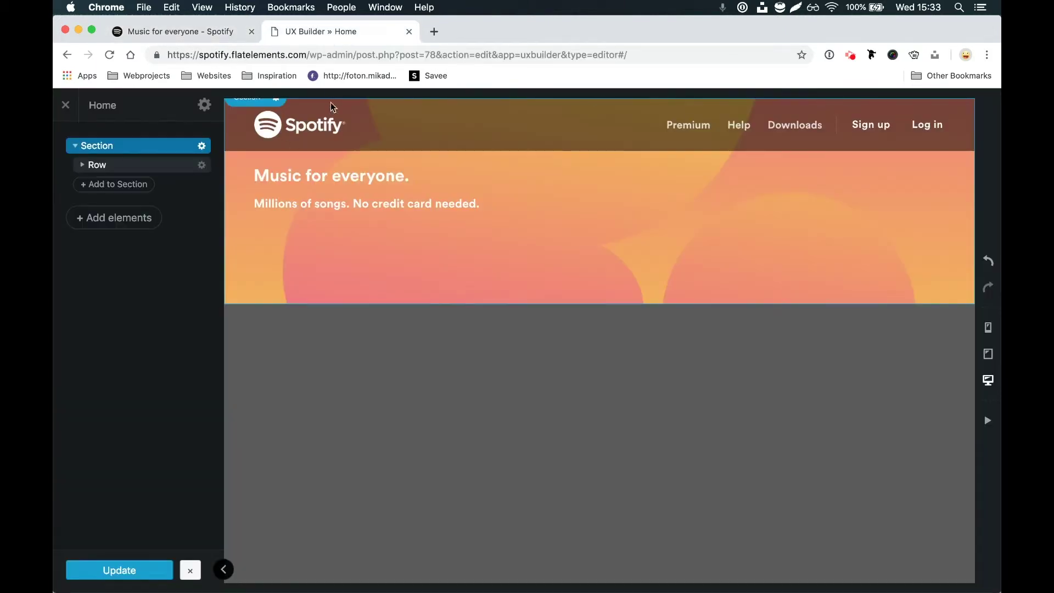
click(83, 165)
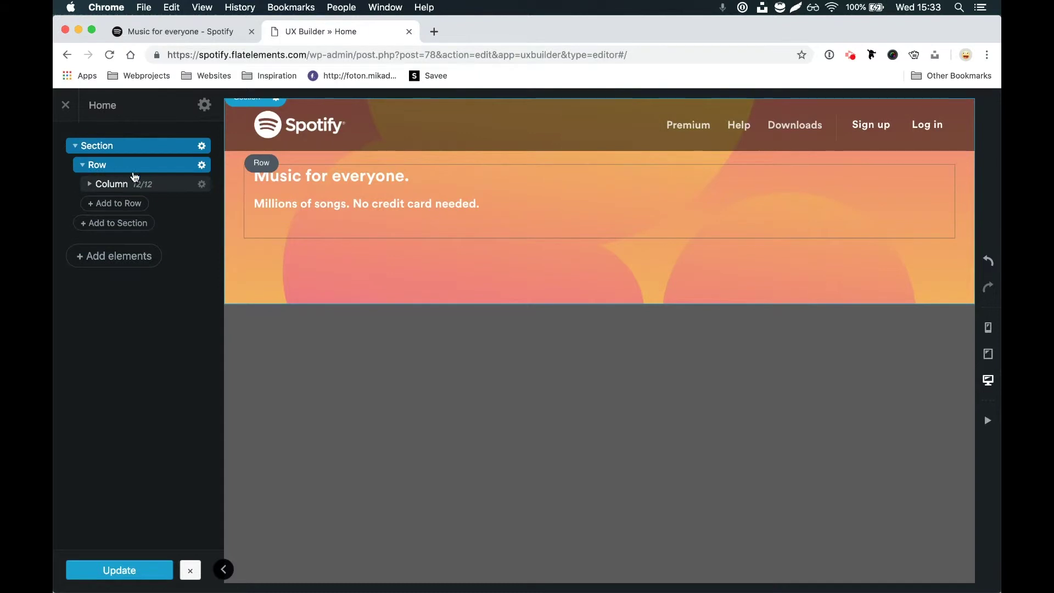
click(122, 185)
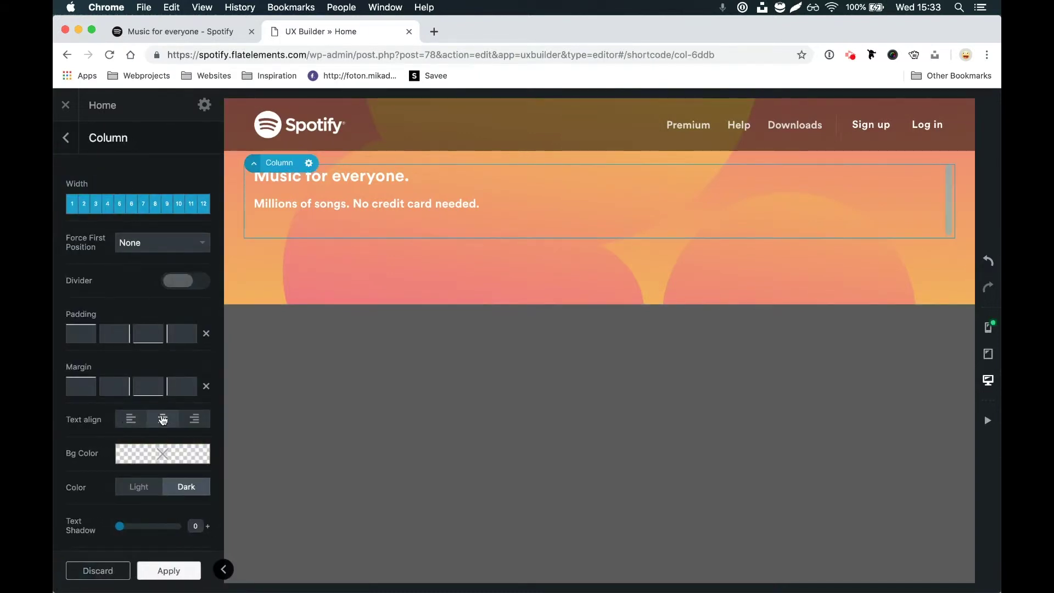
click(163, 419)
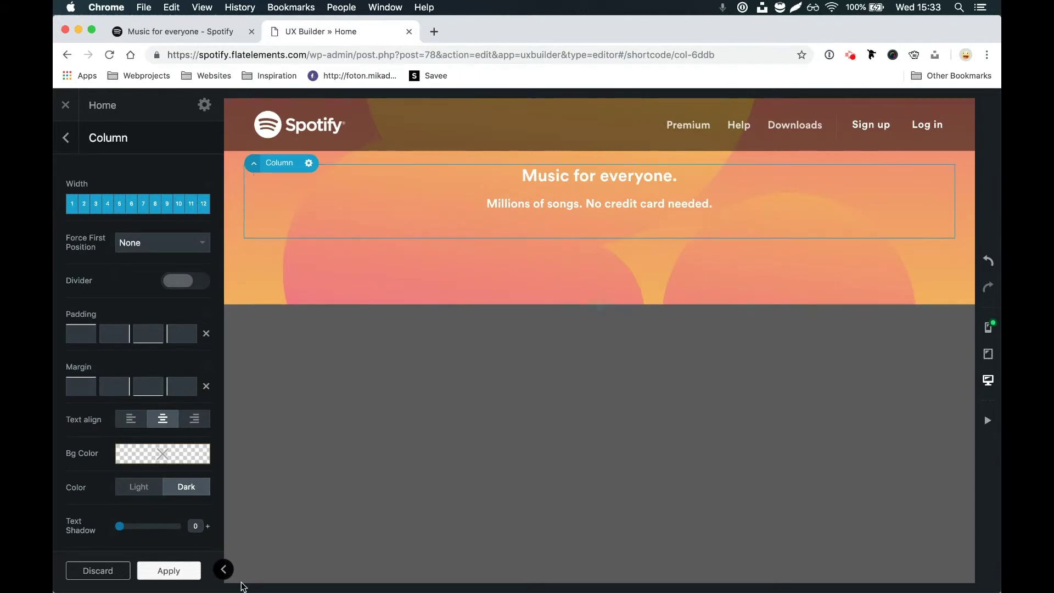
click(175, 573)
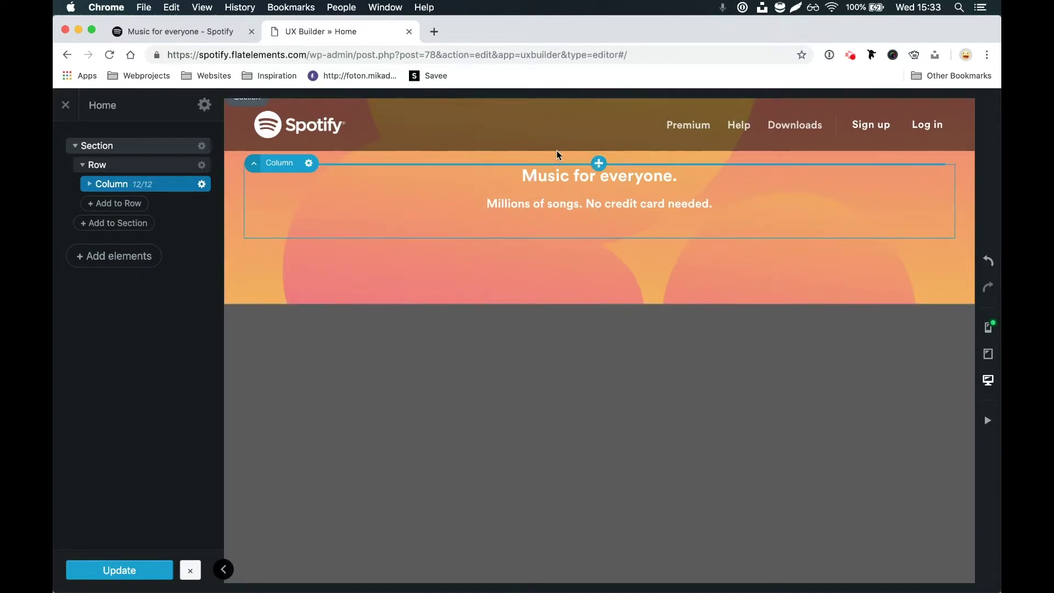
Step: Add a Gap element to the section below the row
click(80, 170)
click(99, 183)
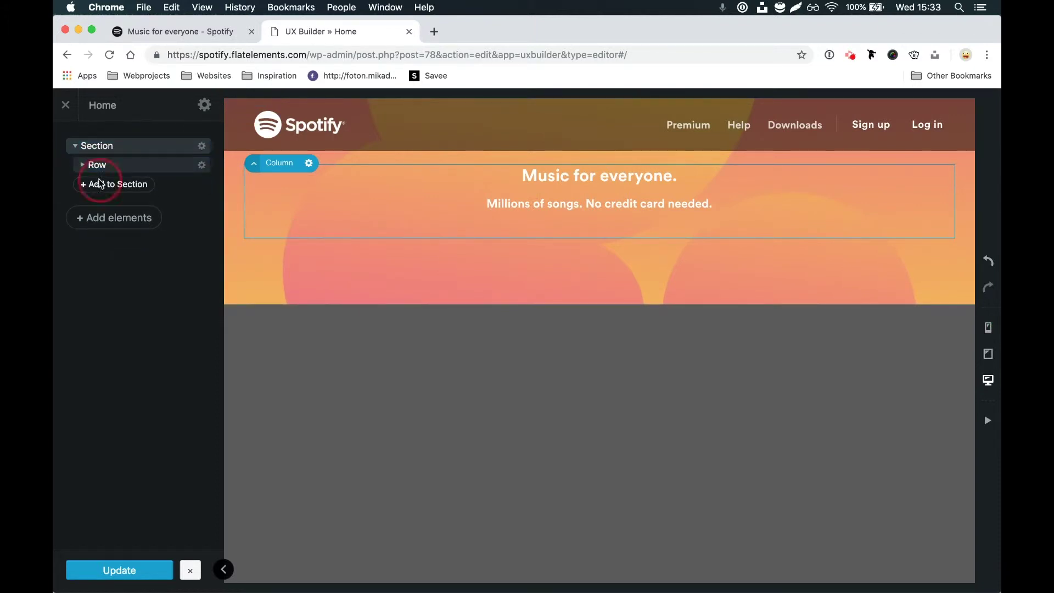
text(gap)
click(96, 279)
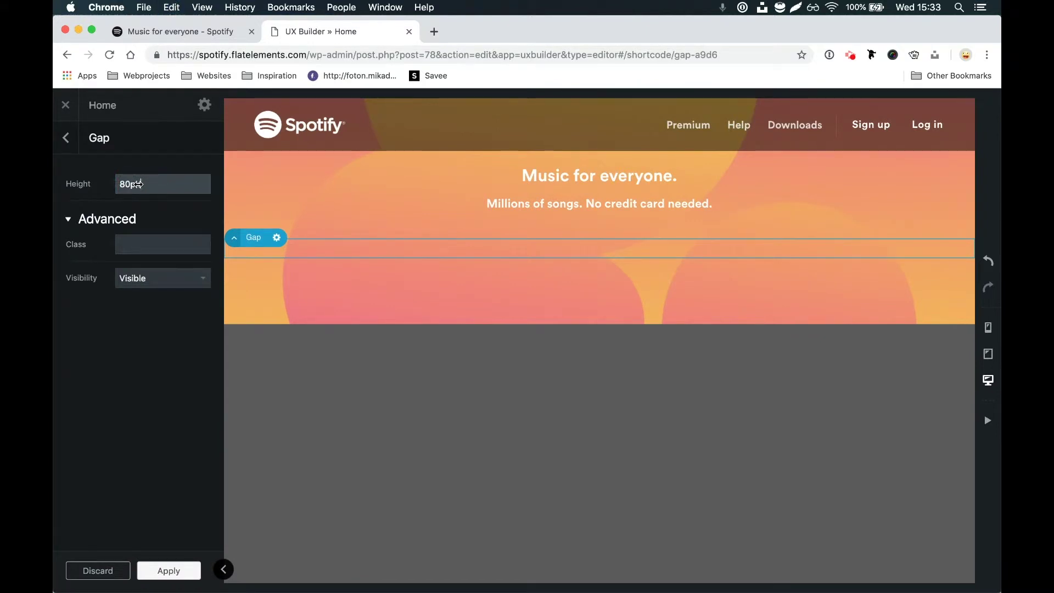
Step: Apply the 80px gap height, move the Gap above the Row in the section, and update the page
click(66, 137)
click(89, 191)
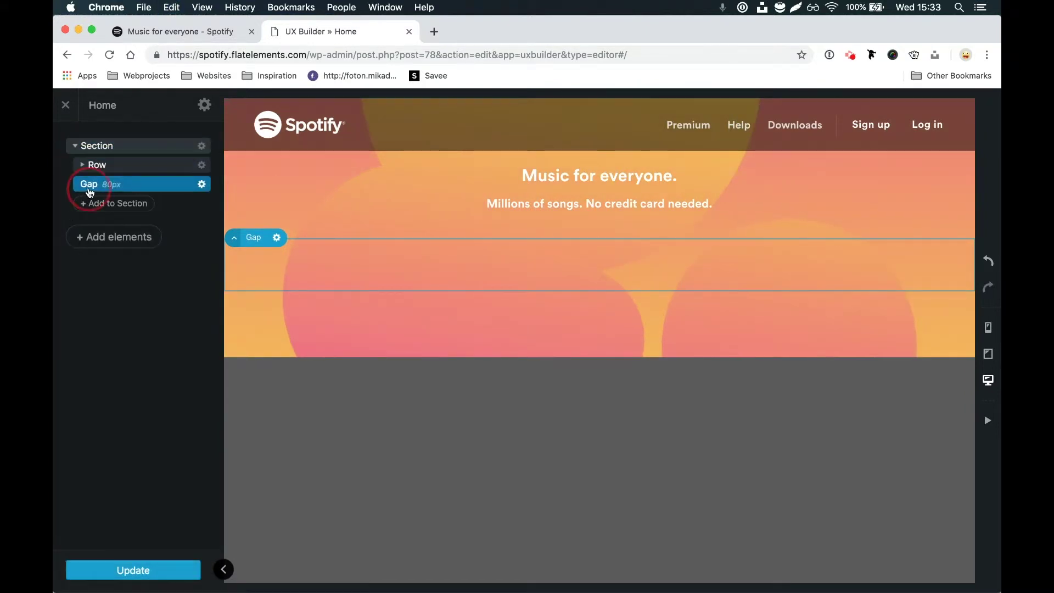
drag(89, 190, 110, 159)
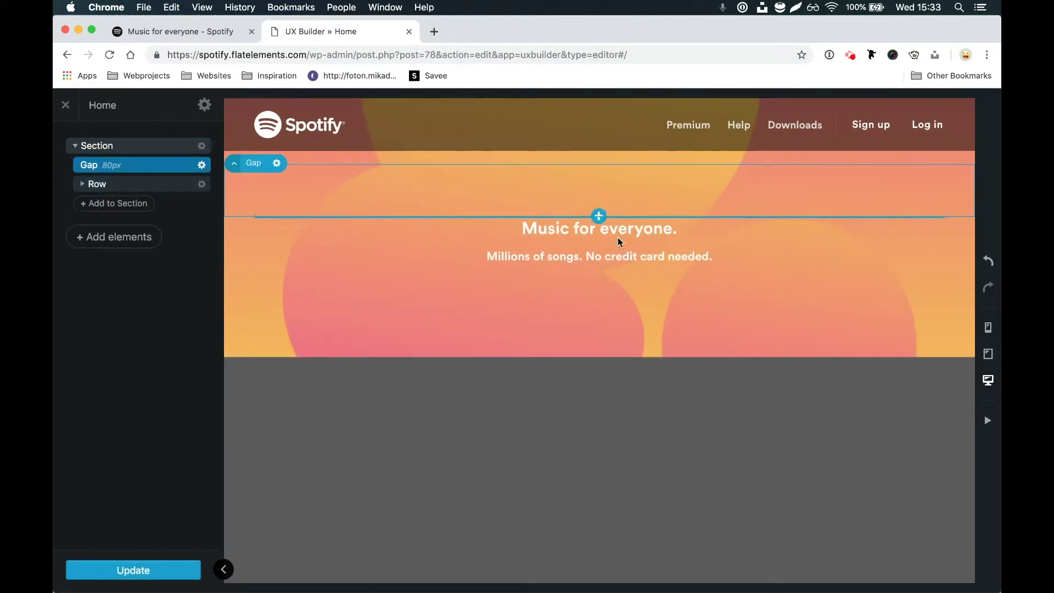
click(141, 575)
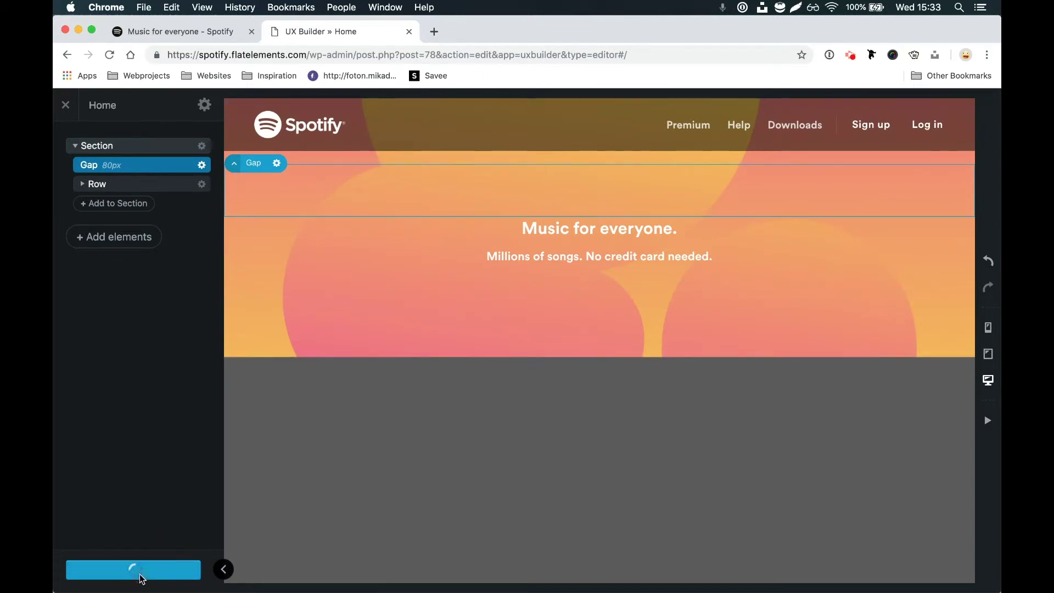
Step: Add a Button element with the Simple preset beneath the headline text, following the hero on the original Spotify page
click(203, 30)
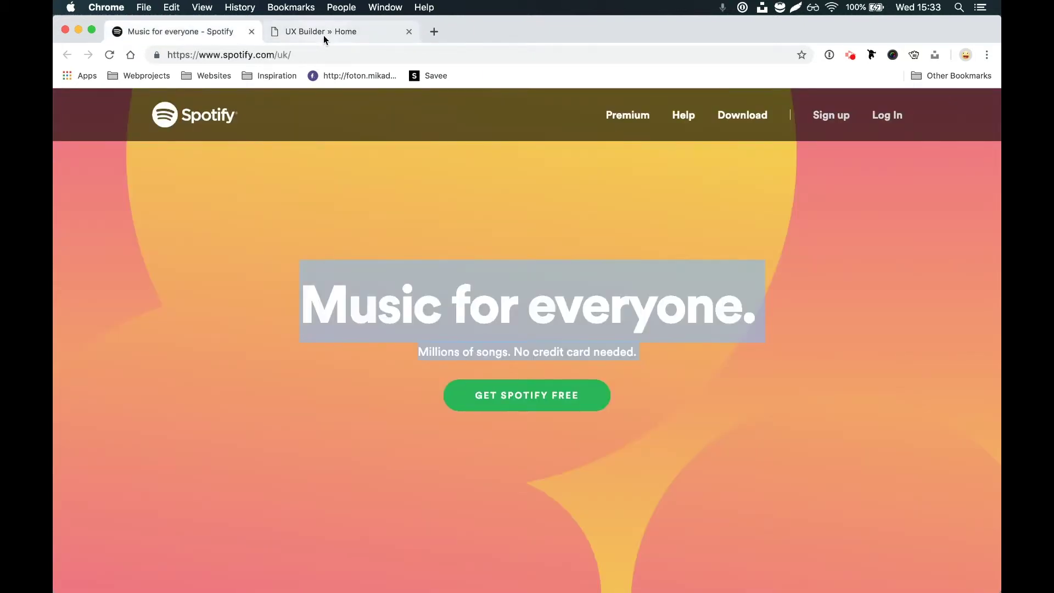
click(373, 34)
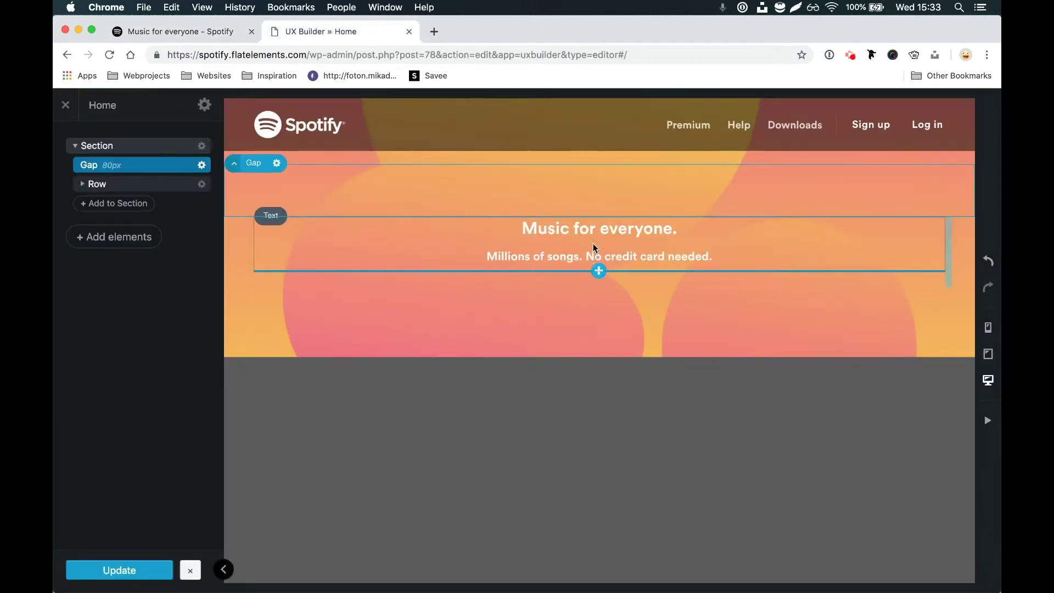
click(599, 271)
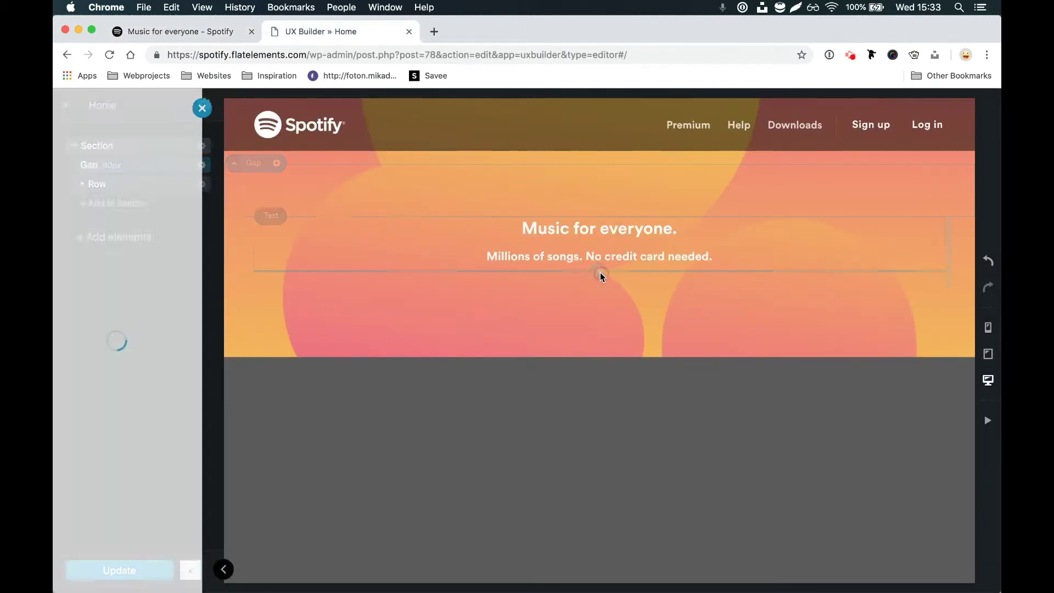
text(butt)
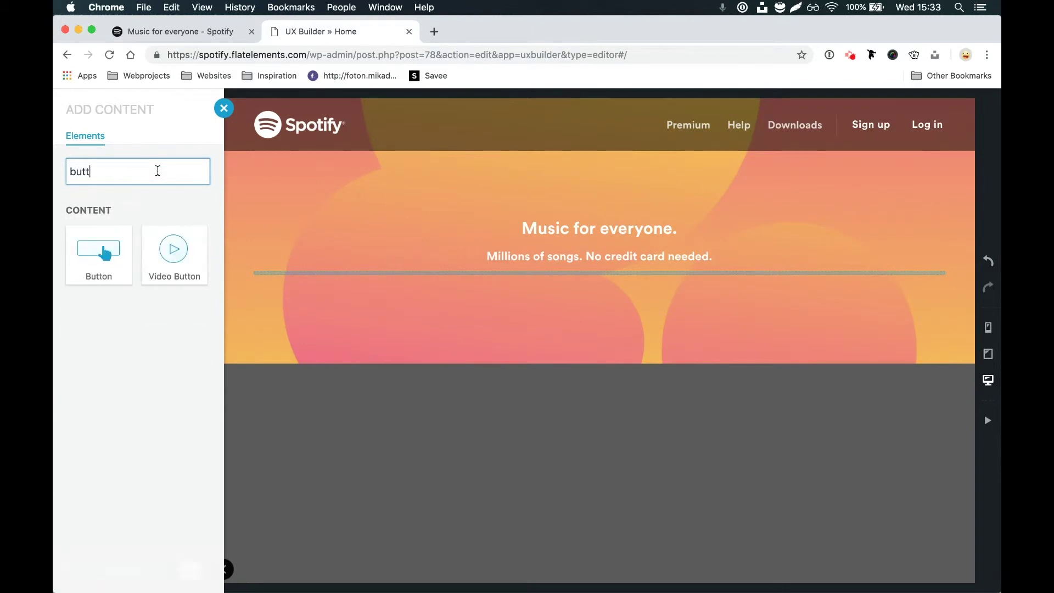
click(84, 245)
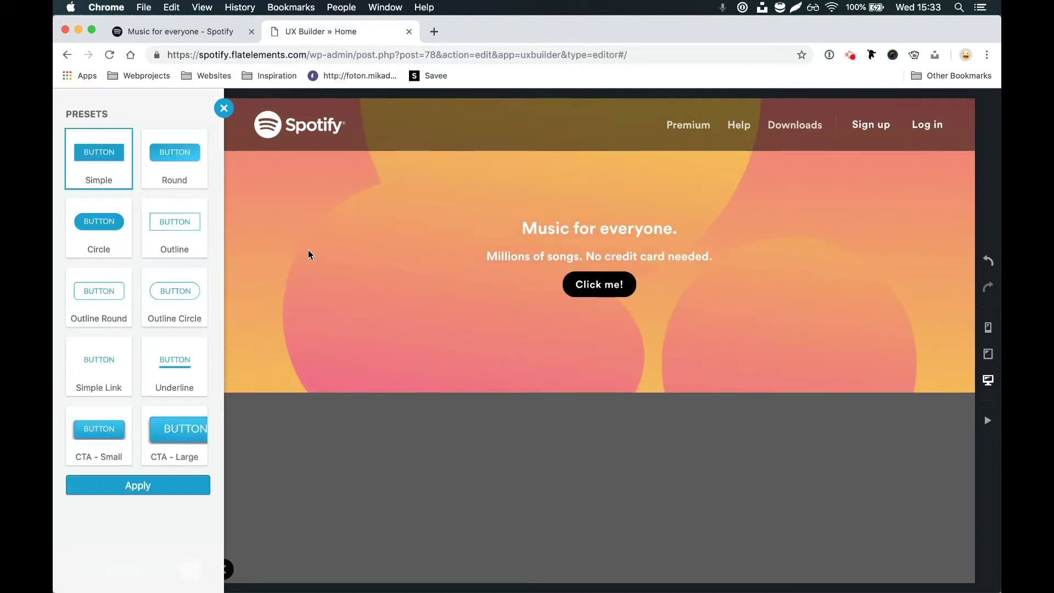
click(179, 486)
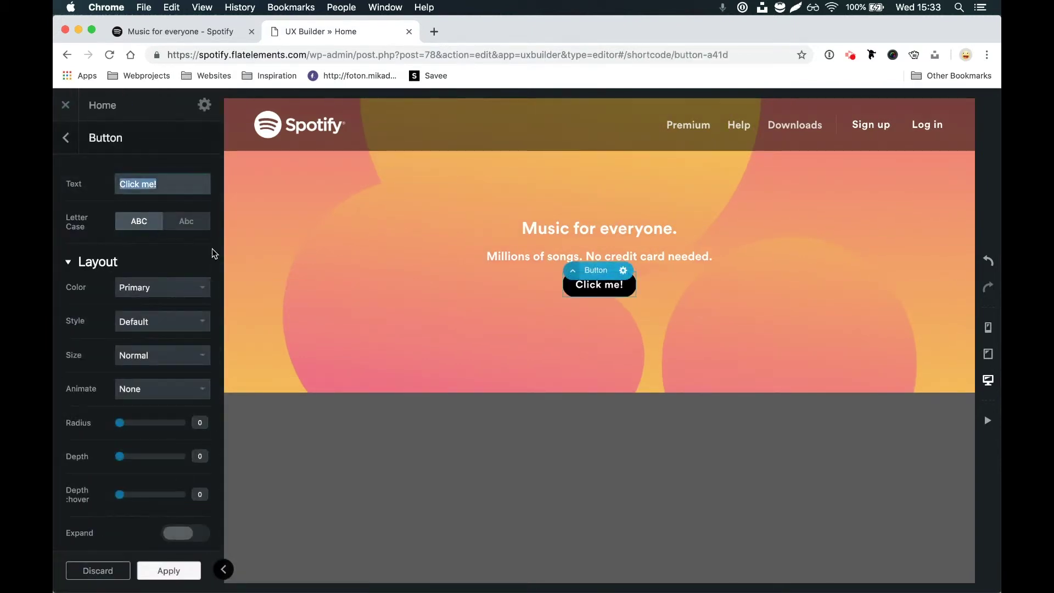
Step: Set the button's layout color to Secondary and compare it with the button on the original Spotify page
click(176, 289)
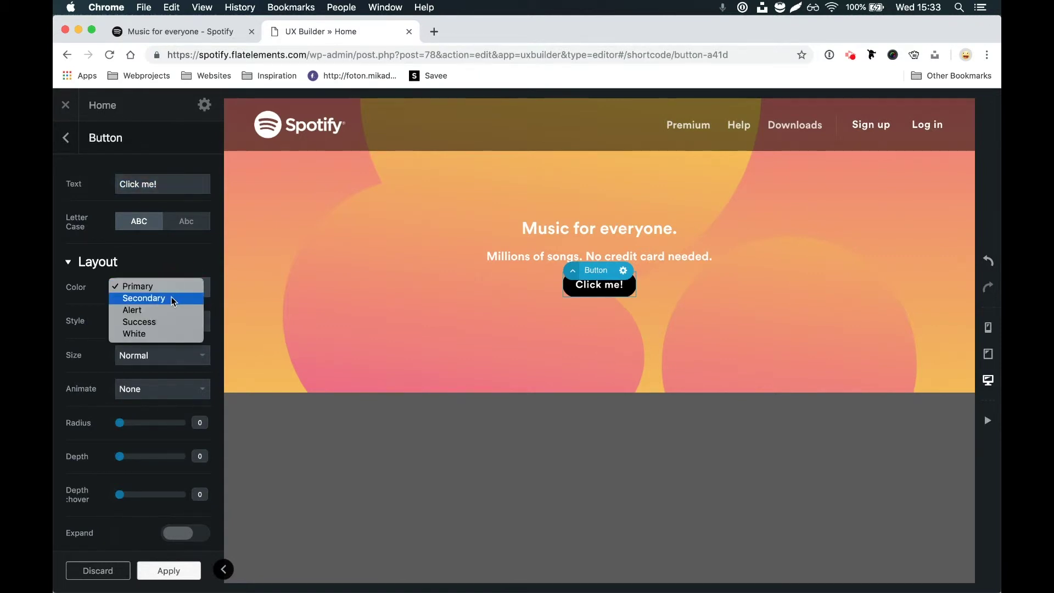
click(171, 298)
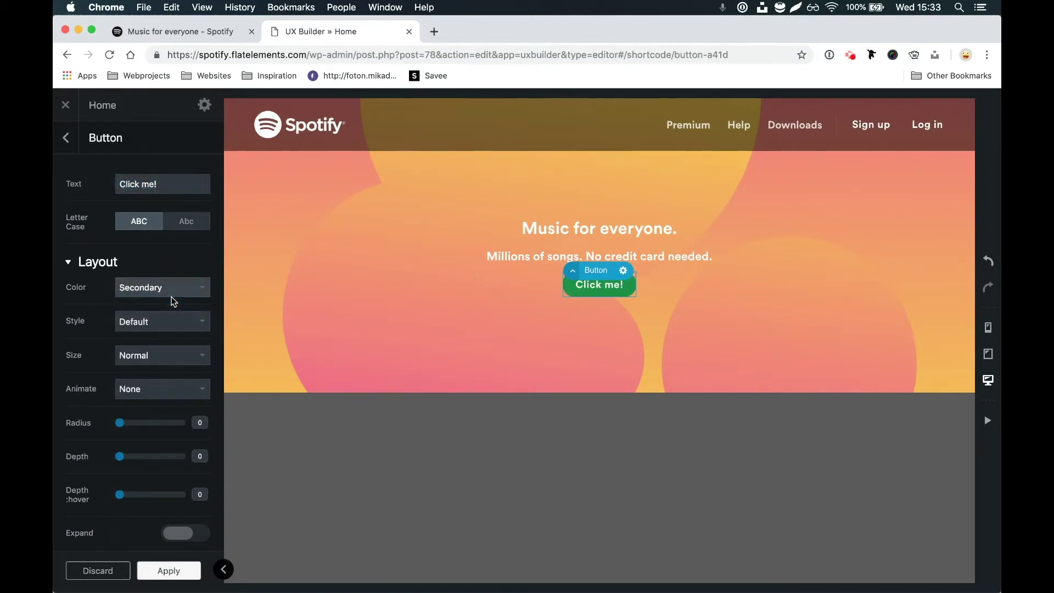
click(206, 35)
click(347, 32)
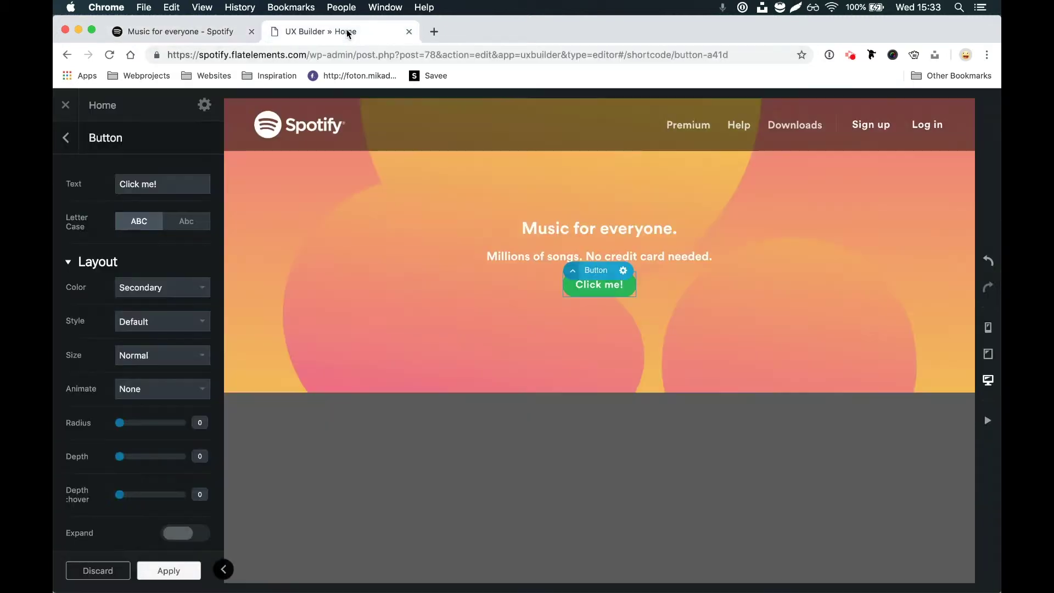
Step: Change the button's text to "Get Spotify Free"
triple_click(174, 190)
text(Get Spoti)
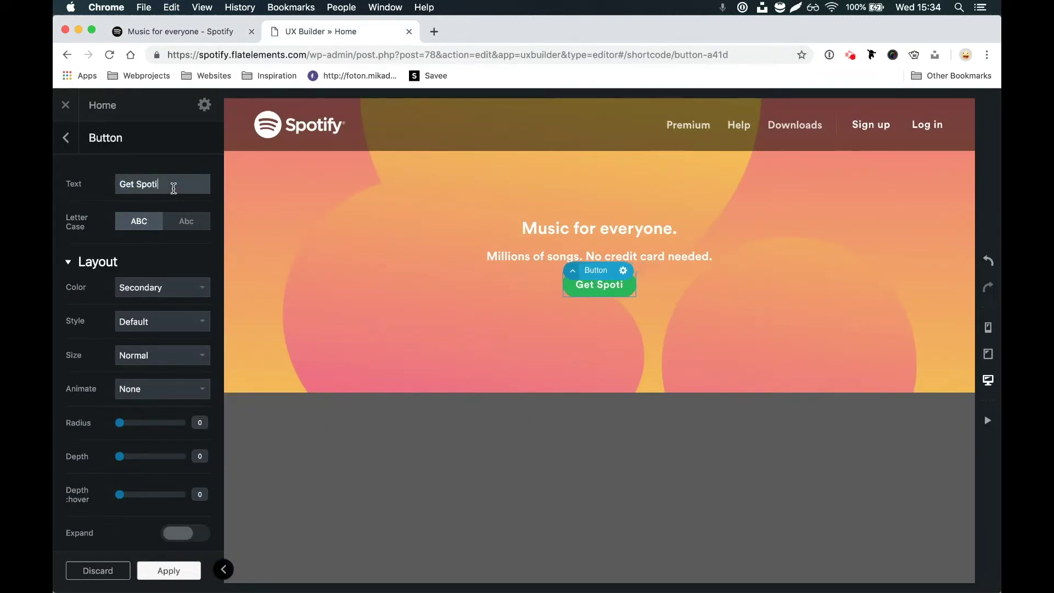
text(fy Free)
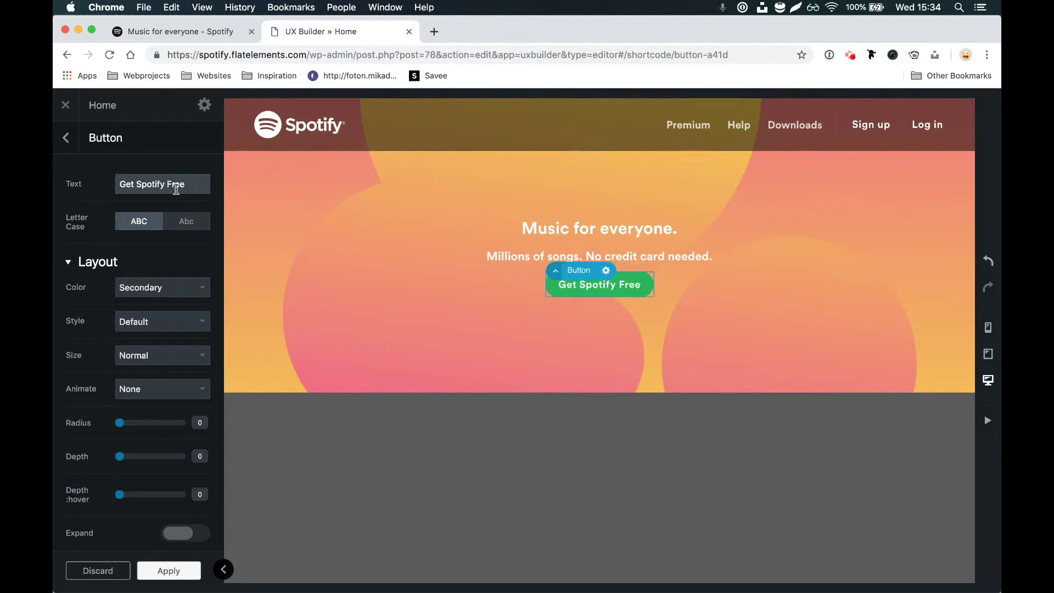
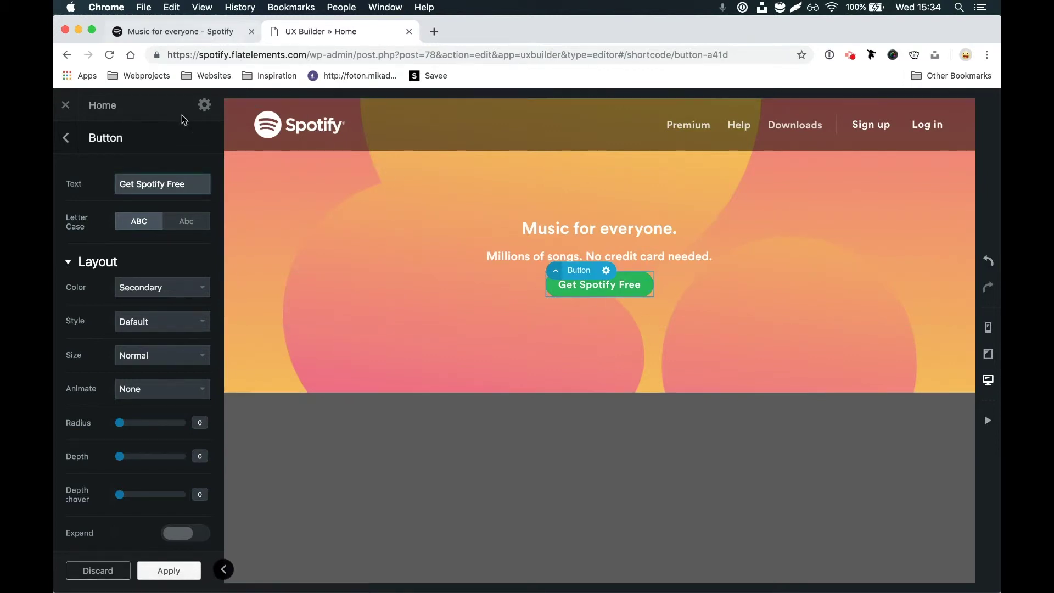
Step: Enter the button's text in capitals as "GET SPOTIFY FREE" and apply the change
triple_click(152, 173)
text(G)
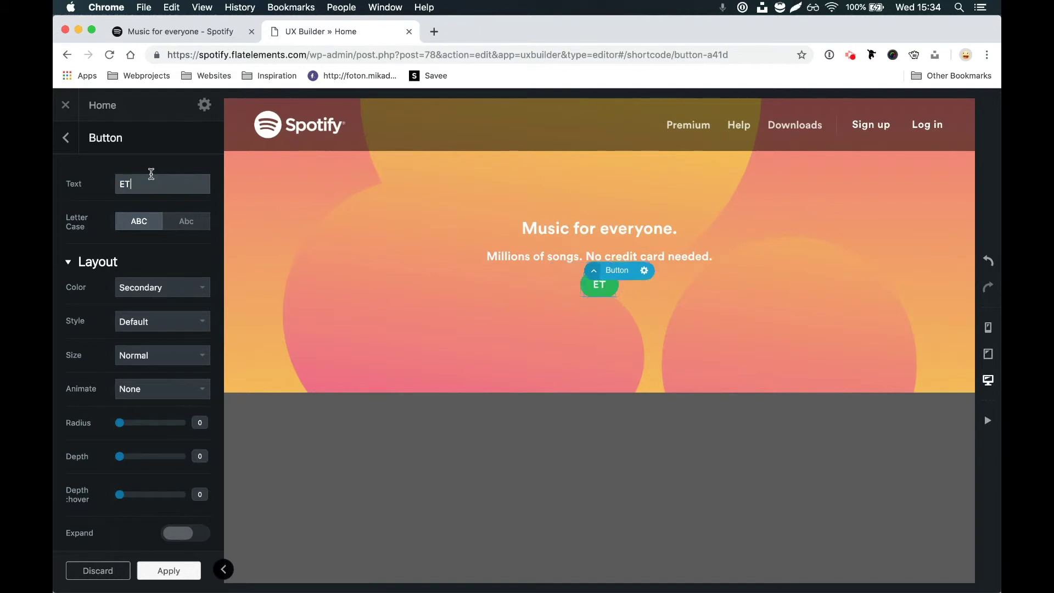
text(ET SPOT)
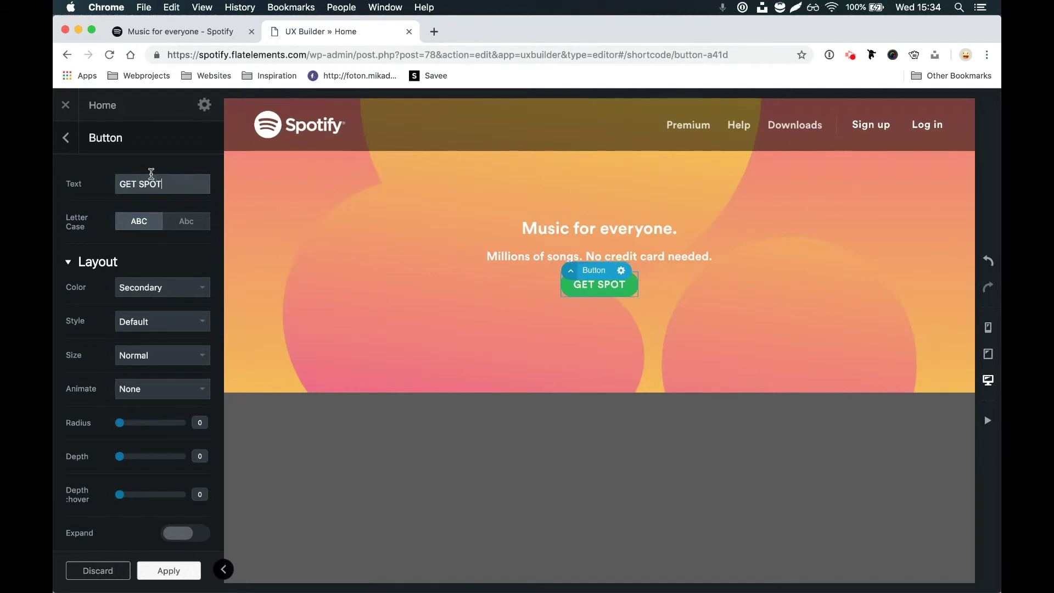
text(IFY FREE)
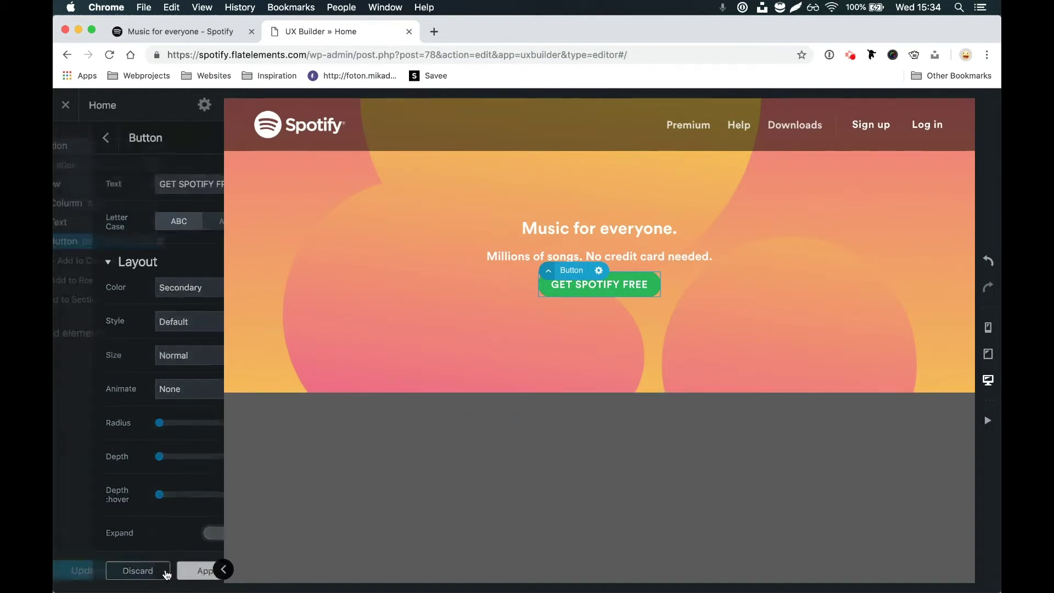
click(165, 570)
Step: Add a Gap element with a height of 10px to the column and place it between the Text and the Button
click(212, 30)
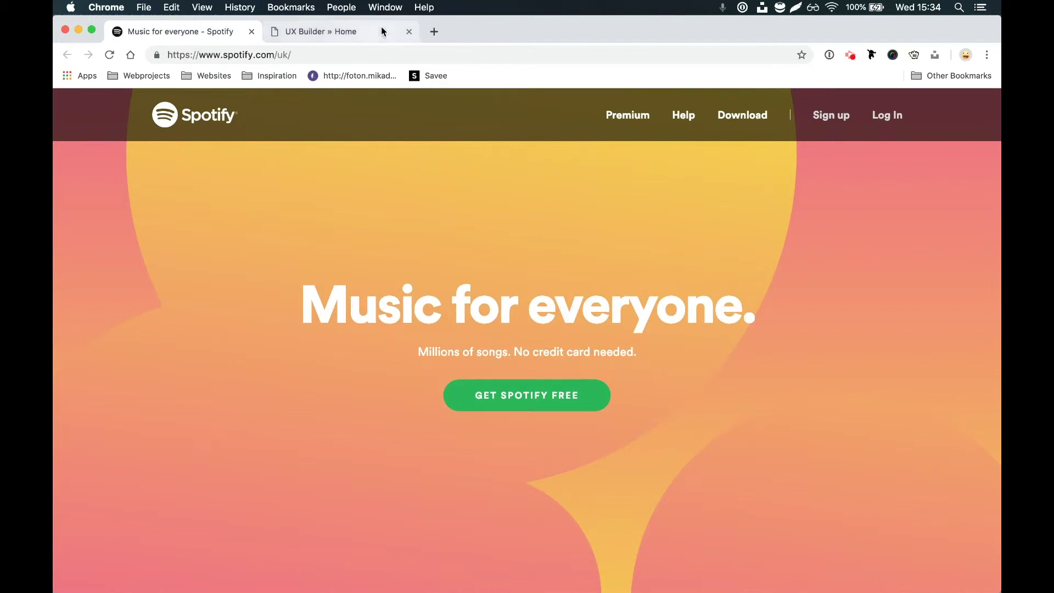
click(321, 31)
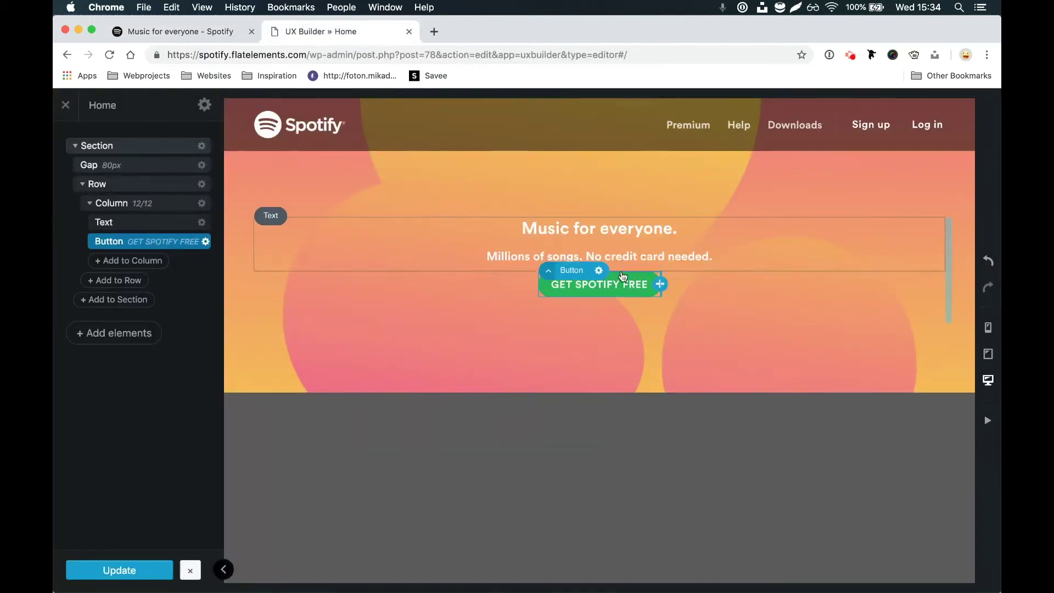
click(156, 261)
text(gap)
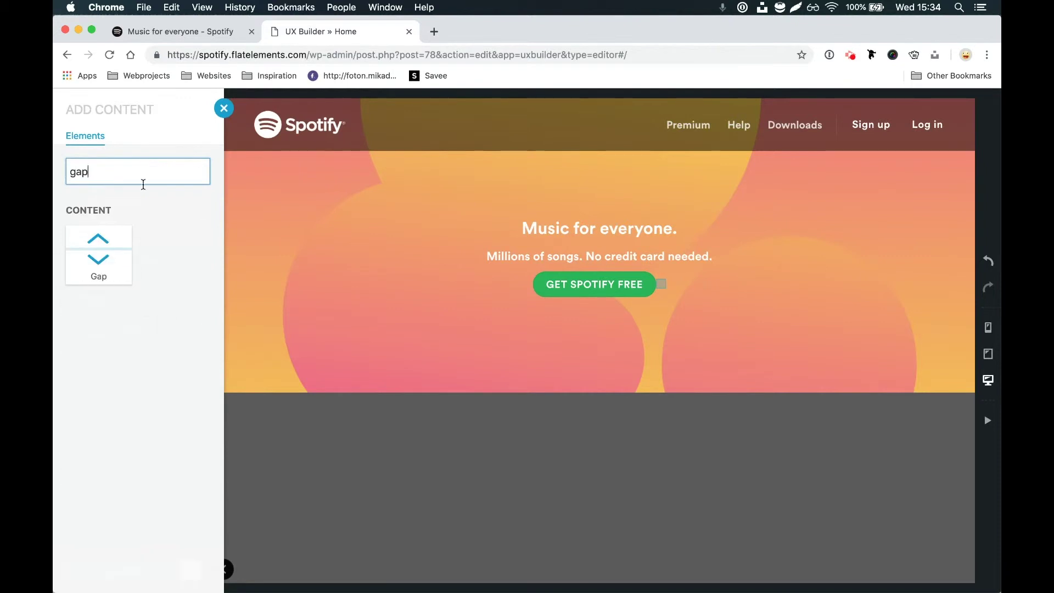
click(99, 254)
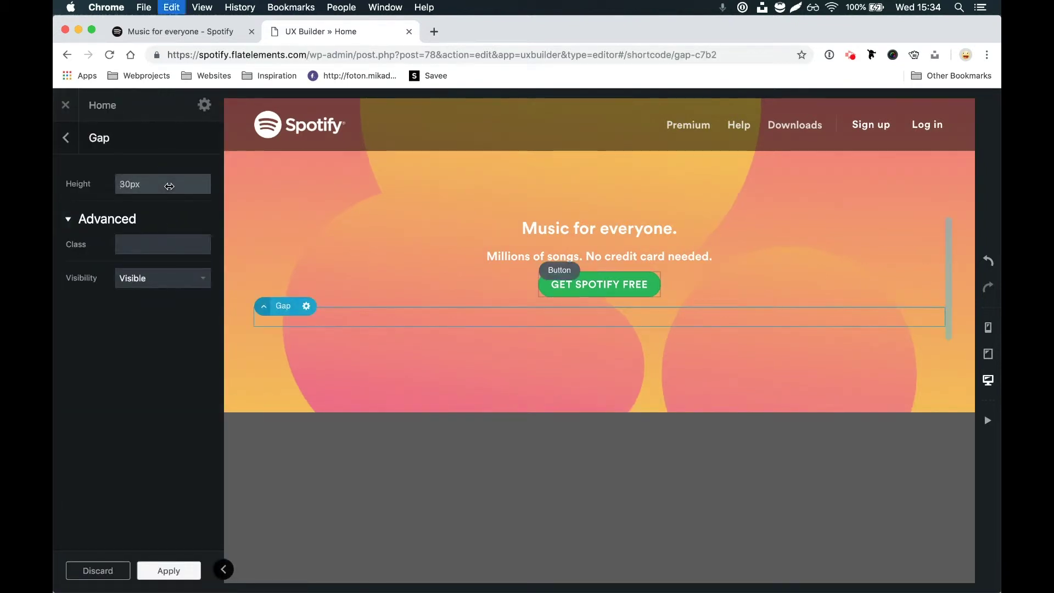
key(super+a)
text(10px)
click(168, 570)
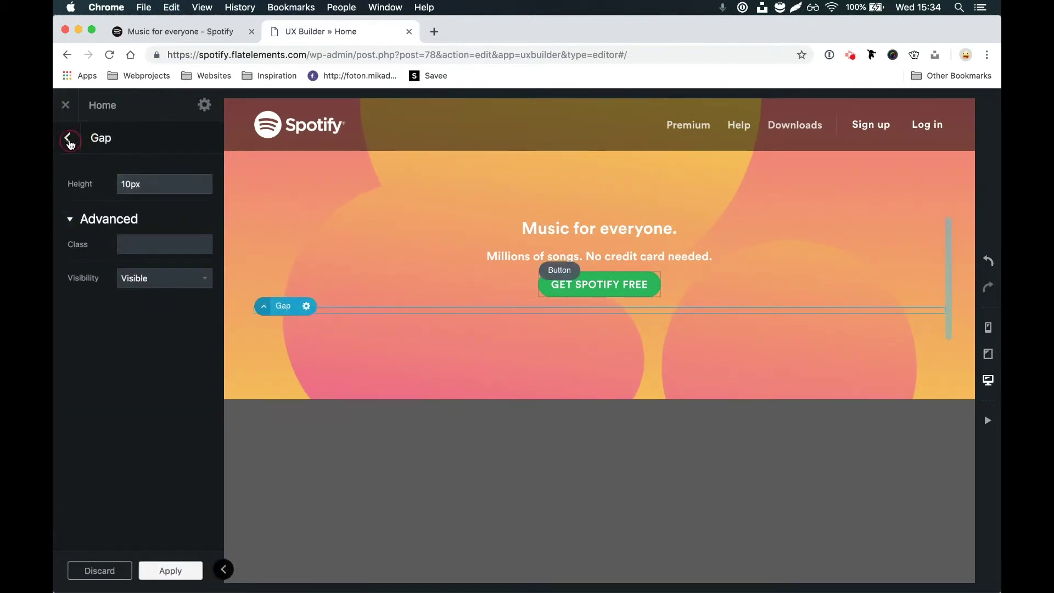
drag(111, 262, 117, 231)
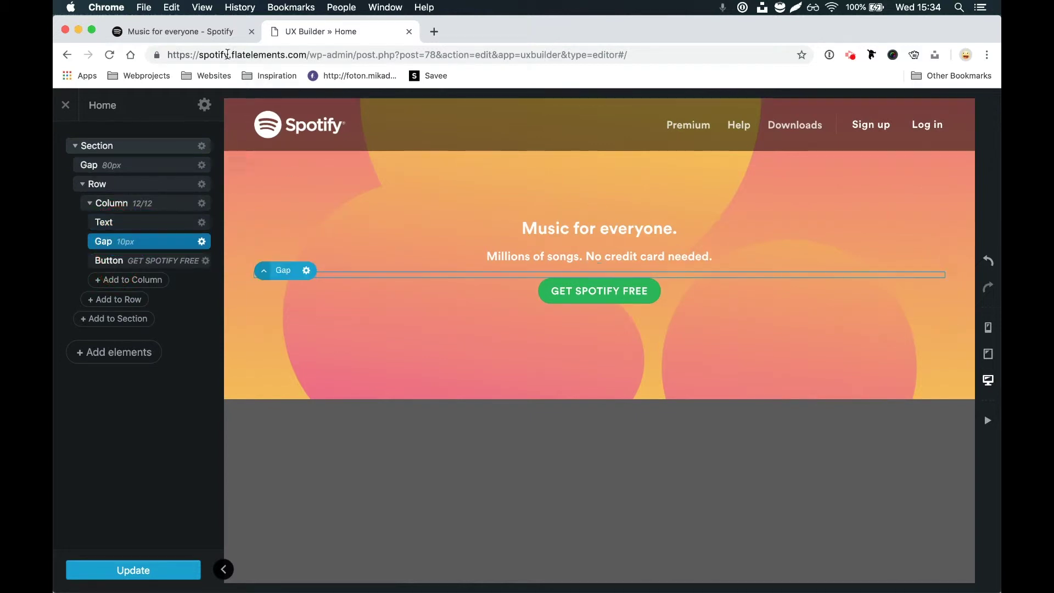
Step: Set the height of the gap above the button to 20px after checking the original page's spacing, apply it and update the page
click(216, 32)
click(297, 31)
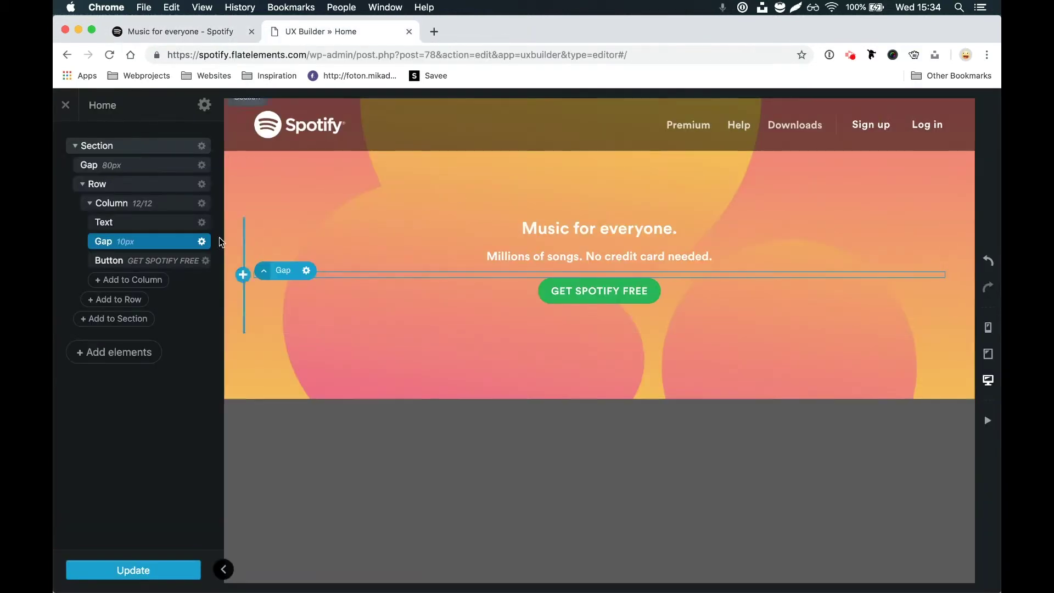
click(181, 240)
click(161, 190)
text(2)
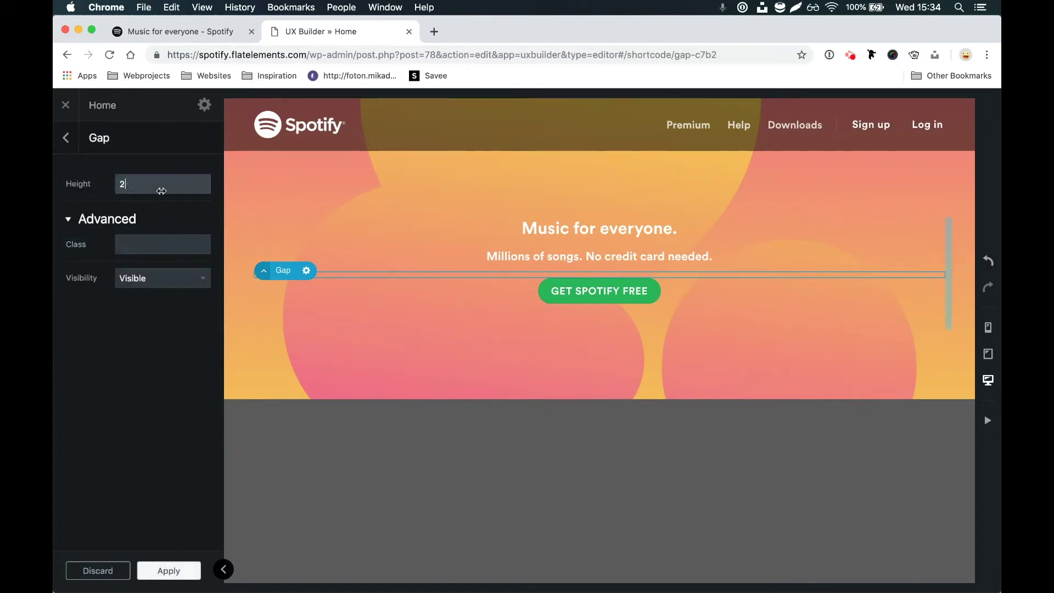
text(0px)
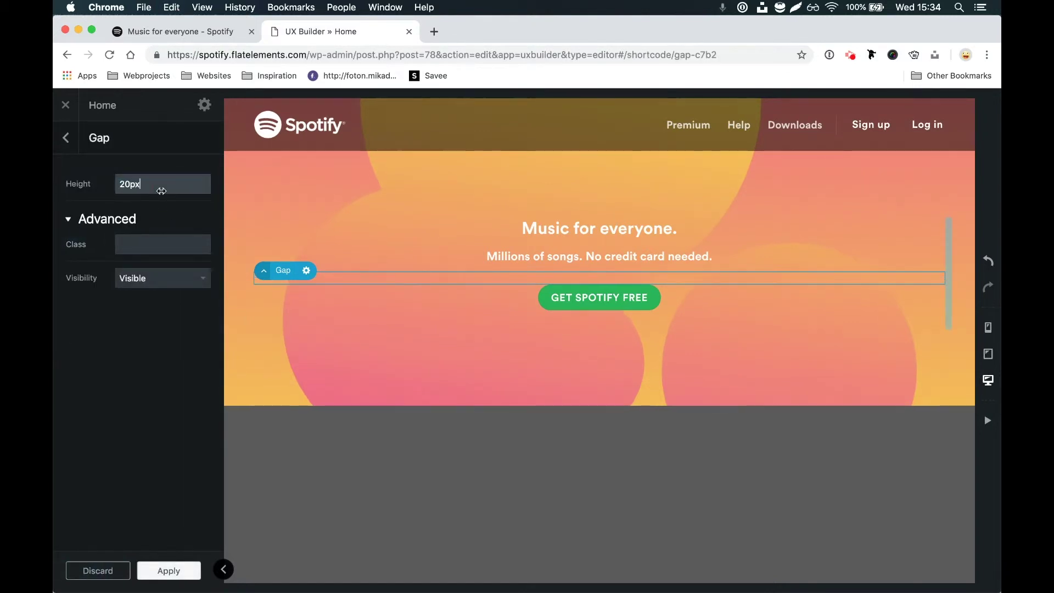
click(160, 571)
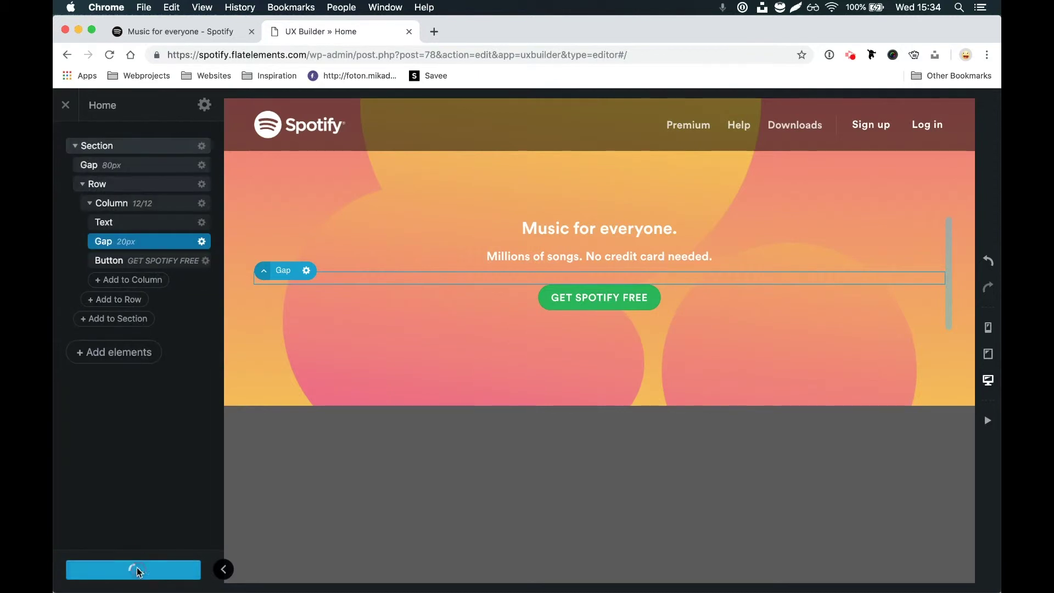
Step: Enlarge the h2 headline "Music for everyone." to match the original page by adding the inline style font-size:450% in the text element
click(222, 34)
drag(306, 306, 814, 325)
click(329, 34)
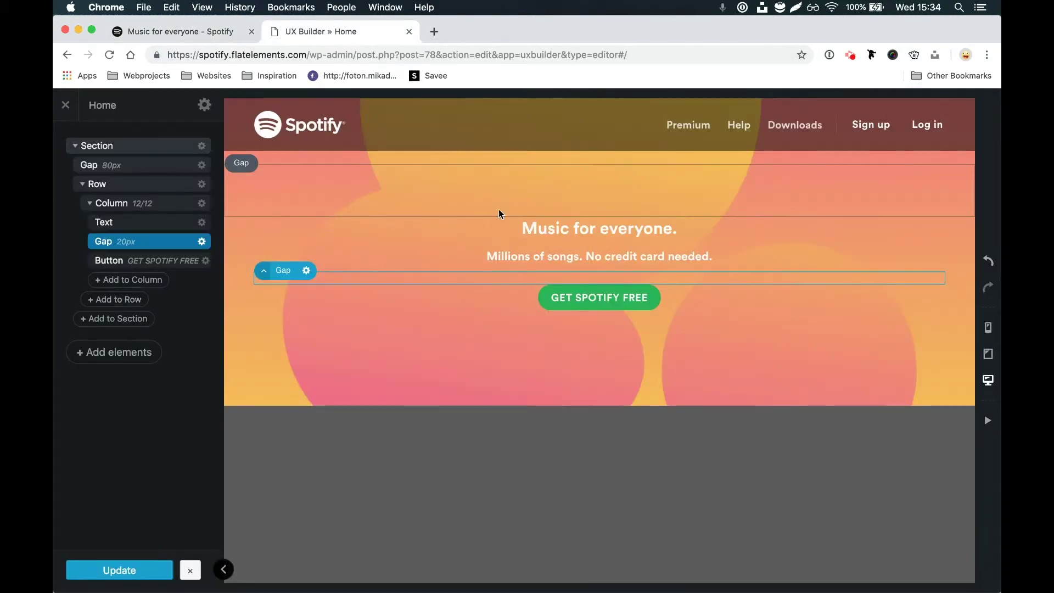
click(528, 230)
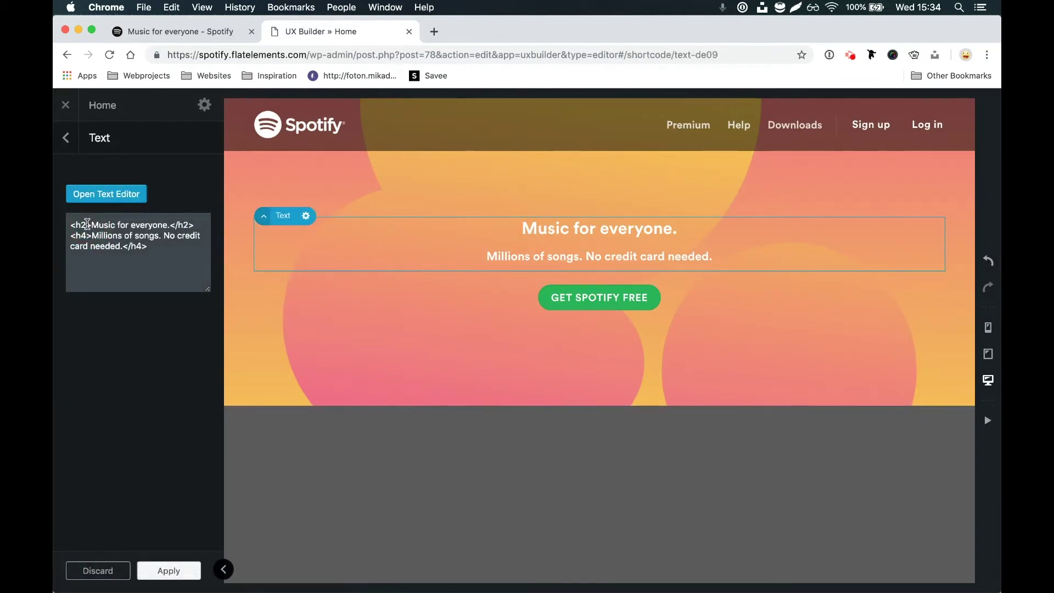
click(88, 224)
text(style=)
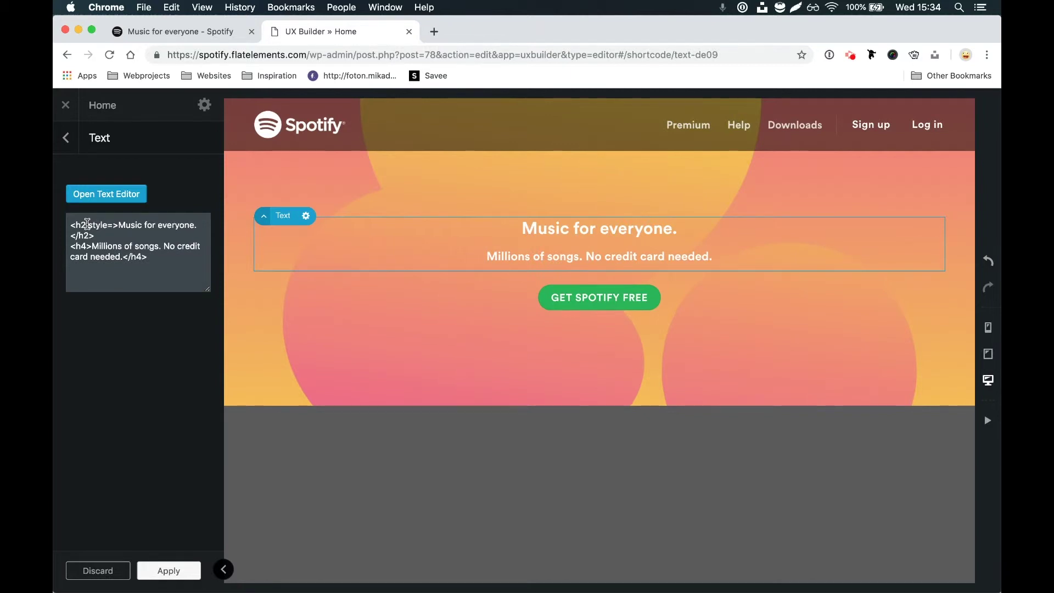
text("font")
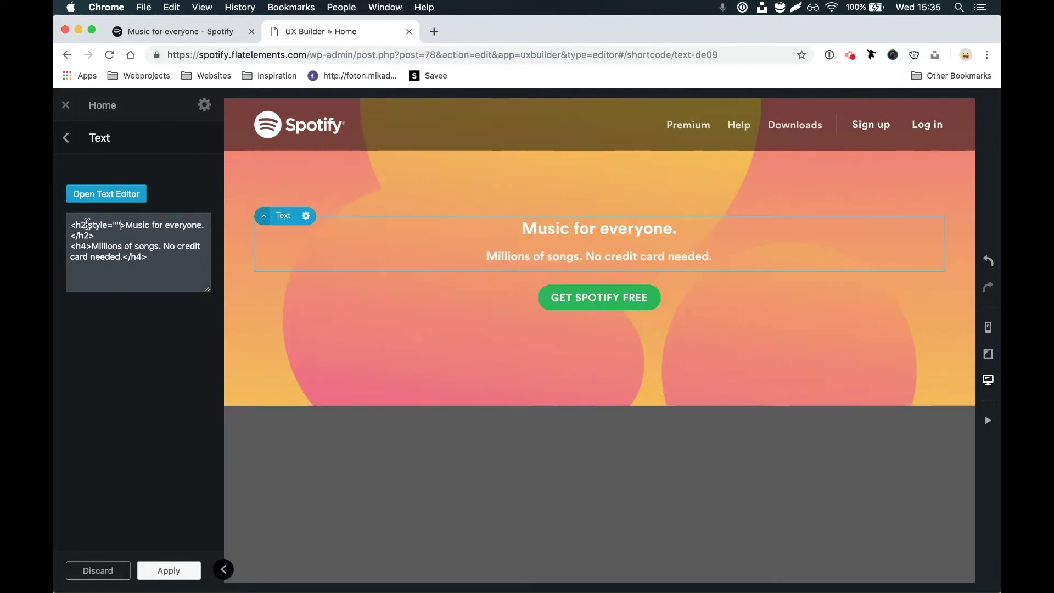
key(Left)
text(font-so)
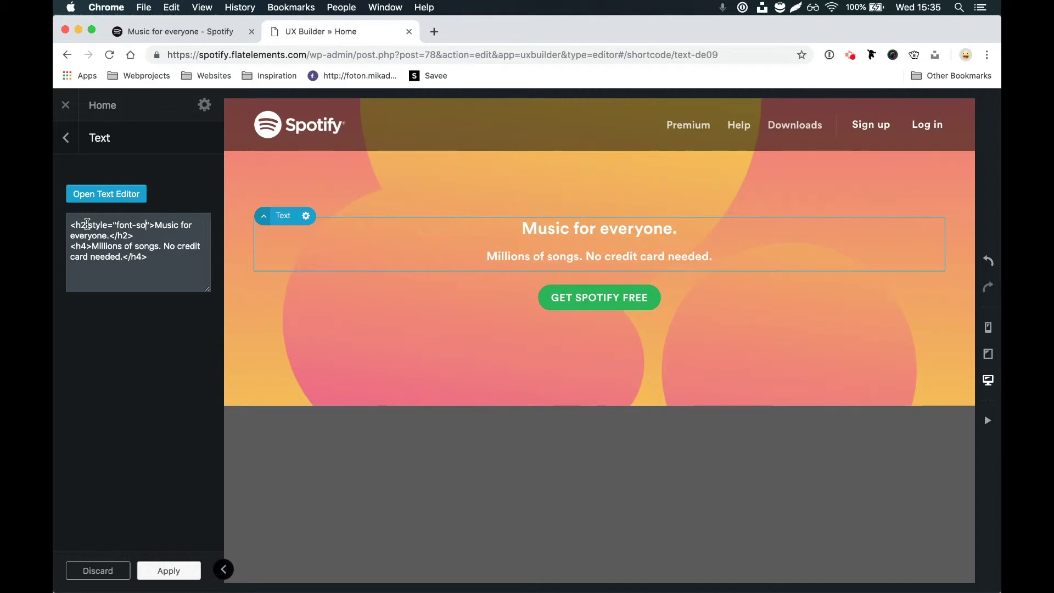
text(ize:350%)
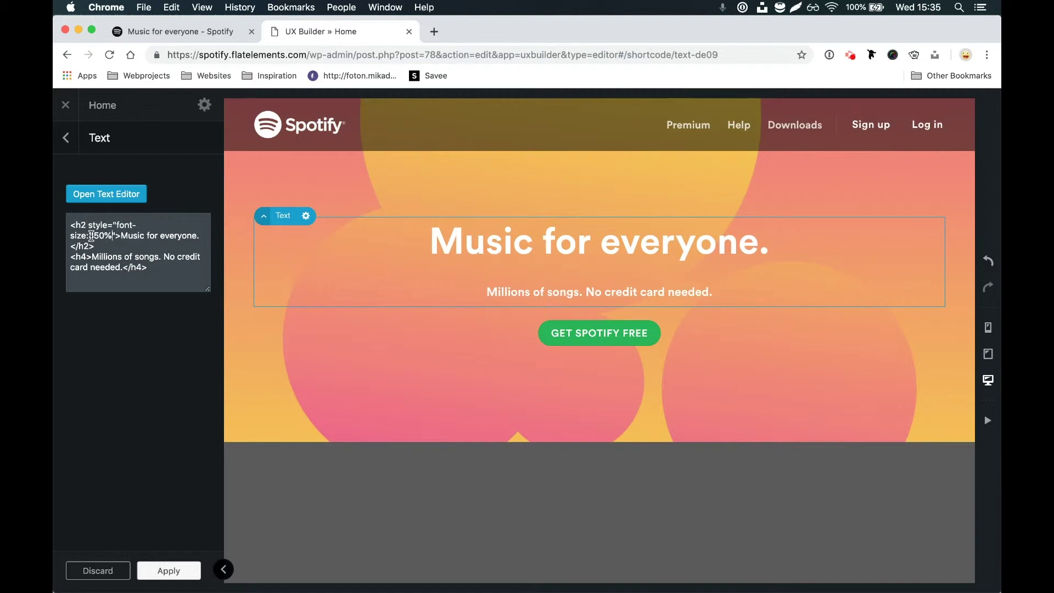
key(BackSpace)
text(4)
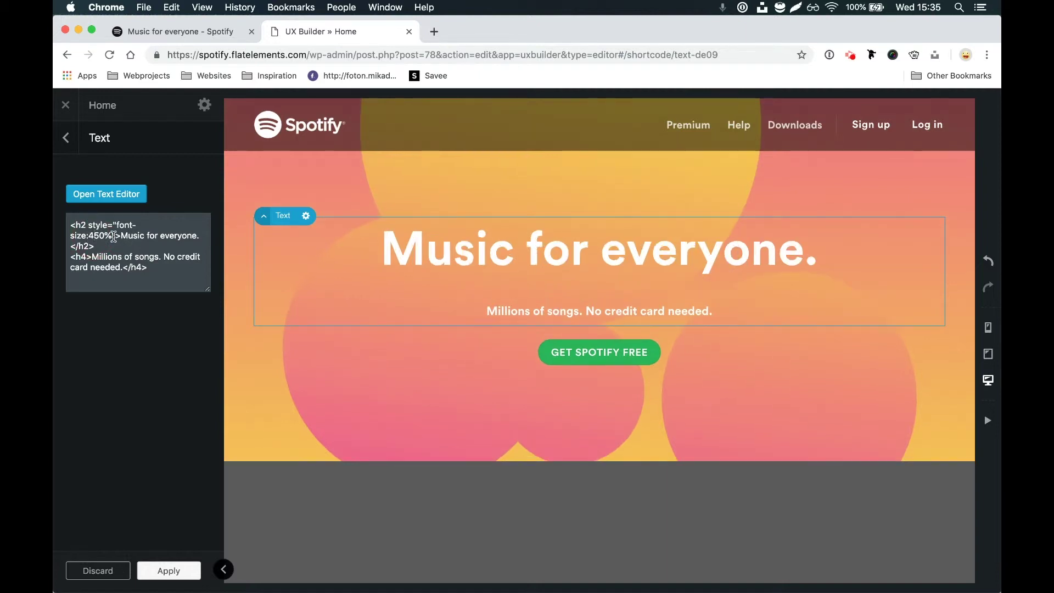
Step: Reduce the h2 headline's font-size to 400% in the text element's code and compare it with the original Spotify page
key(BackSpace)
text(0)
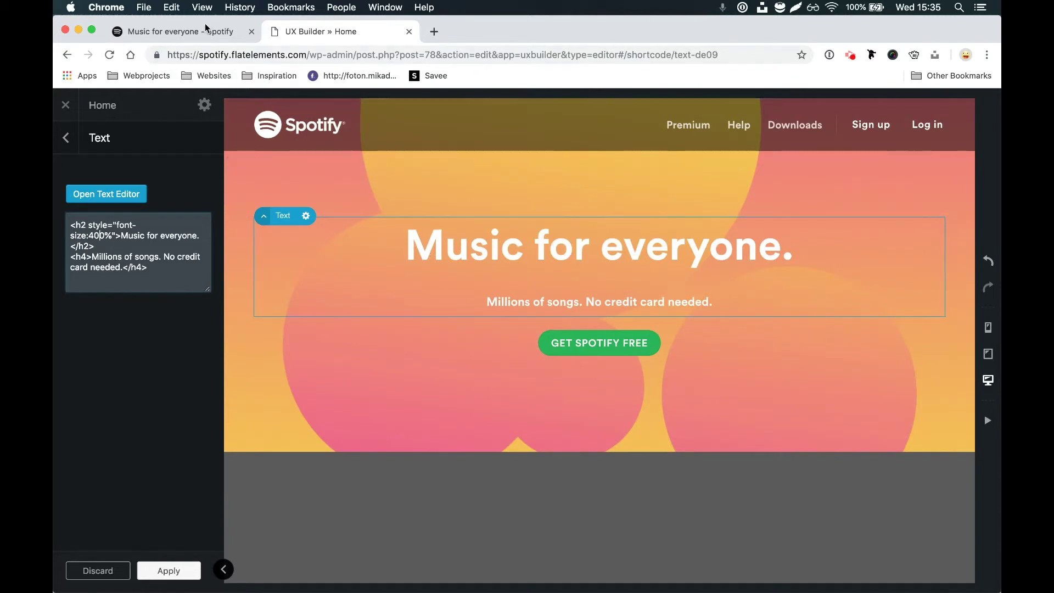
key(ctrl+shift+Tab)
click(350, 291)
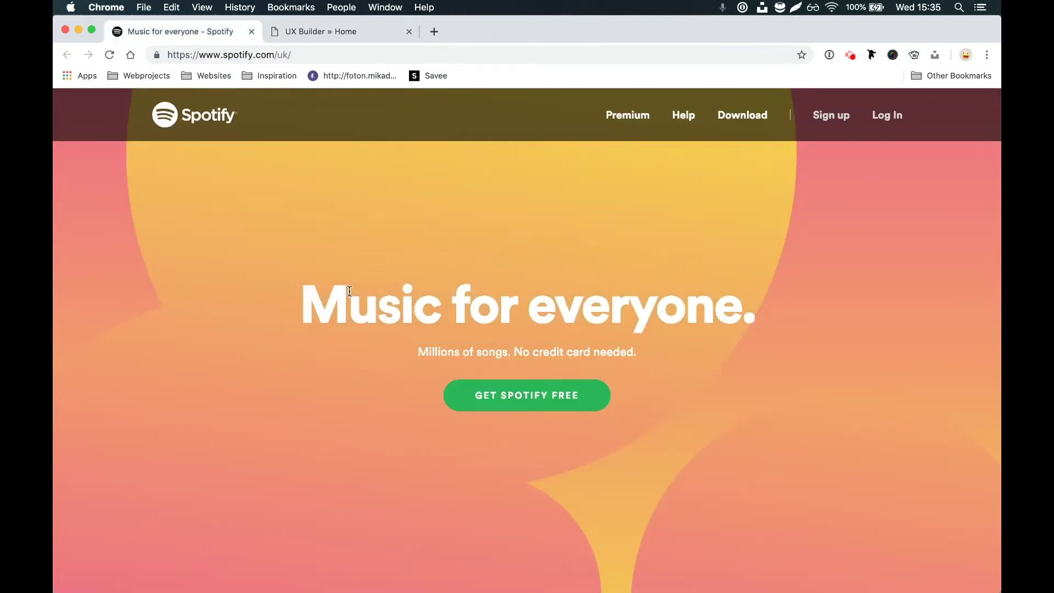
click(351, 34)
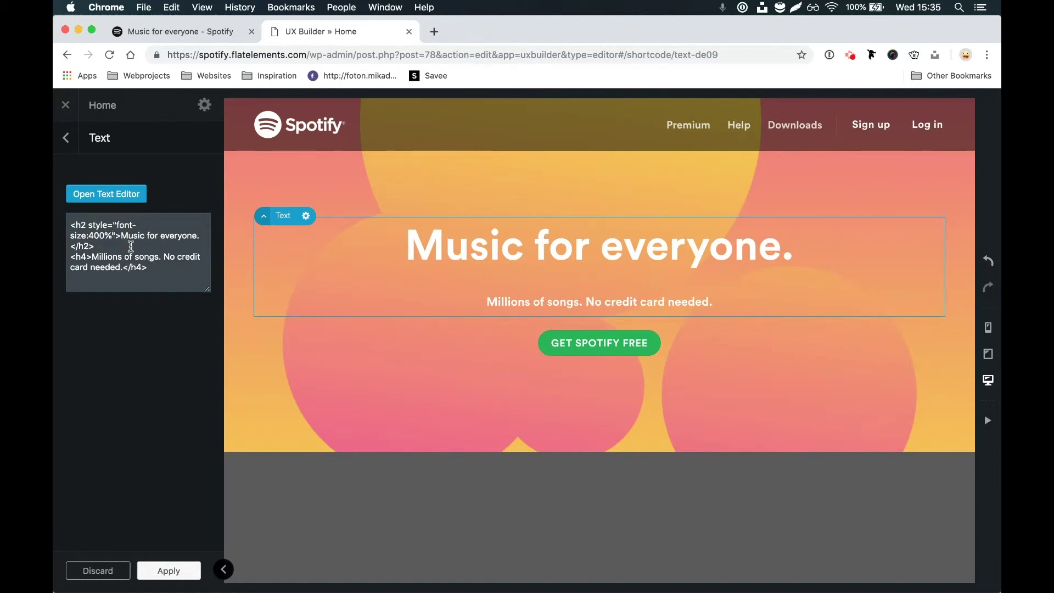
Step: Add margin-bottom:0px to the h2 headline's inline style, apply the change and update the page
text(;)
text( margin-bot)
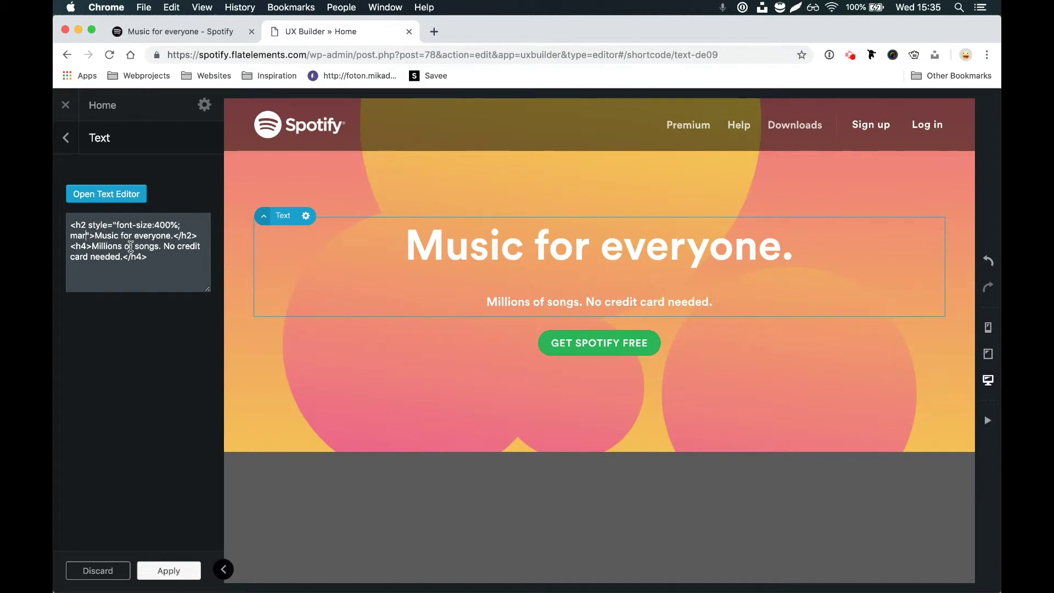
text(tom)
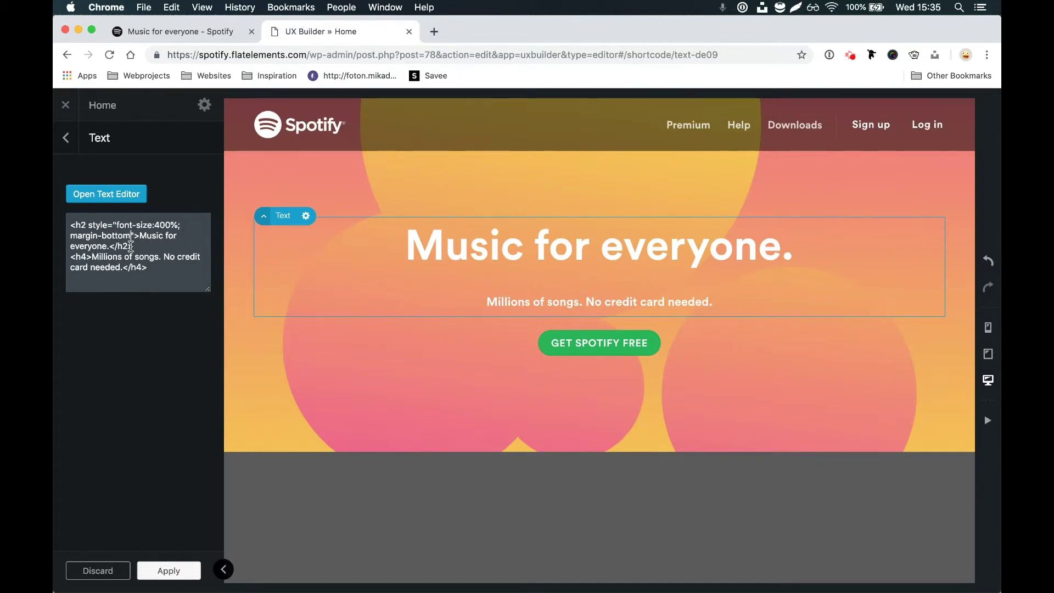
text(:0px)
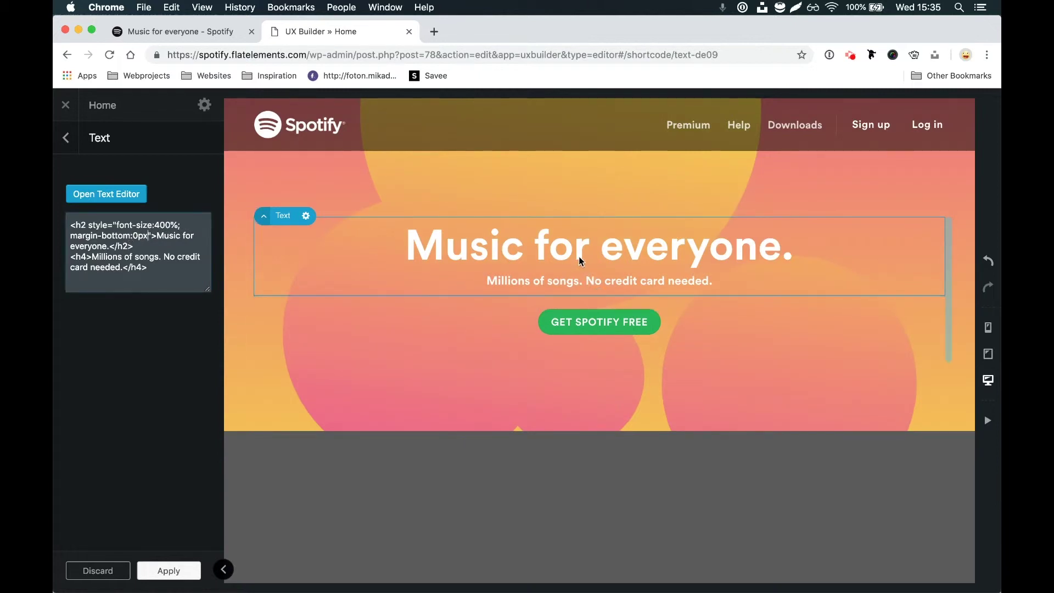
drag(71, 225, 86, 225)
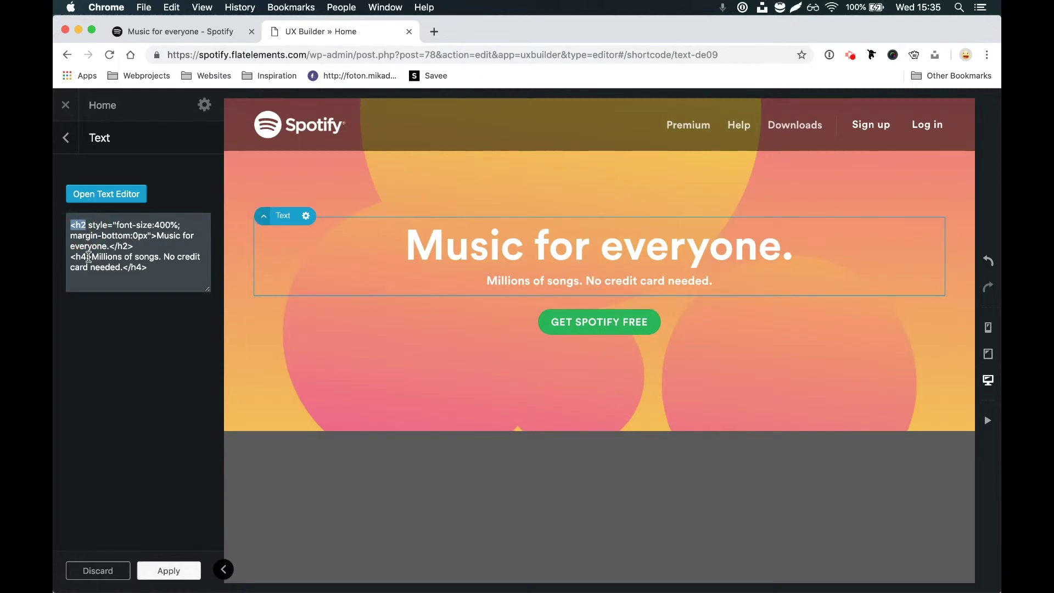
click(165, 571)
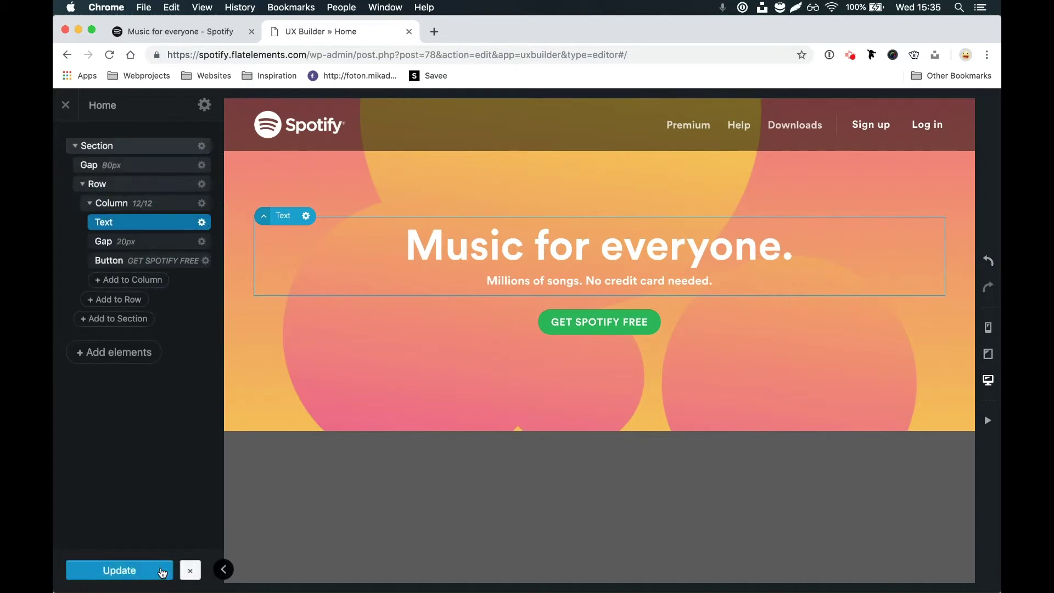
click(162, 571)
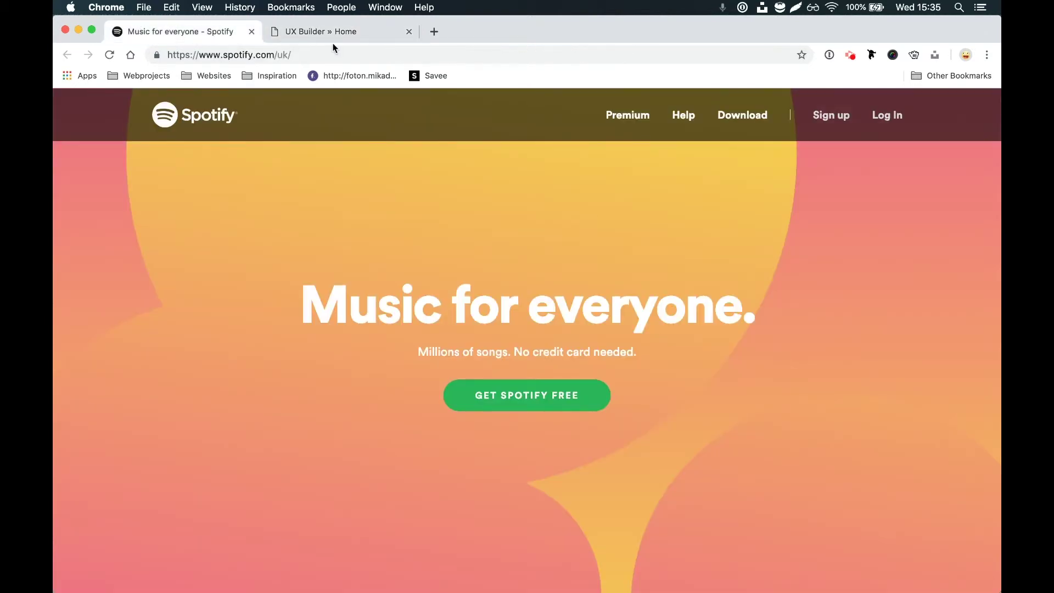
Step: Compare the hero section's height in the builder with the original Spotify page, including where its footer begins
click(332, 34)
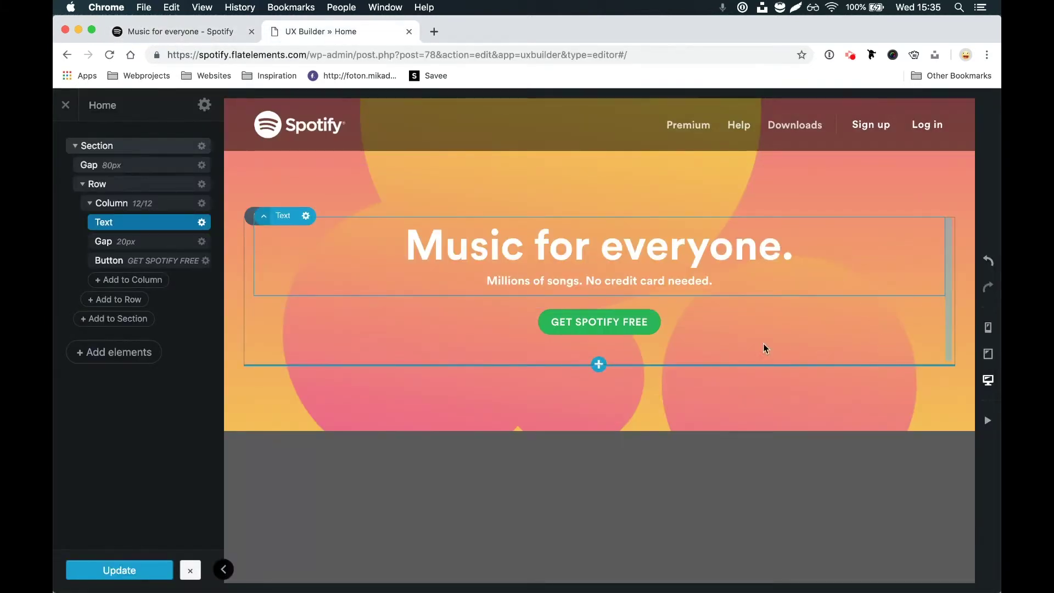
click(195, 33)
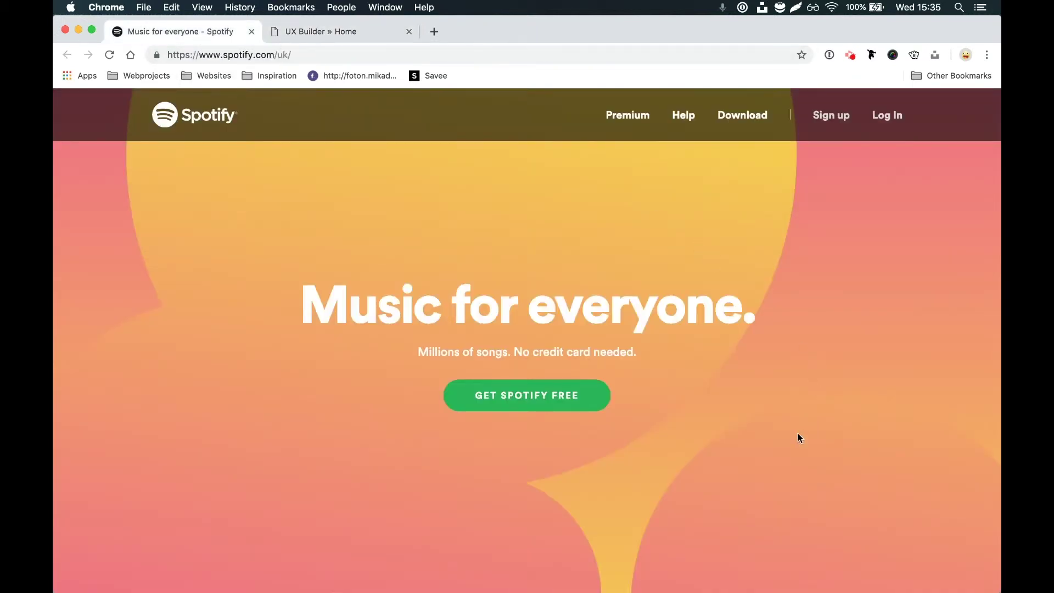
scroll(797, 433, down, 3)
scroll(798, 433, up, 3)
scroll(698, 376, down, 5)
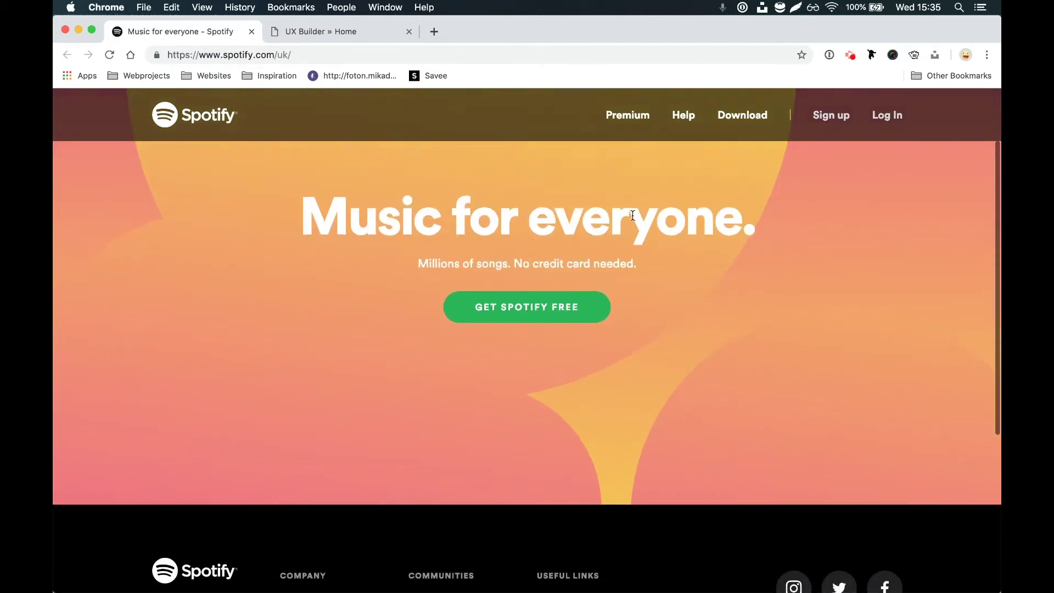
scroll(627, 216, up, 5)
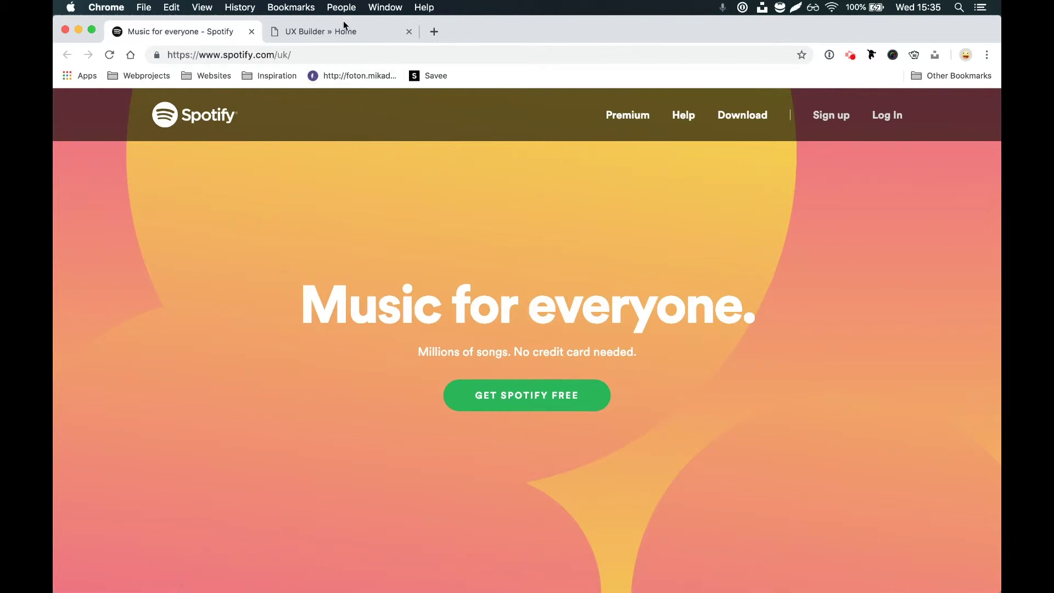
click(344, 34)
Step: Add a Banner element to the page and place it above the Section
click(101, 145)
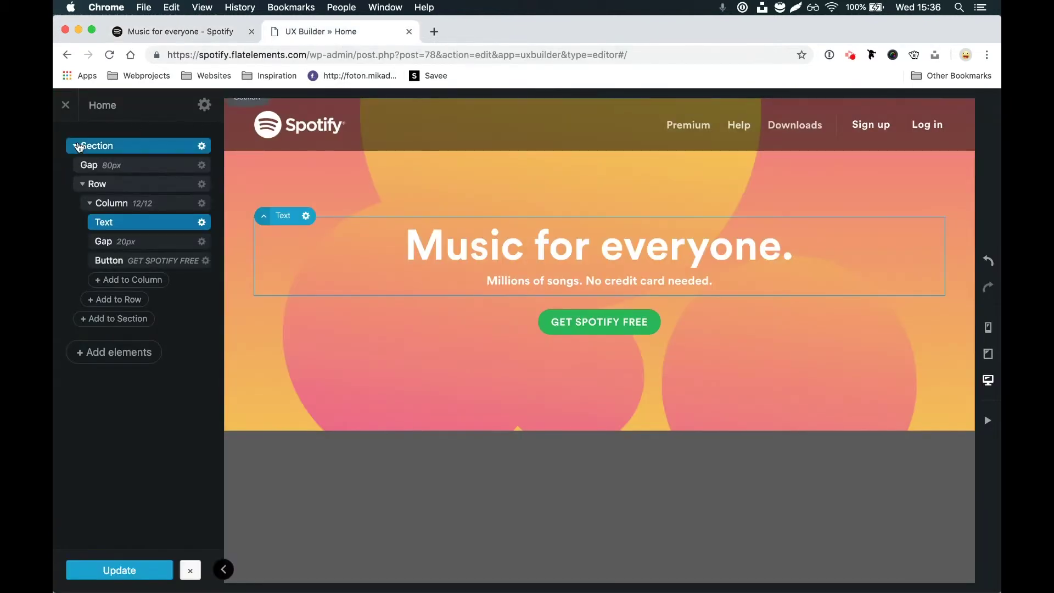
click(116, 178)
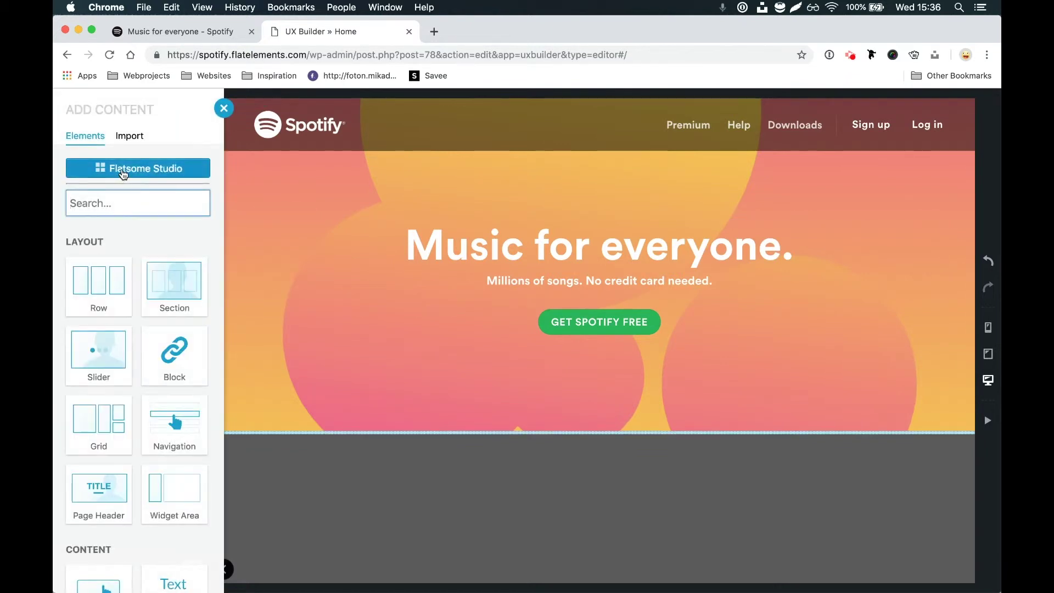
text(bann)
click(103, 276)
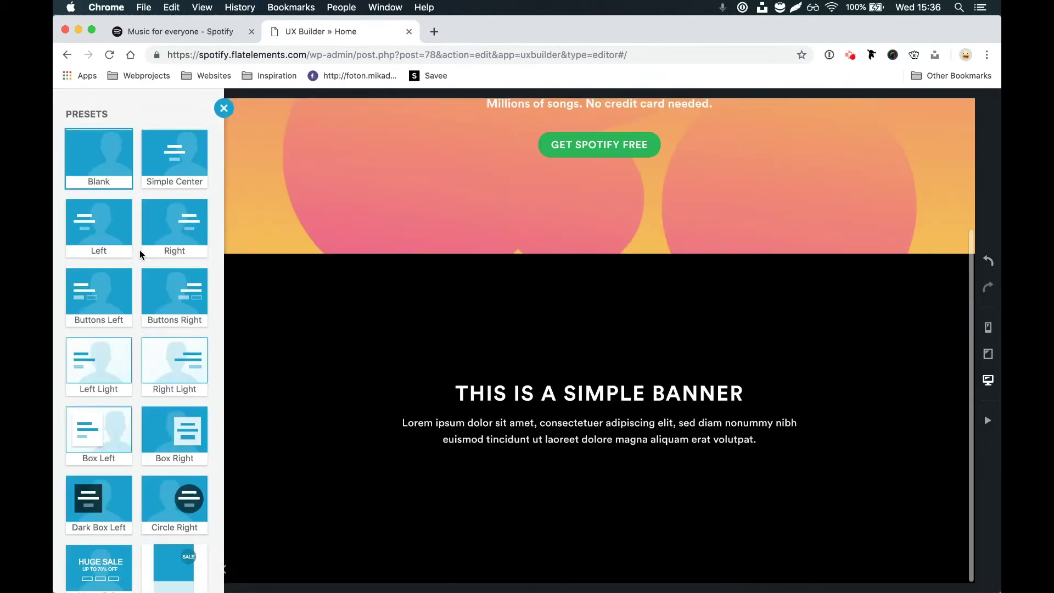
click(224, 108)
click(66, 137)
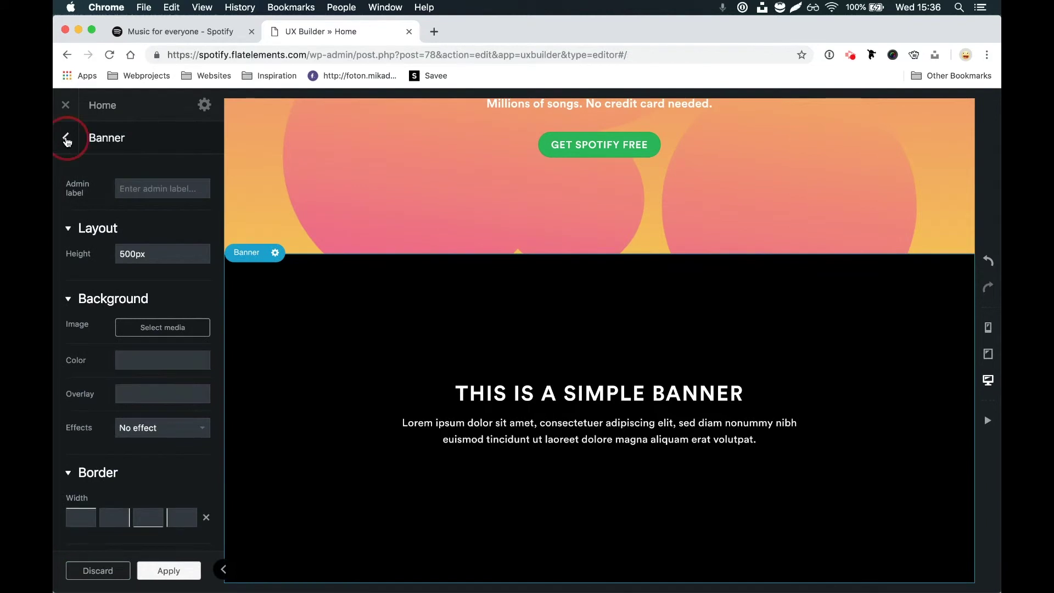
drag(104, 223, 132, 137)
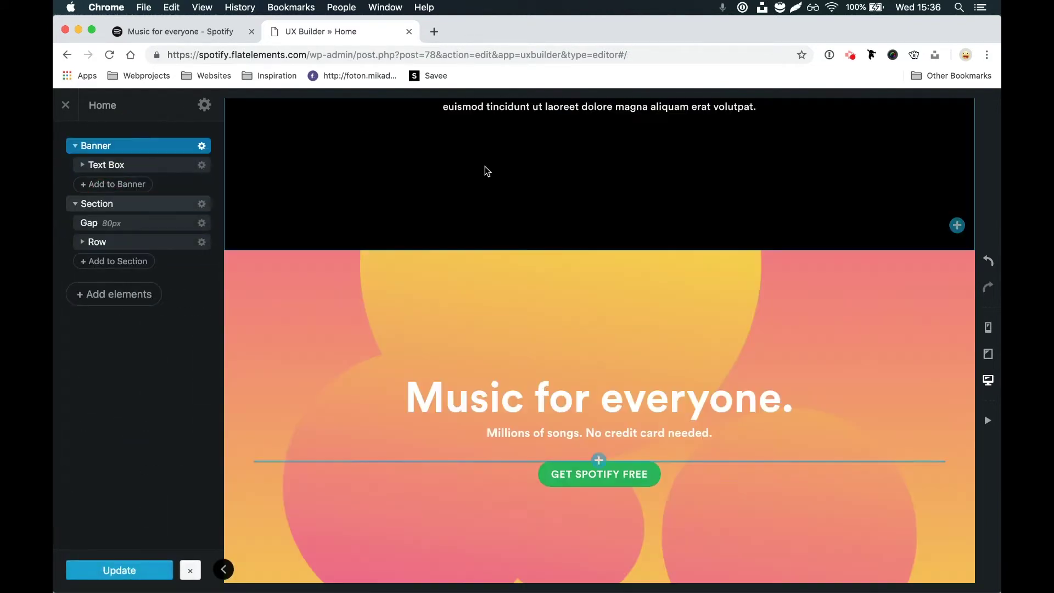
Step: Set the Banner's height to 100% and return to the page's element list
click(155, 149)
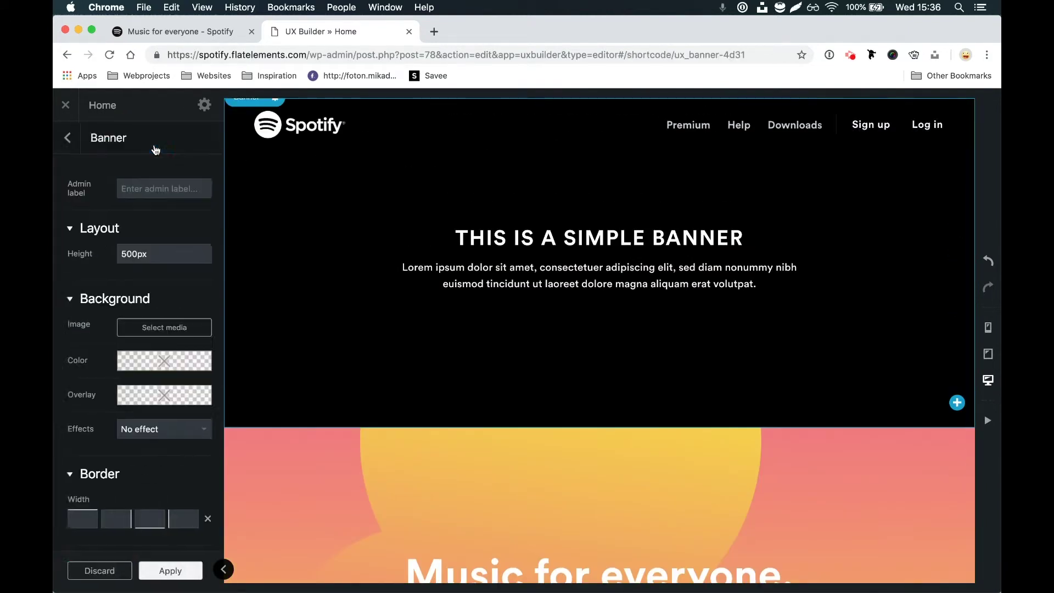
click(145, 244)
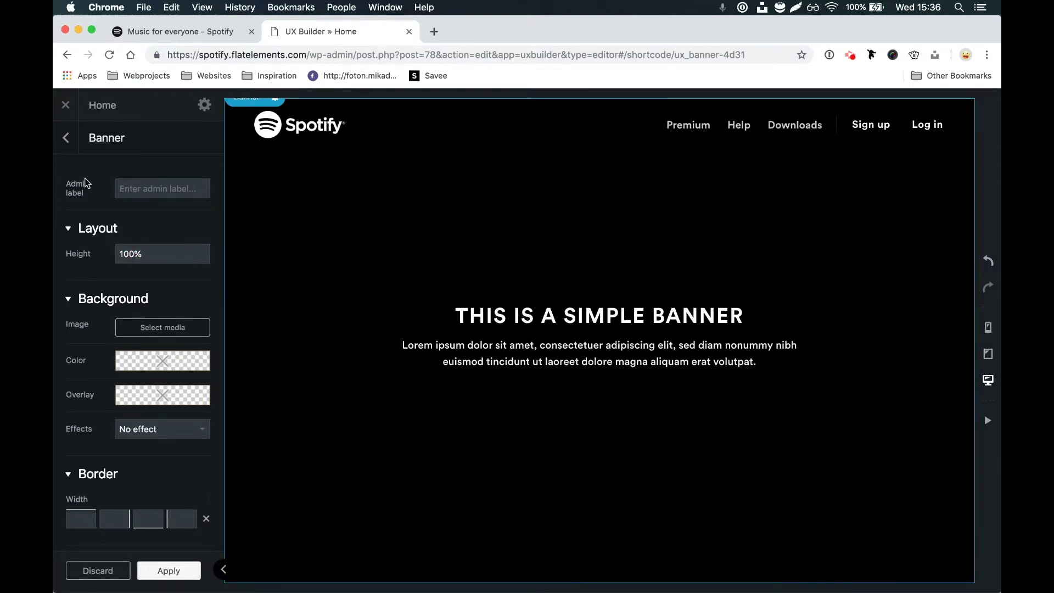
click(66, 138)
Step: Try a minimum height of 100% on the Section, clear the value again and apply
click(136, 207)
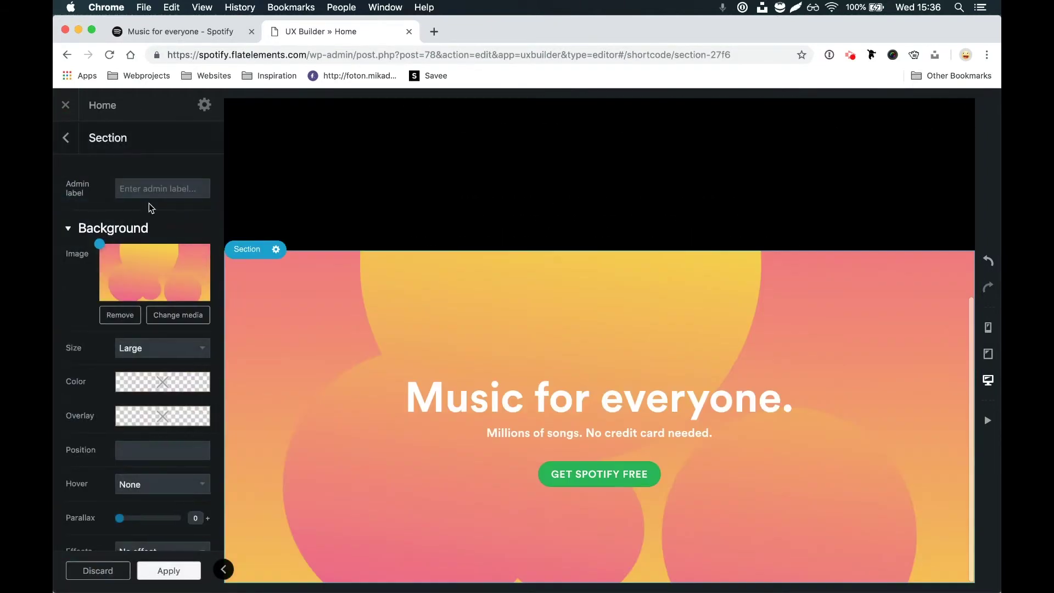
scroll(165, 351, down, 5)
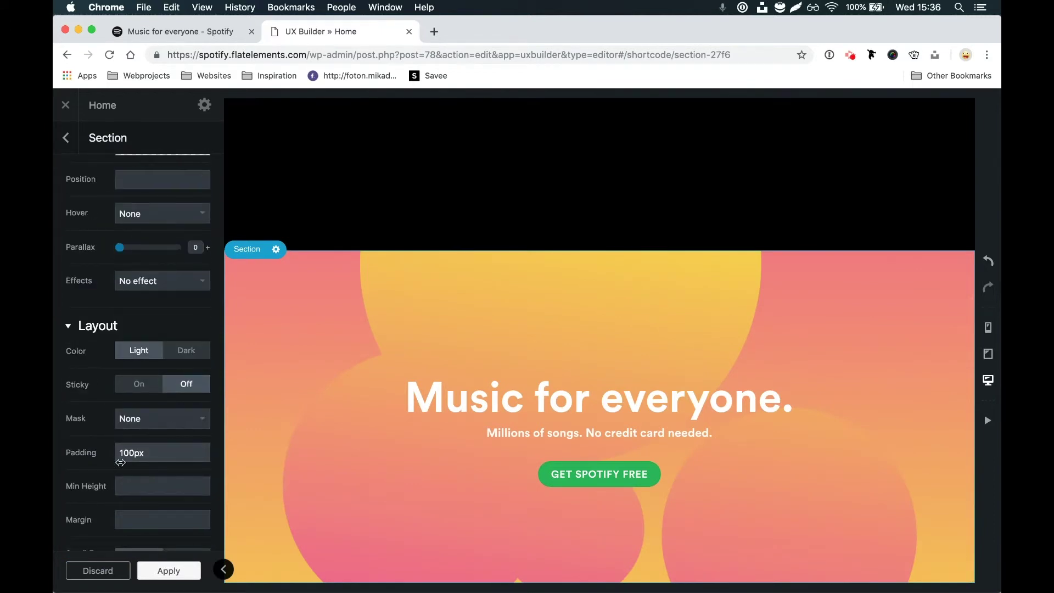
scroll(130, 450, down, 2)
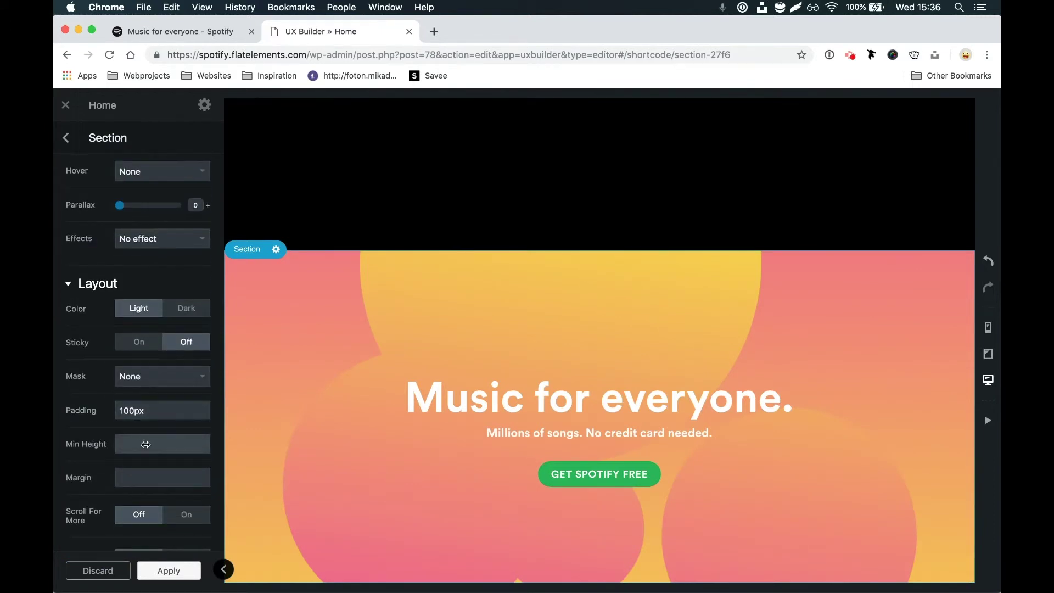
click(145, 444)
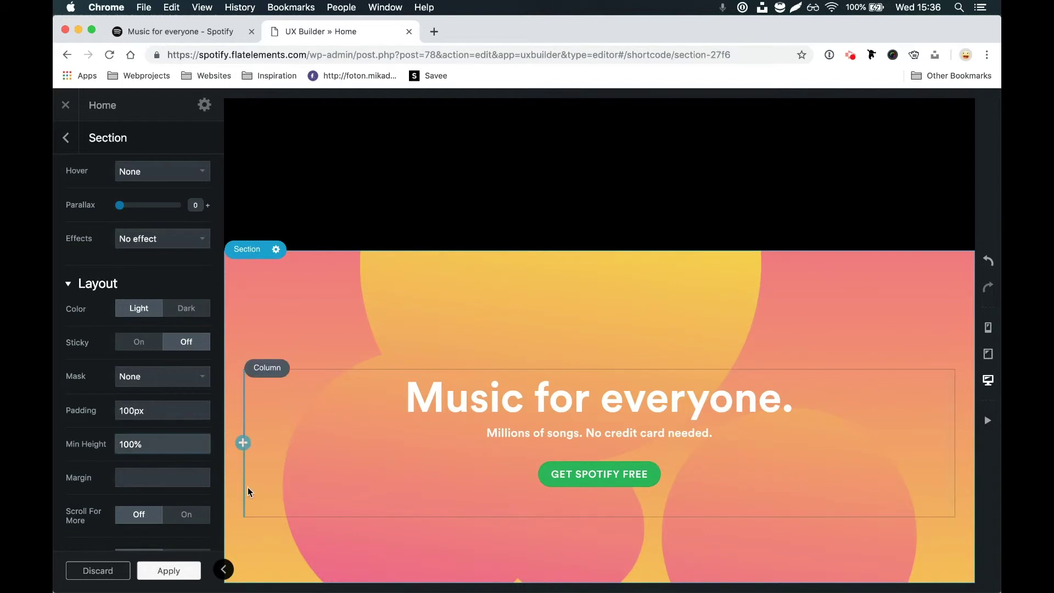
key(super+a)
key(BackSpace)
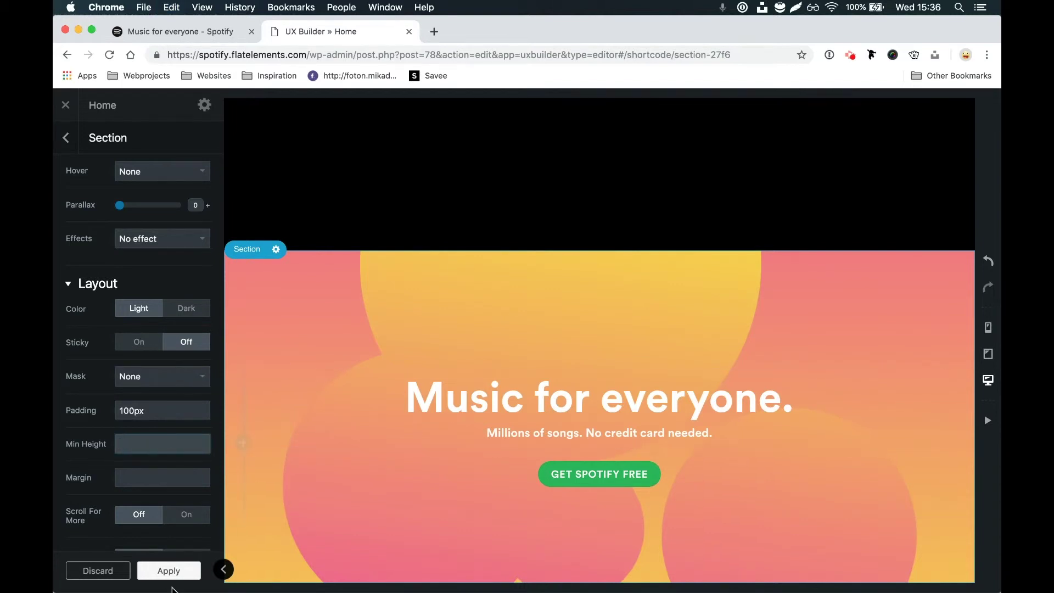
click(168, 570)
Step: Update the page, leave the UX Builder and inspect the Banner's code on the live page
click(144, 571)
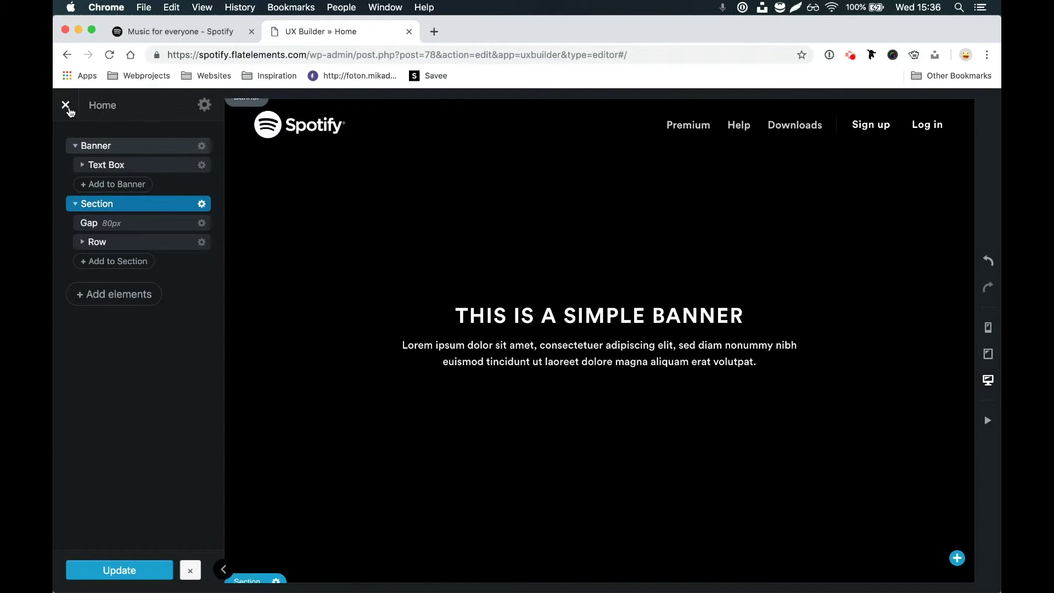
click(67, 106)
right_click(476, 206)
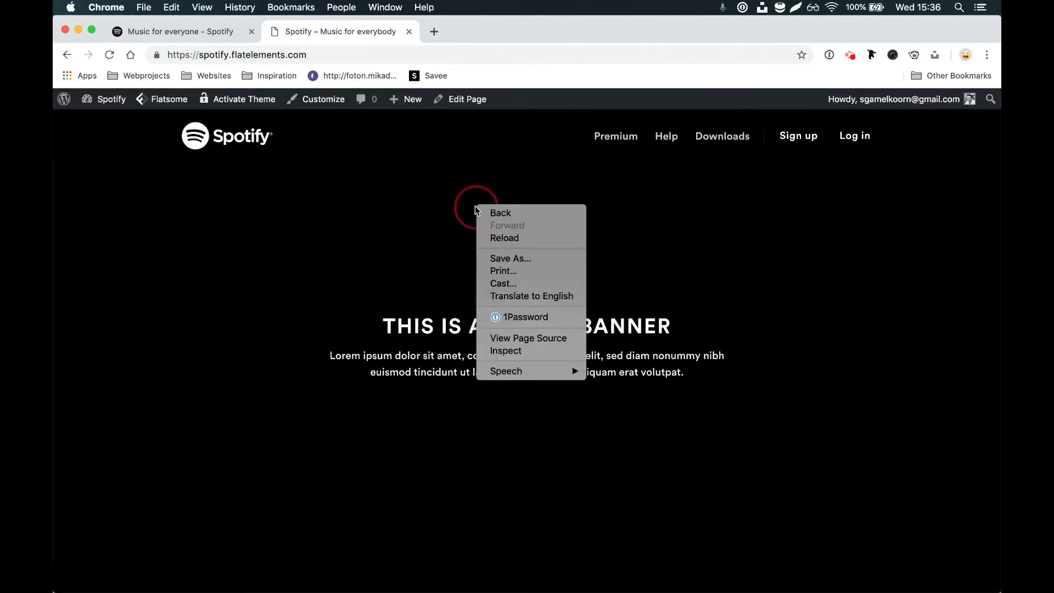
click(529, 351)
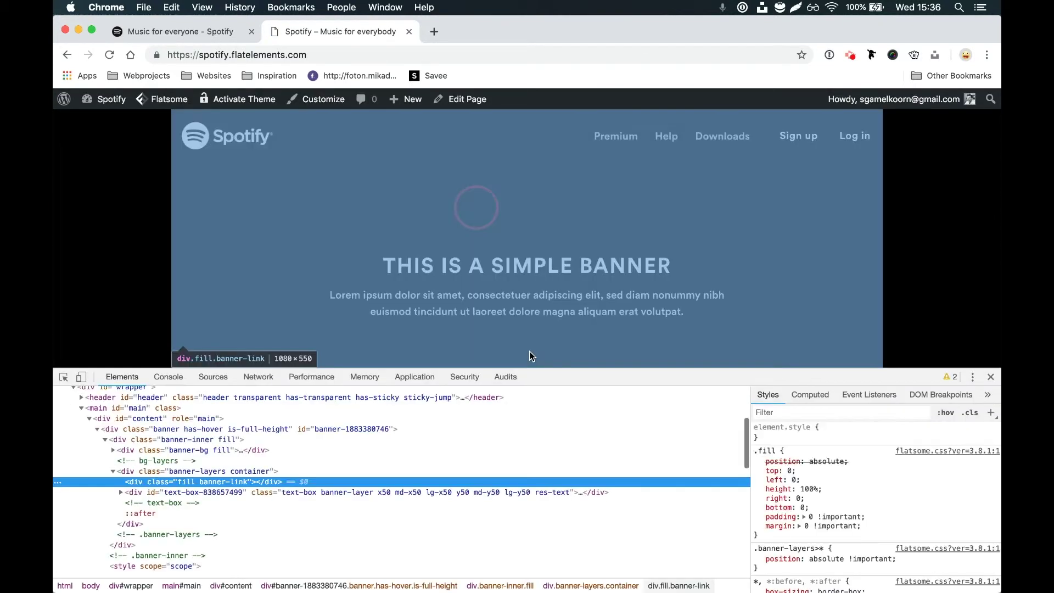
Step: Copy the class name is-full-height from the outer banner div in the page's HTML
scroll(275, 443, up, 2)
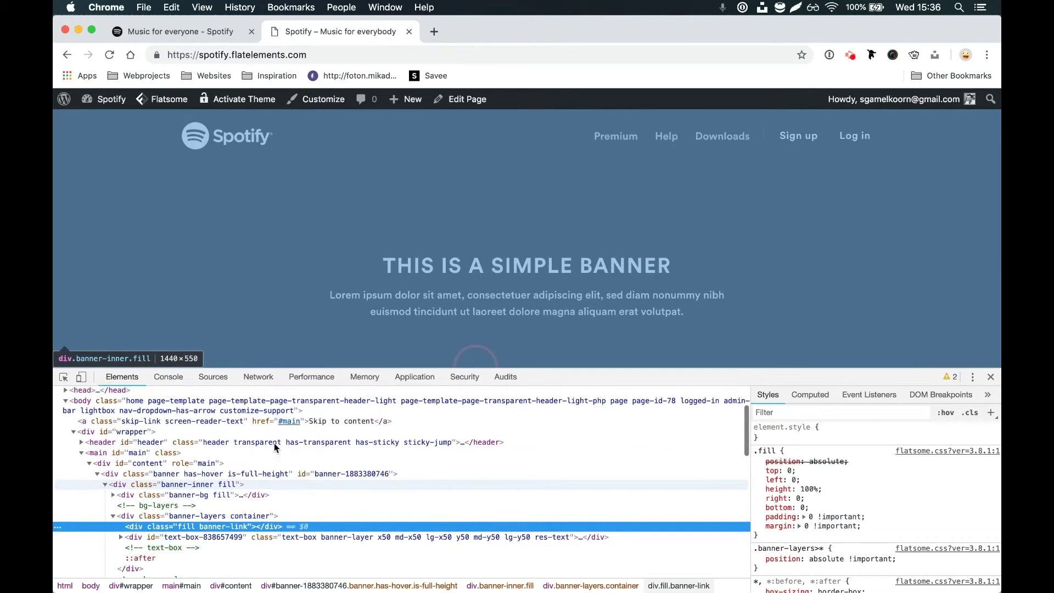
click(230, 475)
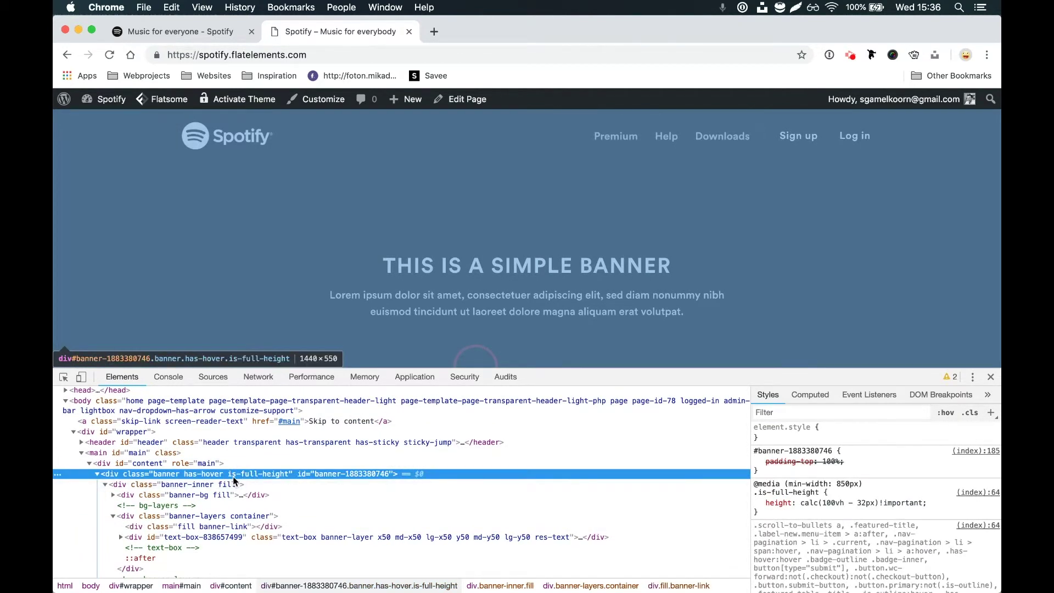
double_click(231, 473)
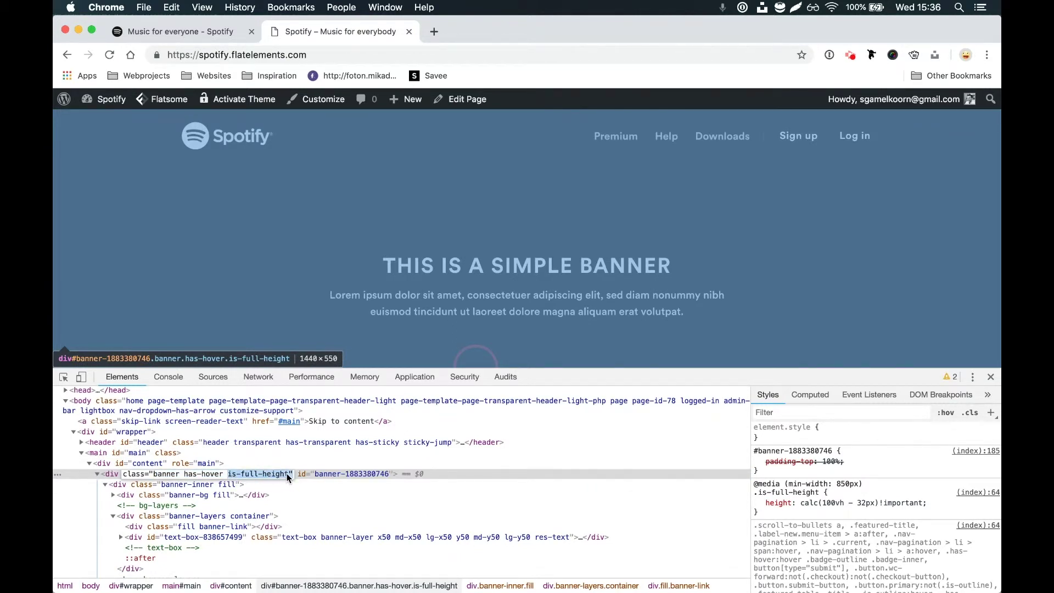
drag(286, 473, 228, 474)
key(super+c)
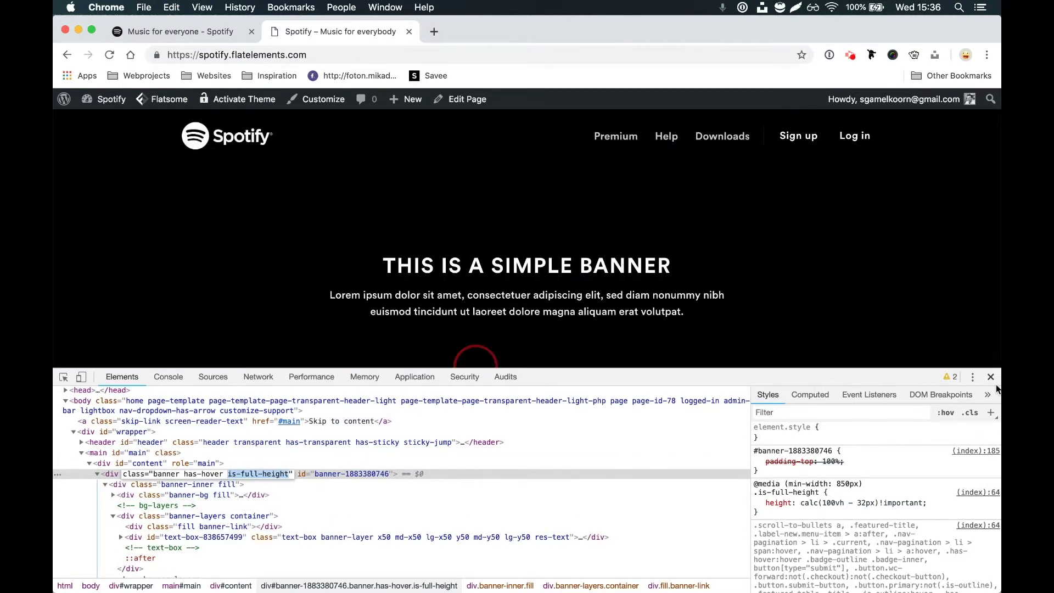
Step: Close the code inspector, reopen the home page in the UX Builder and delete the Banner element
click(990, 377)
click(462, 101)
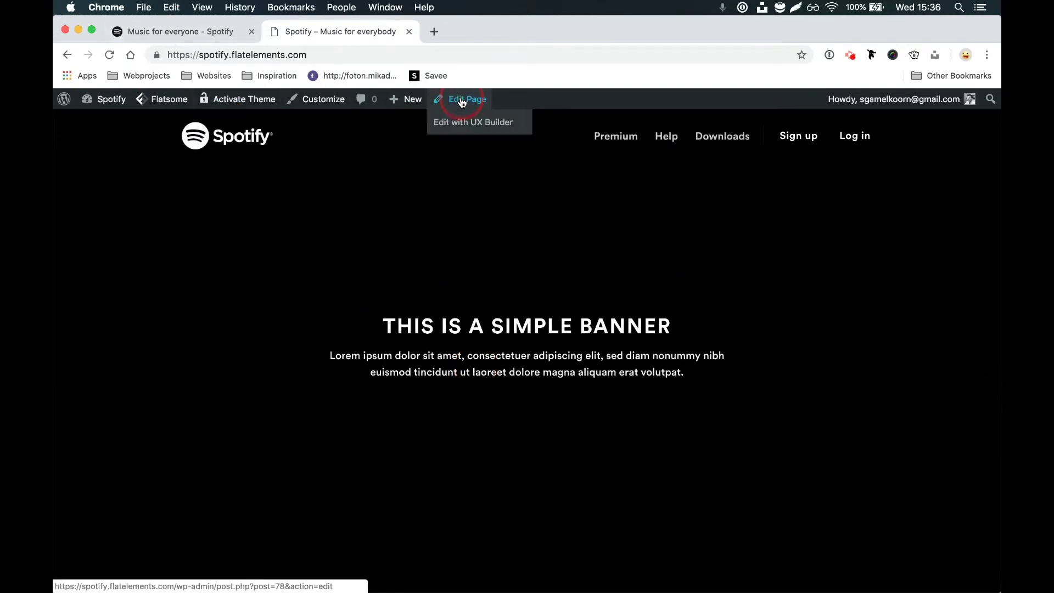
click(461, 121)
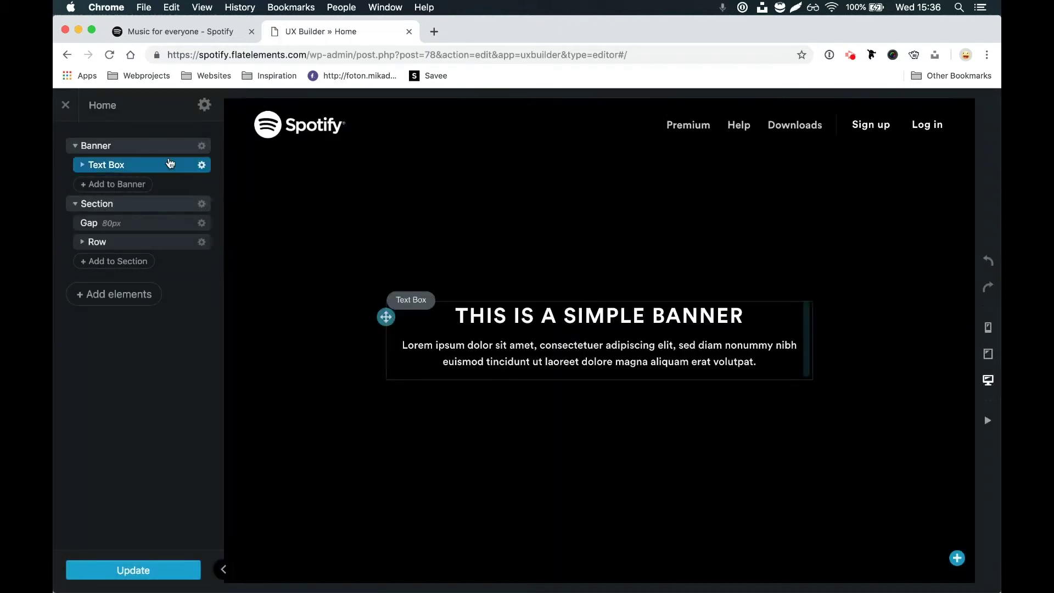
right_click(160, 142)
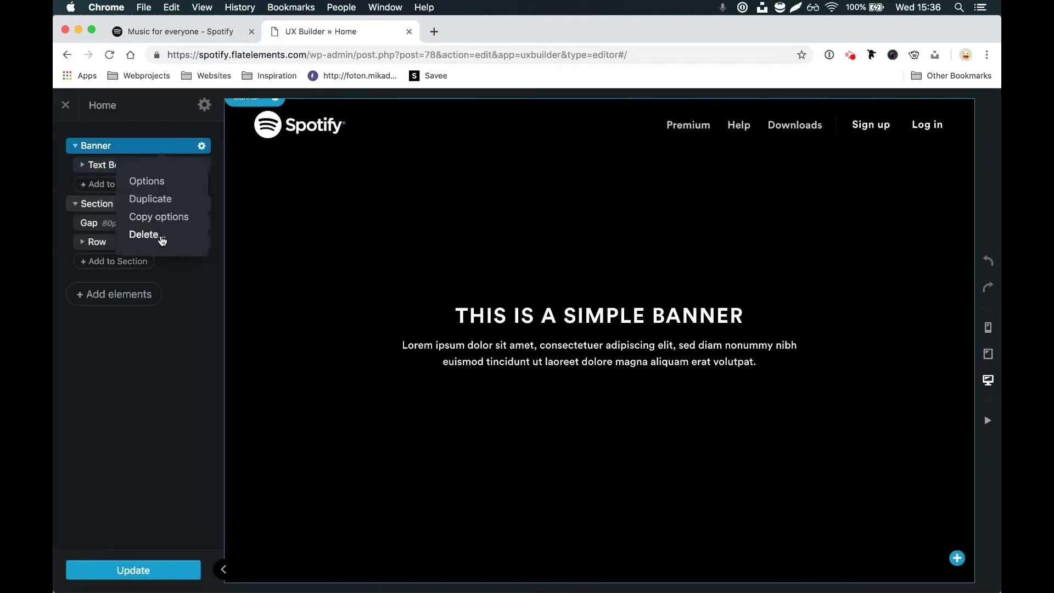
click(162, 236)
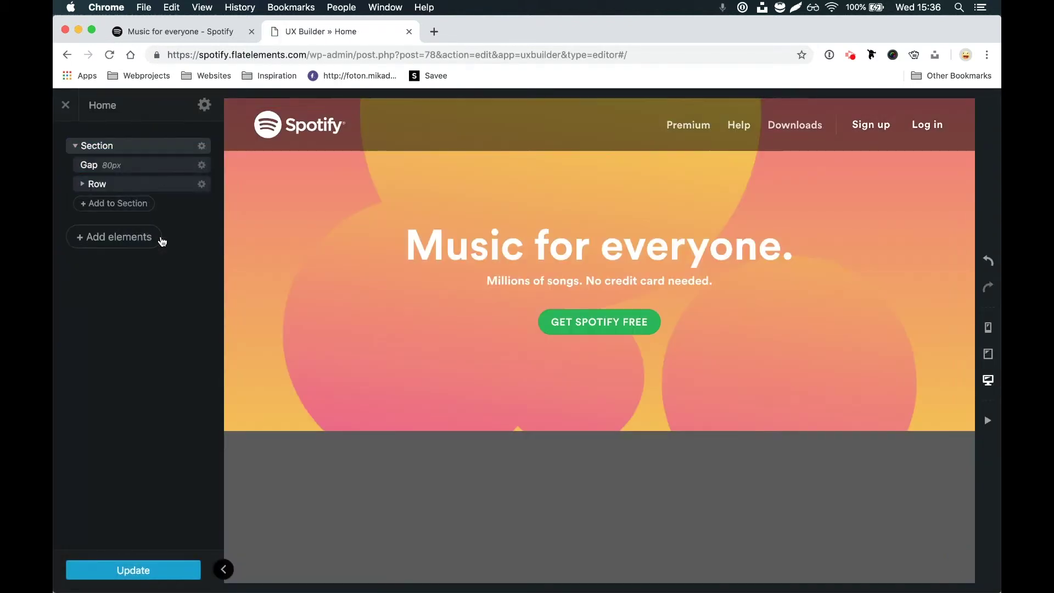
Step: Give the Section the class is-full-height, apply it and compare the hero with the original Spotify homepage
click(151, 148)
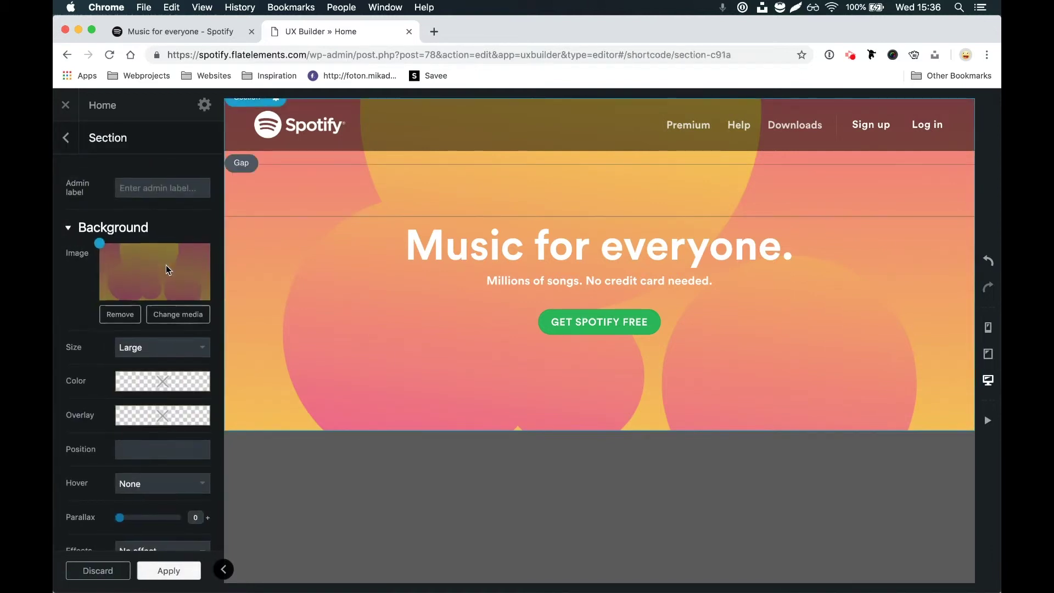
scroll(165, 265, down, 2)
scroll(167, 266, down, 15)
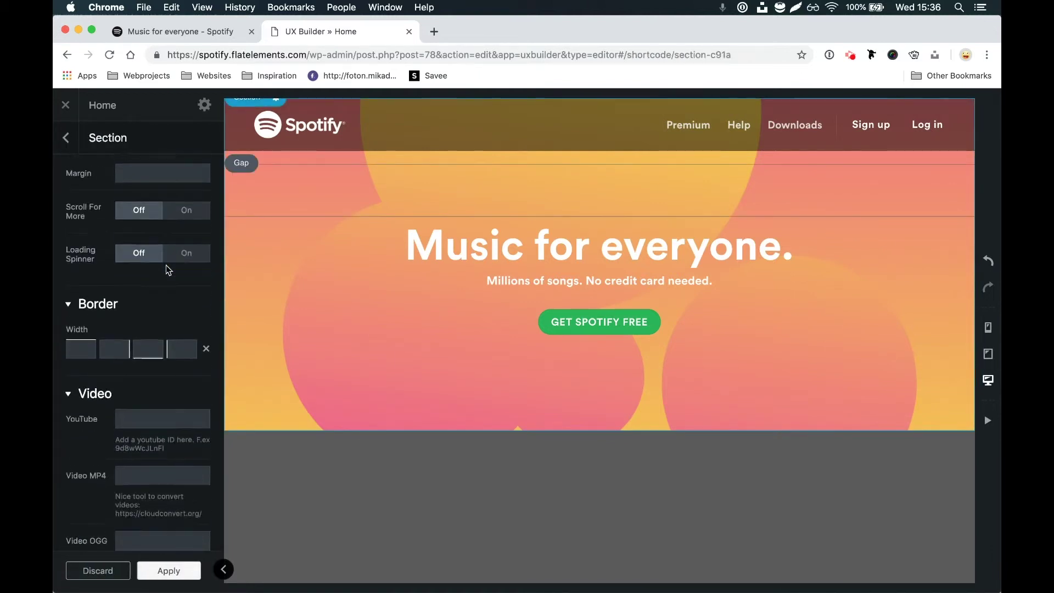
scroll(166, 266, down, 2)
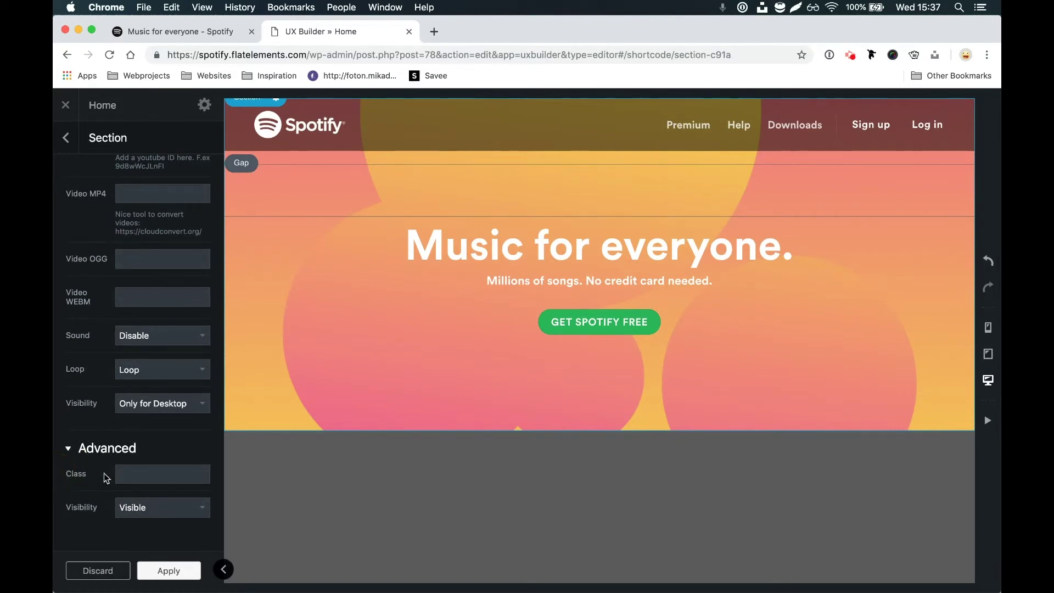
click(151, 473)
key(super+v)
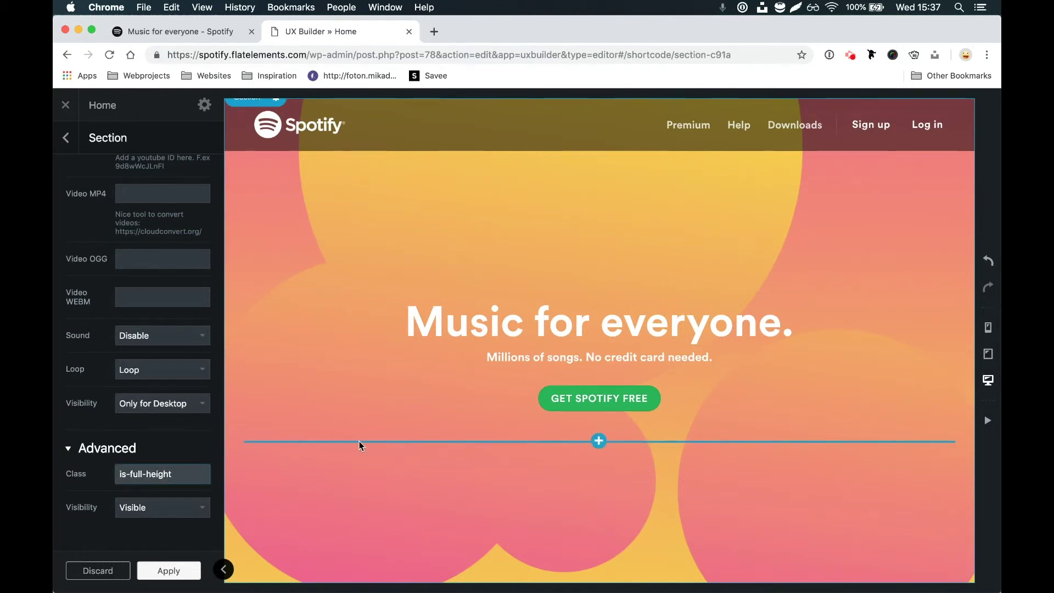
click(168, 570)
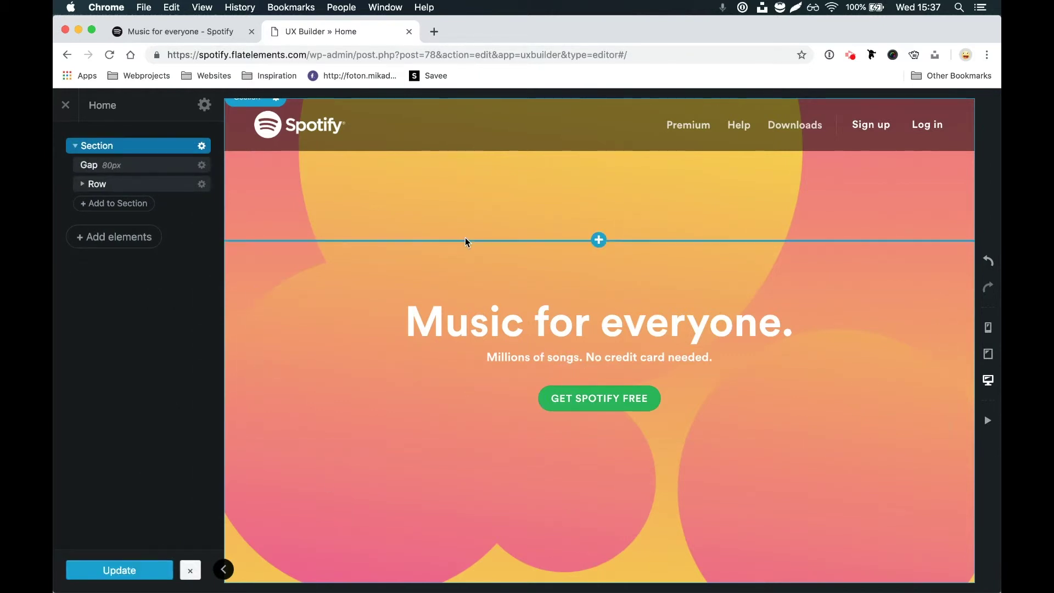
click(216, 34)
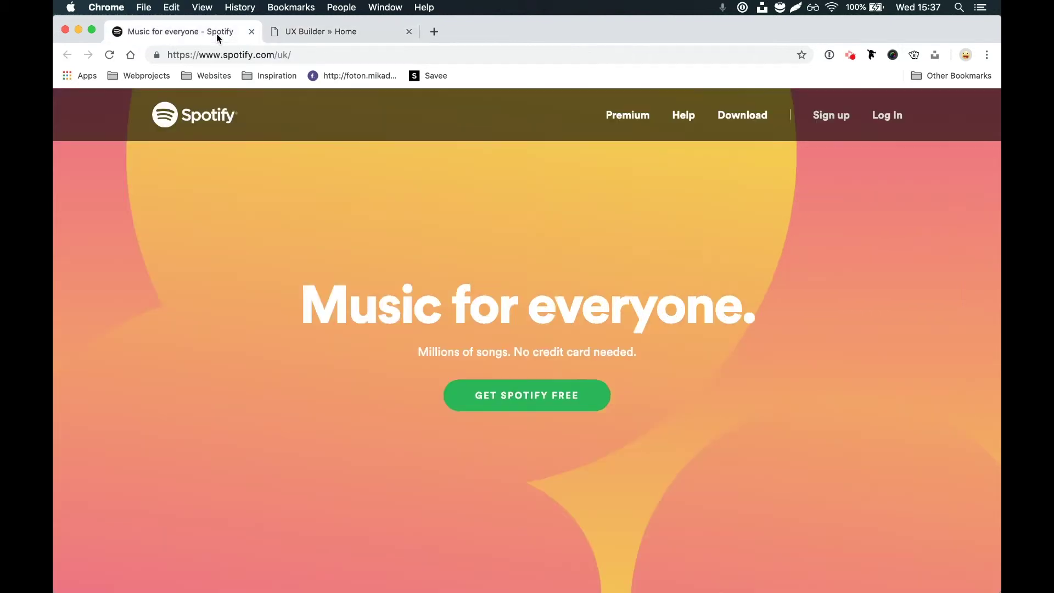
click(340, 31)
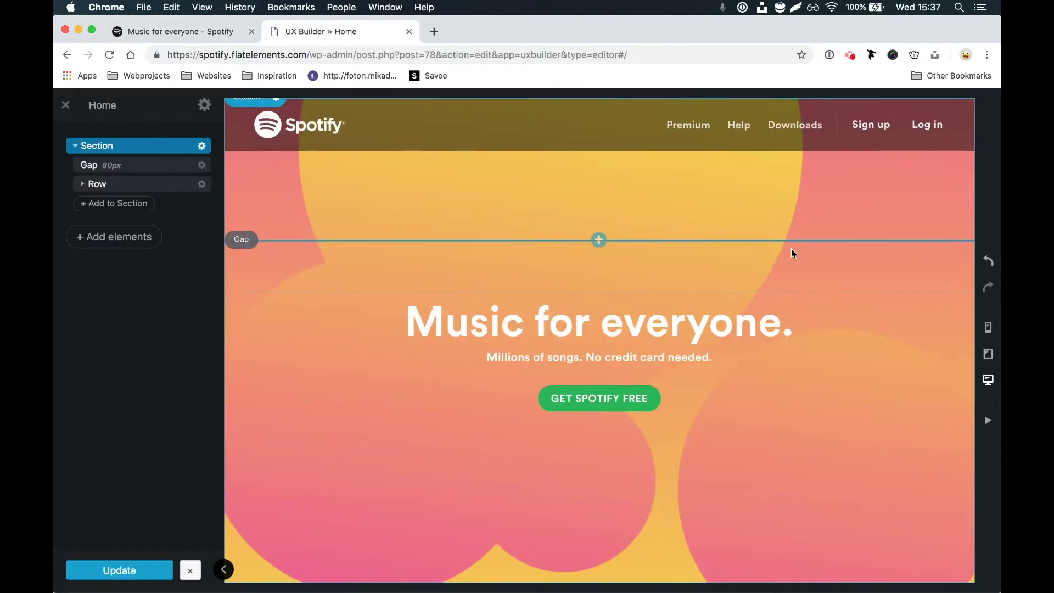
Step: In the mobile preview, add line-height:100% to the inline style of the "Music for everyone." headline
click(988, 356)
click(987, 329)
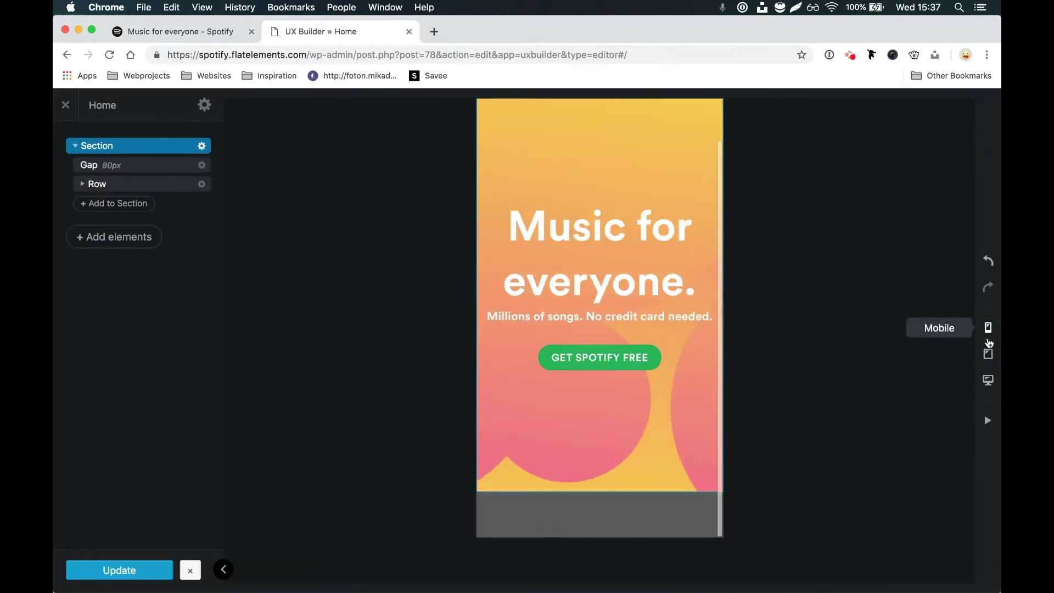
scroll(675, 329, up, 2)
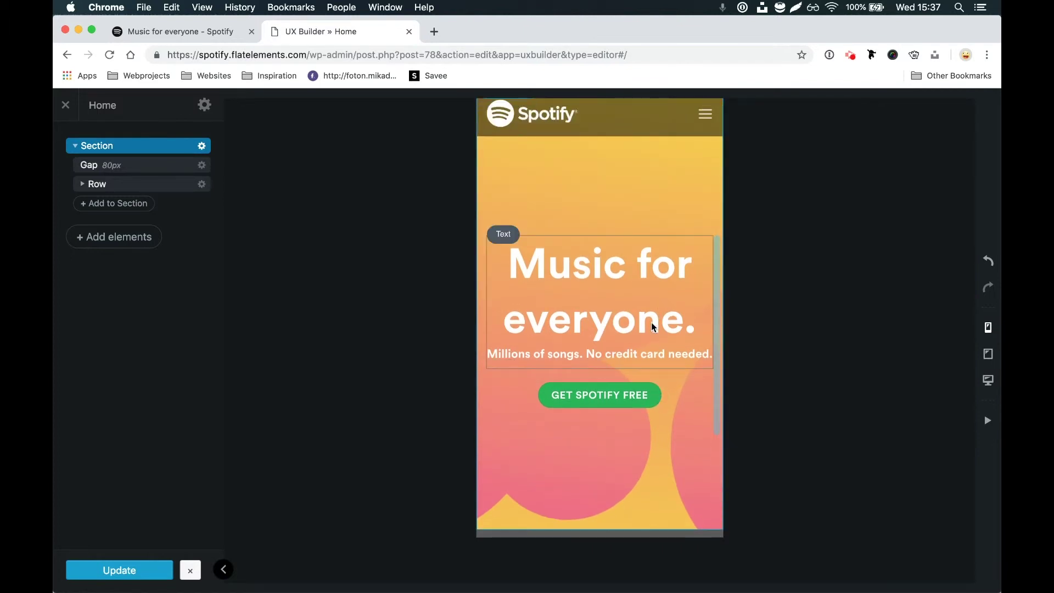
click(580, 303)
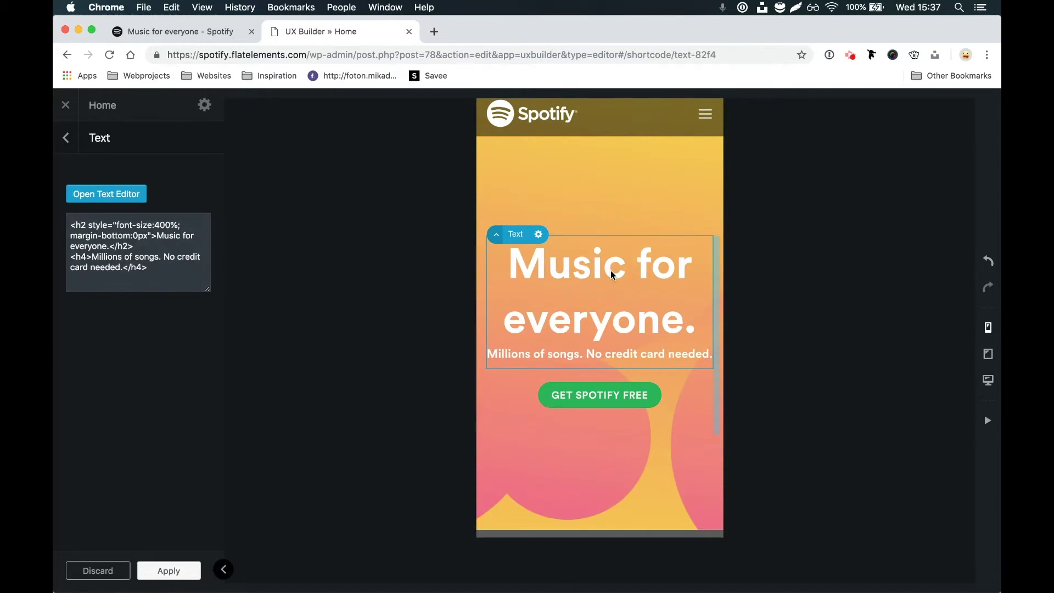
click(148, 236)
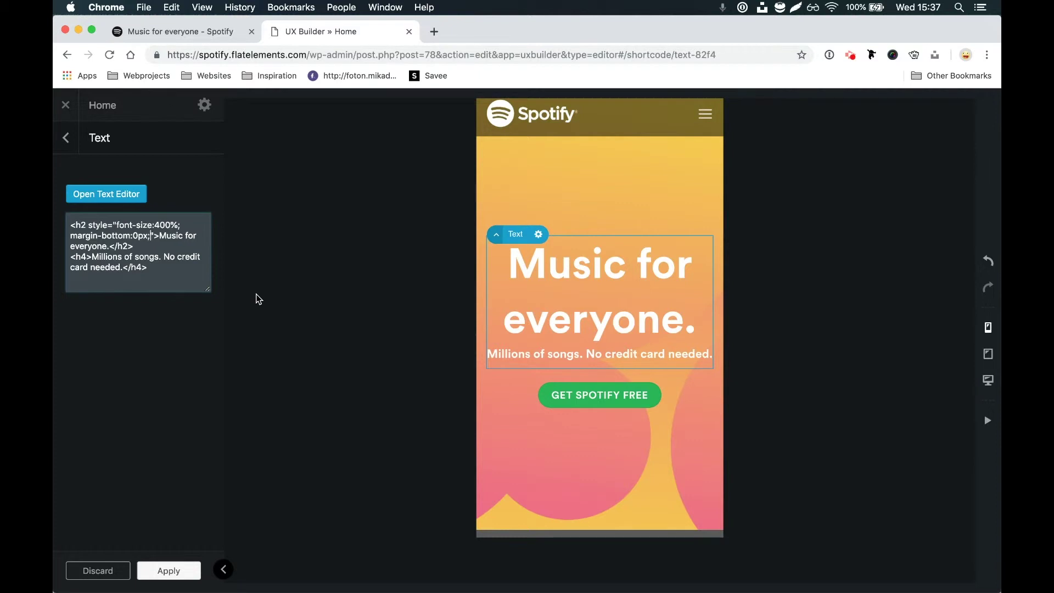
text(line-)
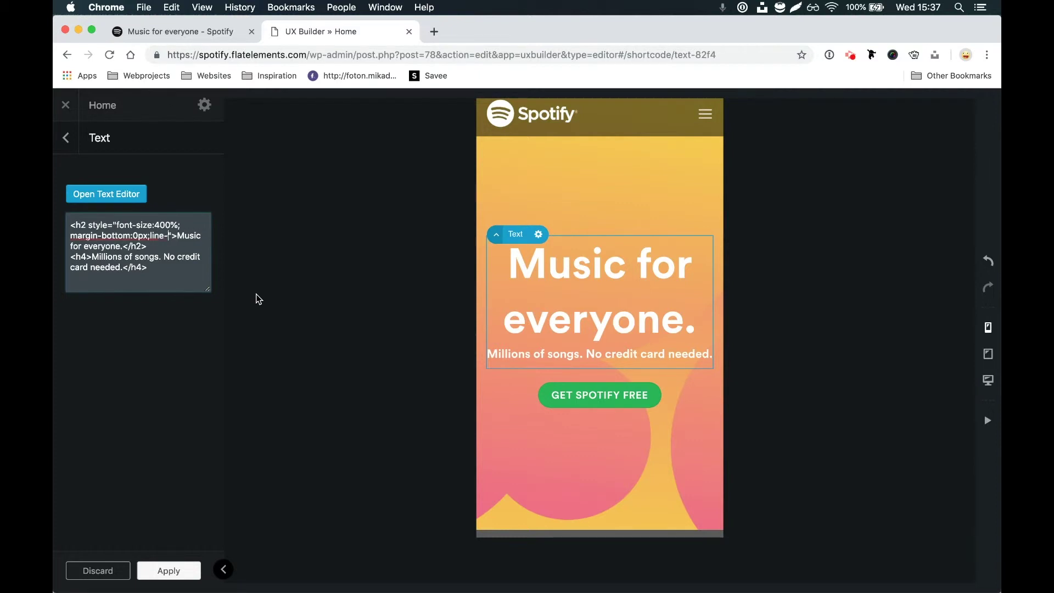
text(height:1)
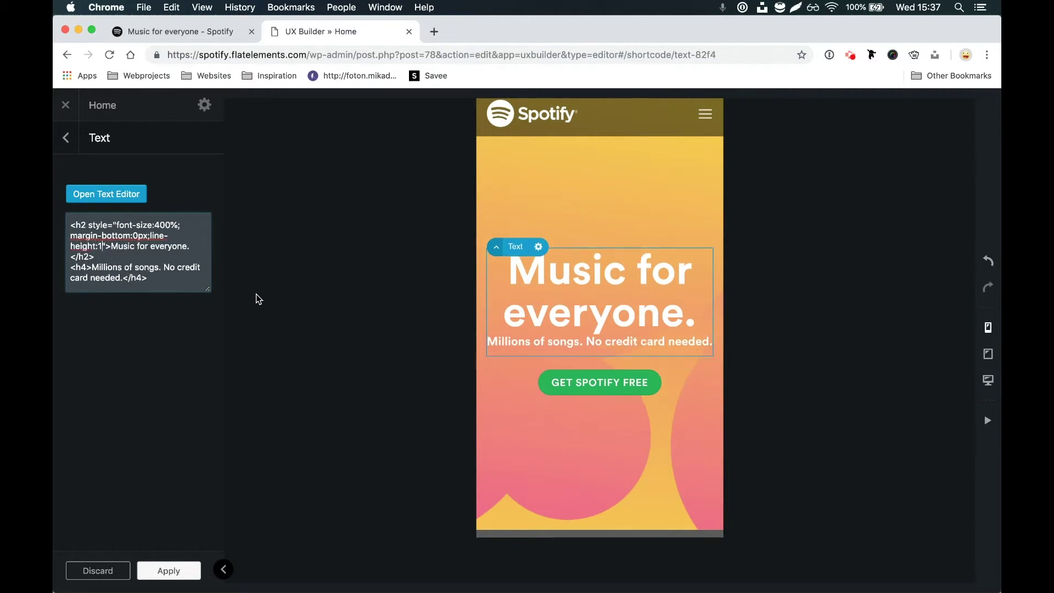
text(00%)
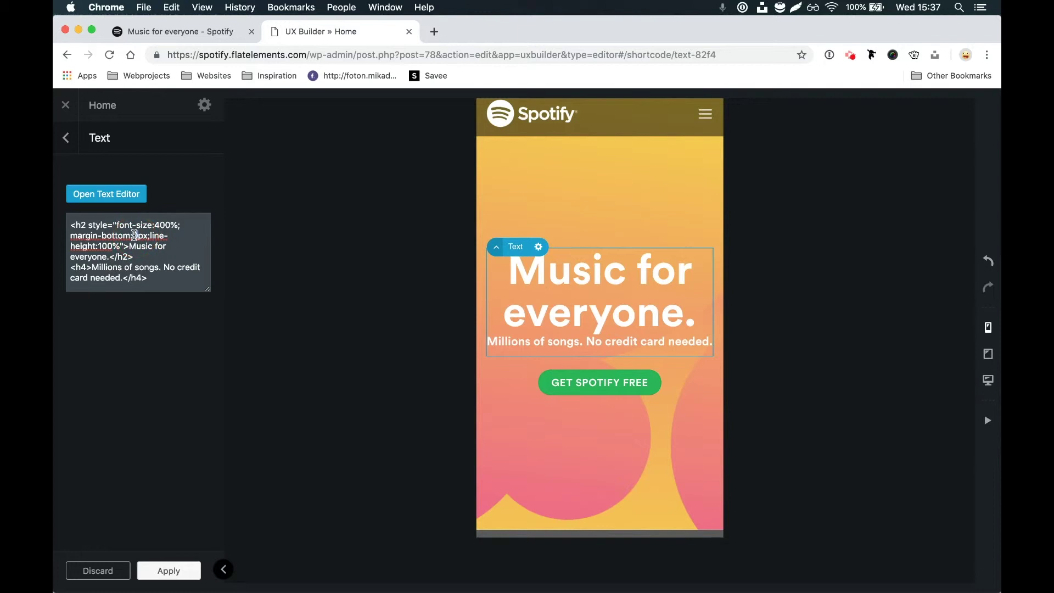
Step: Set the headline's bottom margin to 5px and check the spacing in the mobile, tablet and desktop previews
text(0px)
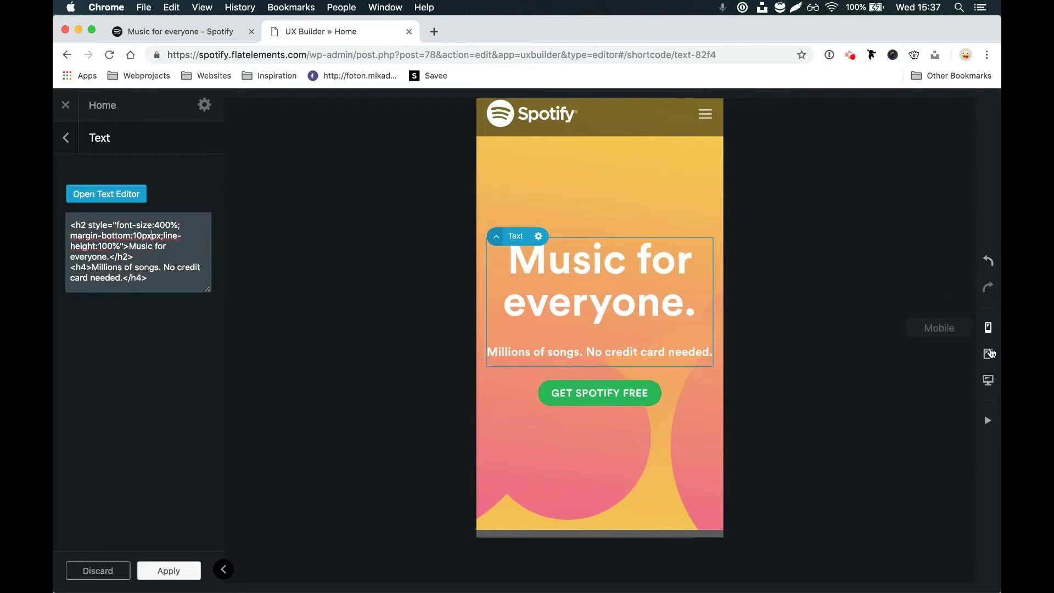
click(988, 380)
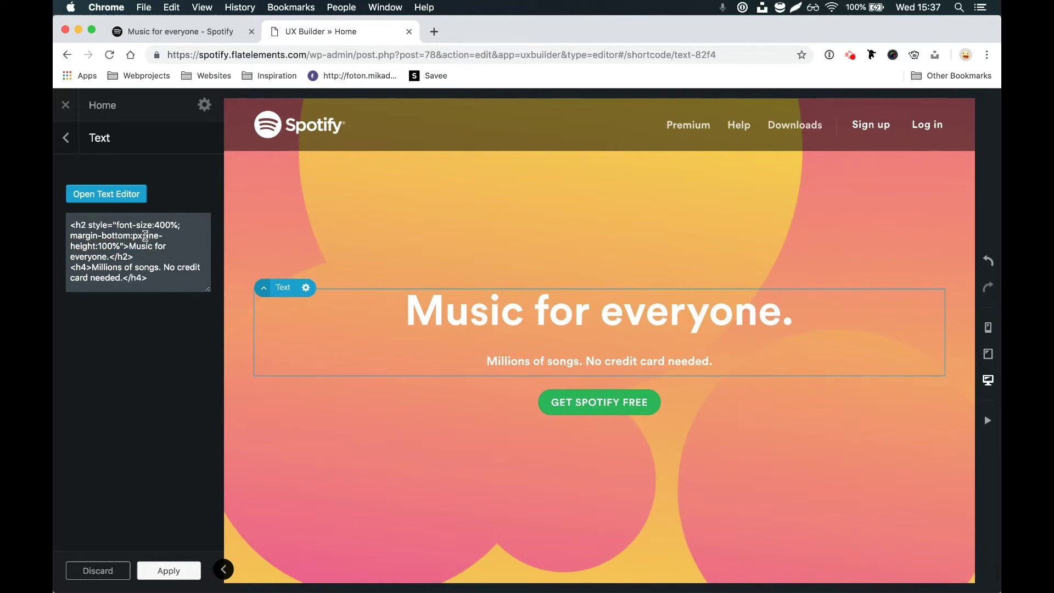
text(5)
click(988, 328)
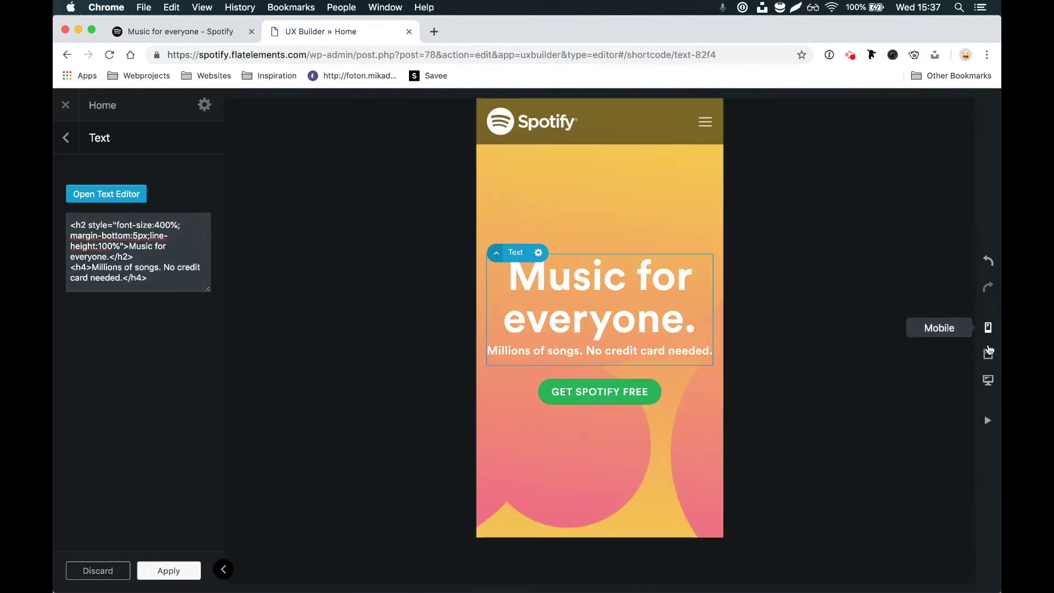
click(988, 354)
click(988, 380)
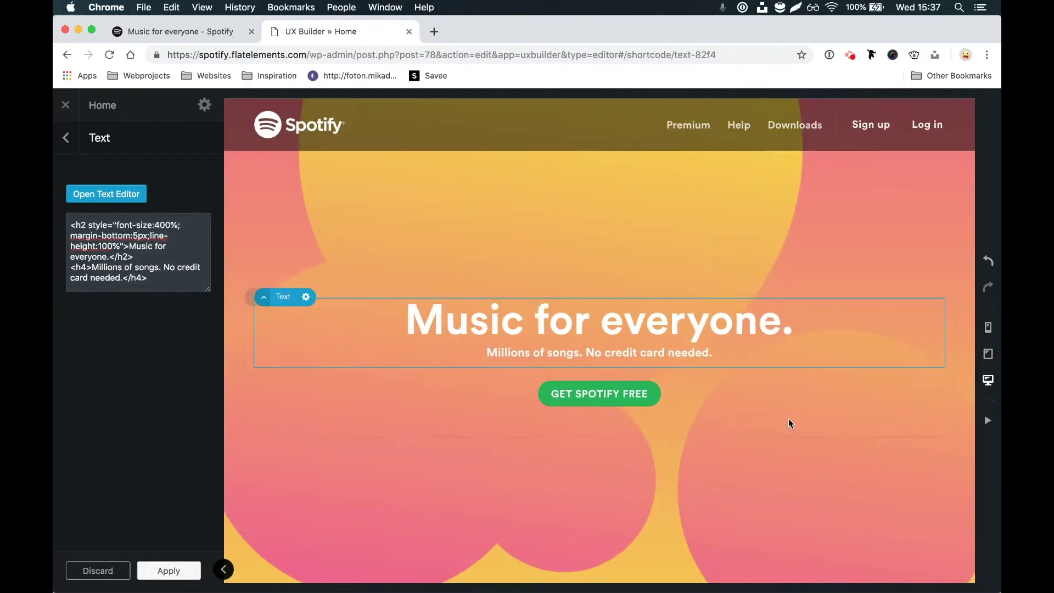
Step: Set the GET SPOTIFY FREE button's size to Large, compare it with the original site and apply
click(617, 398)
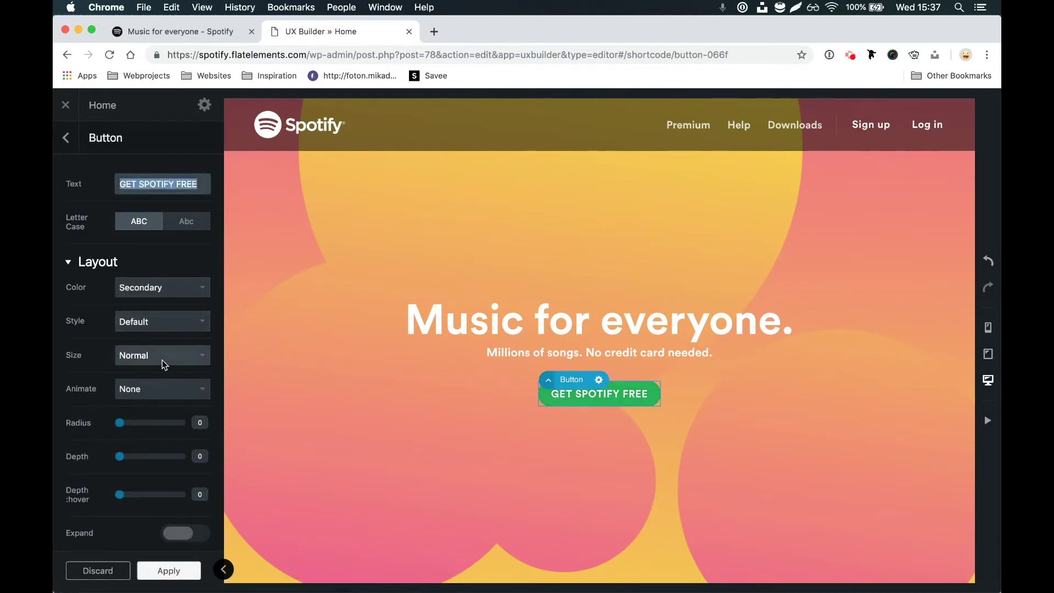
click(162, 360)
click(160, 366)
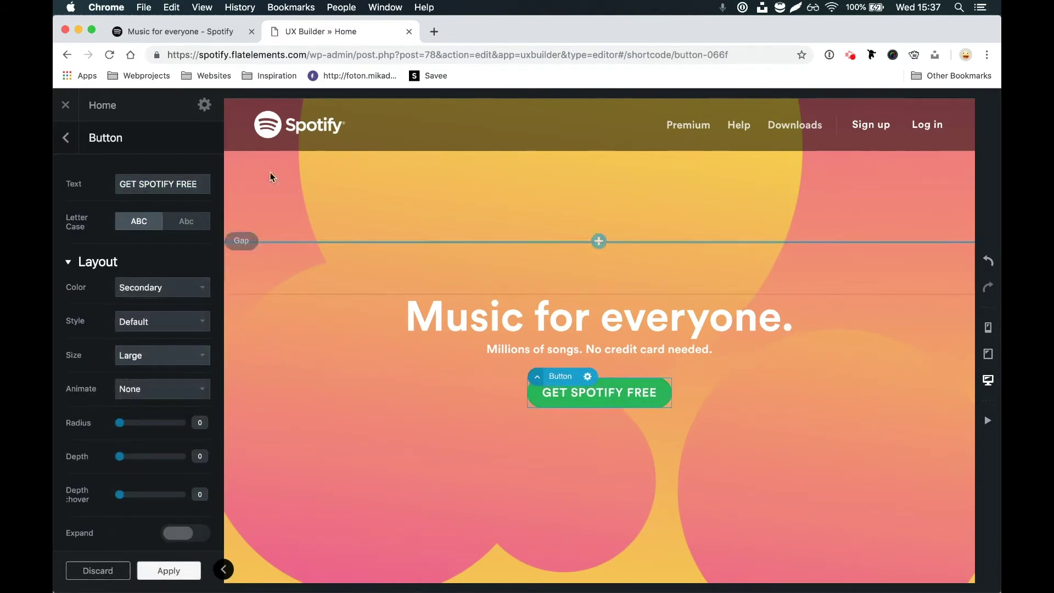
click(209, 35)
click(370, 32)
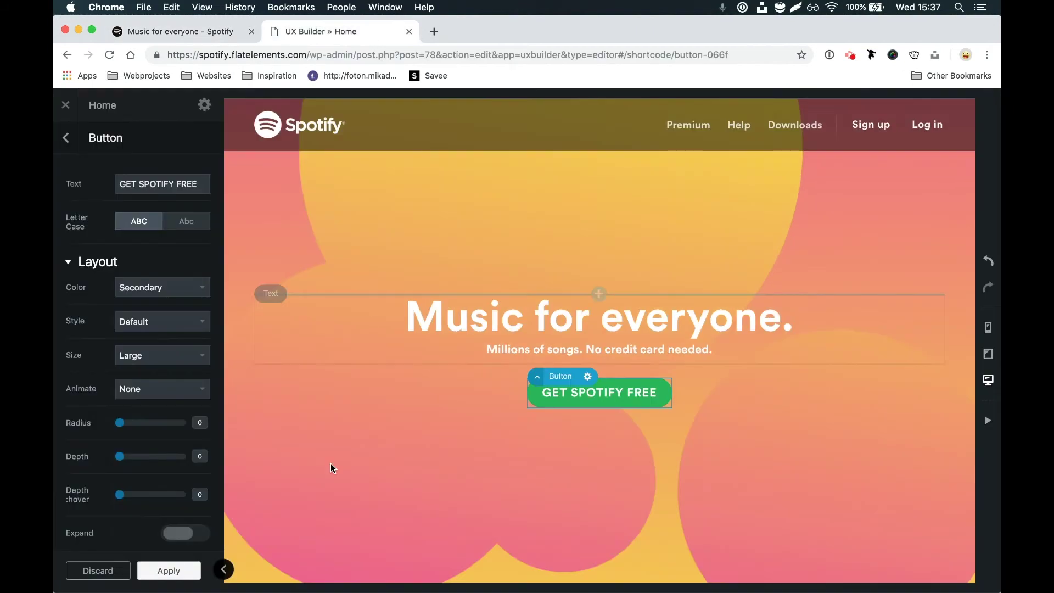
click(169, 570)
click(160, 569)
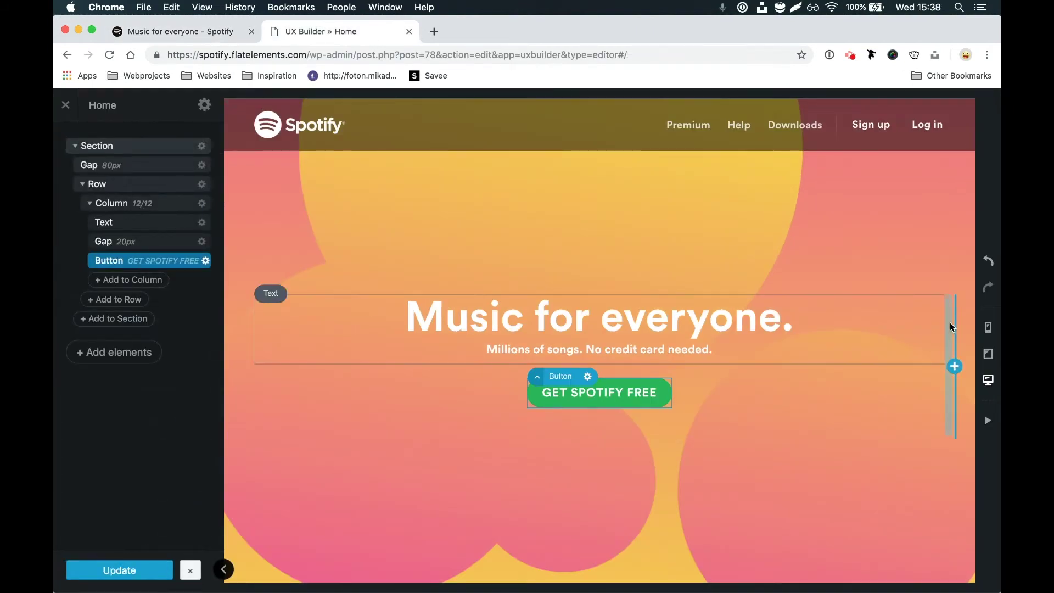
Step: Check the hero in the tablet and mobile previews, update the page and leave the UX Builder
click(987, 353)
click(987, 328)
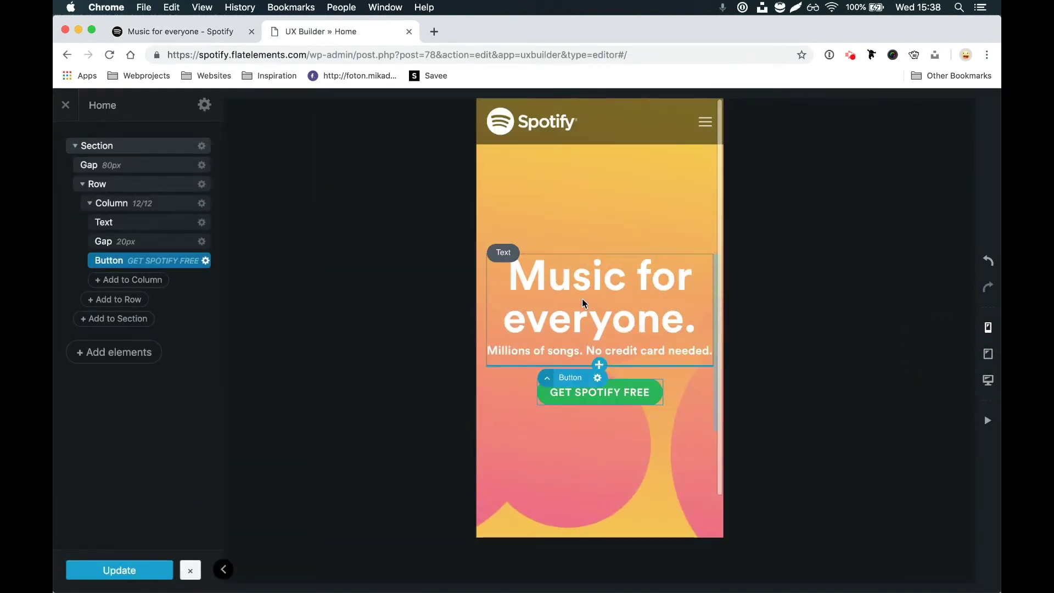
click(197, 32)
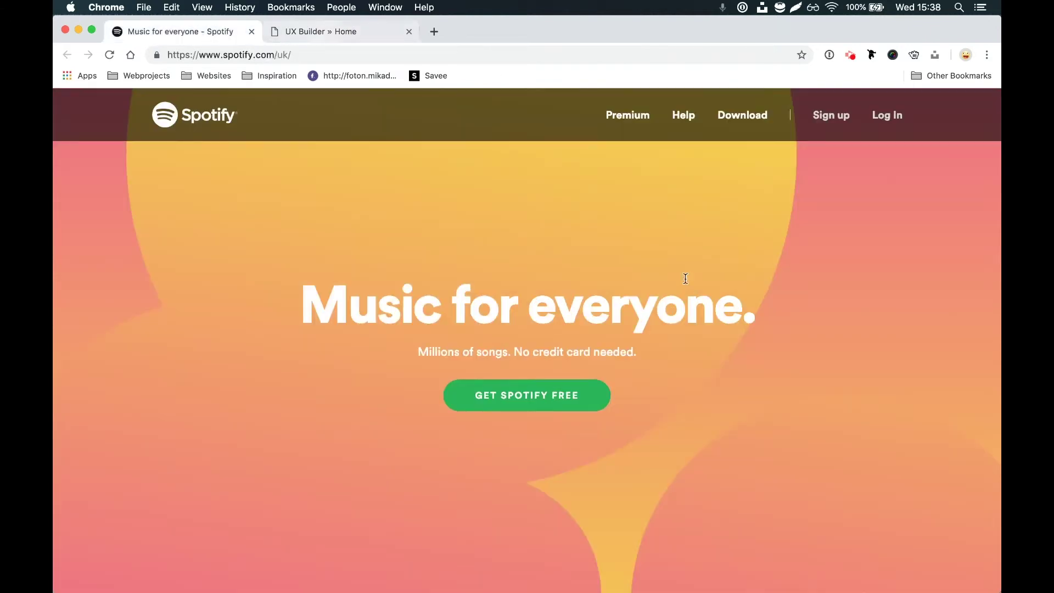
click(368, 34)
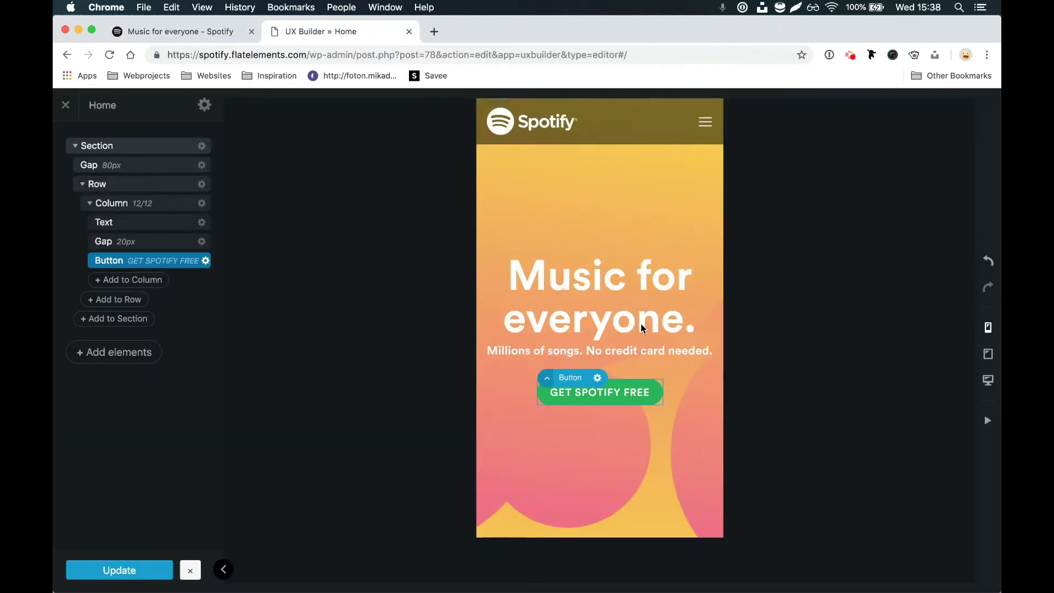
click(987, 380)
click(119, 570)
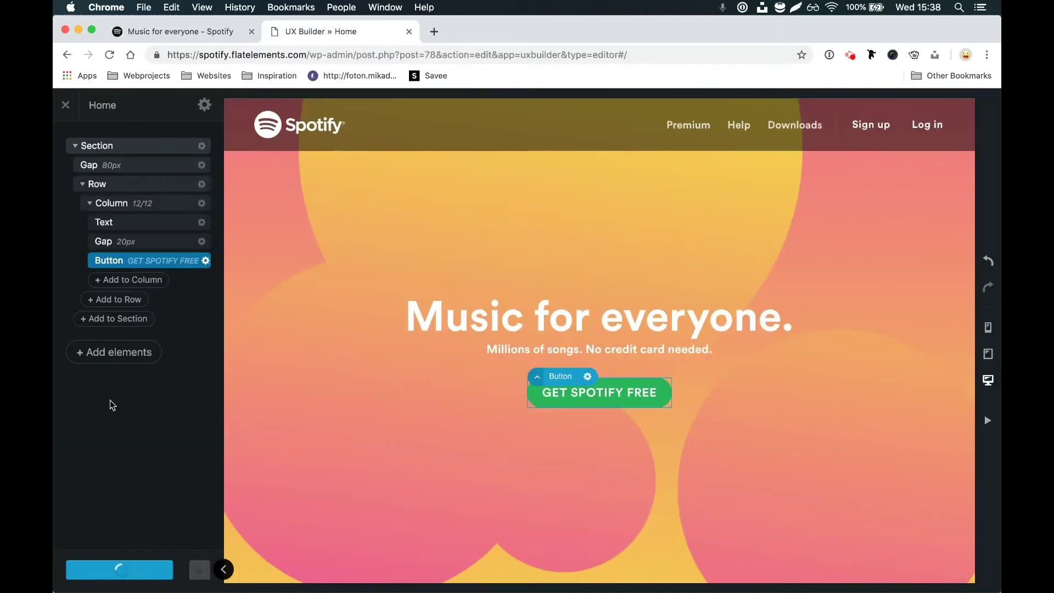
click(65, 105)
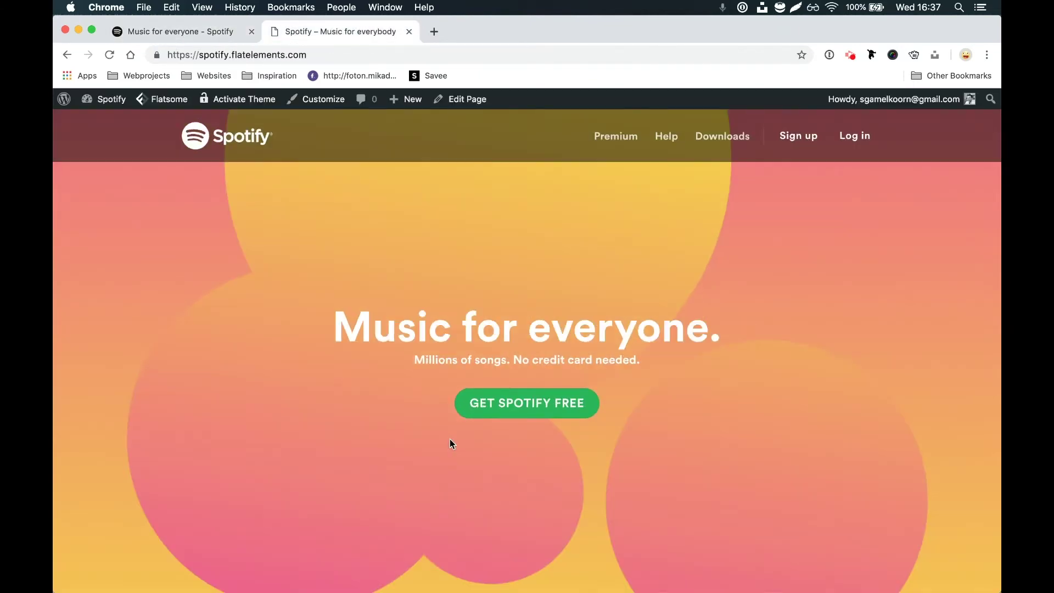
Step: Review the original Spotify homepage's footer and open the Freebies page of flatelements.com in a new tab
click(216, 34)
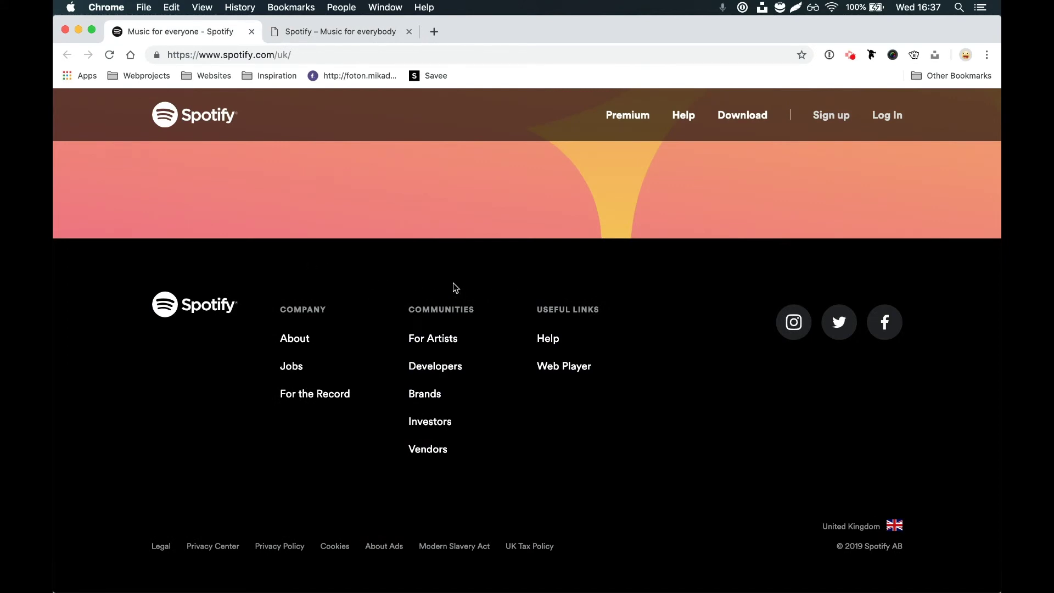
key(super+t)
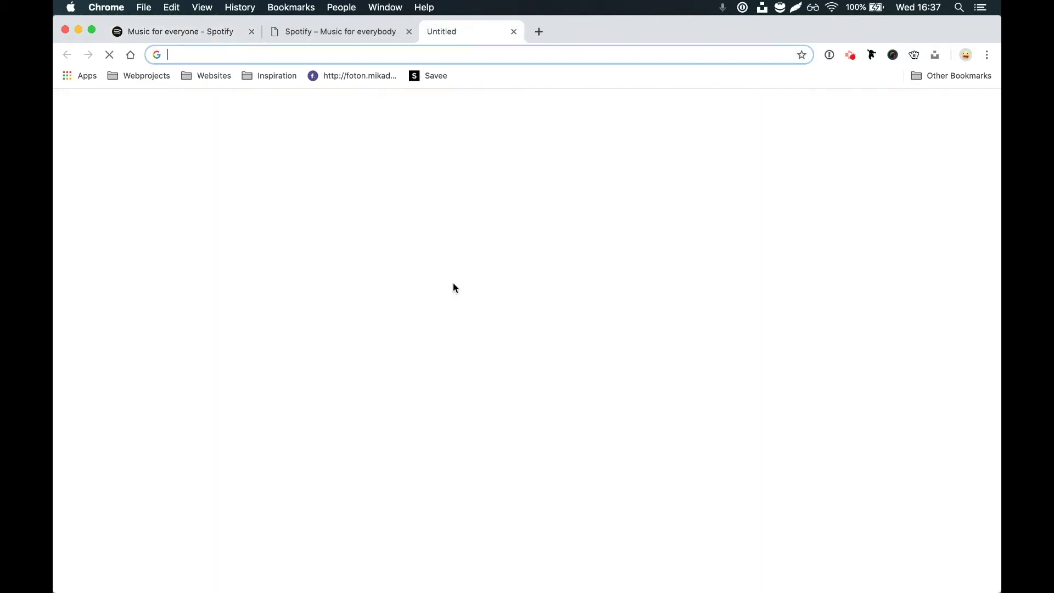
text(flat)
key(Return)
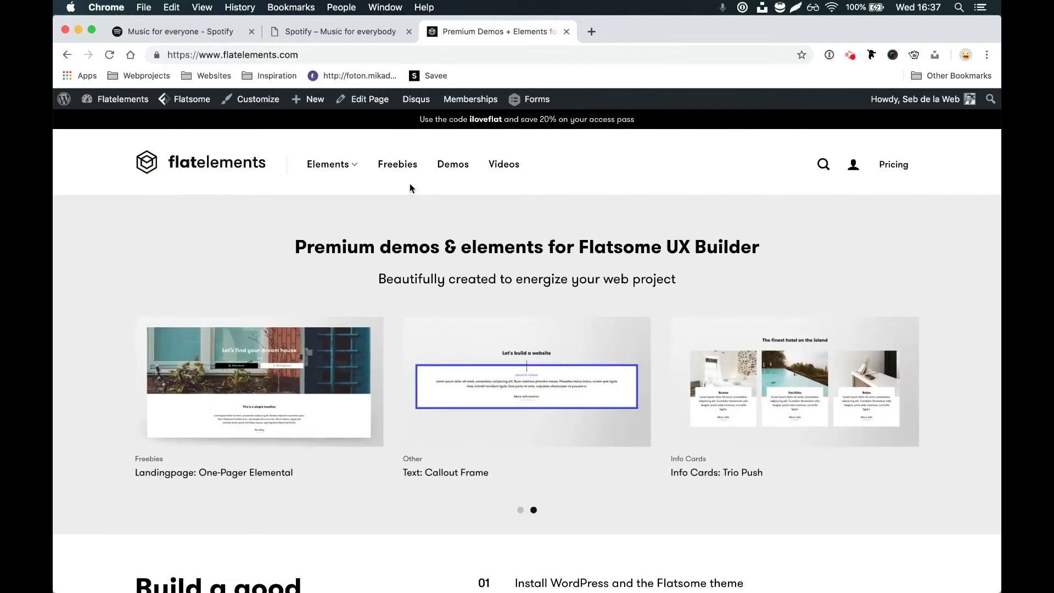
click(405, 165)
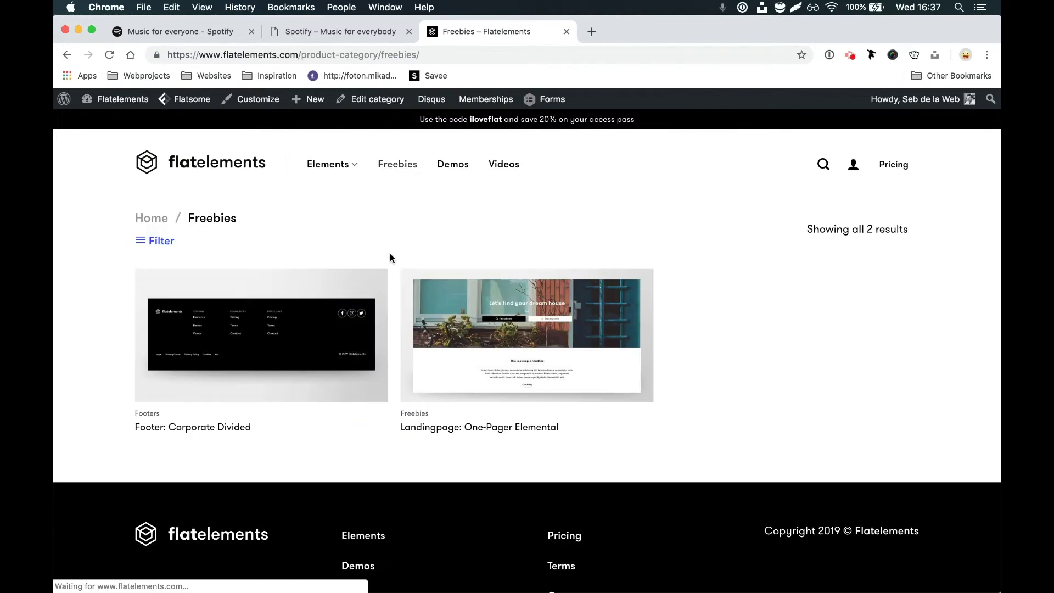
Step: Open the Footer: Corporate Divided freebie and review its preview and the shortcode and CSS it offers
click(315, 324)
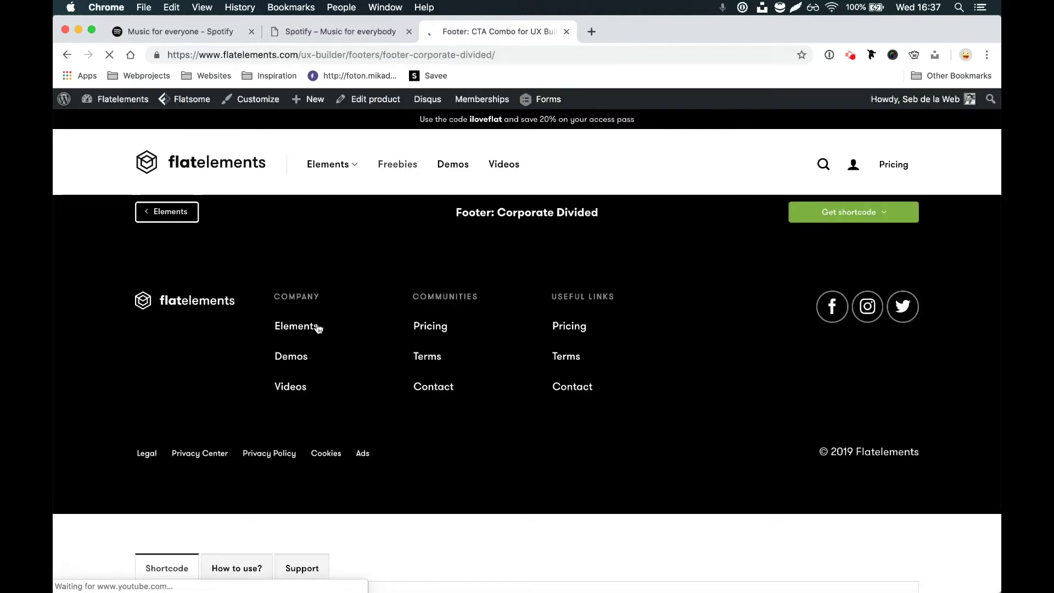
scroll(318, 328, down, 3)
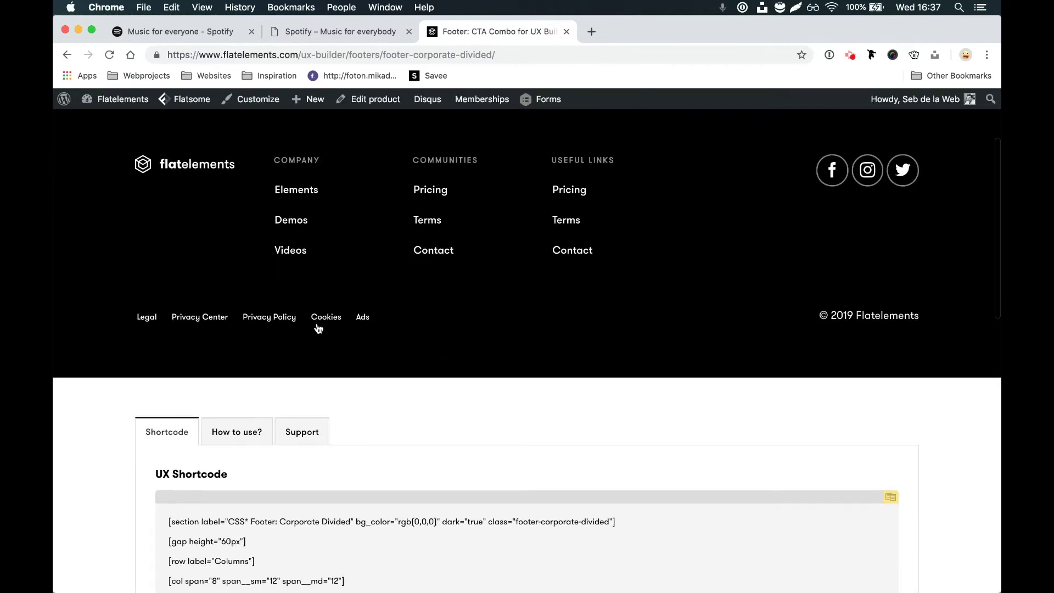
scroll(319, 328, up, 1)
scroll(318, 327, down, 3)
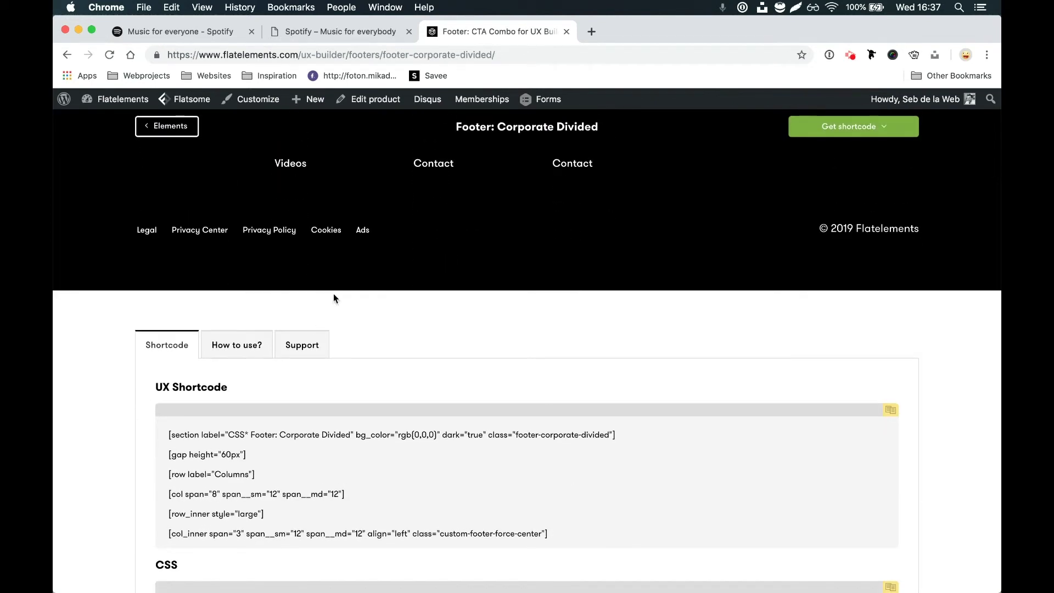
mouse_move(399, 206)
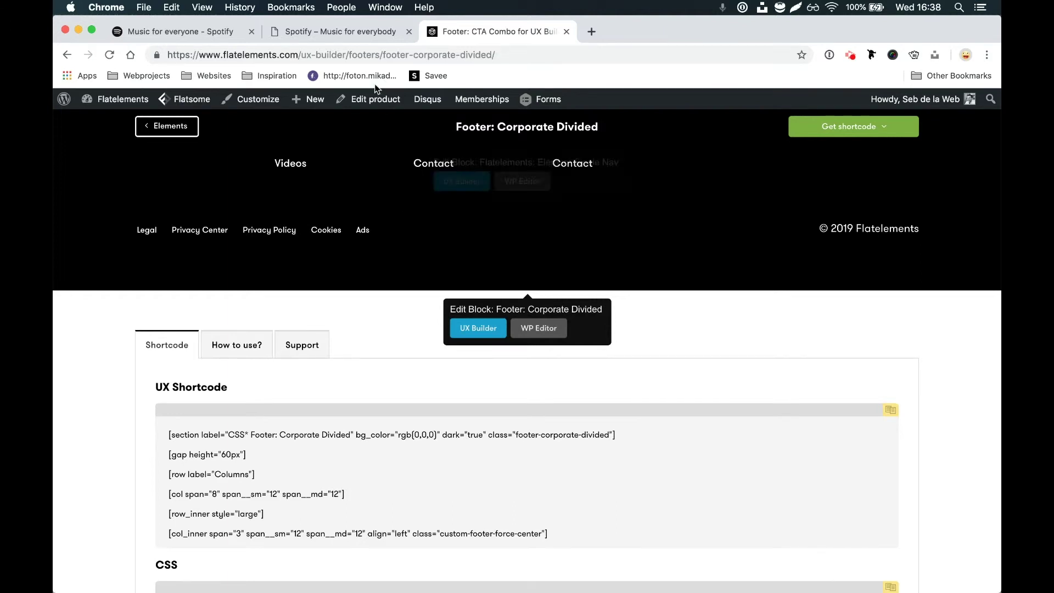
Step: In the Spotify site's WordPress admin, create a new UX Block titled "Custom Footer" and publish it
click(352, 31)
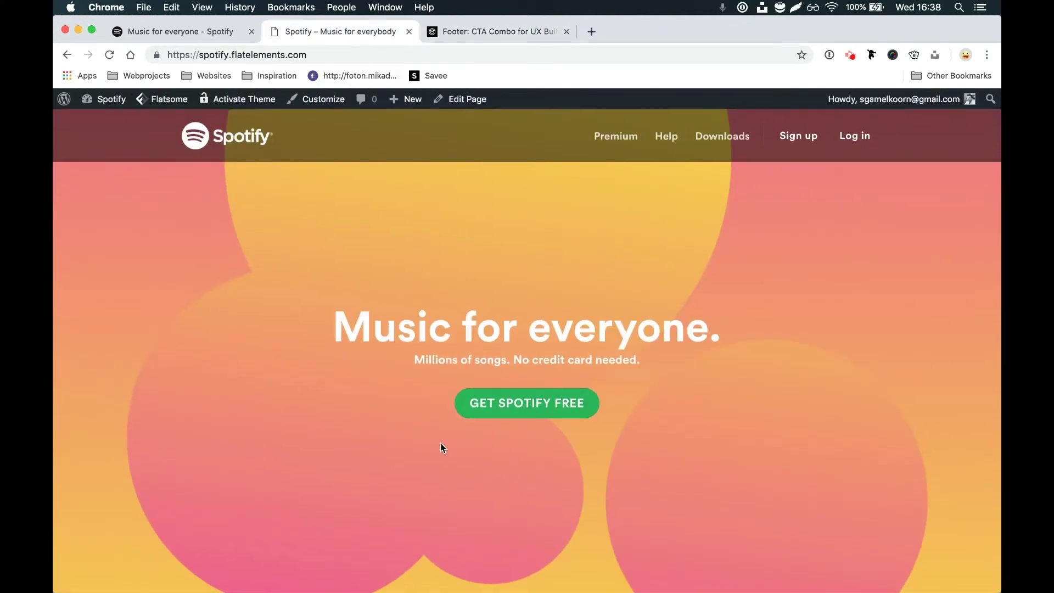
click(63, 102)
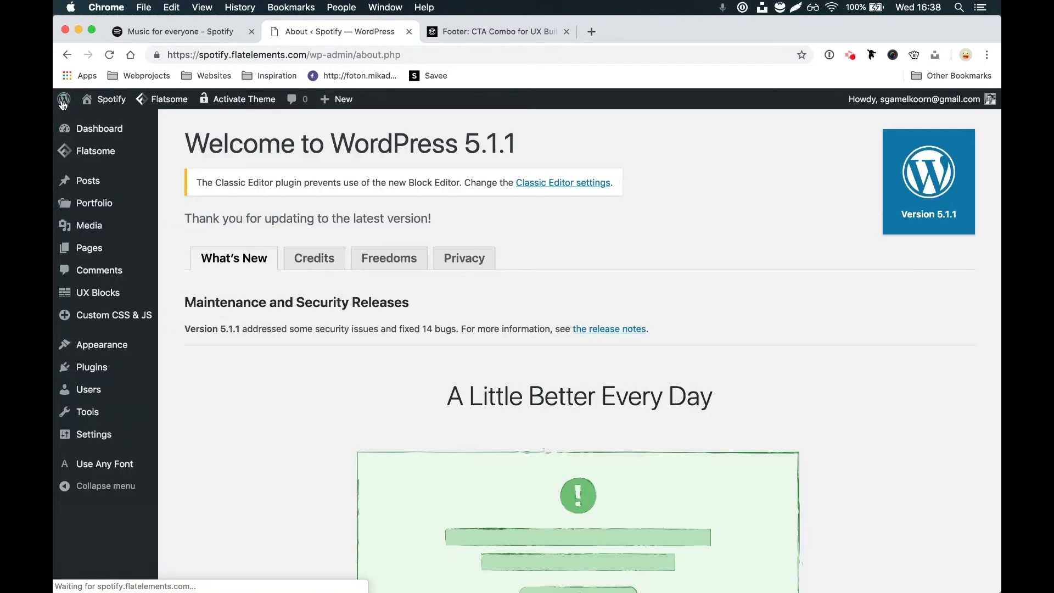
mouse_move(122, 299)
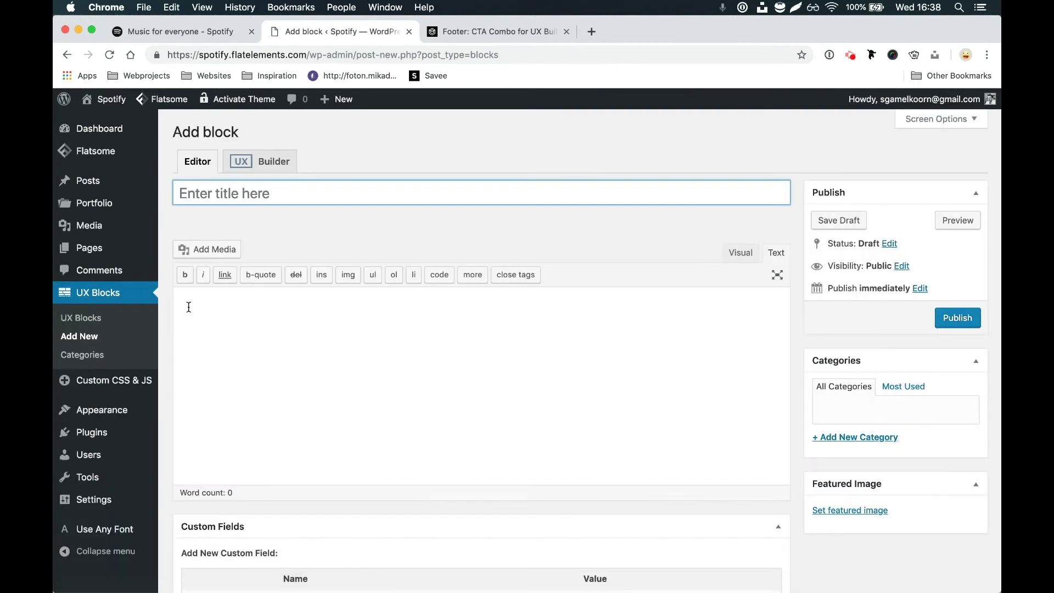
text(Custom Footer)
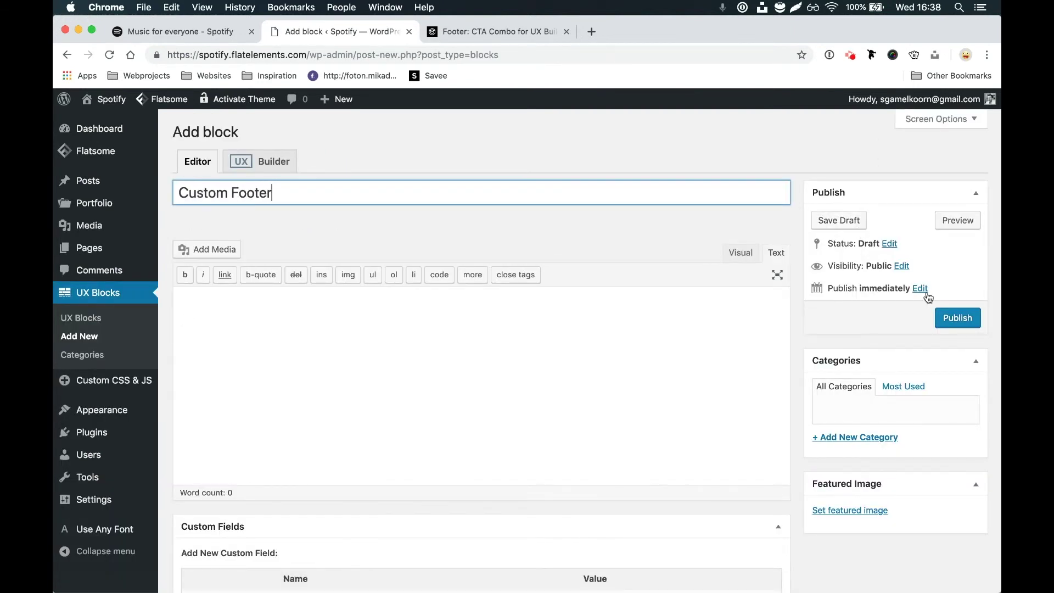
click(945, 317)
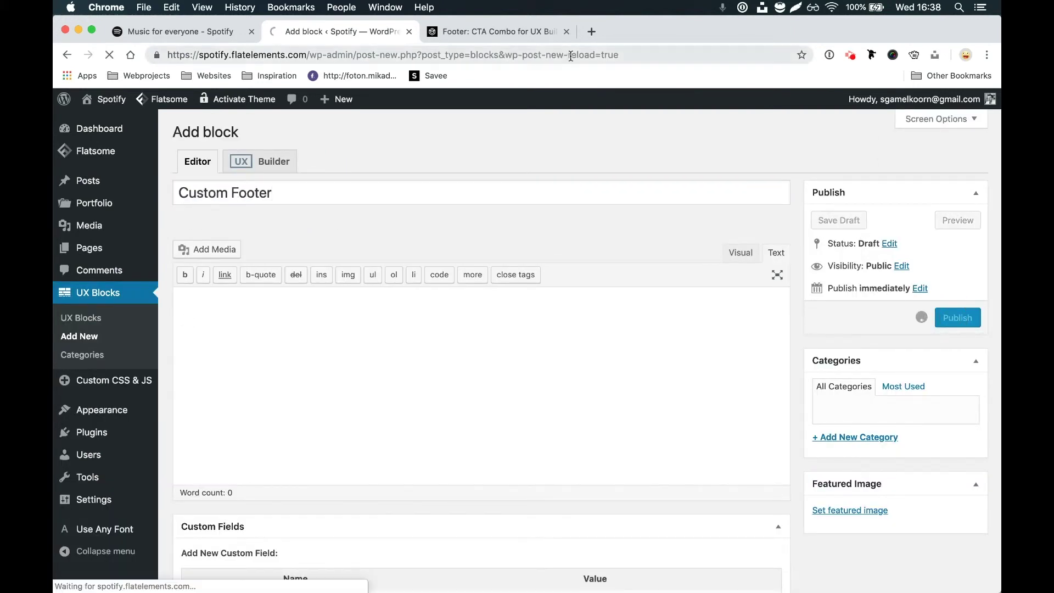
Step: Copy the Corporate Divided footer's UX shortcode from flatelements.com into the Custom Footer block's text editor and update the block
click(525, 29)
scroll(663, 351, down, 1)
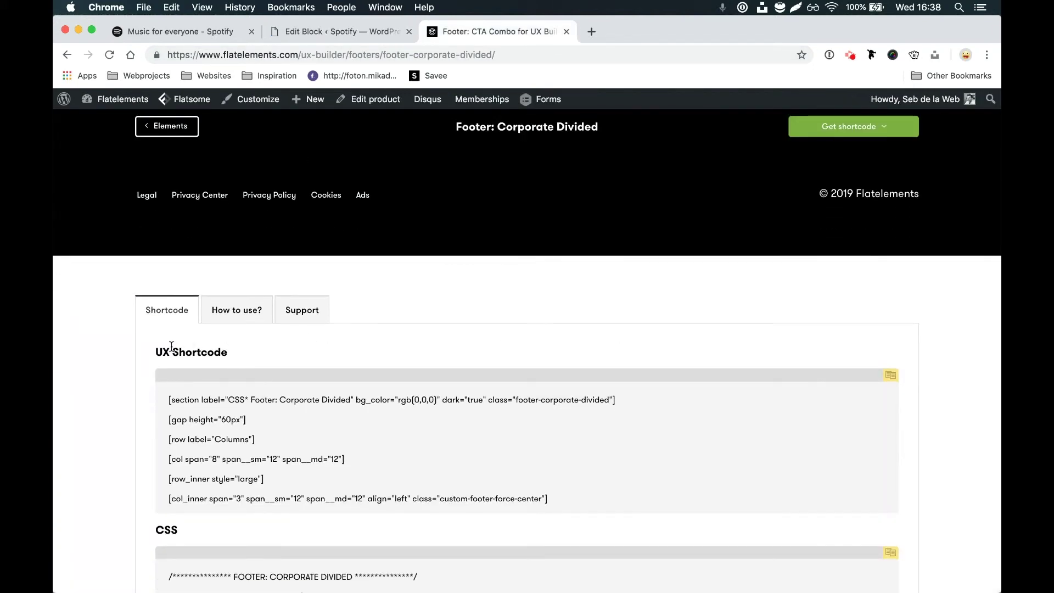
click(890, 375)
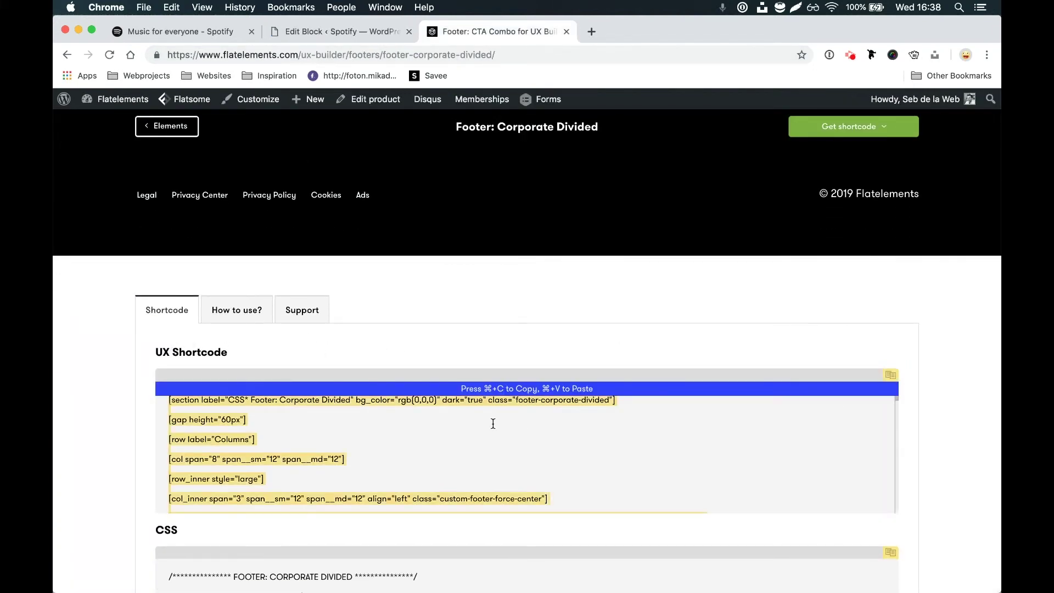
click(361, 33)
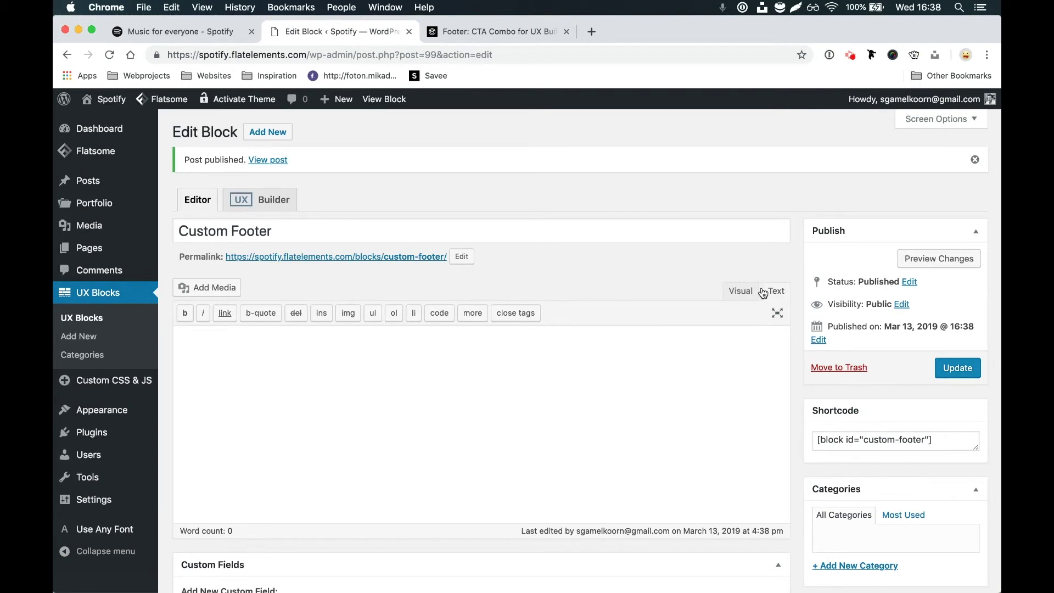
click(536, 376)
key(super+v)
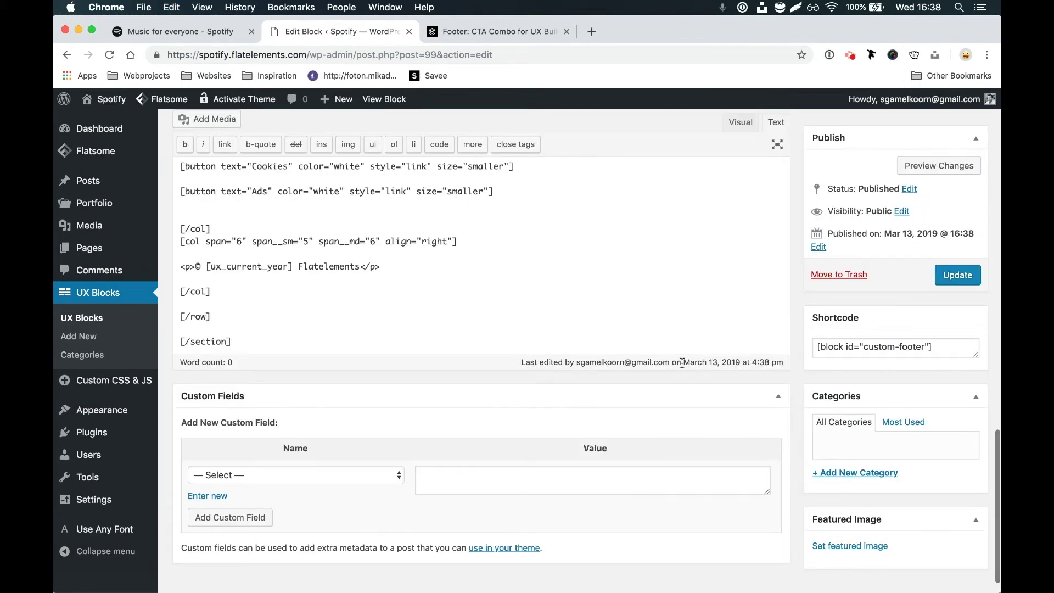
scroll(681, 363, up, 3)
click(955, 275)
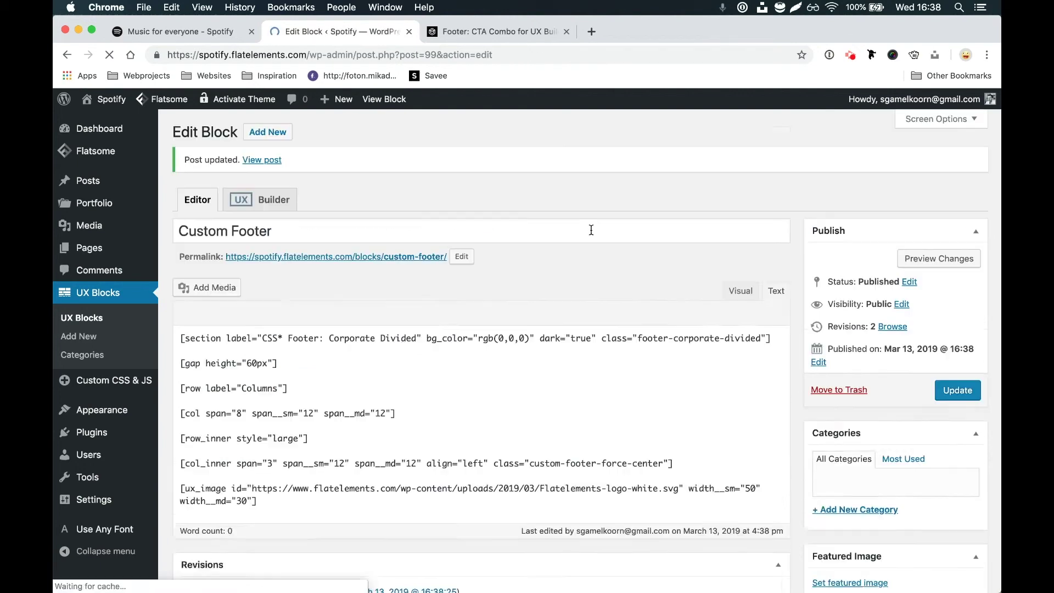
Step: View the Custom Footer block on the site, compare it with the Flatelements preview and copy the Corporate Divided footer's CSS
click(399, 258)
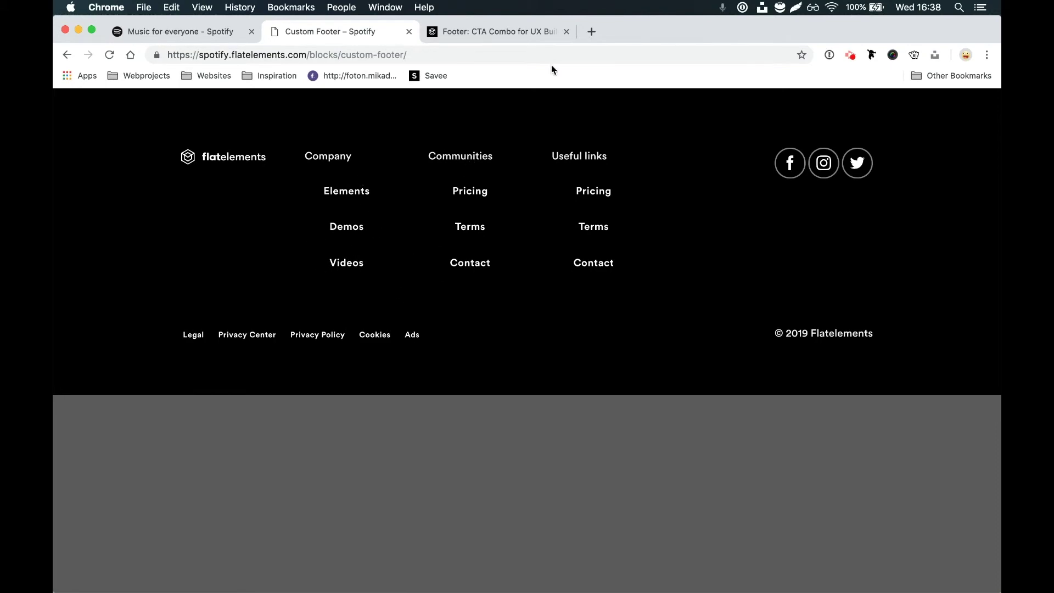
click(498, 34)
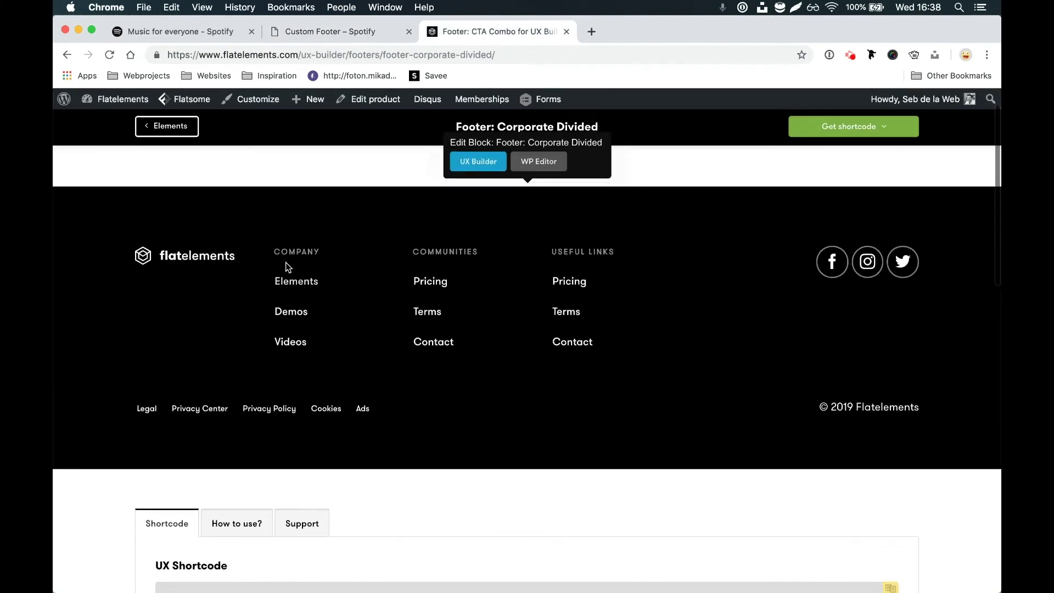
scroll(440, 360, down, 10)
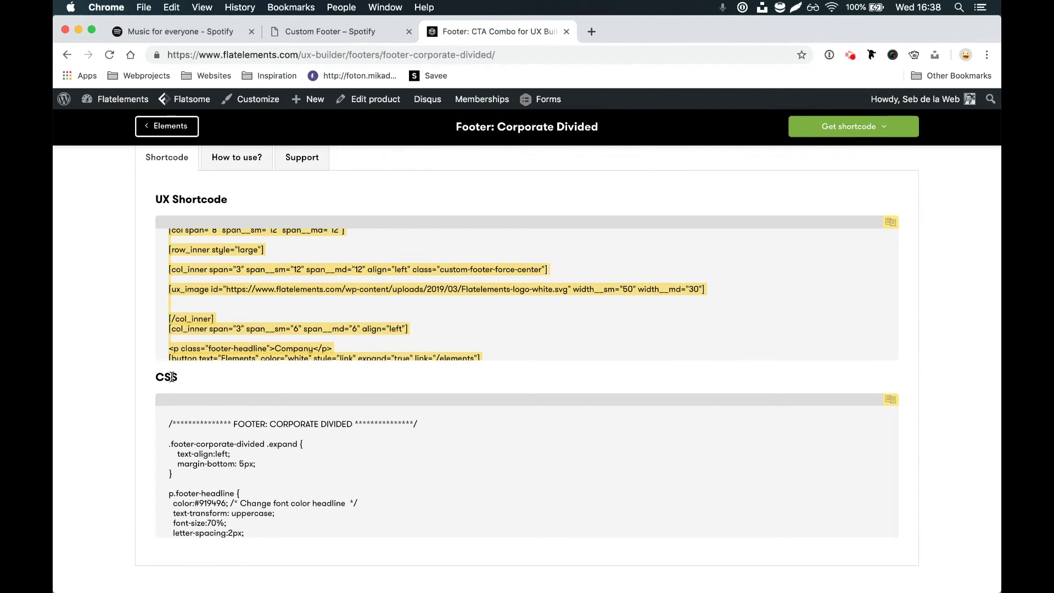
scroll(236, 396, down, 3)
click(575, 349)
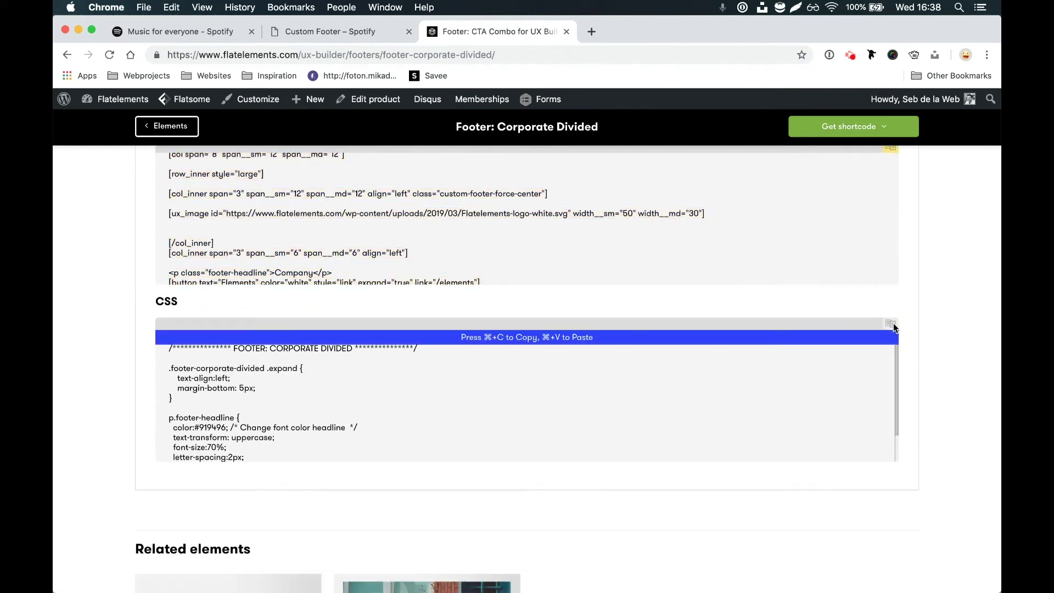
Step: Paste the copied footer CSS below the .absolute-footer rule in the General CSS custom code and update it
click(341, 32)
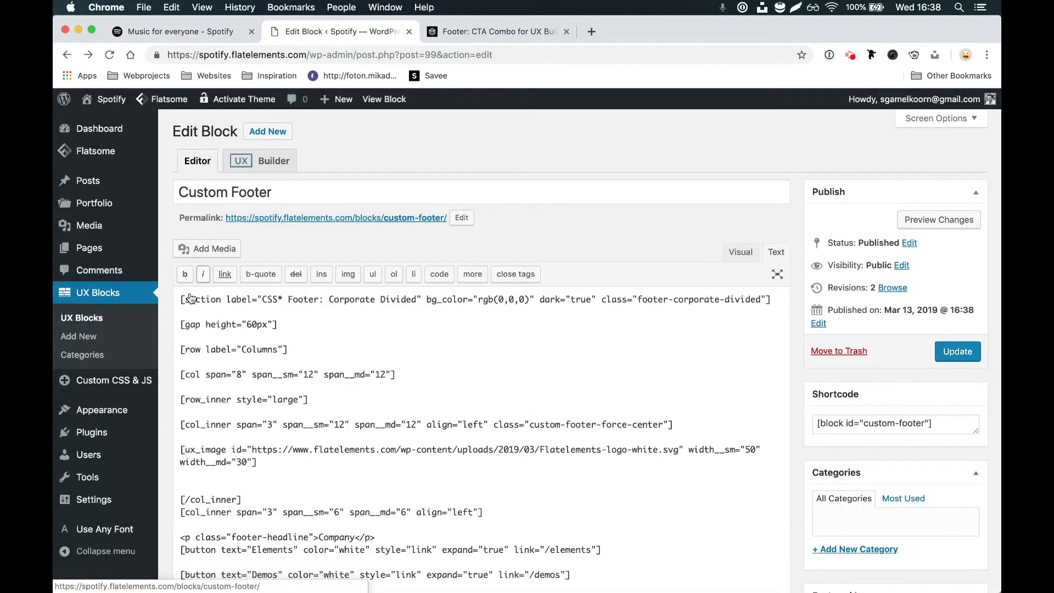
click(126, 380)
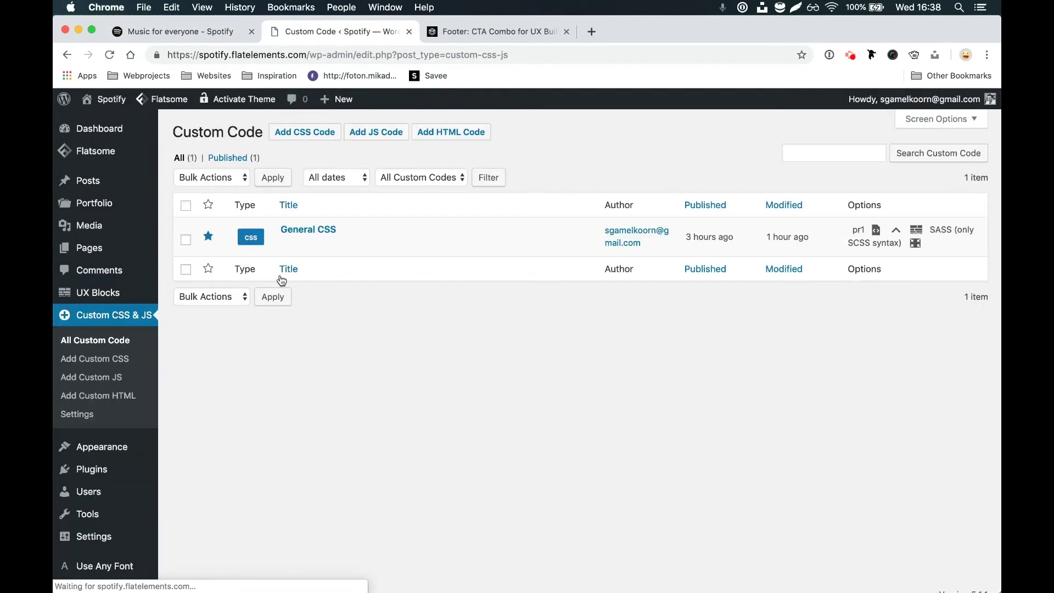
click(328, 230)
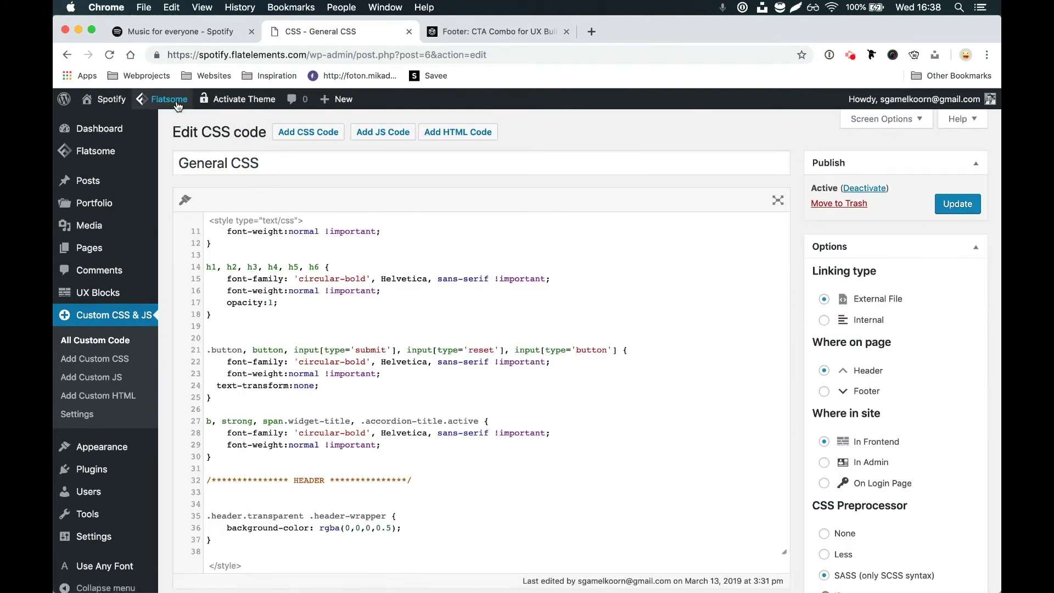
mouse_move(177, 105)
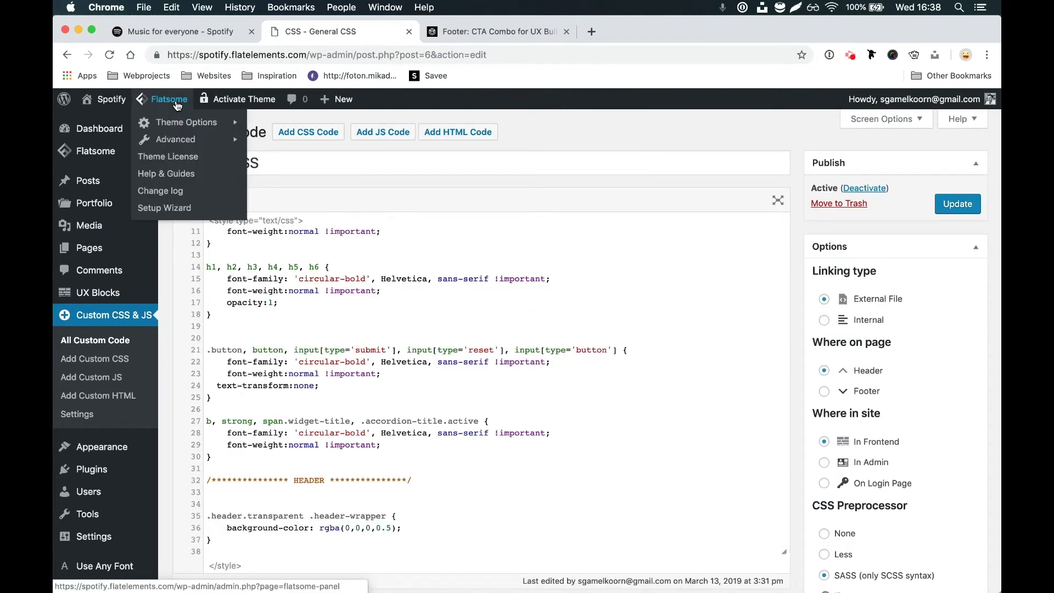
mouse_move(195, 130)
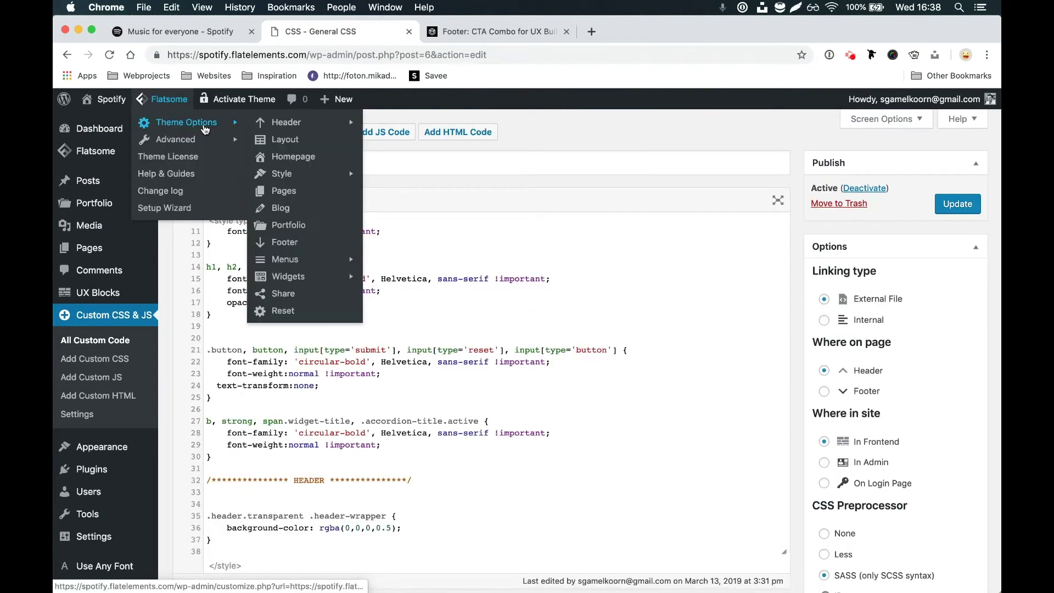
mouse_move(315, 182)
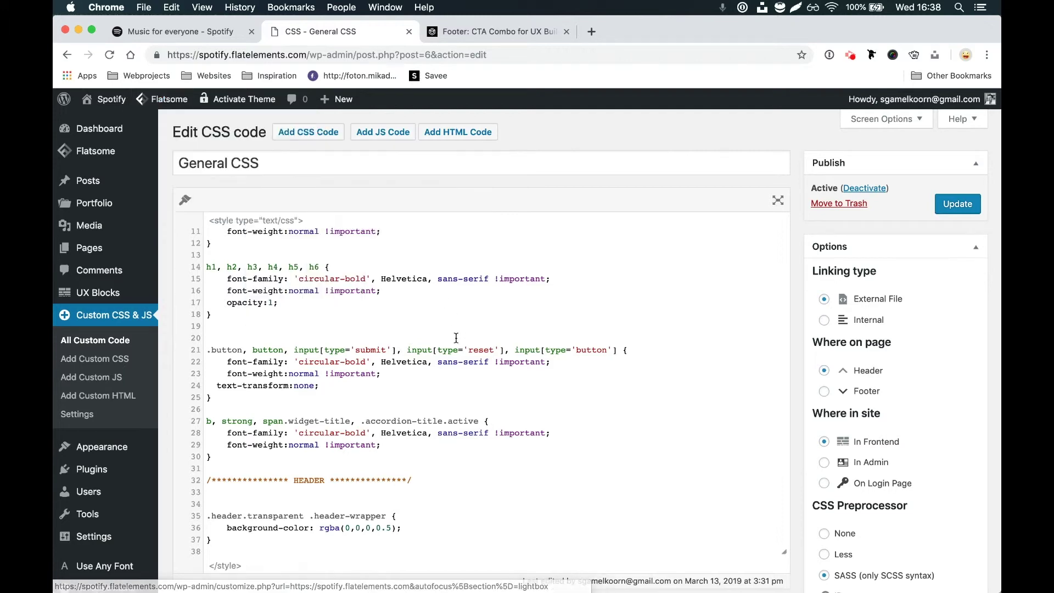
scroll(243, 481, down, 5)
click(243, 482)
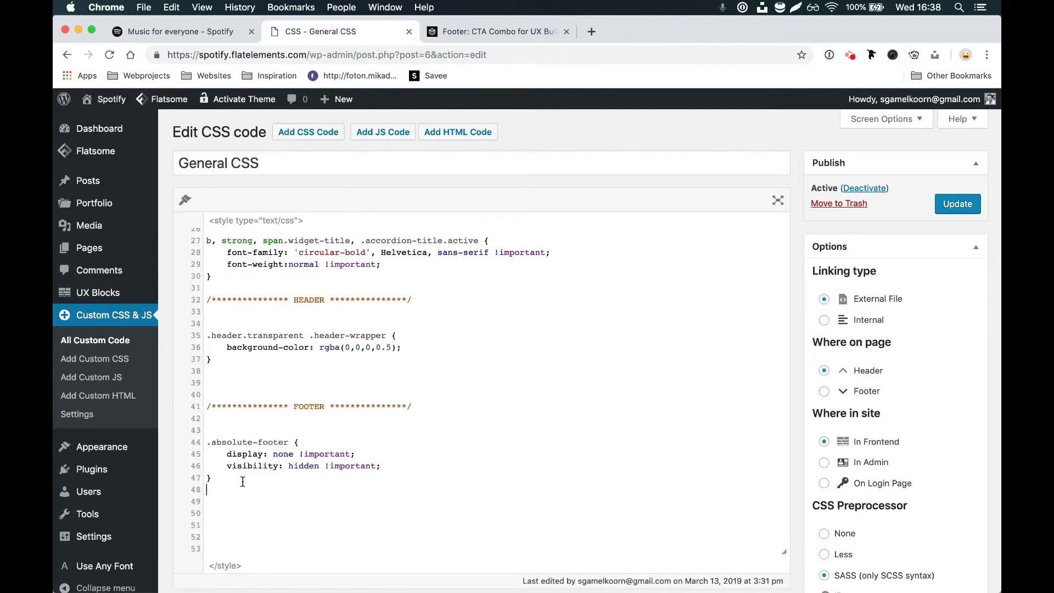
key(super+v)
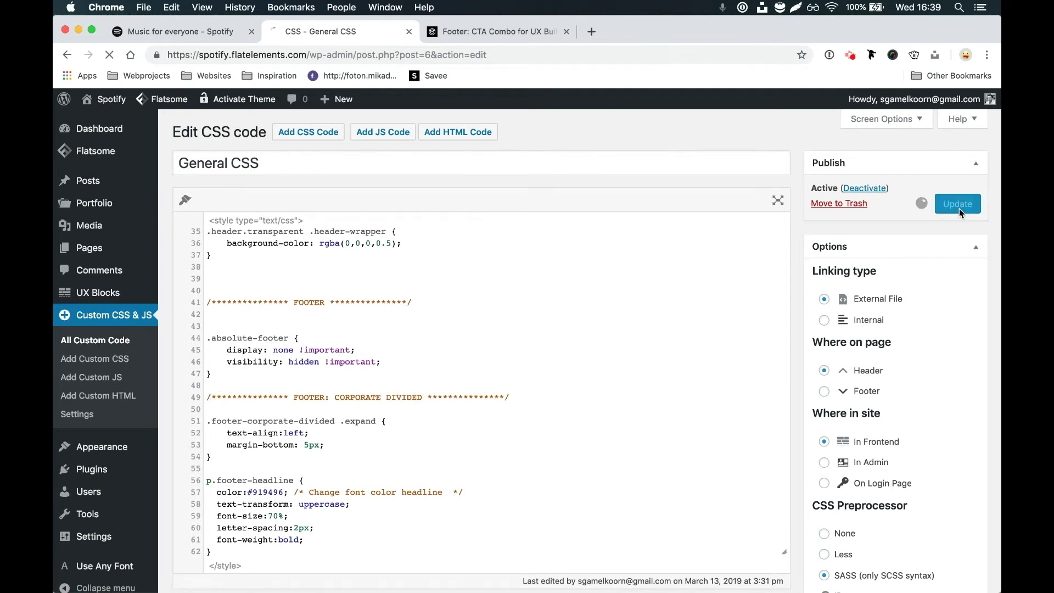
Step: View the Custom Footer block with its CSS applied and compare it with the original Spotify site
click(109, 289)
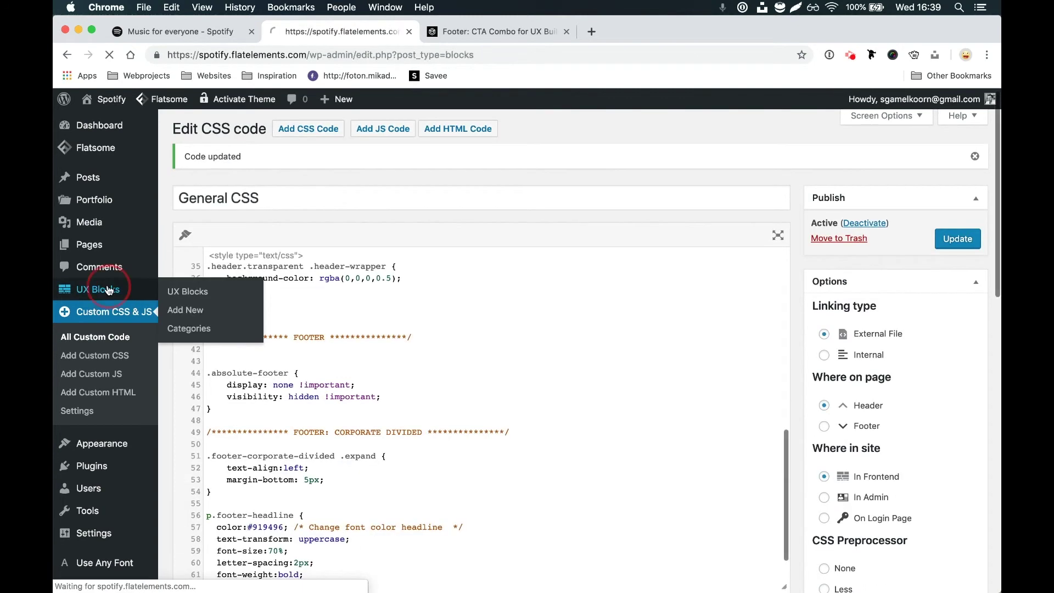
click(397, 243)
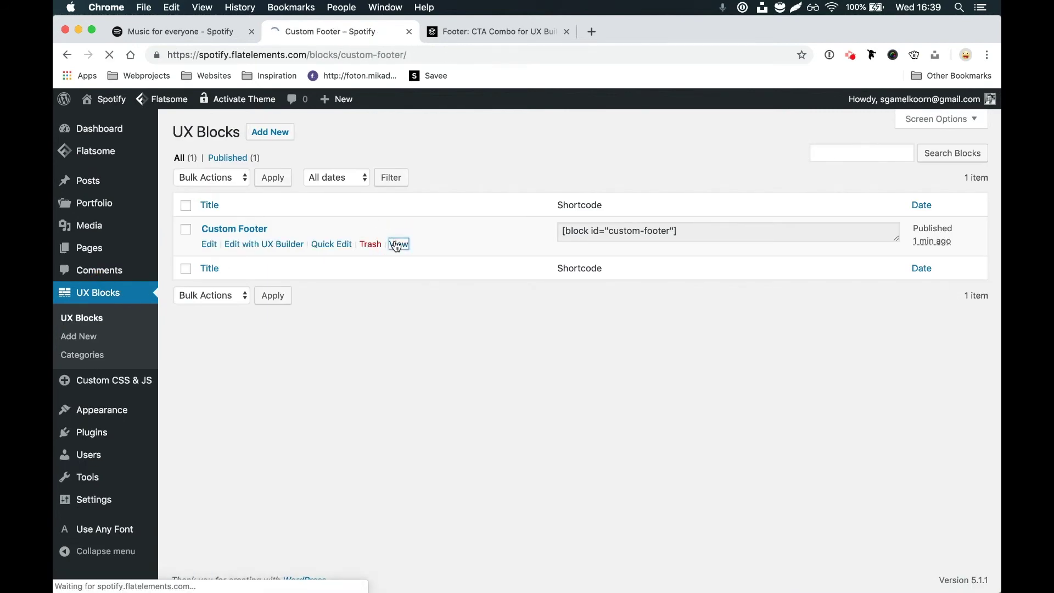
click(212, 33)
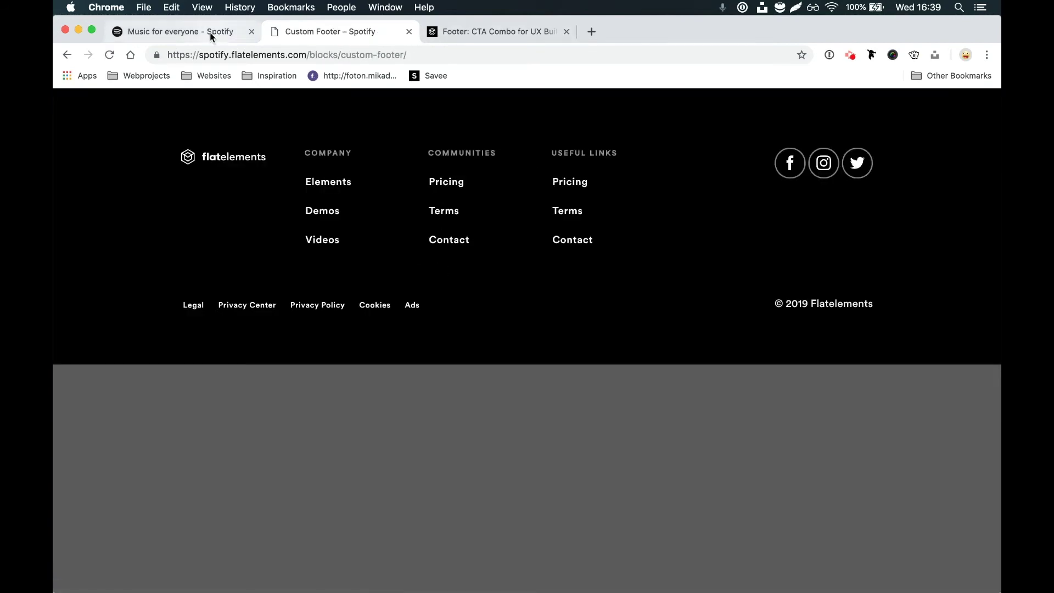
click(344, 32)
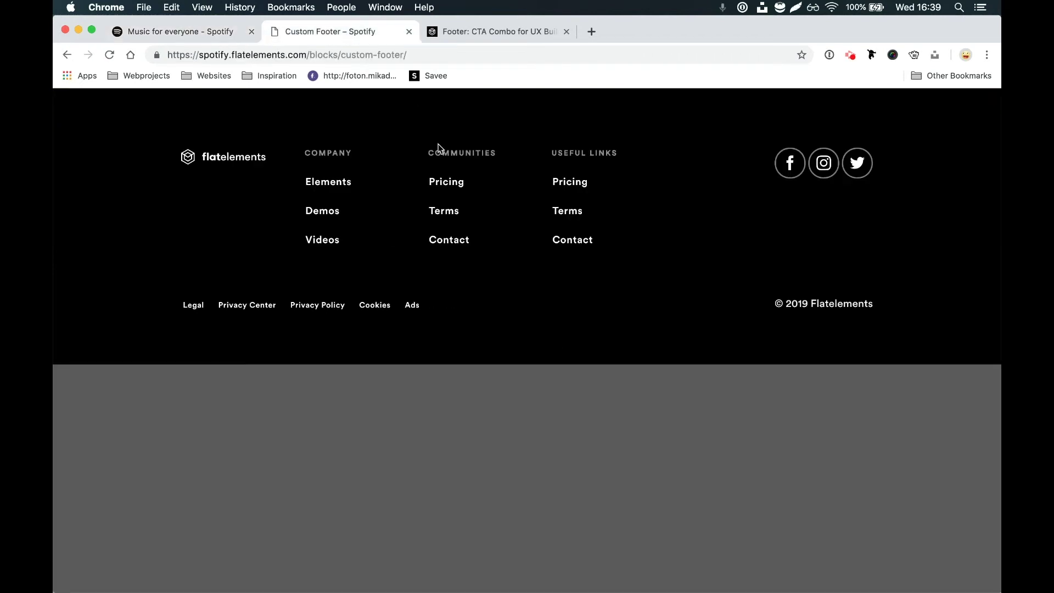
Step: In Flatsome's footer theme options, set the Custom Footer Block to Custom Footer, and close the flatelements.com tab
click(67, 56)
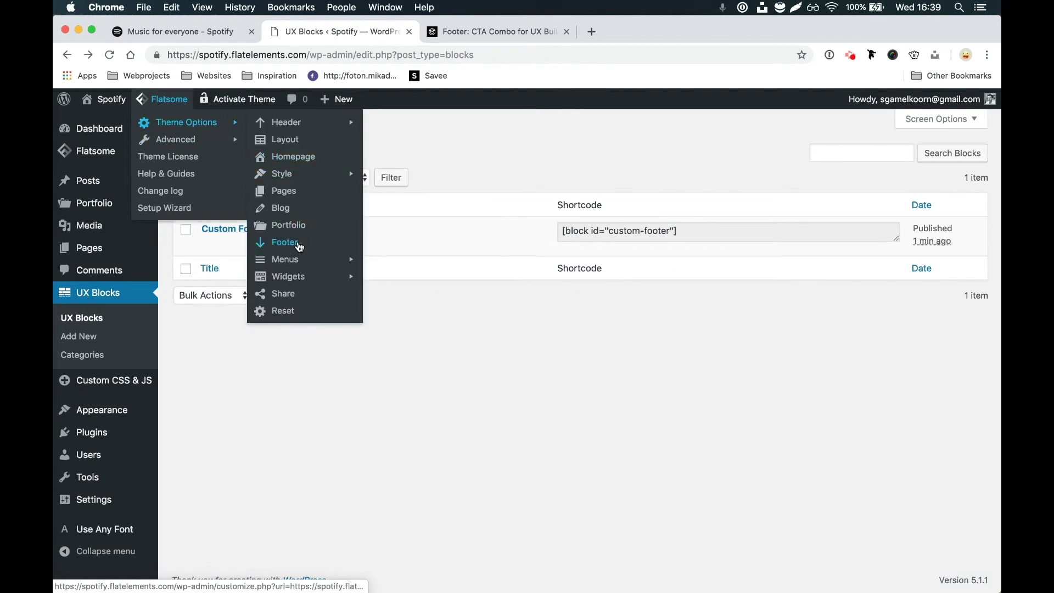
click(300, 245)
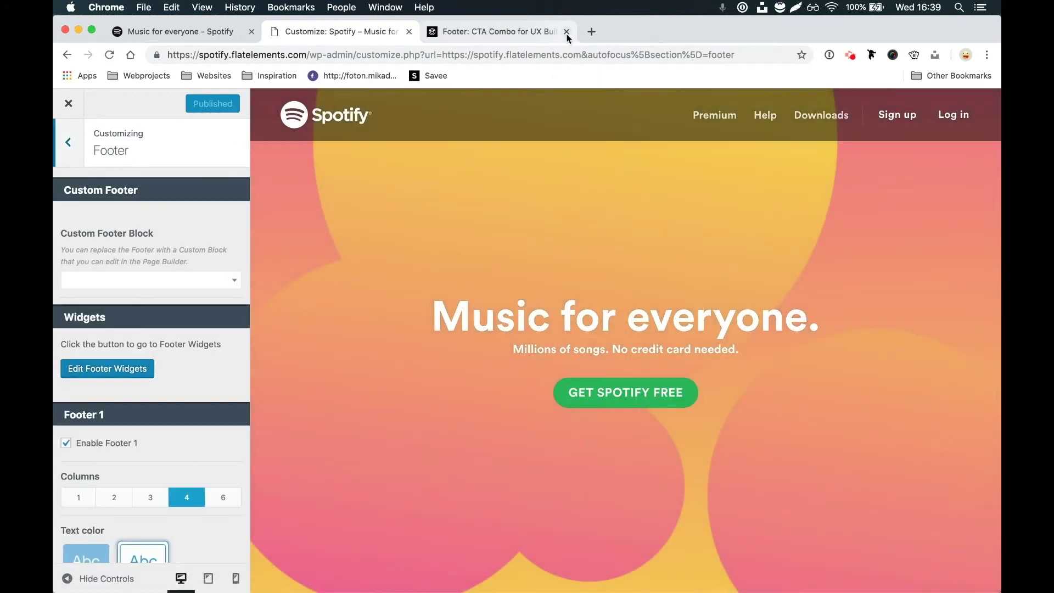
click(566, 32)
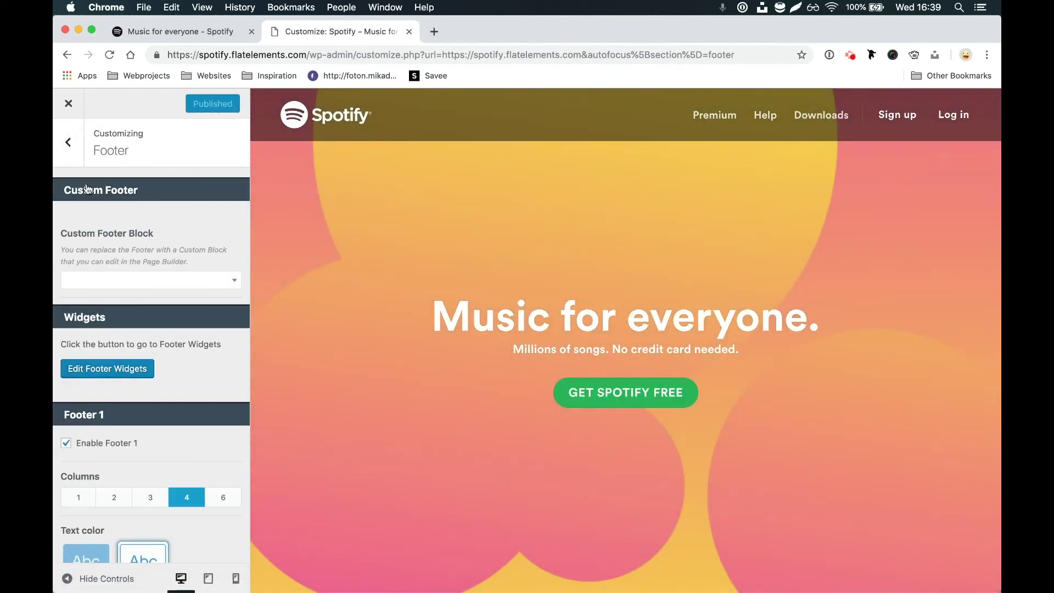
click(130, 285)
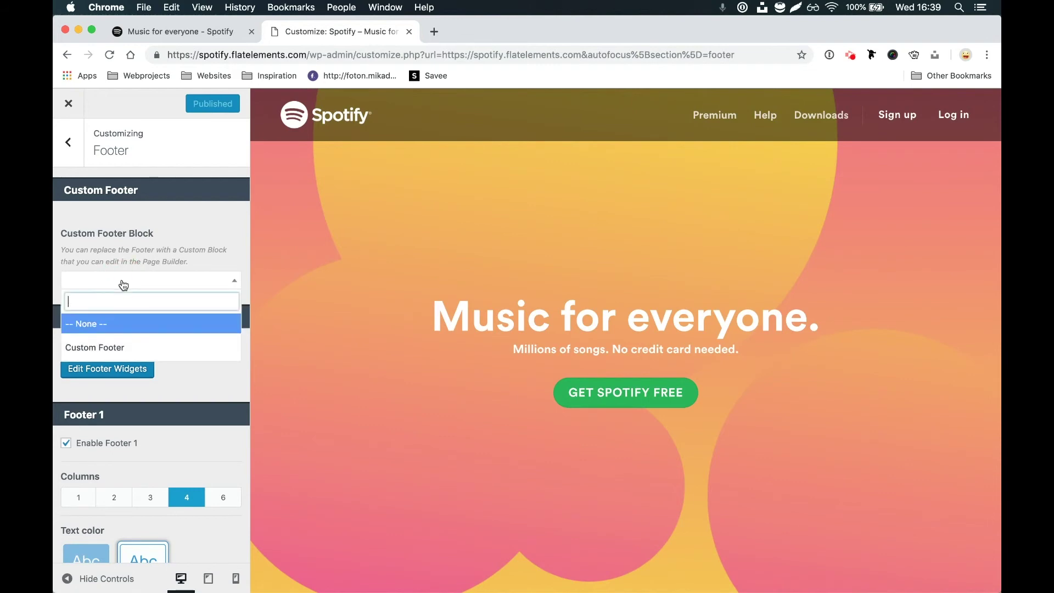
click(119, 353)
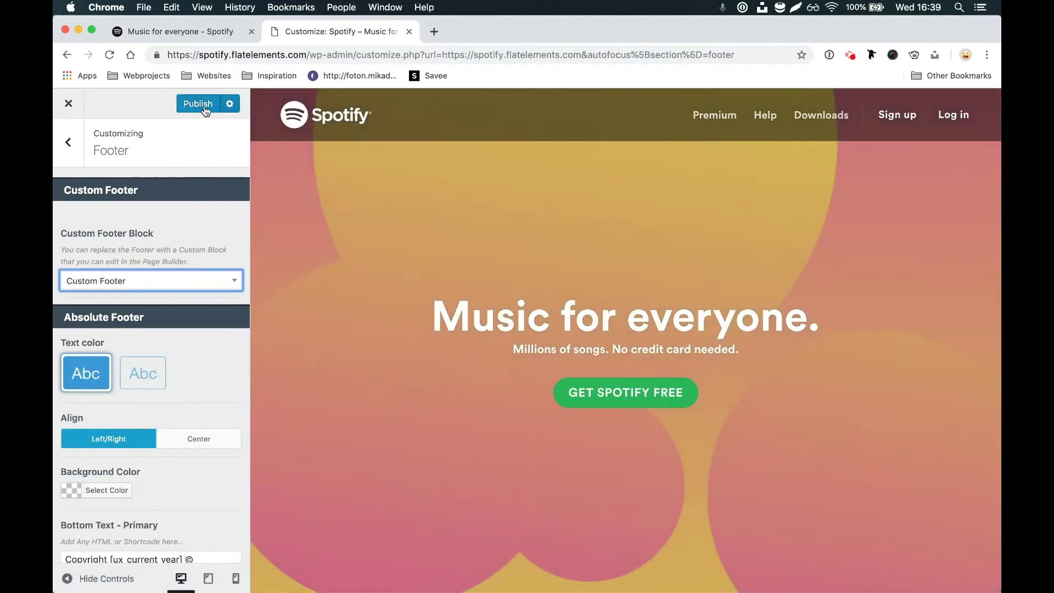
Step: Publish the footer theme options and view the Custom Footer at the end of the site's homepage
click(206, 109)
scroll(544, 256, down, 5)
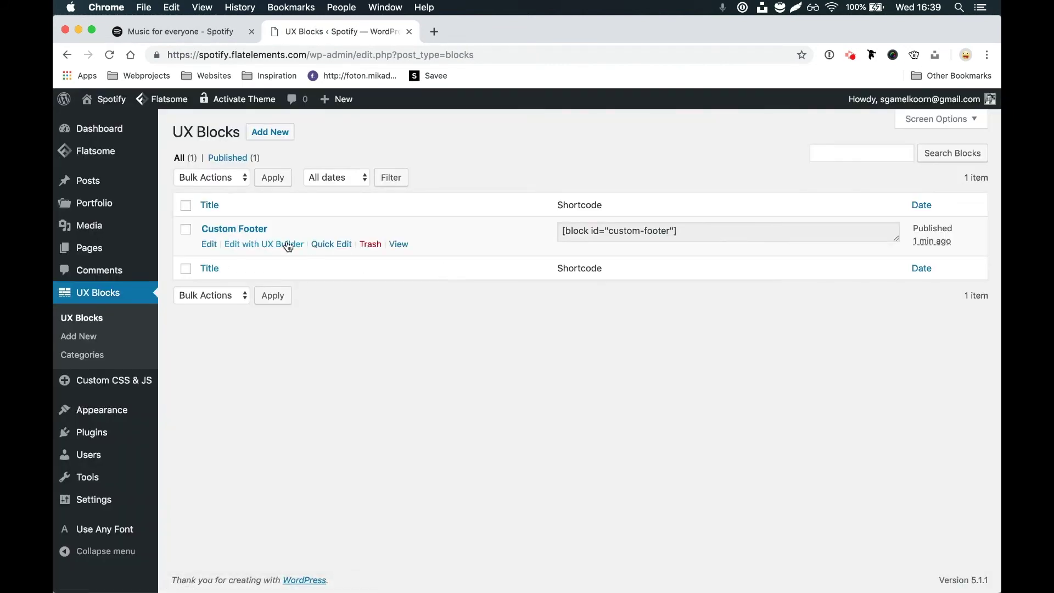
mouse_move(157, 111)
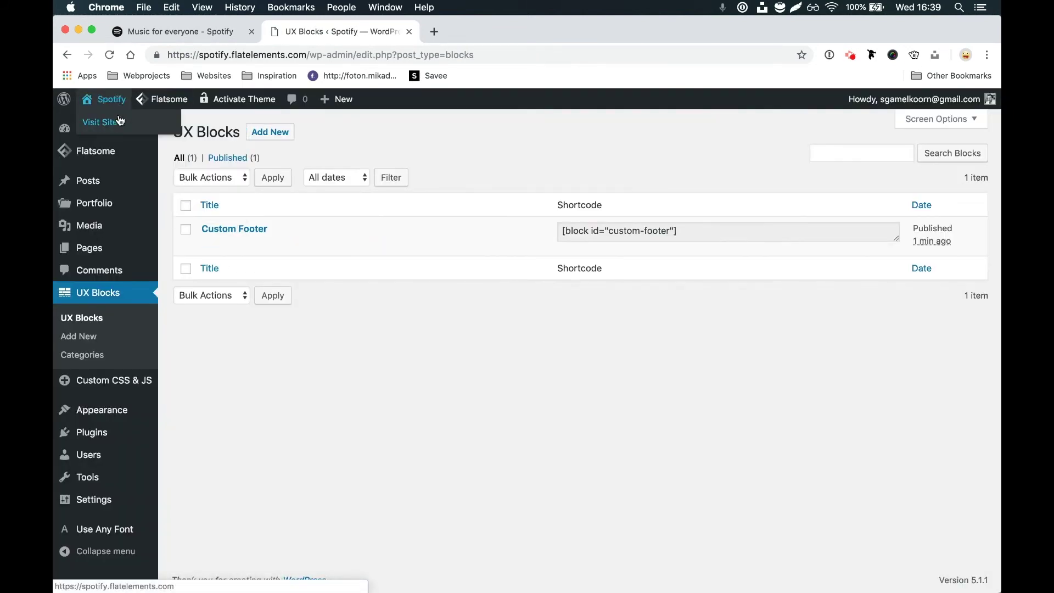
click(95, 122)
scroll(388, 190, down, 5)
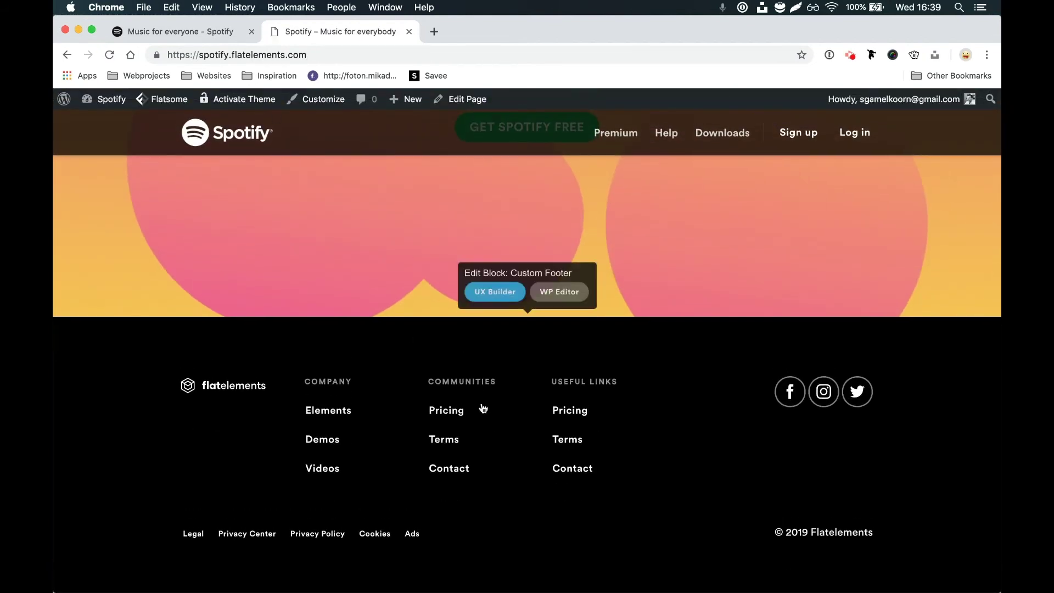
Step: Open the Custom Footer block in UX Builder and replace its flatelements logo with the white Spotify logo from the media library
click(502, 297)
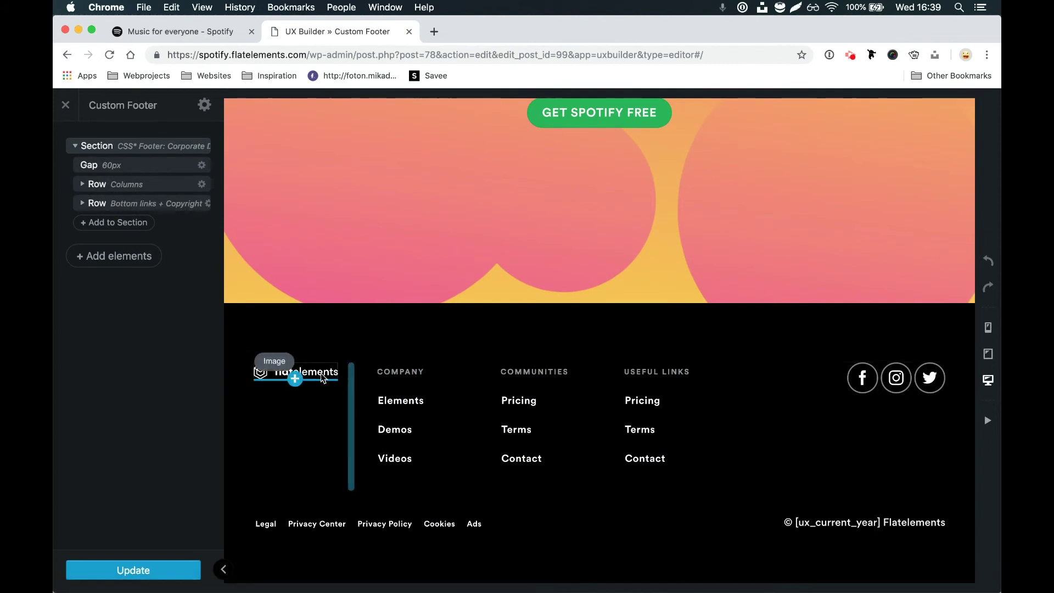
click(327, 373)
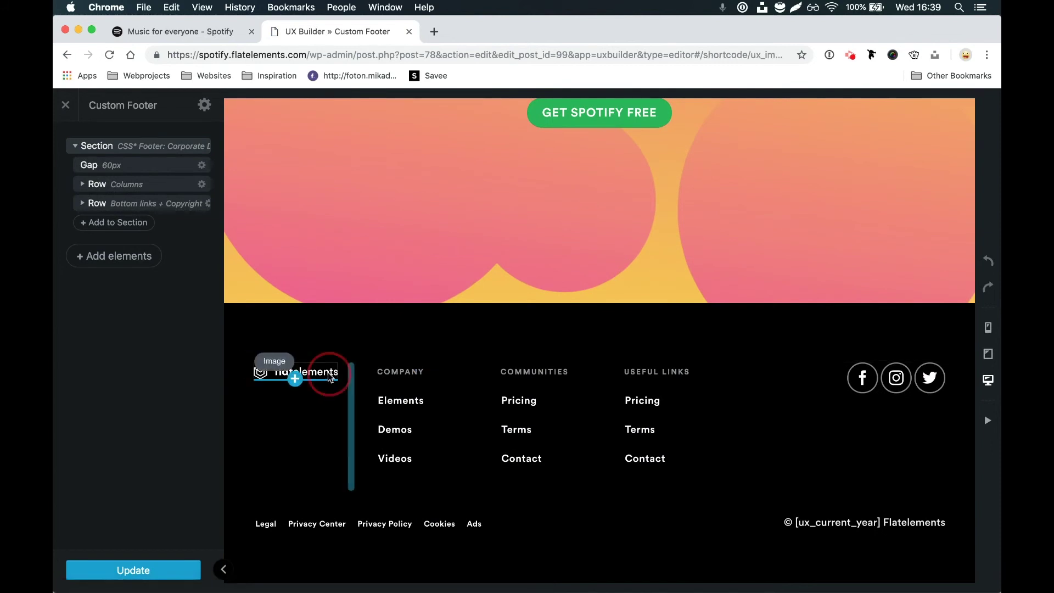
click(180, 209)
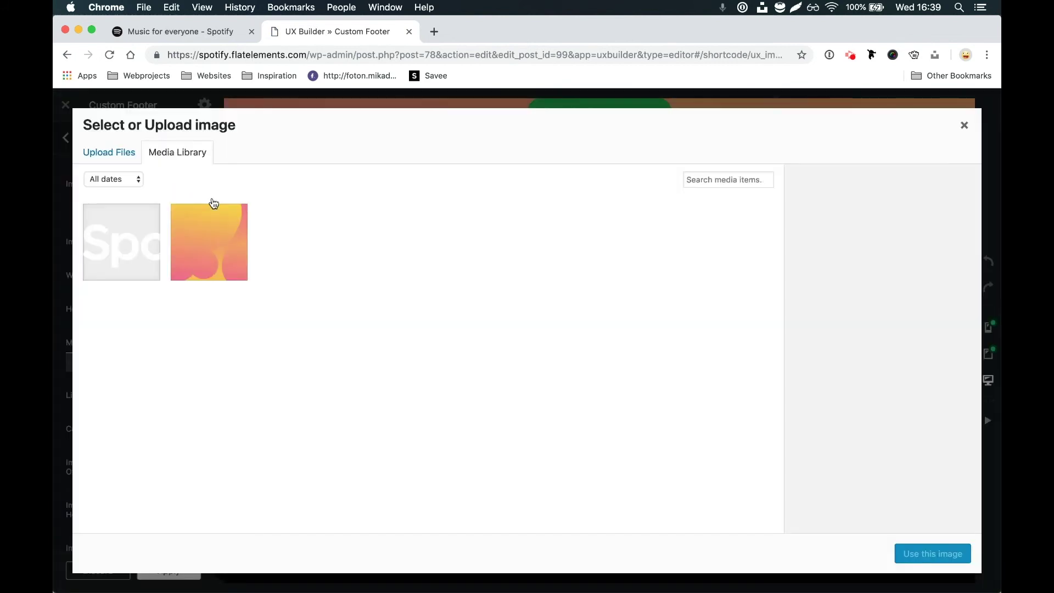
click(132, 254)
click(948, 556)
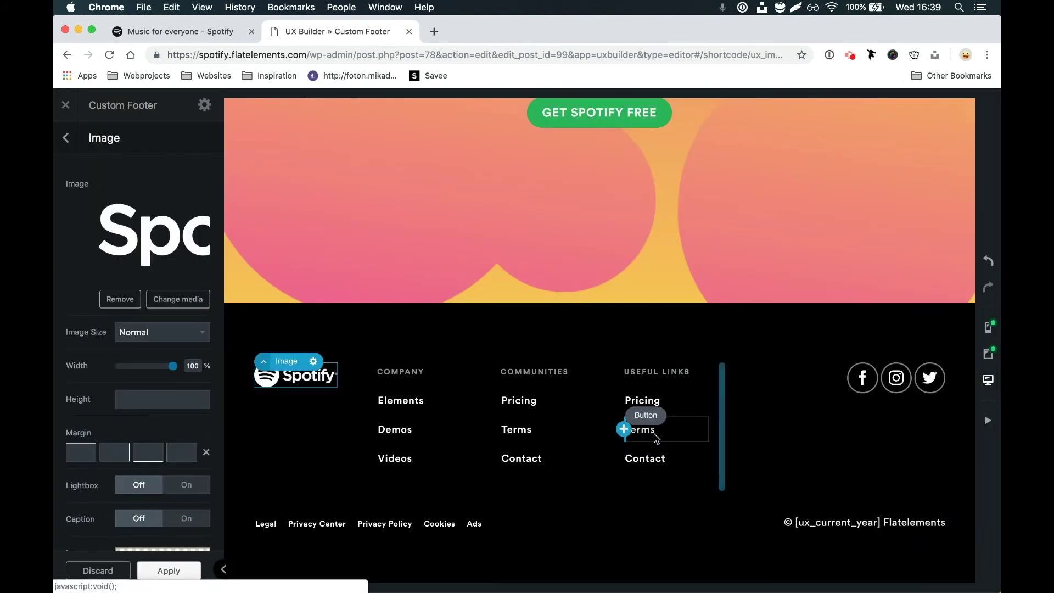
Step: Copy "For Artists" from the original Spotify footer and set it as the text of the first Communities link
click(163, 37)
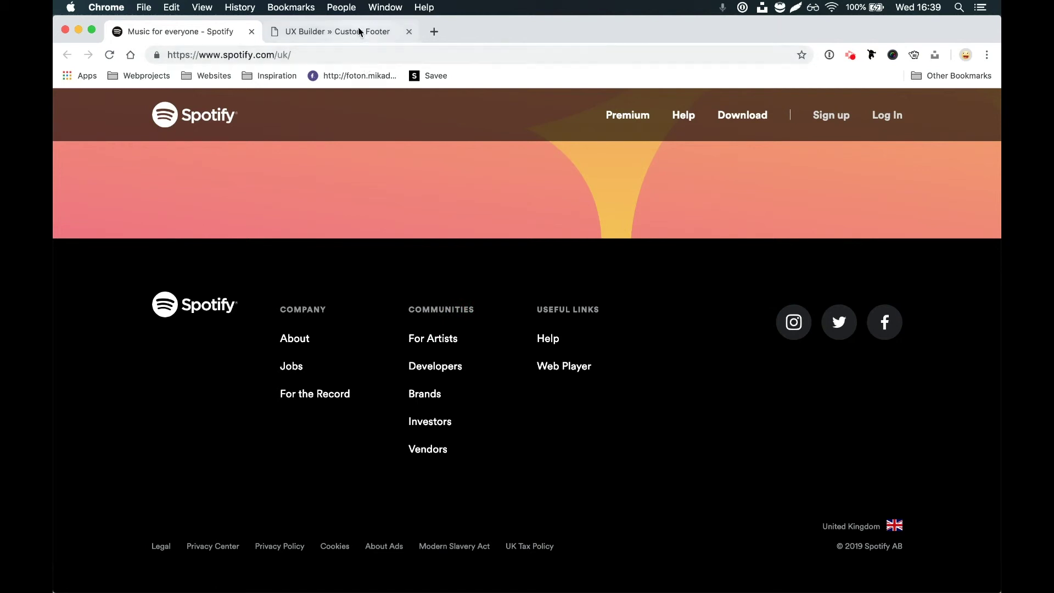
click(336, 32)
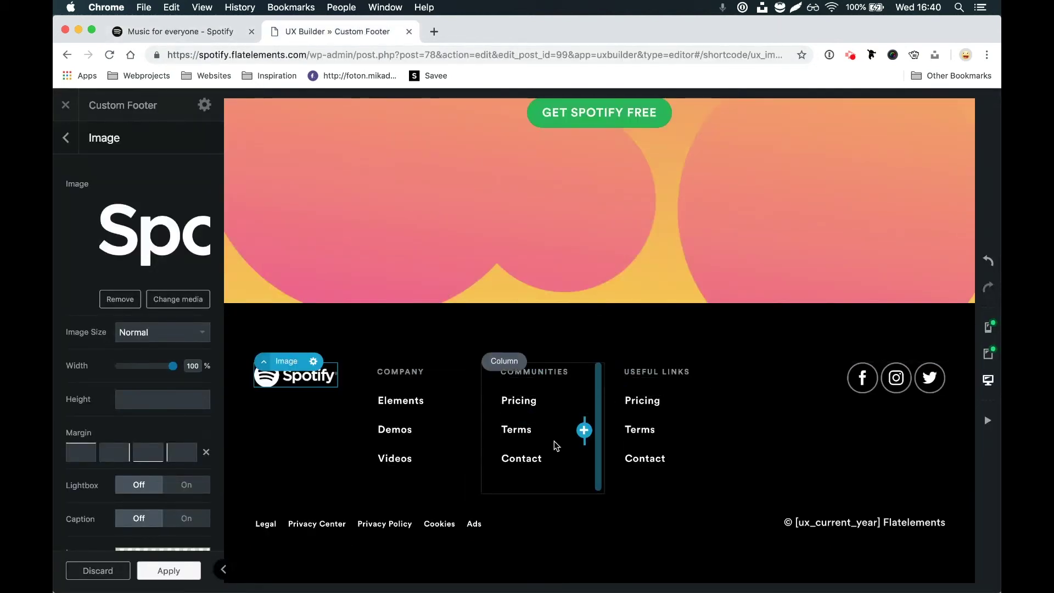
click(208, 36)
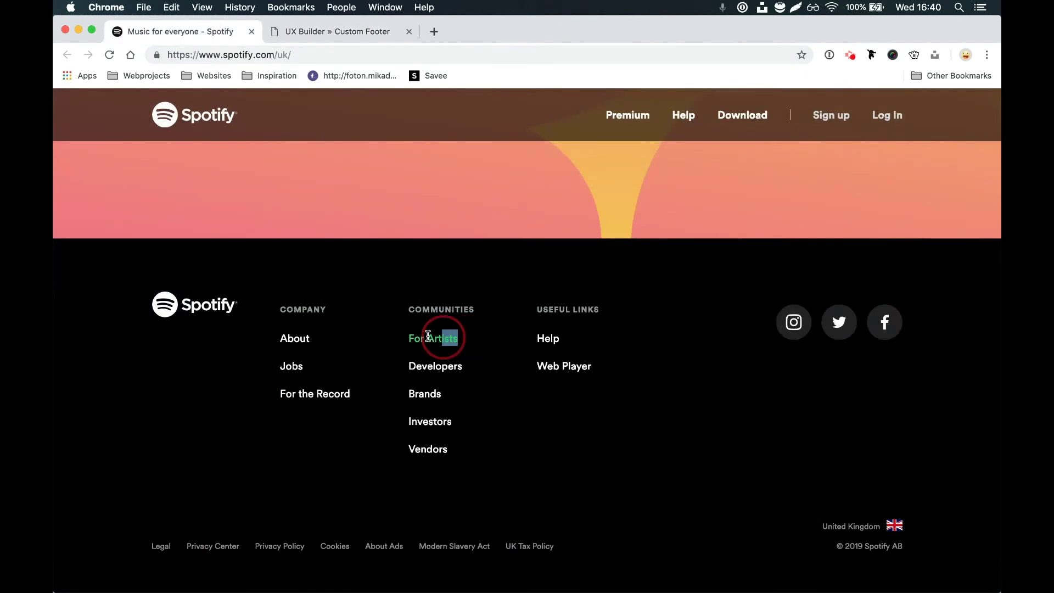
drag(428, 335, 404, 301)
key(super+c)
click(360, 29)
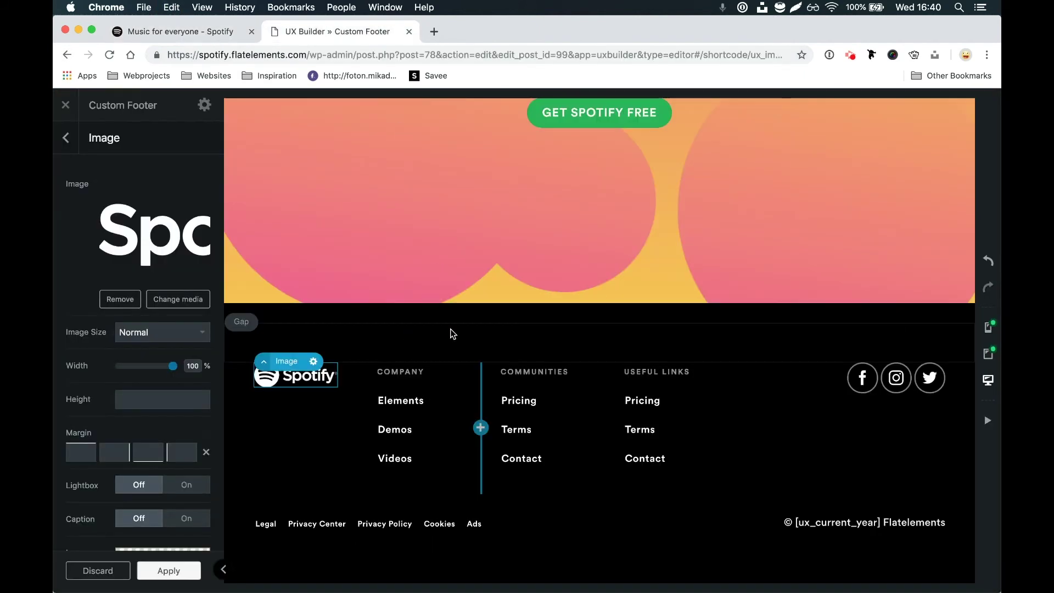
click(532, 403)
key(super+v)
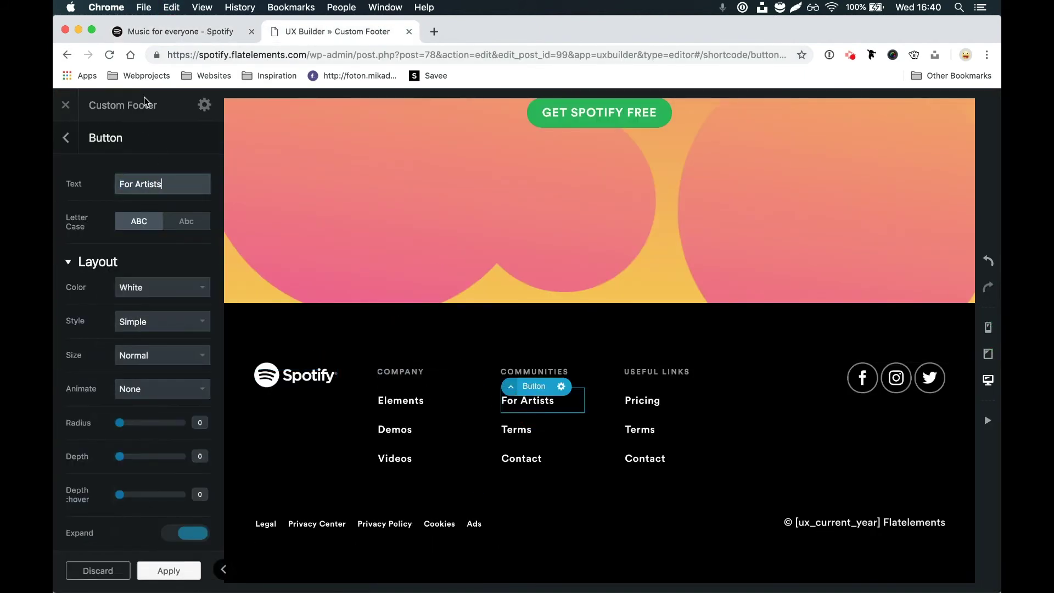
Step: Copy "Developers" from the original Spotify footer and use it to rename the Terms link under Communities
click(181, 31)
drag(468, 366, 404, 369)
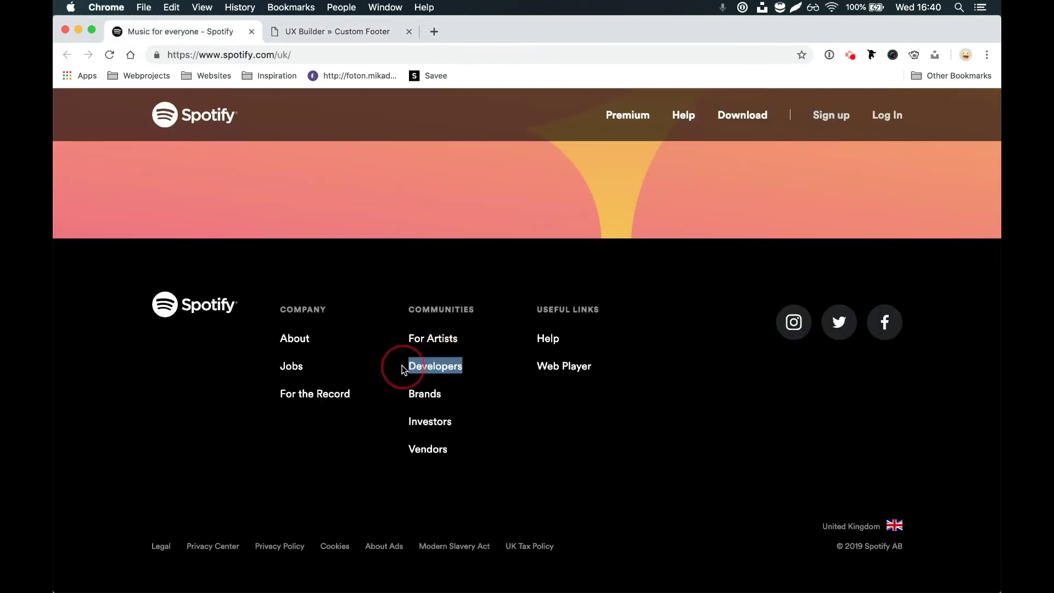
click(343, 32)
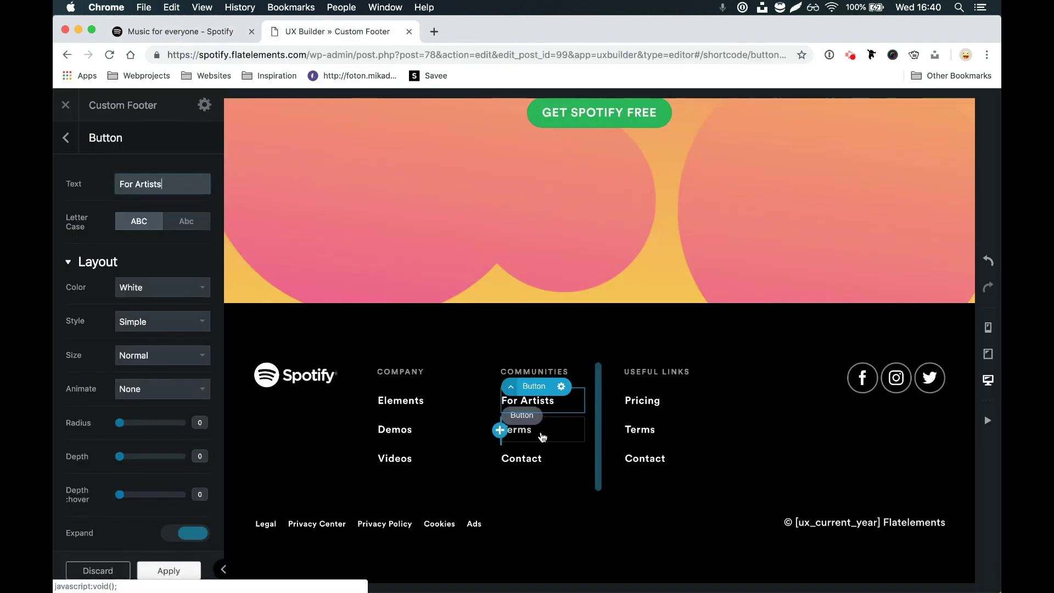
click(516, 429)
double_click(171, 189)
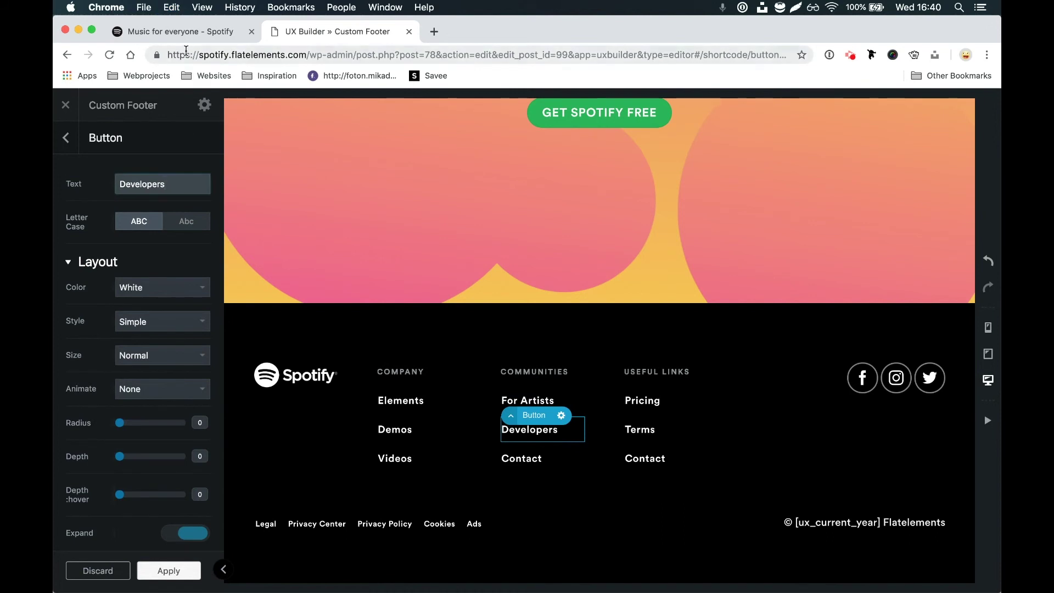
Step: Rename the Contact link under Communities to "Brands", copied from the original Spotify footer, and return to the element list
click(193, 36)
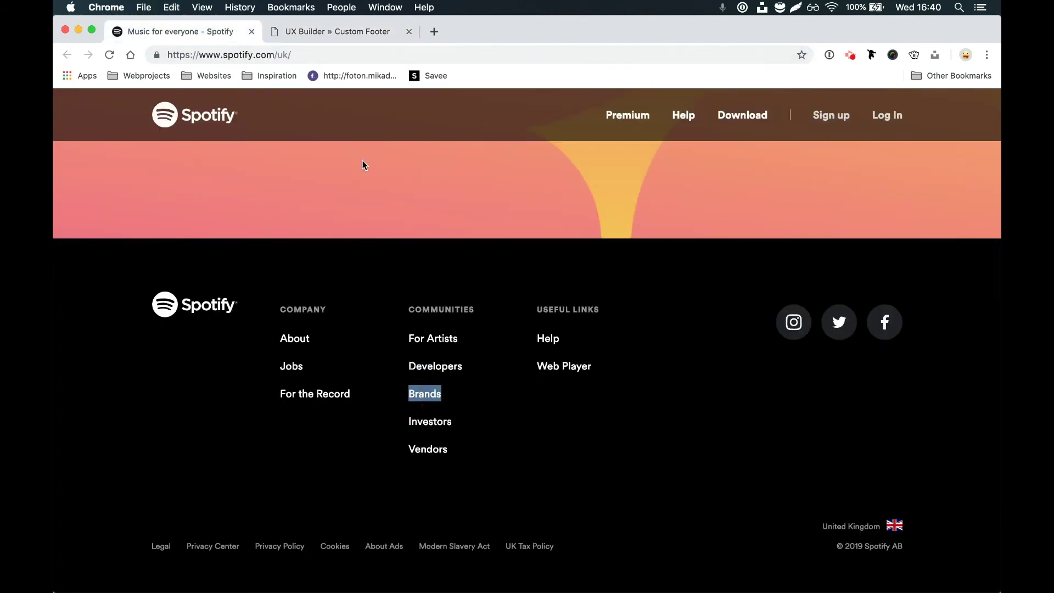
click(337, 38)
click(514, 458)
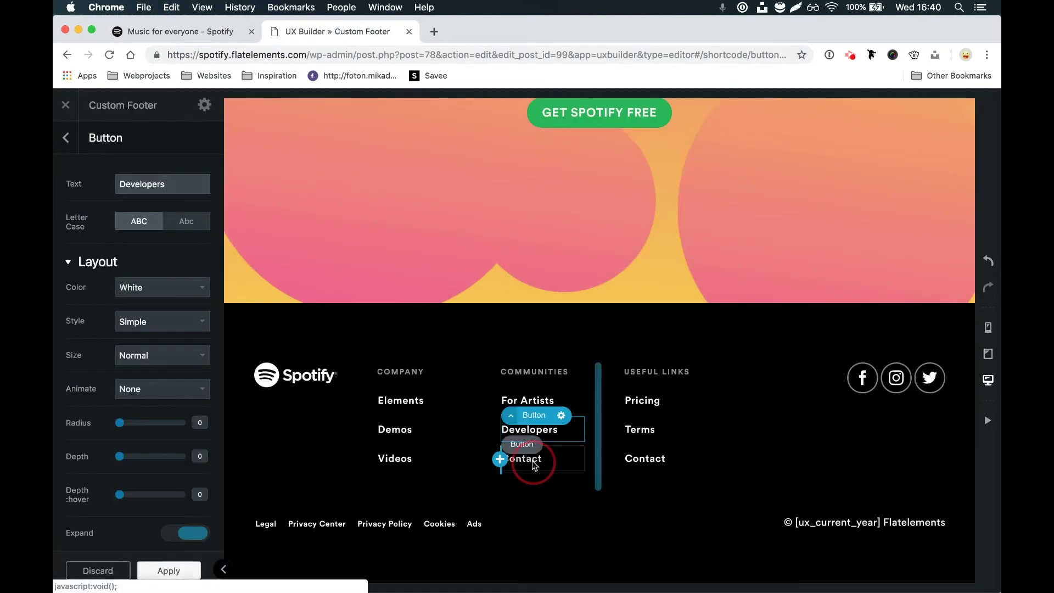
click(74, 143)
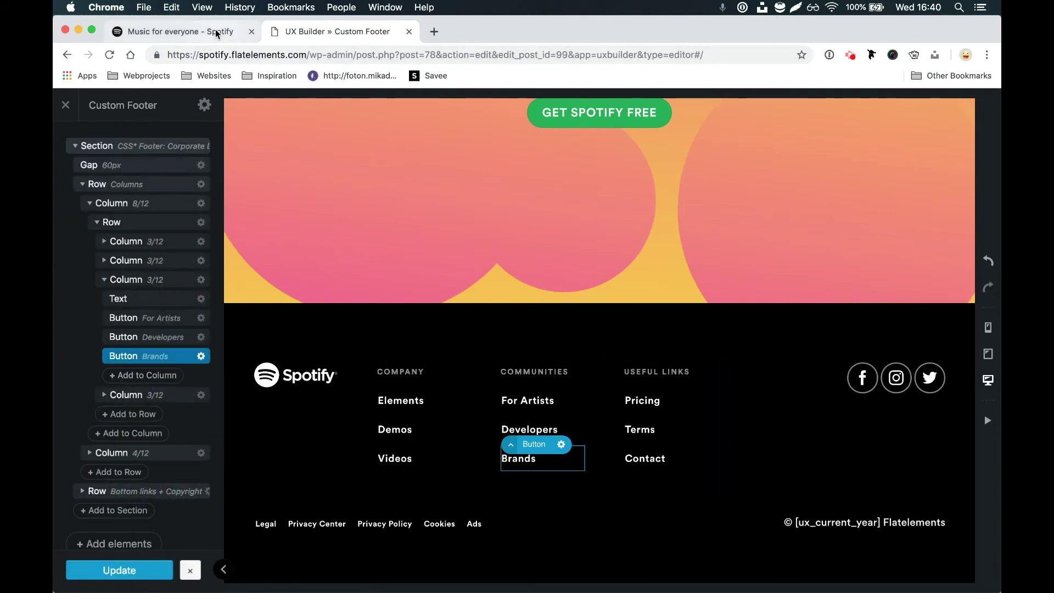
Step: Duplicate the Brands link in the Communities column and set the copy's text to "Investors", taken from the original Spotify footer
click(218, 34)
double_click(439, 423)
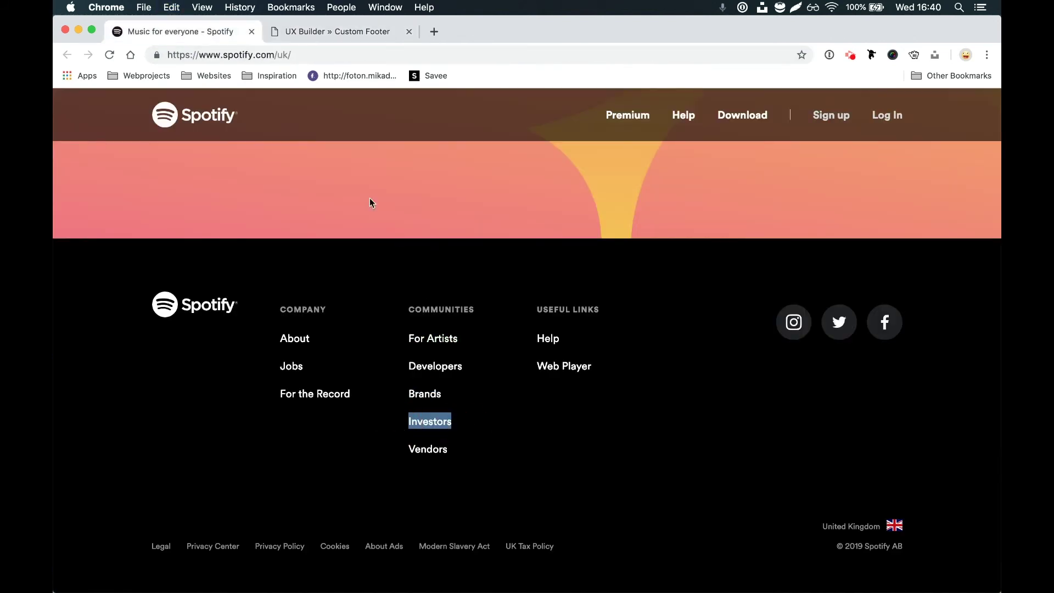
click(337, 41)
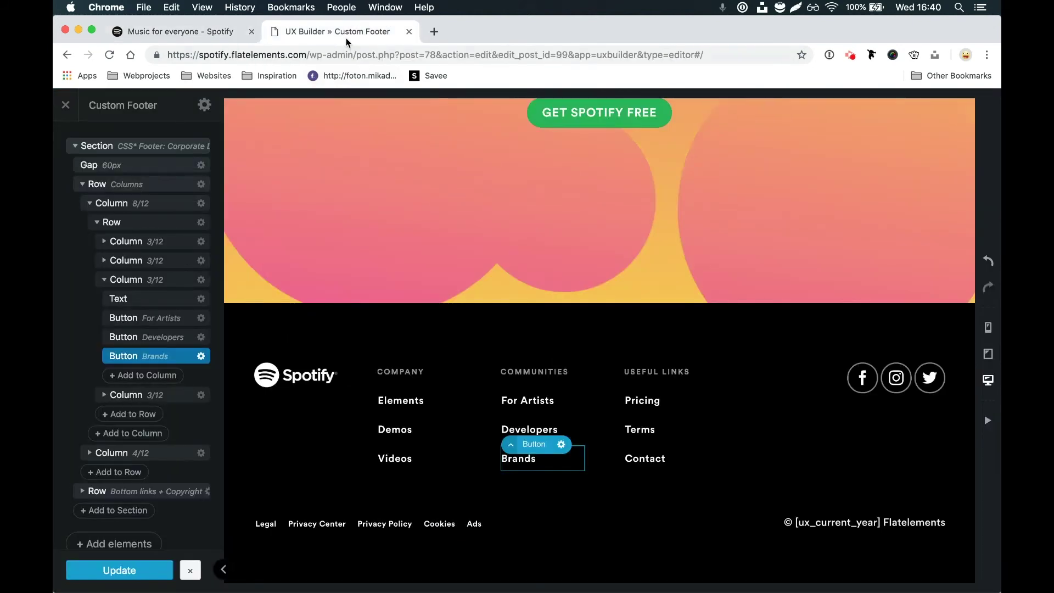
right_click(525, 465)
click(524, 518)
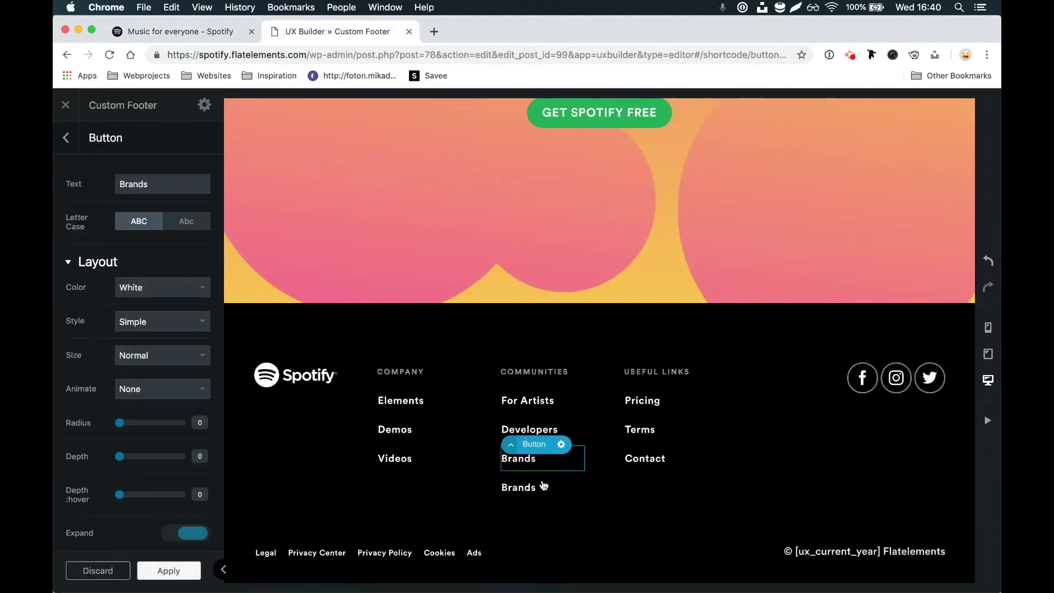
double_click(176, 185)
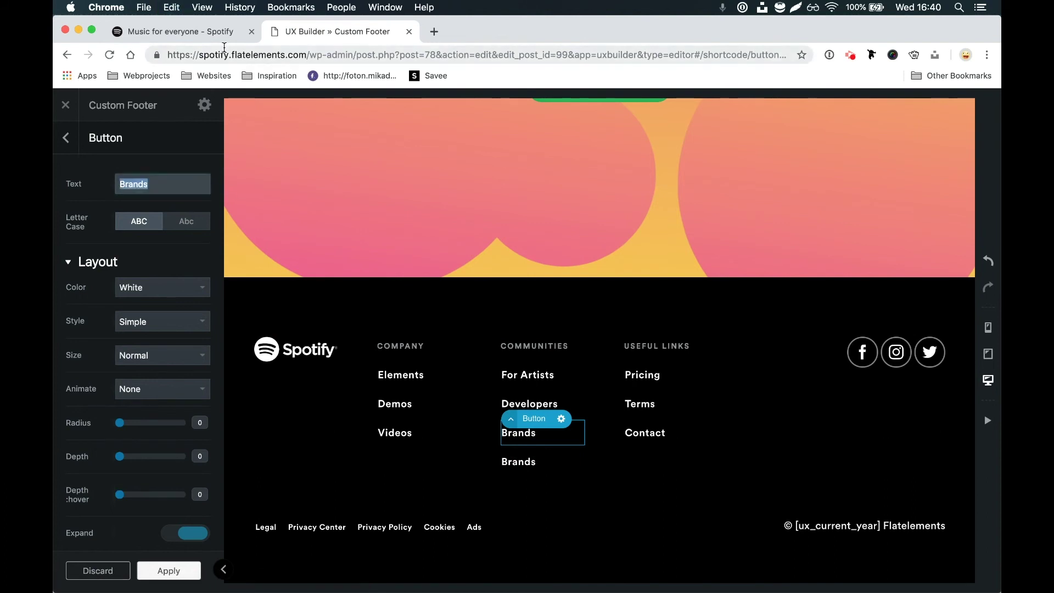
Step: Duplicate the Investors link, set the copy's text to "Vendors" from the original Spotify footer, and apply the change
click(215, 34)
double_click(425, 447)
key(cmd+c)
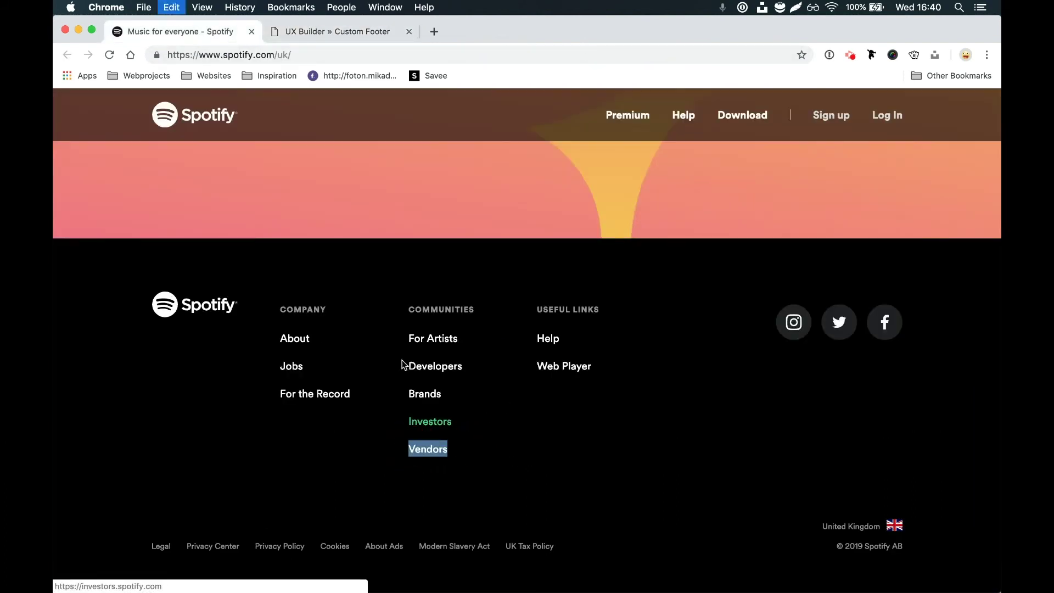
click(351, 28)
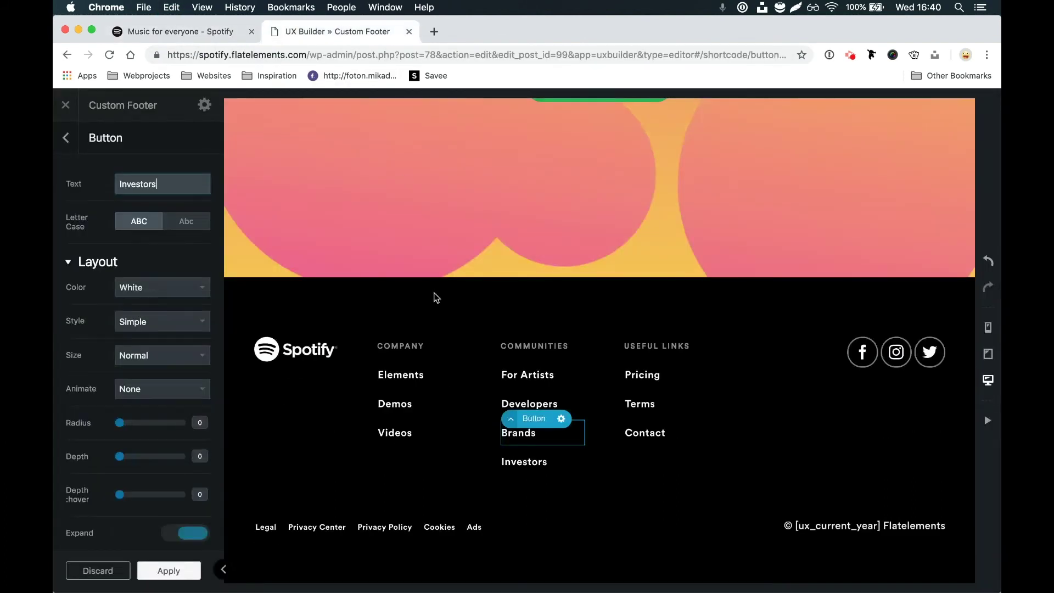
right_click(524, 463)
click(520, 515)
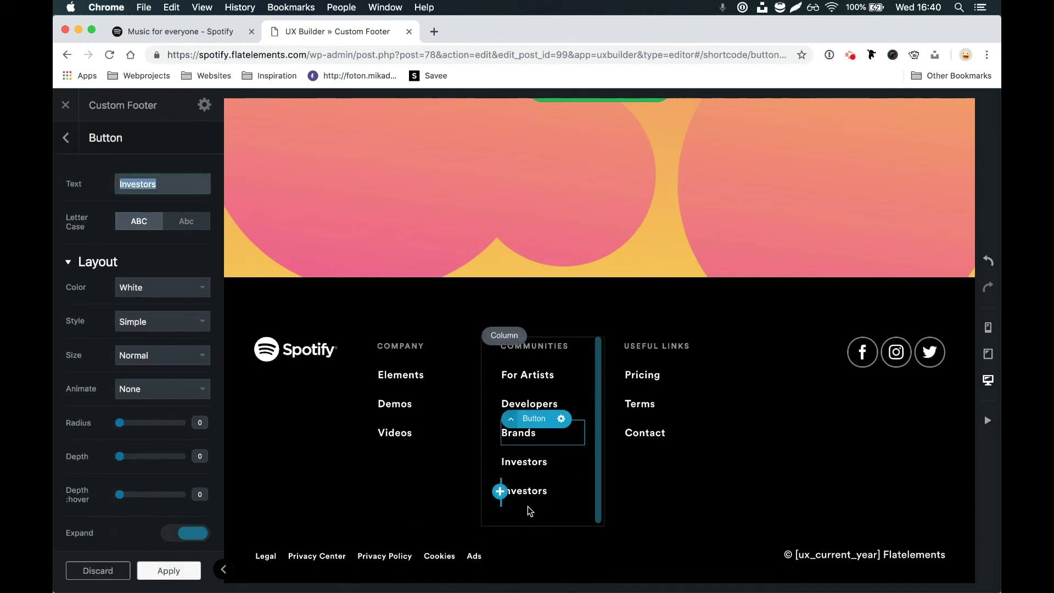
click(169, 183)
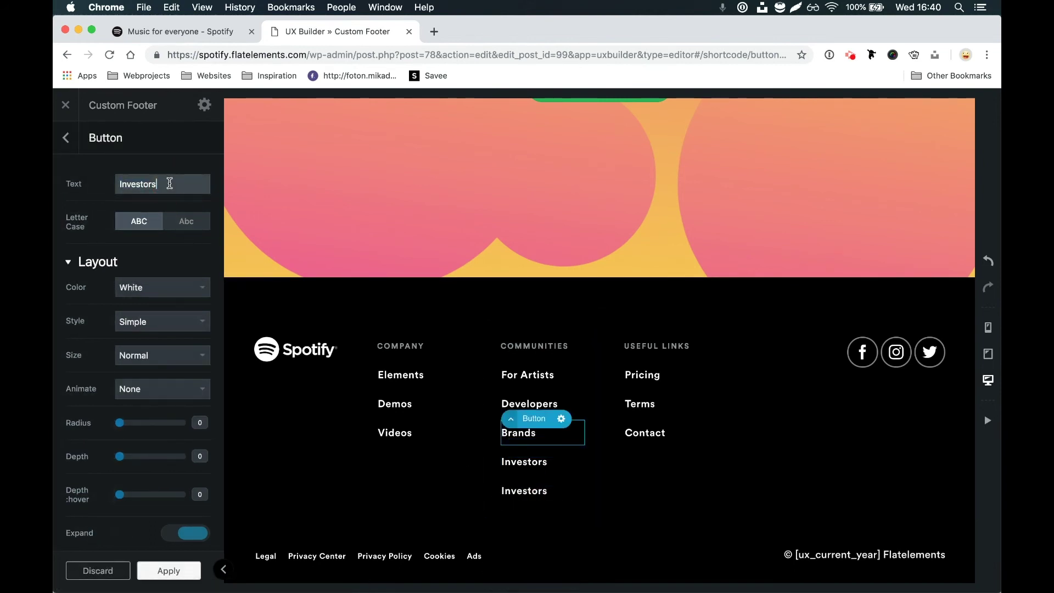
click(169, 572)
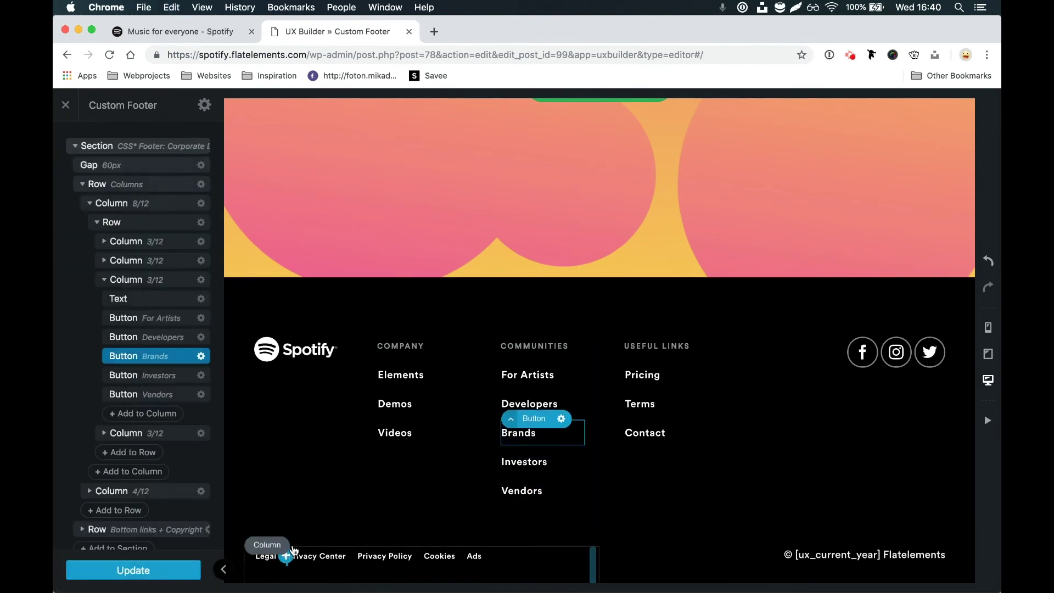
Step: Check the original Spotify footer's closing row, then change Flatelements to "Spotify" in the copyright text and apply it
click(203, 34)
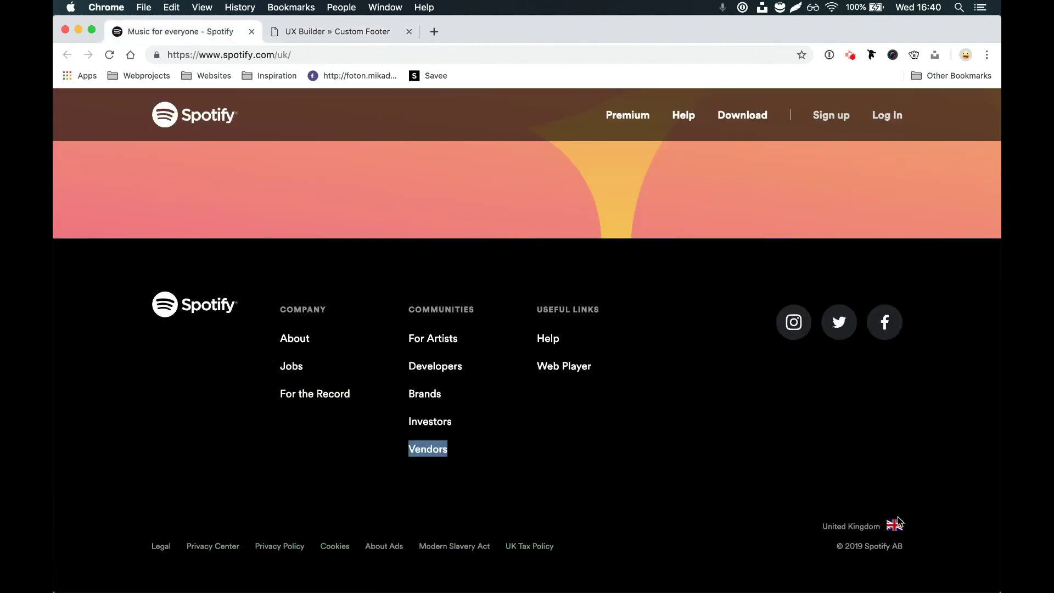
click(366, 32)
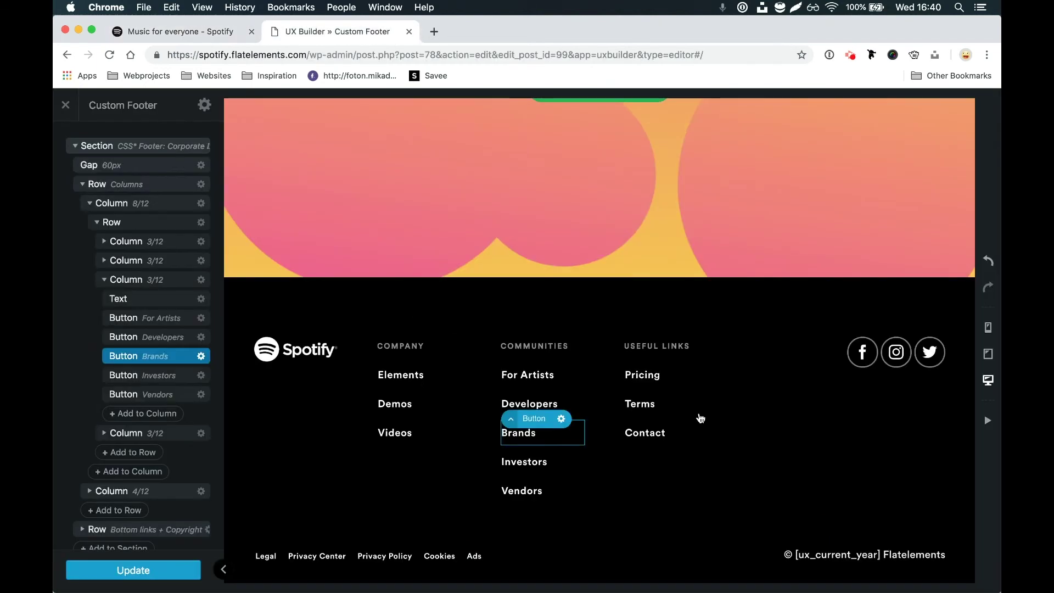
click(916, 557)
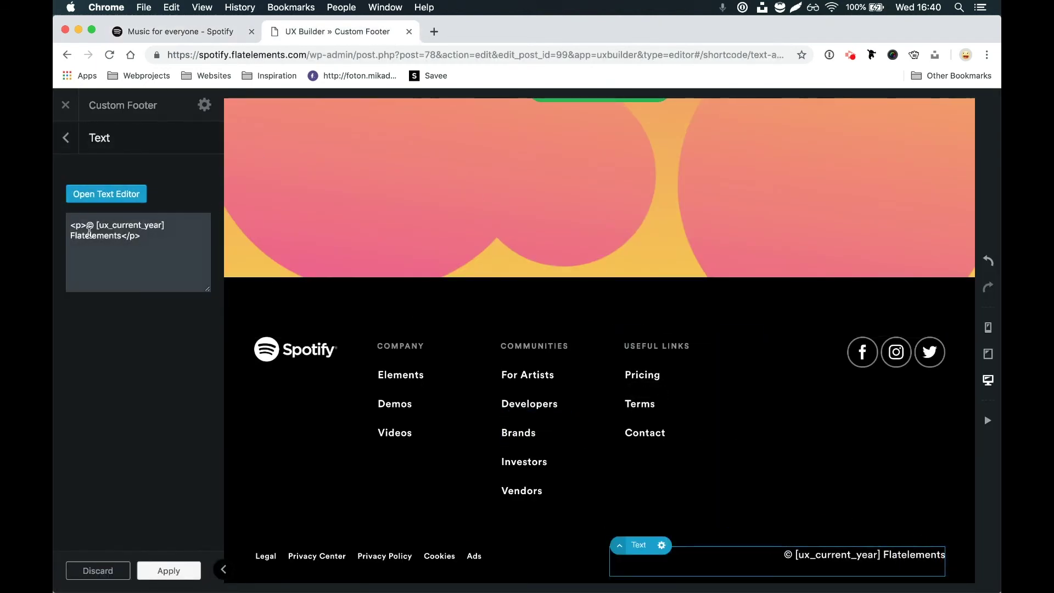
text(Spotify)
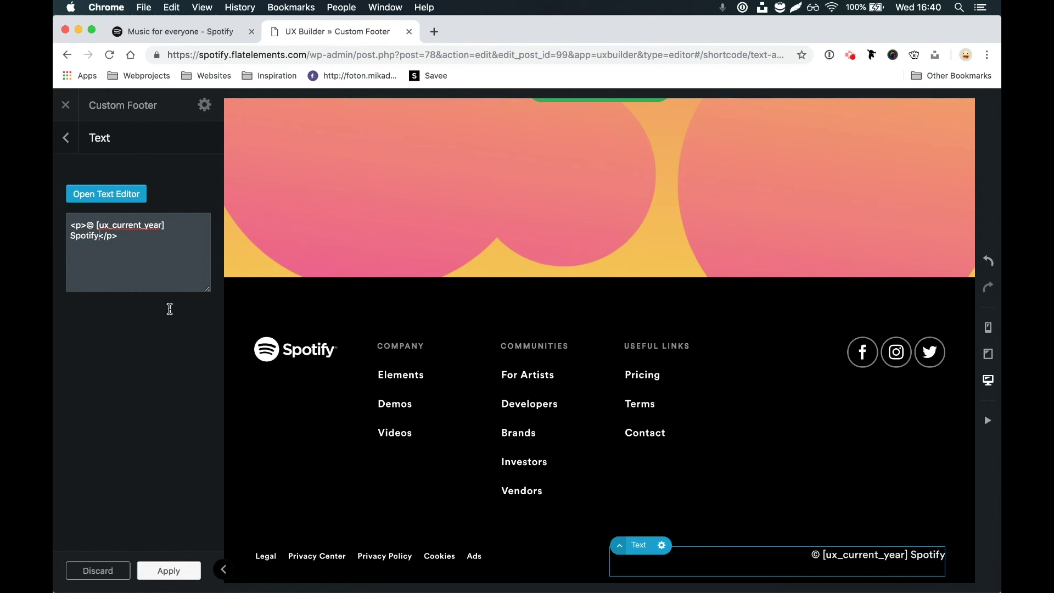
click(167, 570)
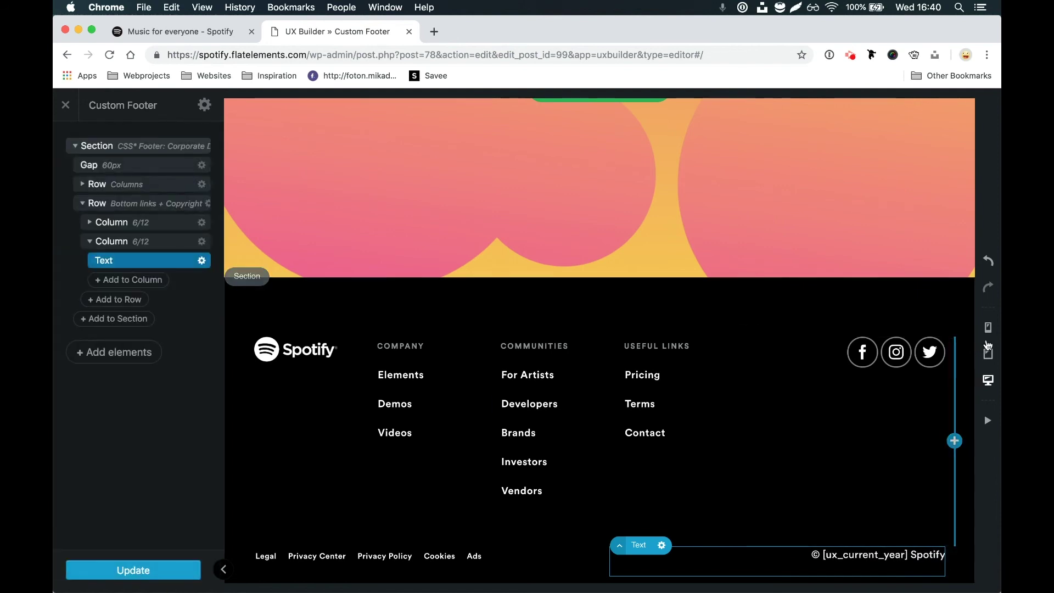
Step: Preview the Custom Footer in the tablet layout and compare it with the original Spotify footer
click(988, 342)
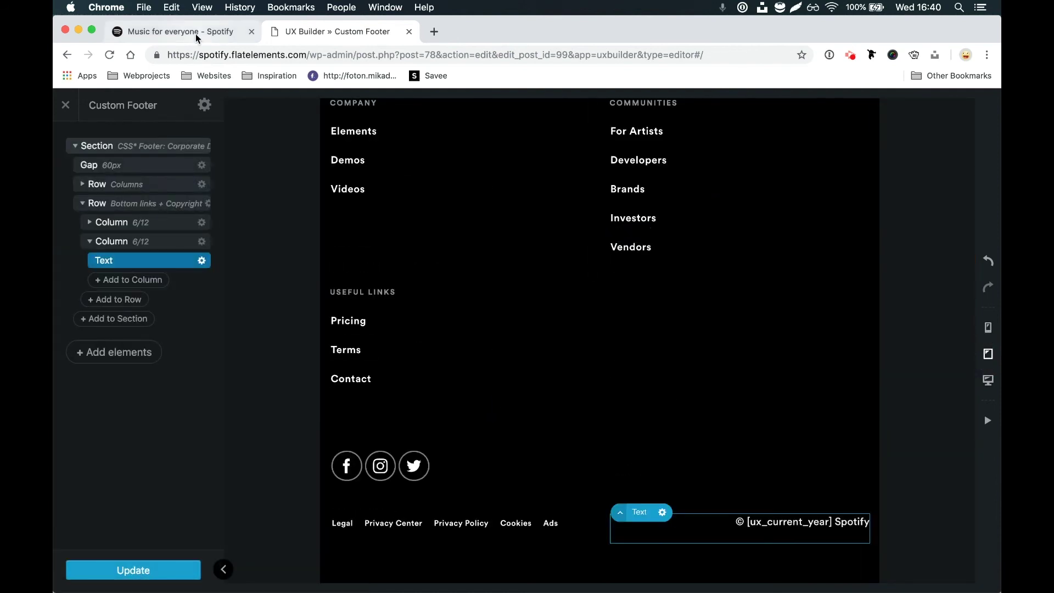
click(176, 31)
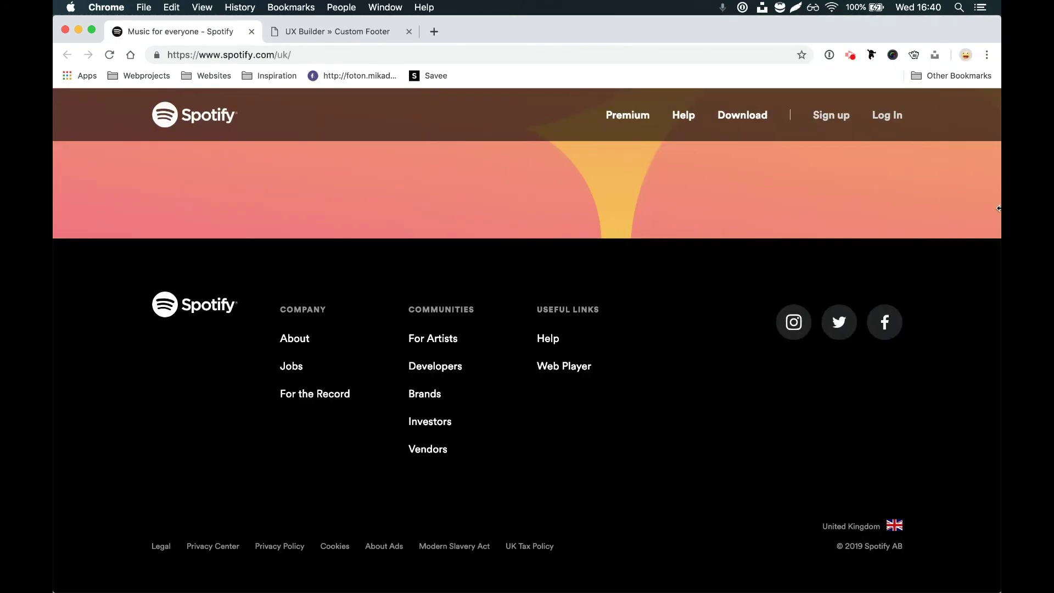
click(337, 31)
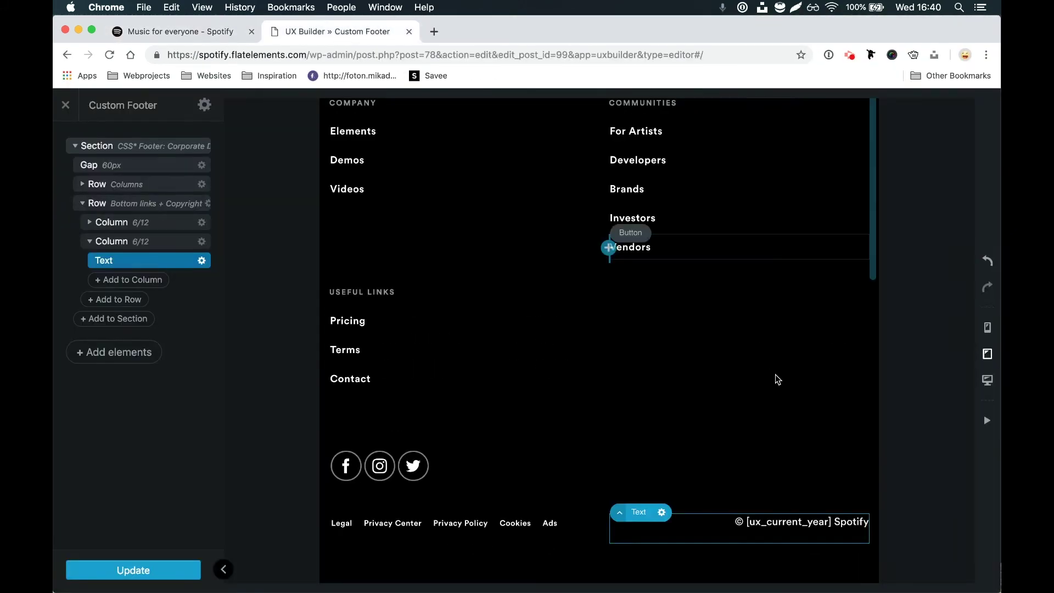
Step: Return the footer preview to the desktop layout and save the Custom Footer
click(987, 391)
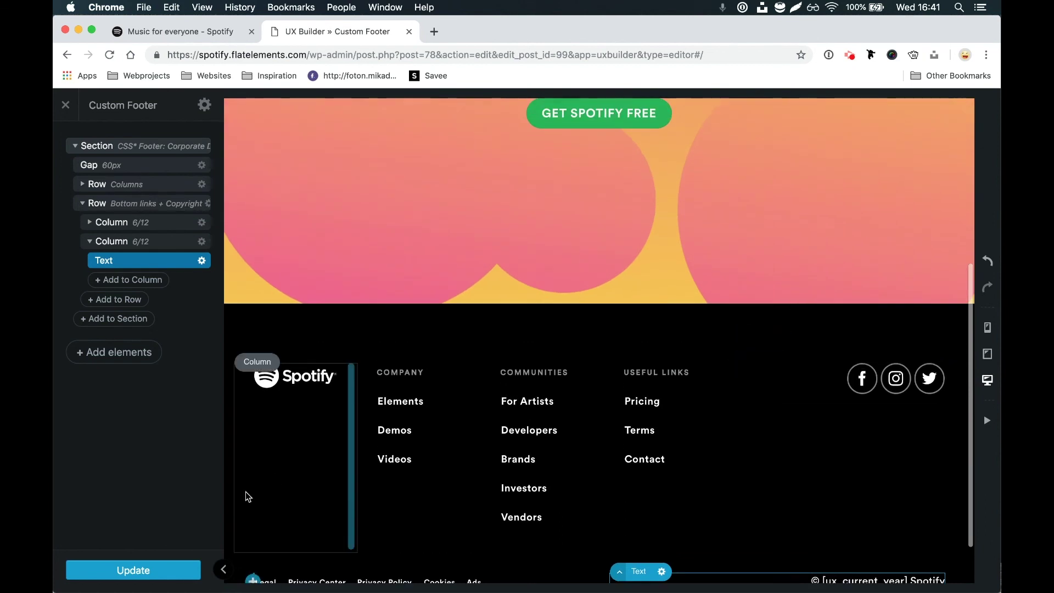
click(159, 569)
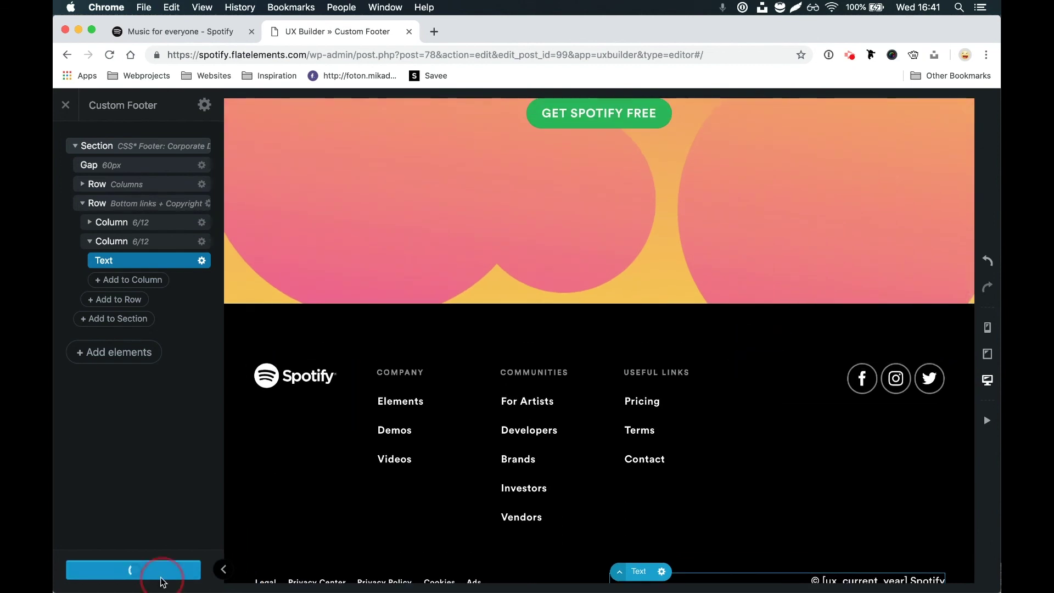
Step: Examine the Custom Footer's structure, from its section down to the columns row, its two columns and the bottom links and copyright row
click(82, 203)
click(162, 145)
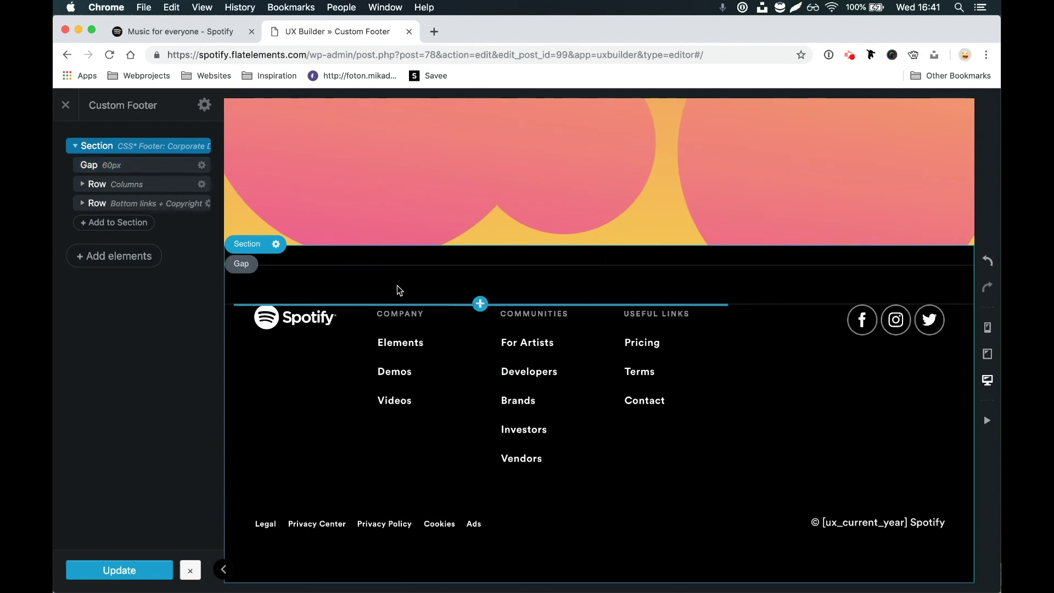
click(96, 190)
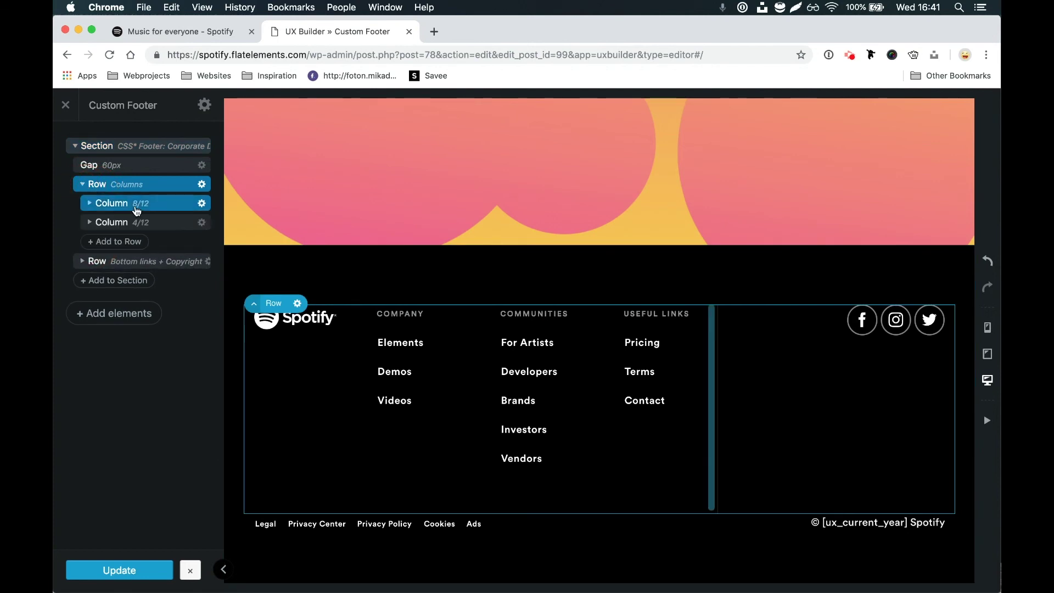
click(134, 222)
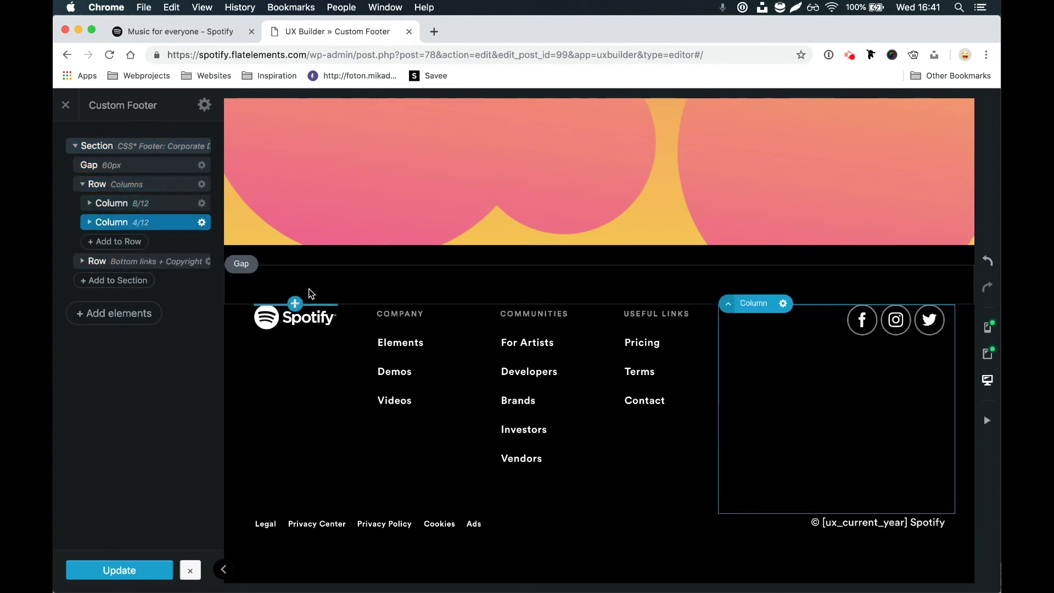
click(157, 212)
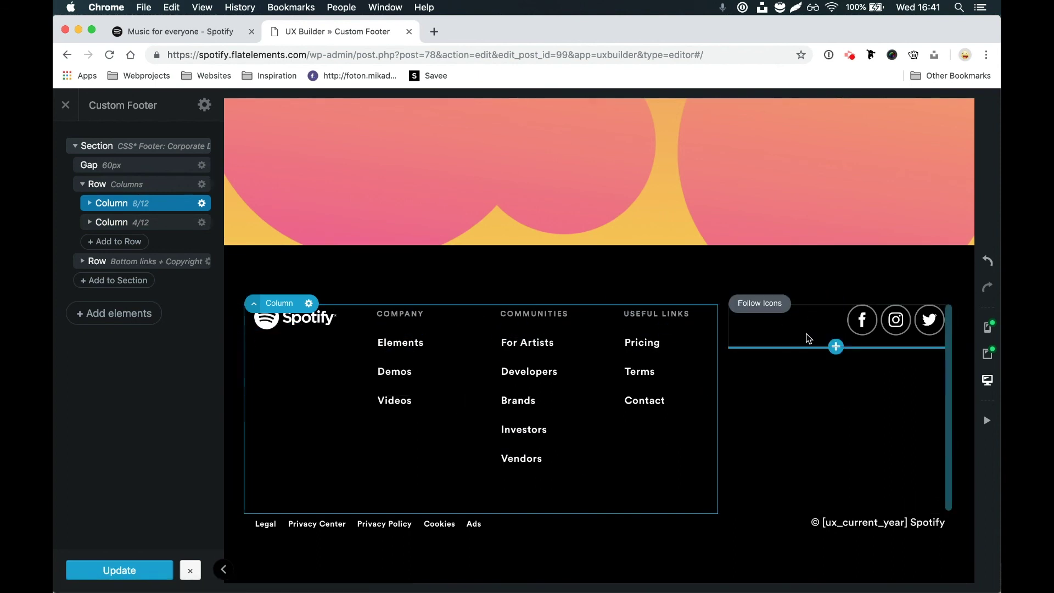
click(134, 262)
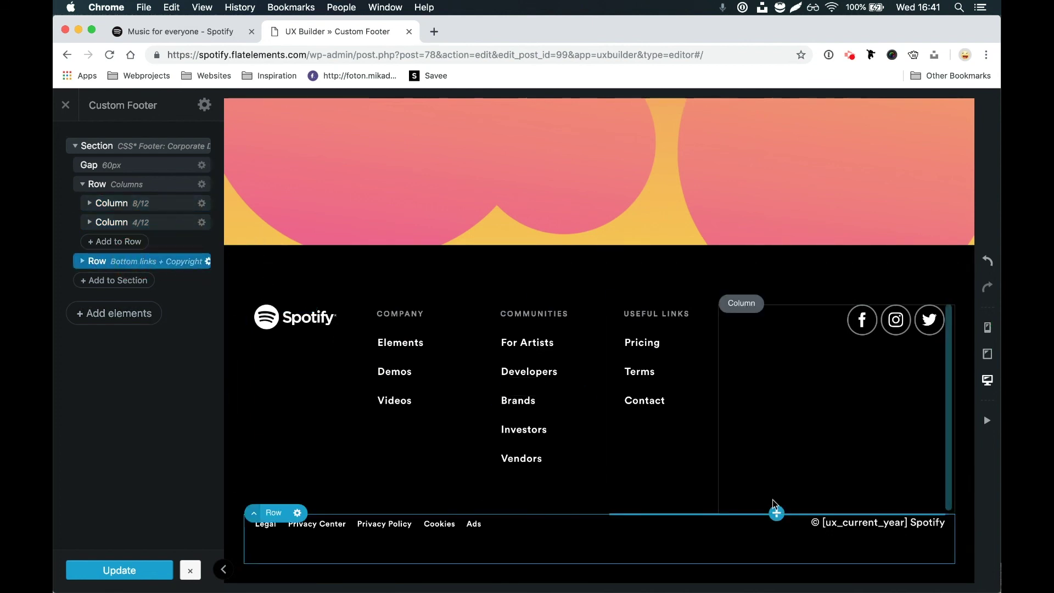
click(82, 263)
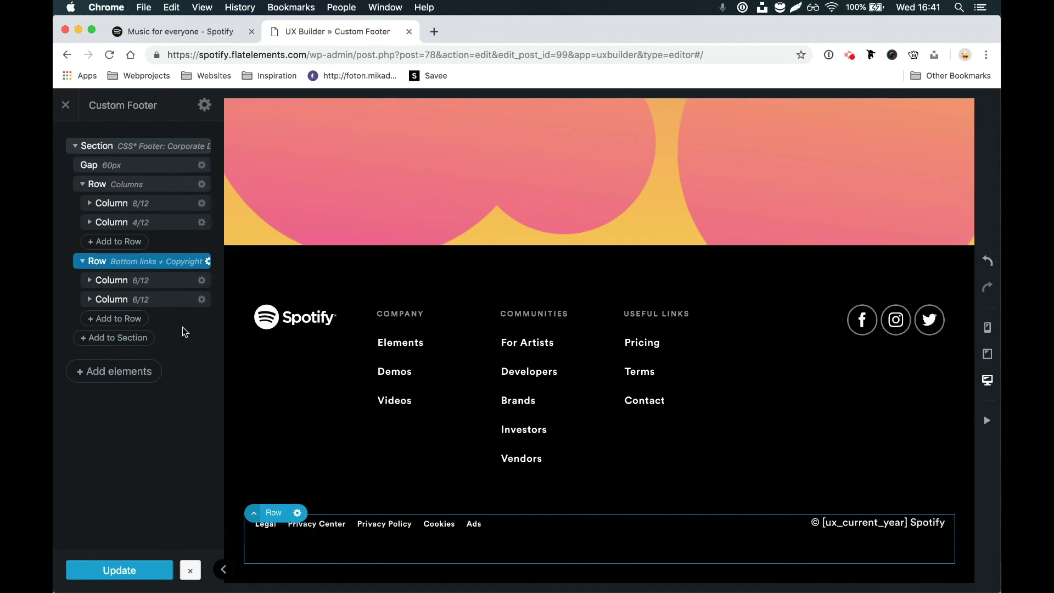
Step: Preview the Custom Footer in the tablet and mobile layouts, checking how its link columns stack
click(994, 357)
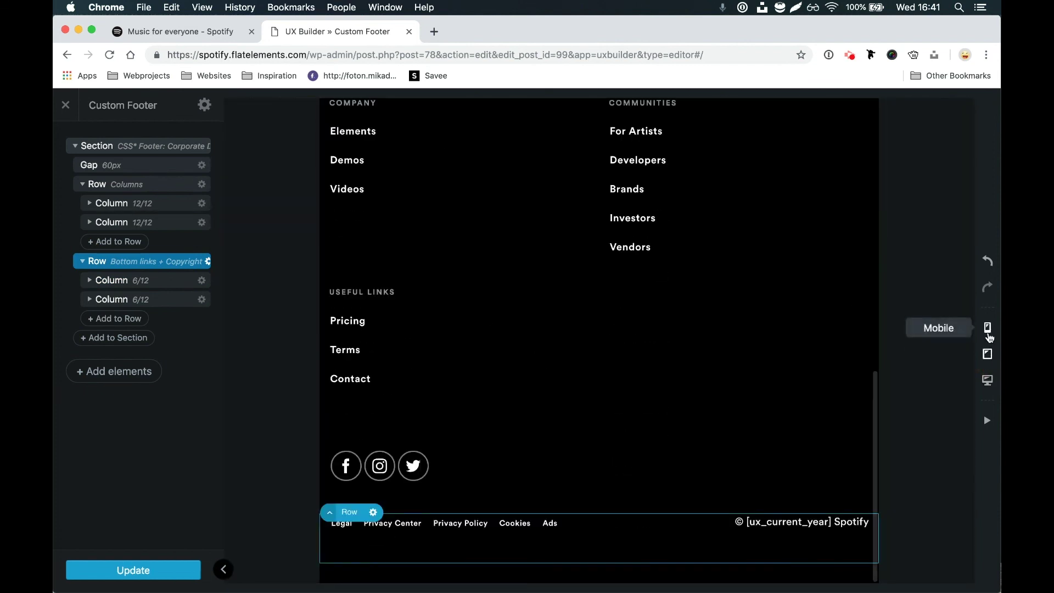
click(987, 328)
scroll(657, 264, up, 5)
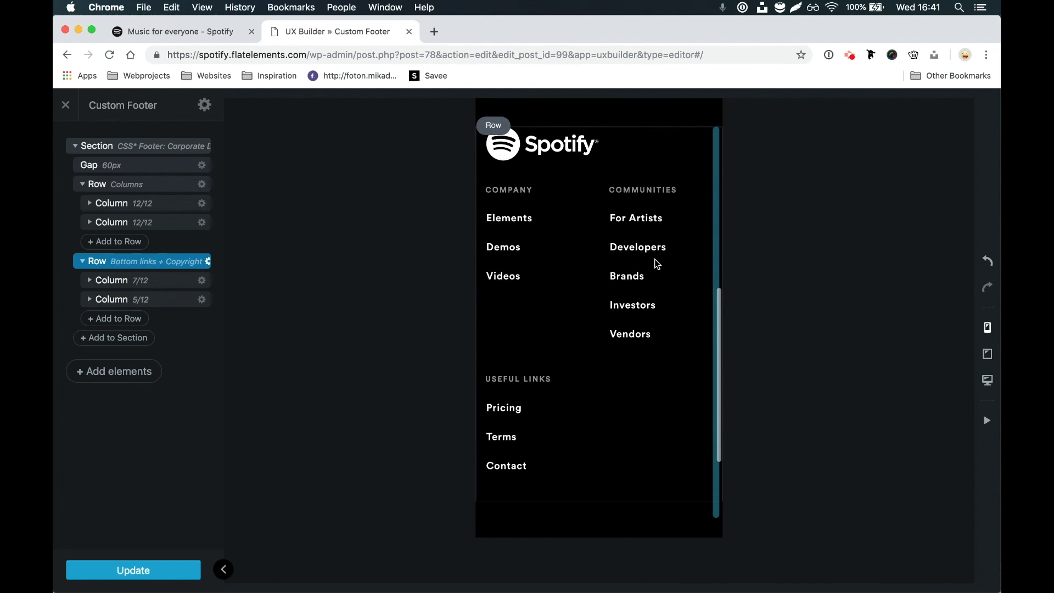
Step: Switch back to the desktop layout, update the Custom Footer, and exit the builder to the live homepage
click(986, 380)
click(143, 568)
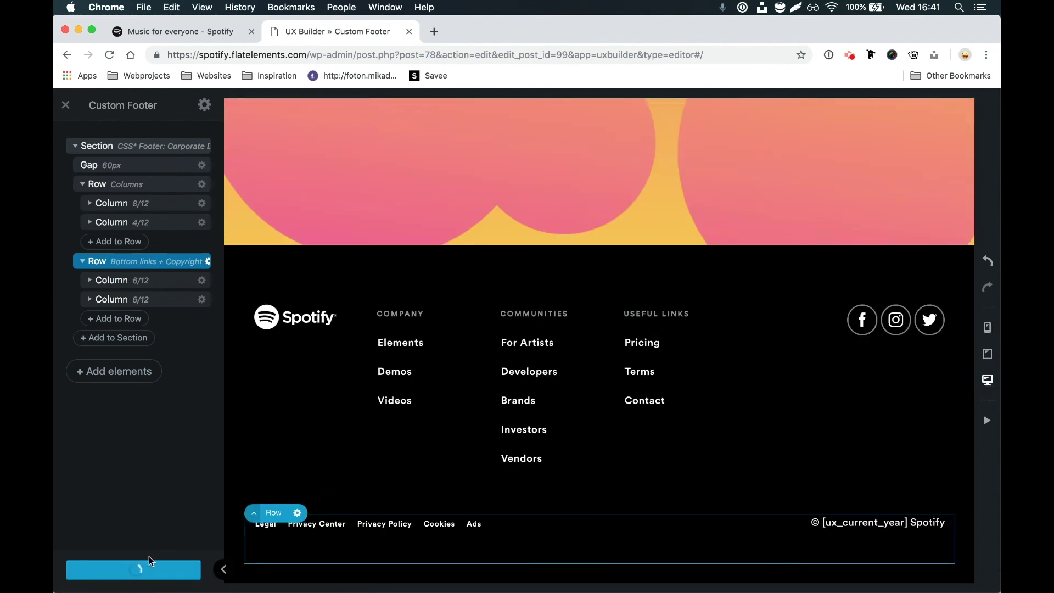
click(67, 106)
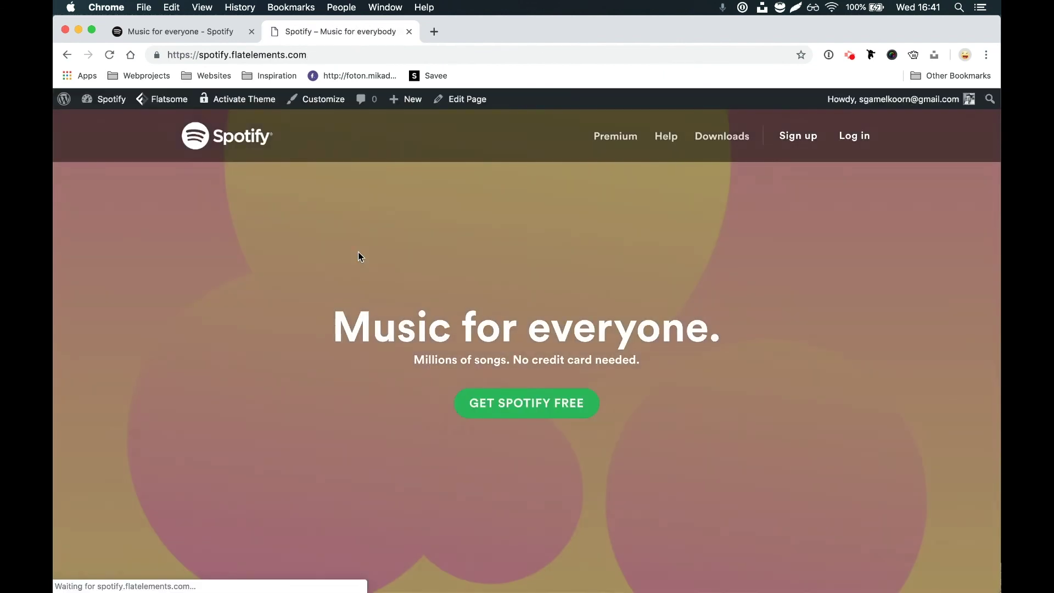
Step: Compare the footer on the live recreated homepage with the footer of the original Spotify site
scroll(358, 251, down, 10)
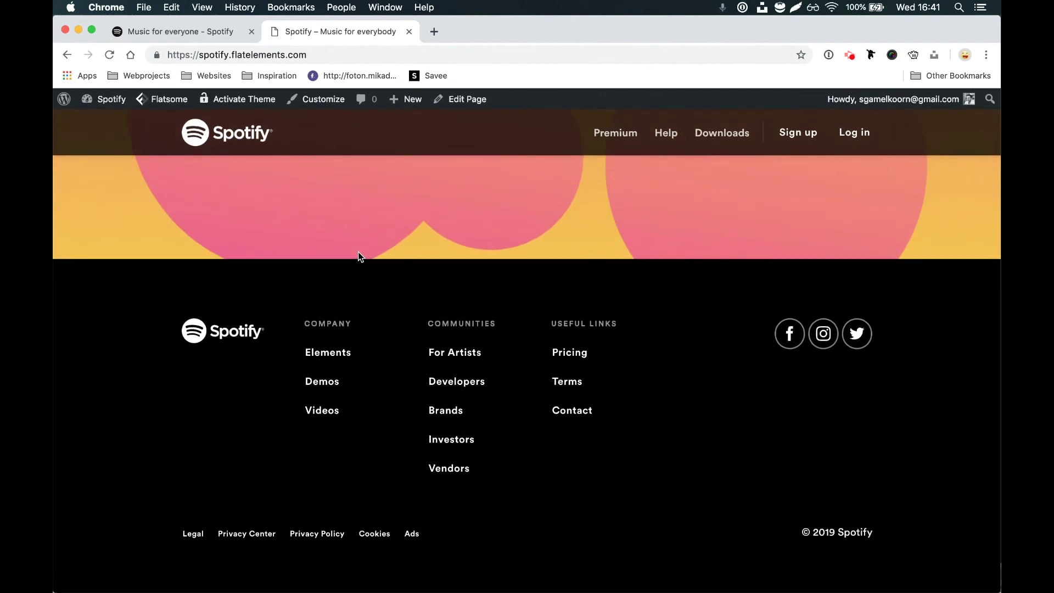
scroll(426, 218, up, 10)
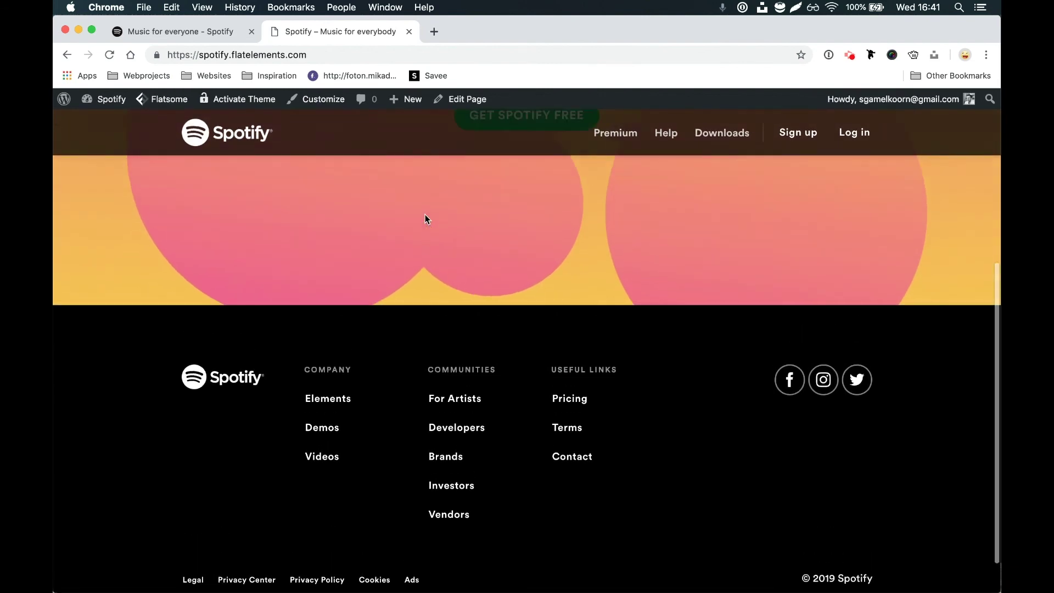
scroll(426, 219, down, 8)
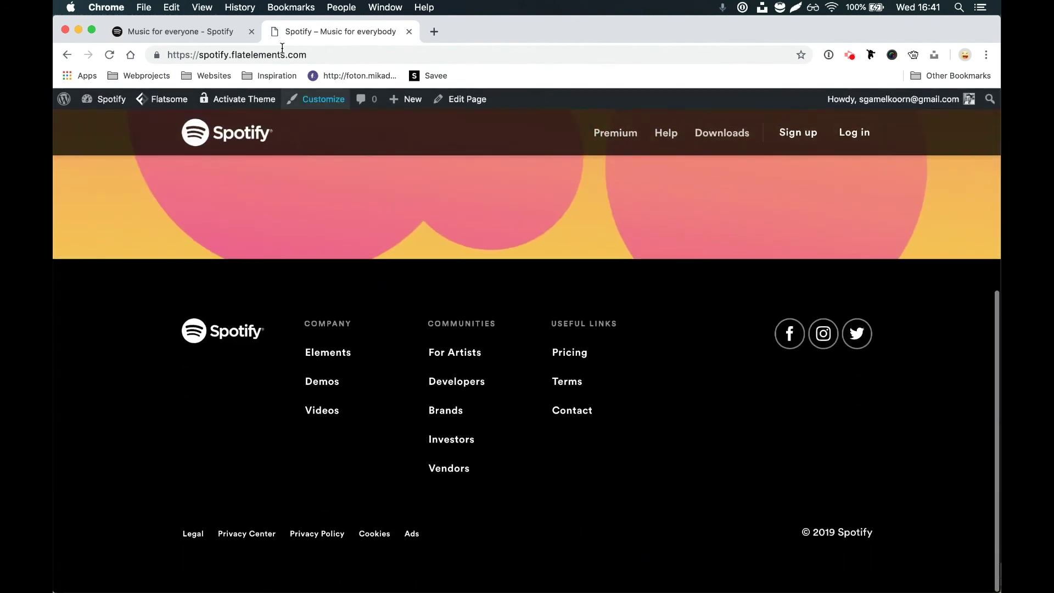
click(216, 34)
scroll(494, 282, up, 10)
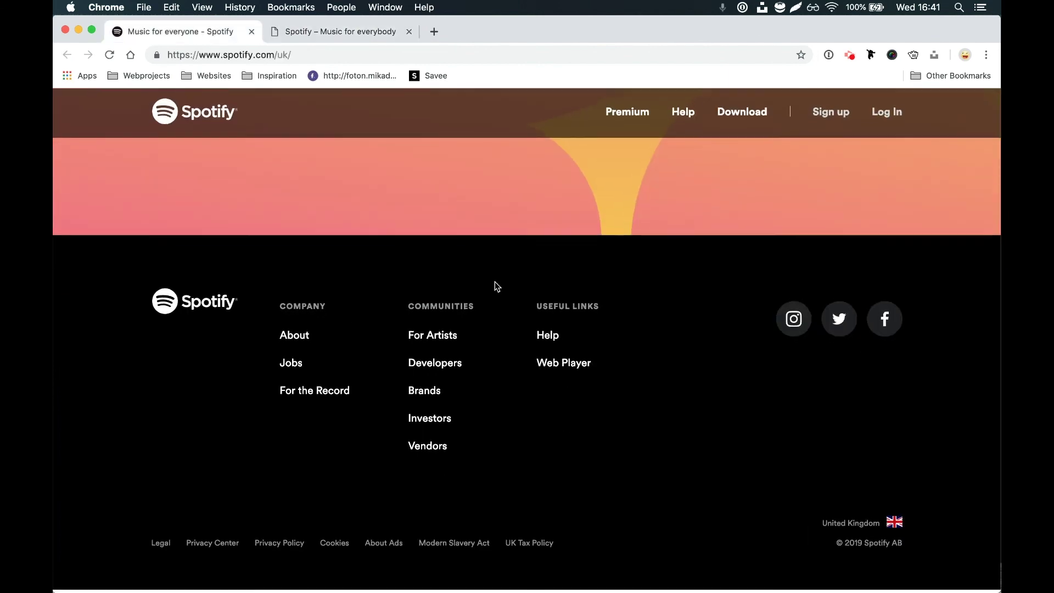
scroll(495, 282, down, 10)
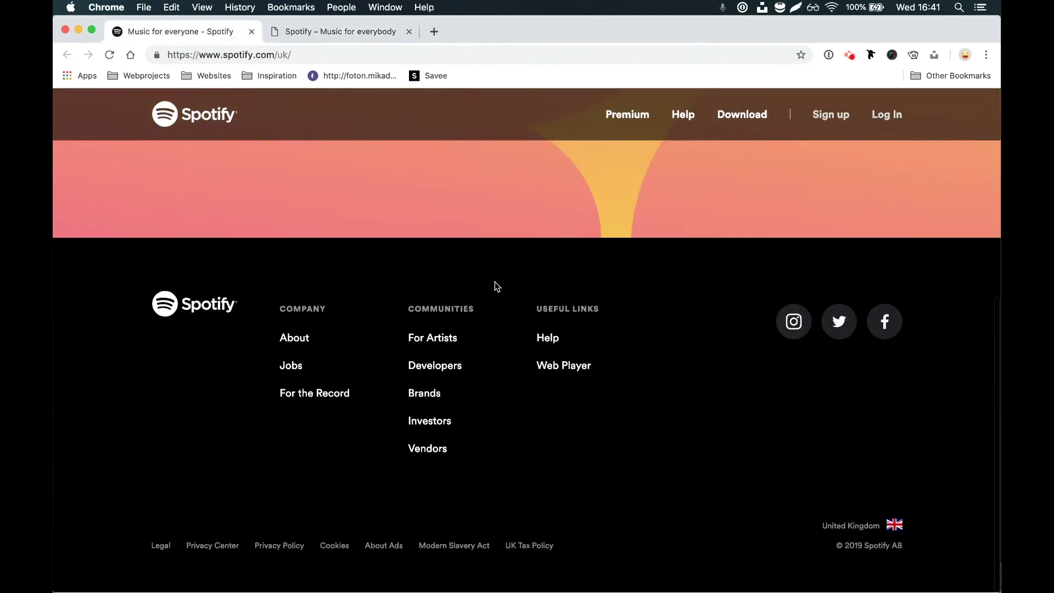
click(370, 32)
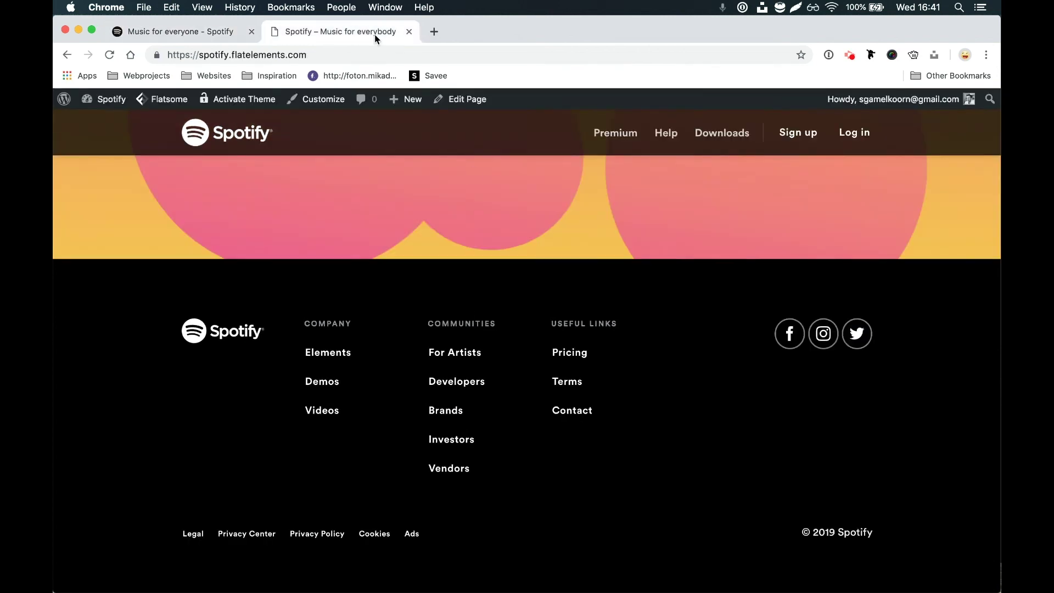
Step: Review the finished recreated homepage from the header and hero banner down to the custom footer
scroll(522, 286, up, 10)
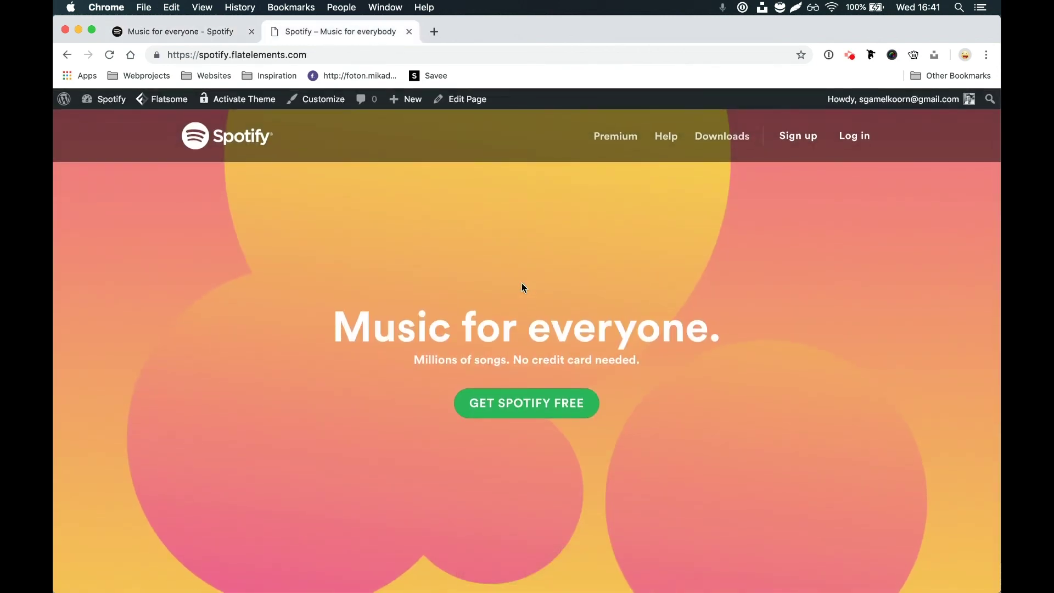
scroll(522, 284, down, 10)
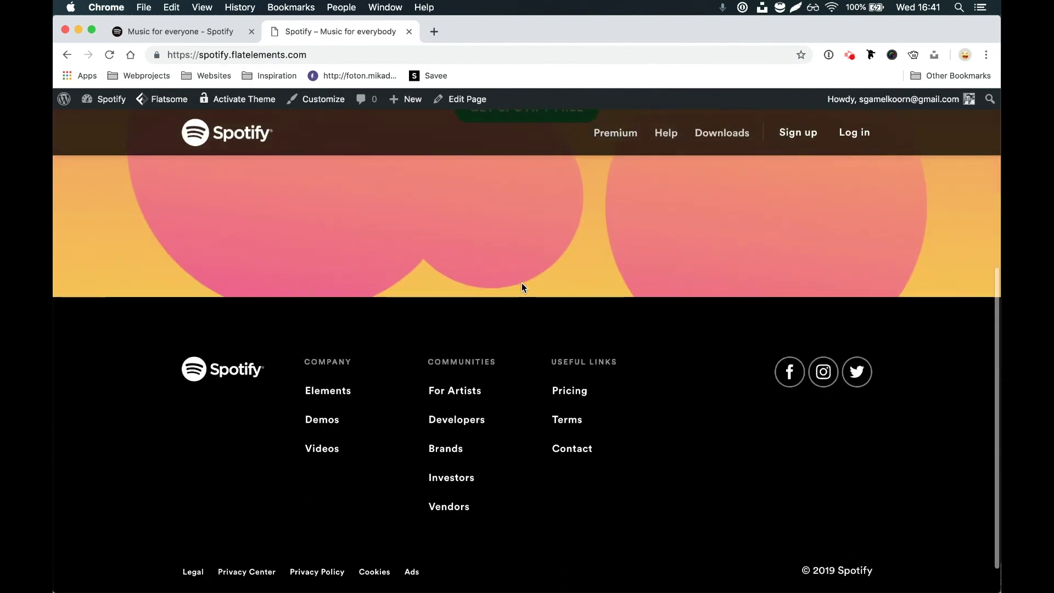
mouse_move(522, 283)
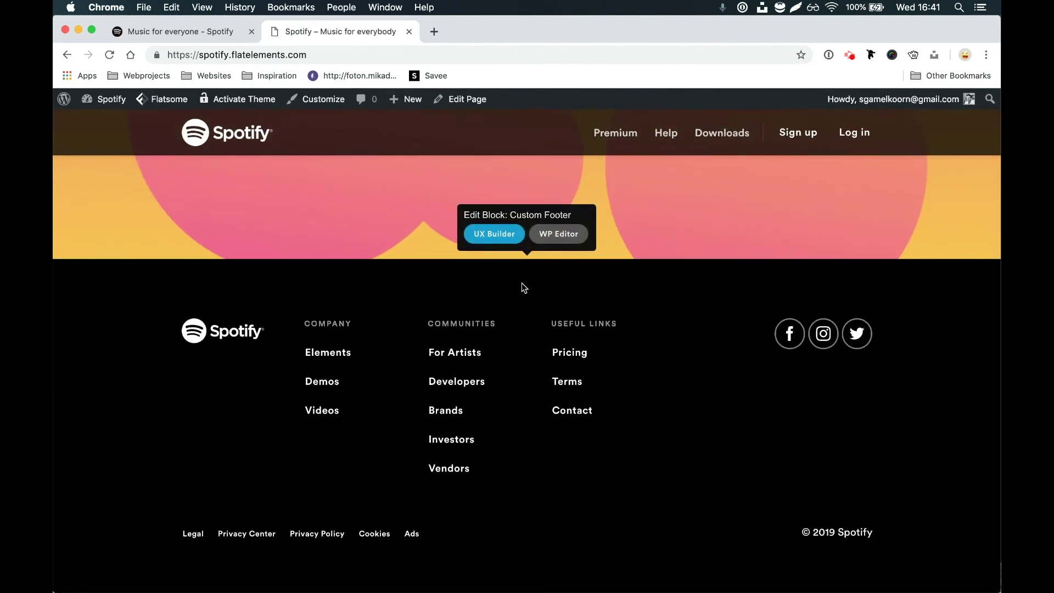
scroll(523, 286, up, 10)
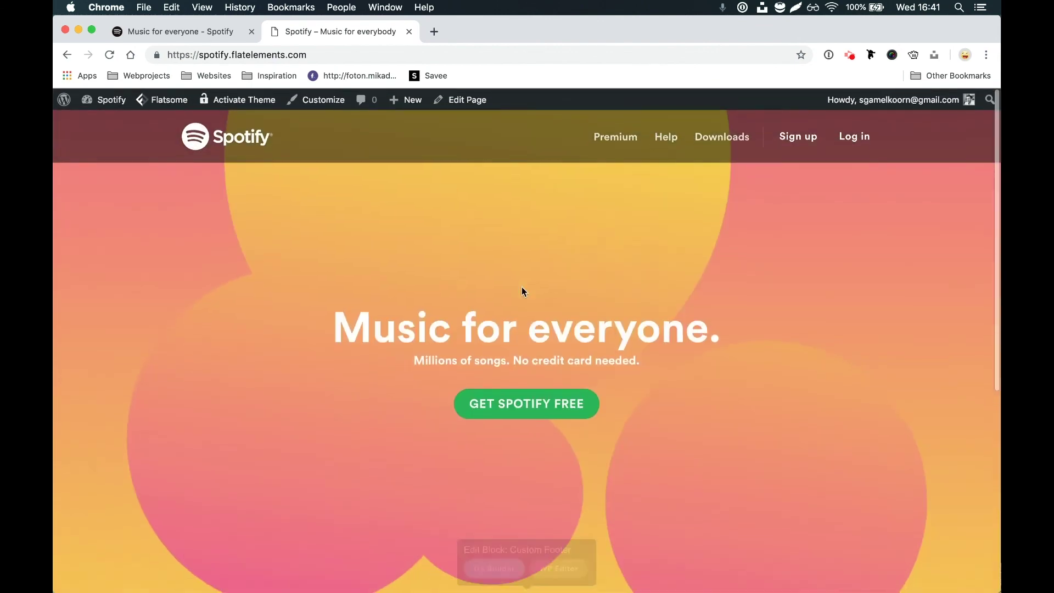